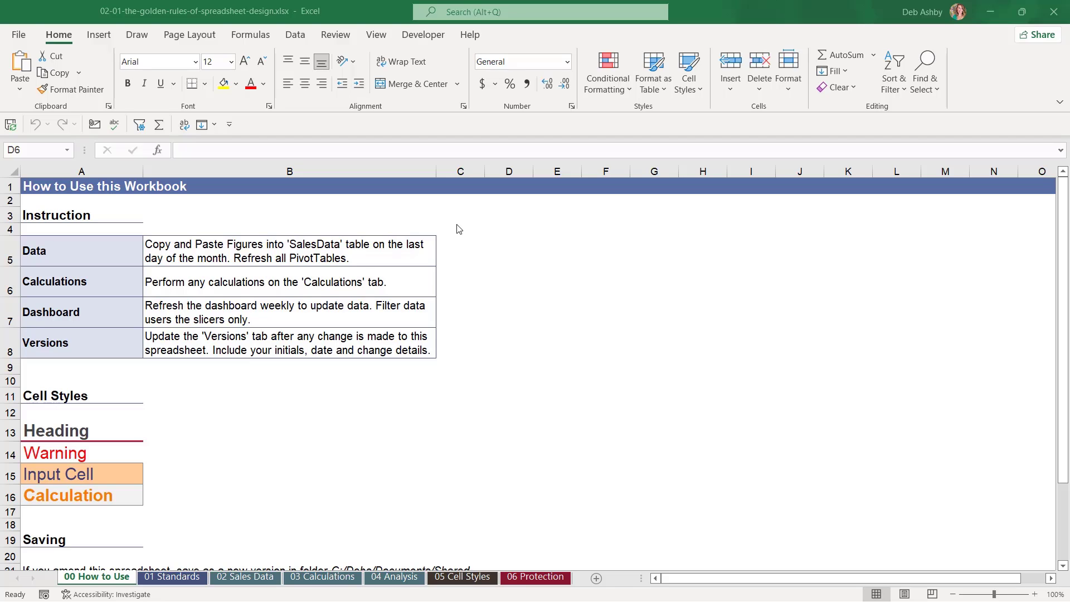
- Review the instructions on the How to Use sheet and look over the Calculations and Analysis sheets
scroll(515, 333, "down", 2)
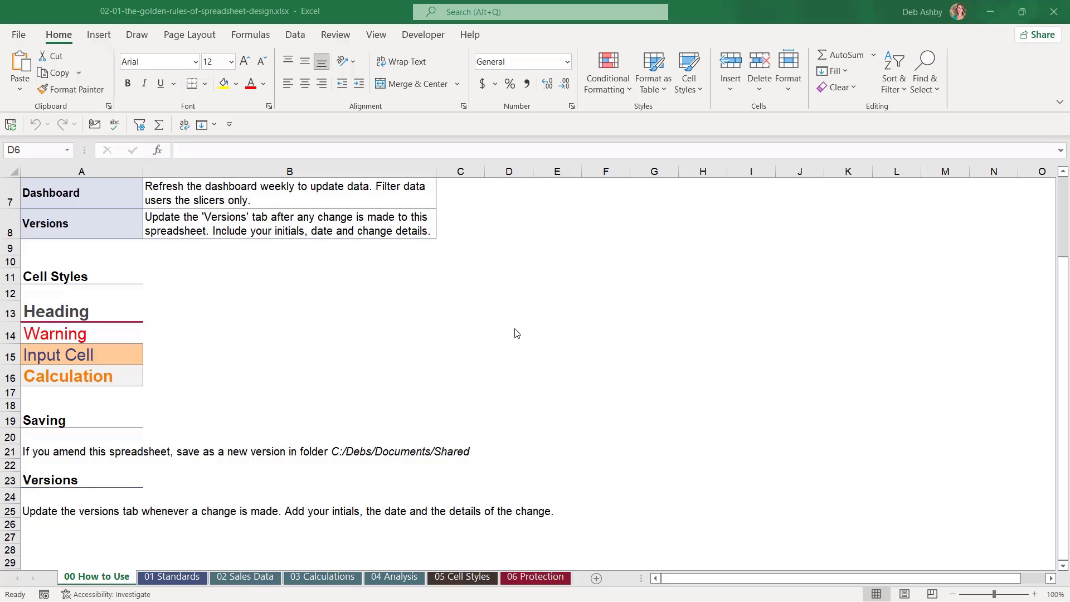
scroll(515, 333, "up", 2)
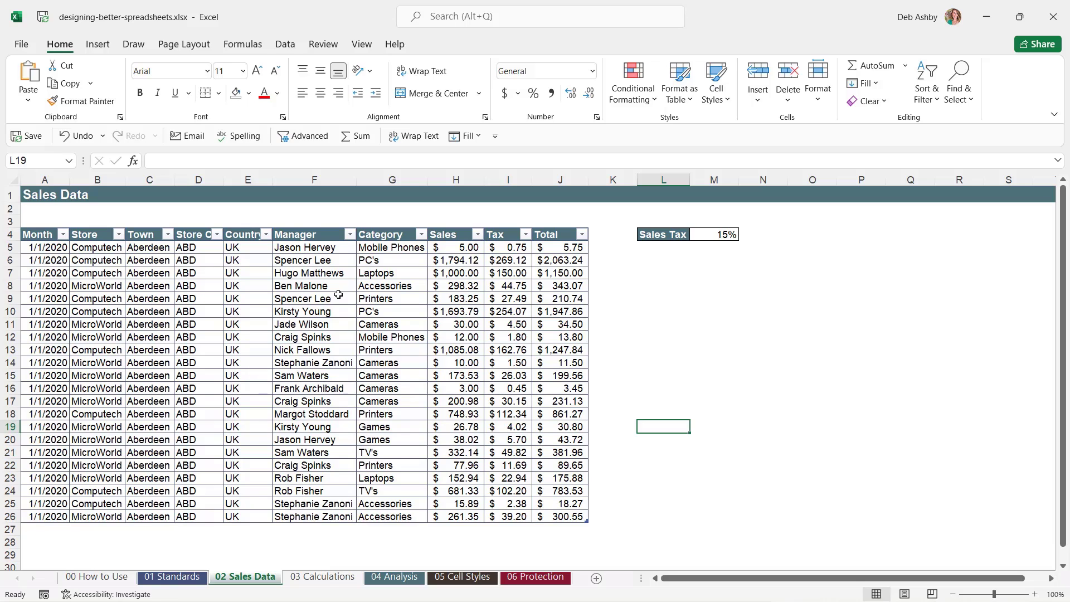
left_click(322, 577)
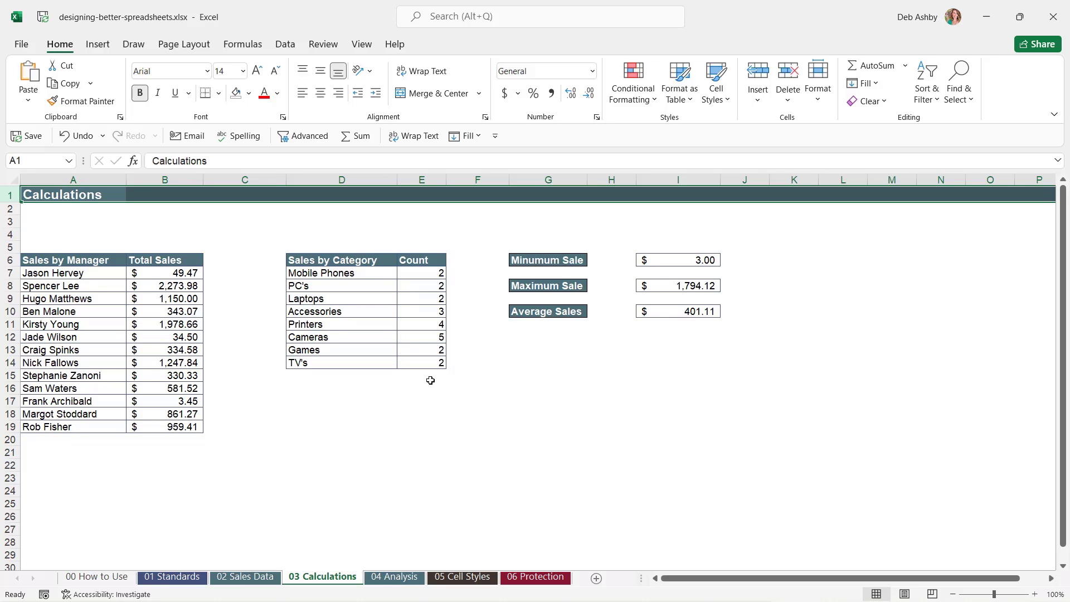
left_click(535, 409)
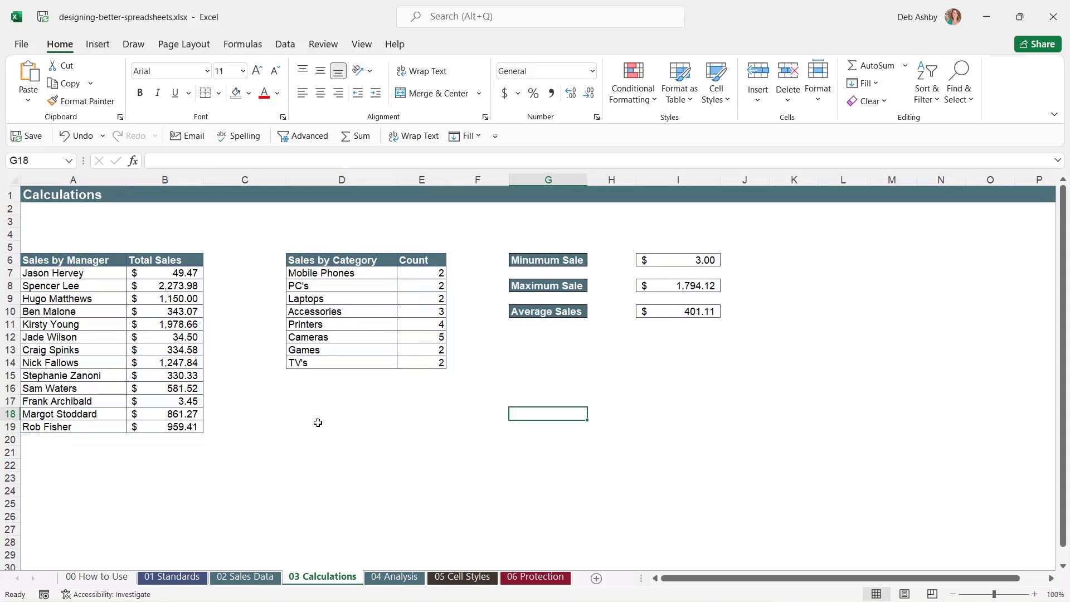
left_click(389, 579)
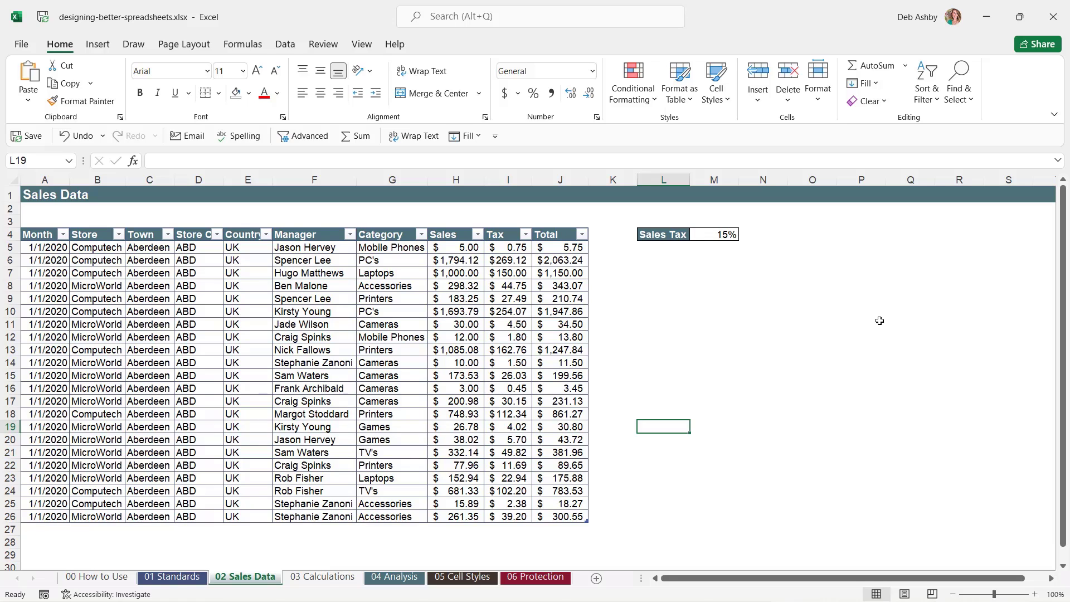
- Inspect the first Sales value in H5 and the Tax formula in I6 on the Sales Data sheet
left_click(464, 249)
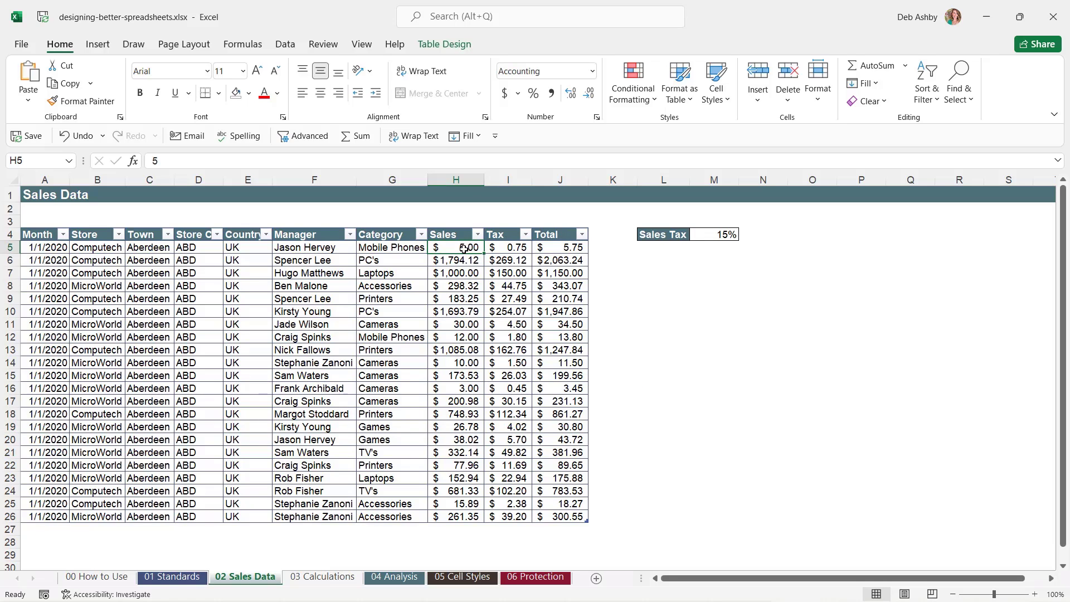
left_click(507, 262)
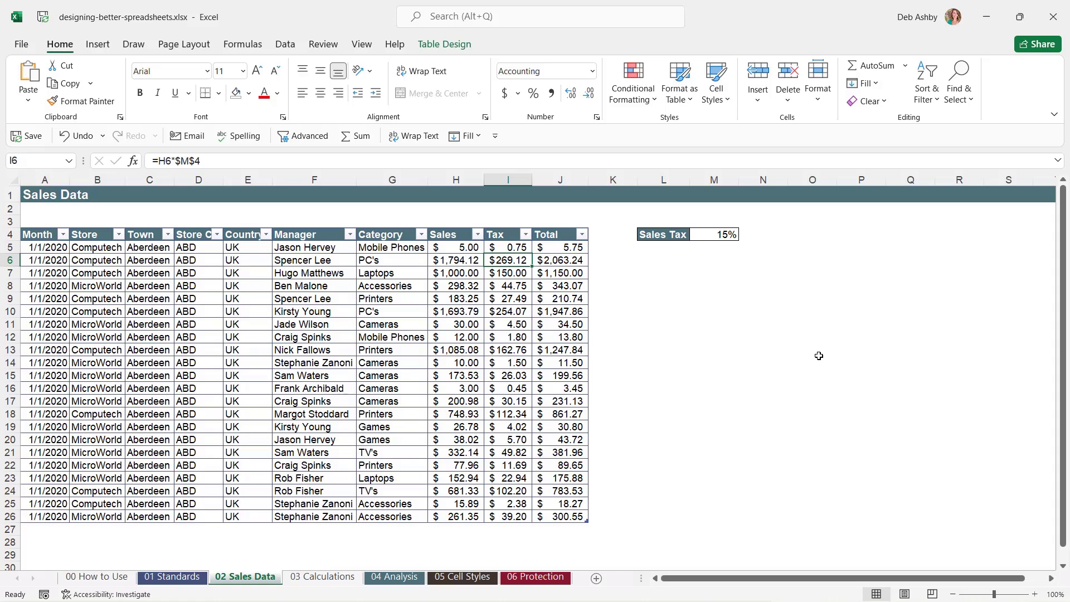
- Compare the formatting on the Standards and Cell Styles sheets and return to the How to Use sheet
left_click(171, 576)
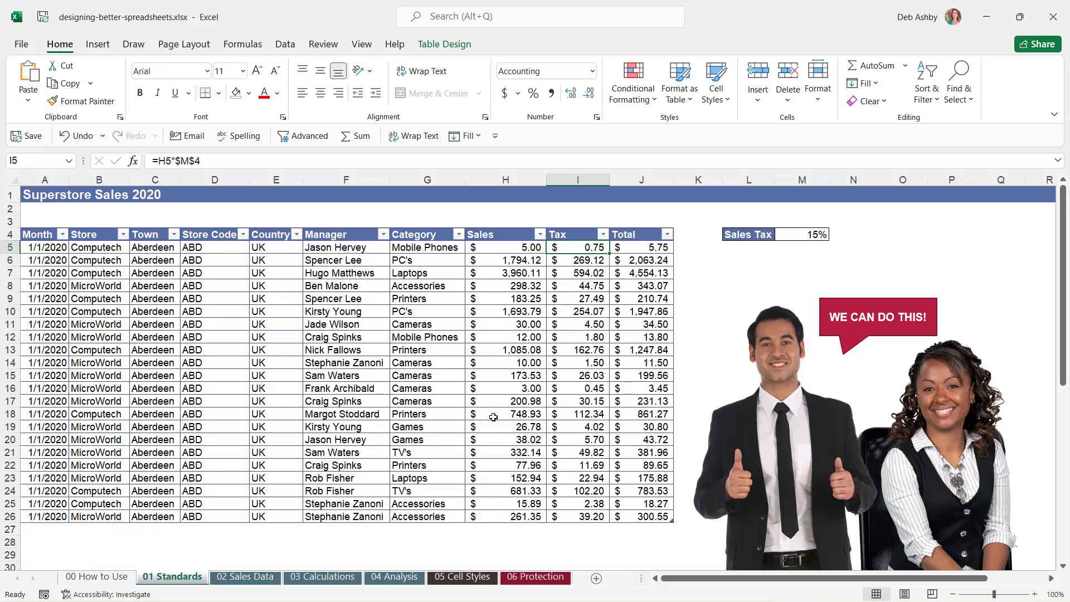
left_click(458, 578)
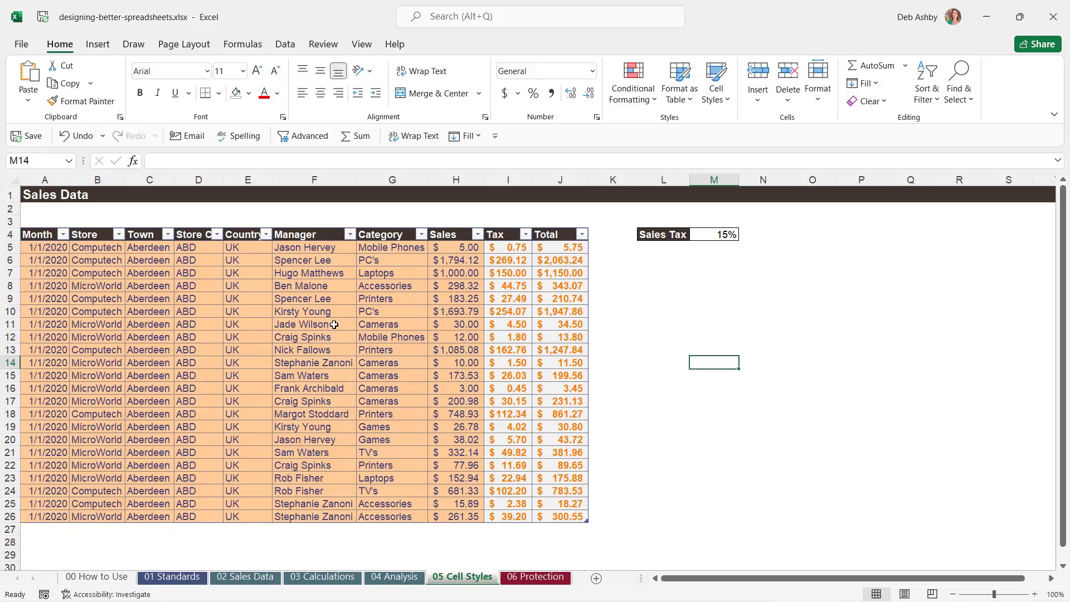
left_click(112, 577)
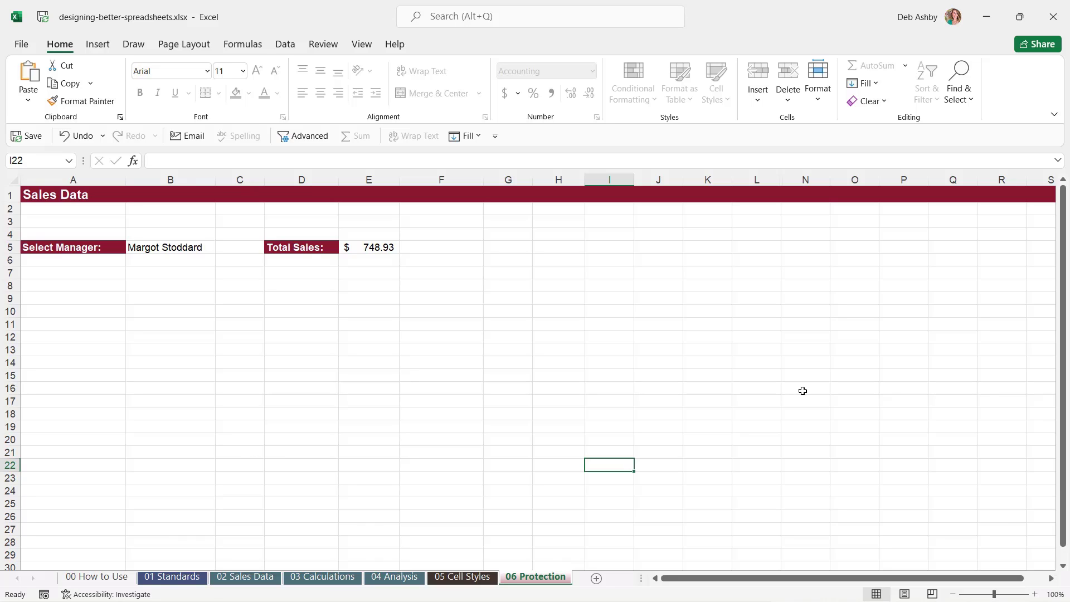
- Try several different managers in the Select Manager cell B5 on the Protection sheet
left_click(176, 247)
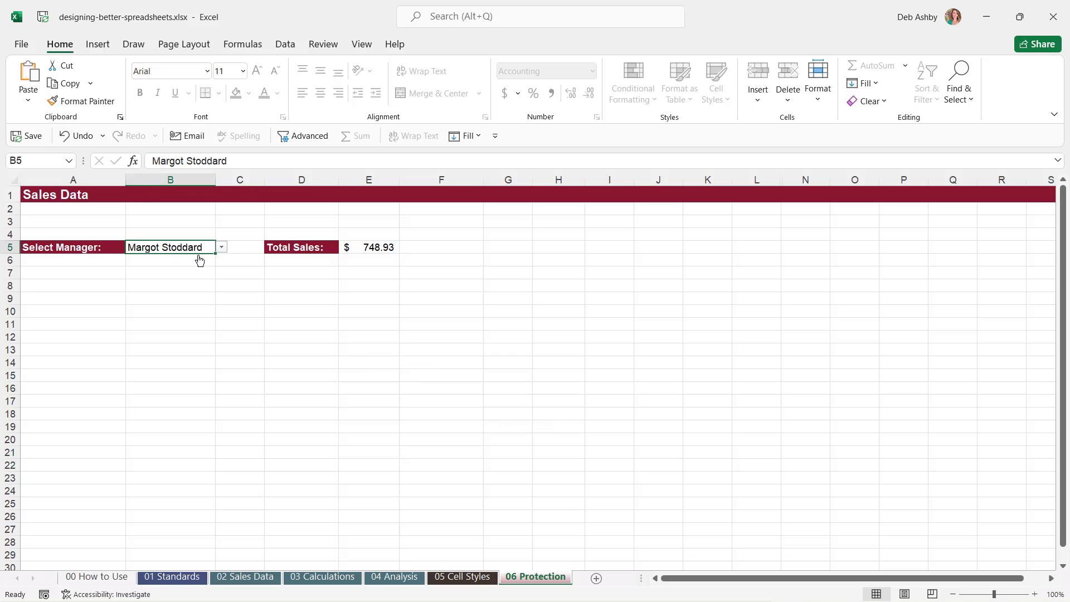
left_click(221, 247)
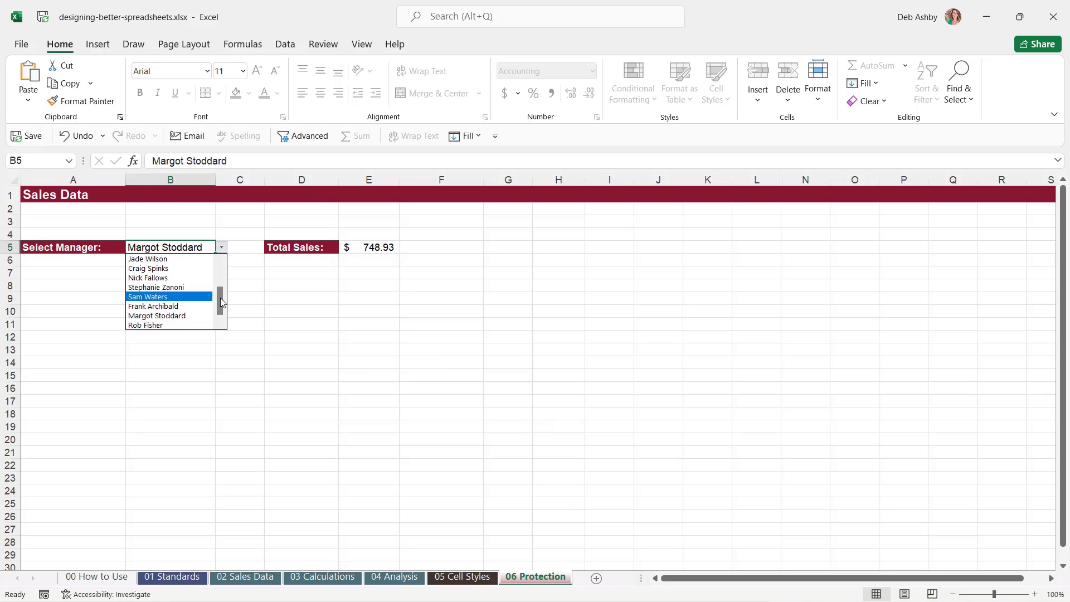
left_click_drag(220, 298, 222, 257)
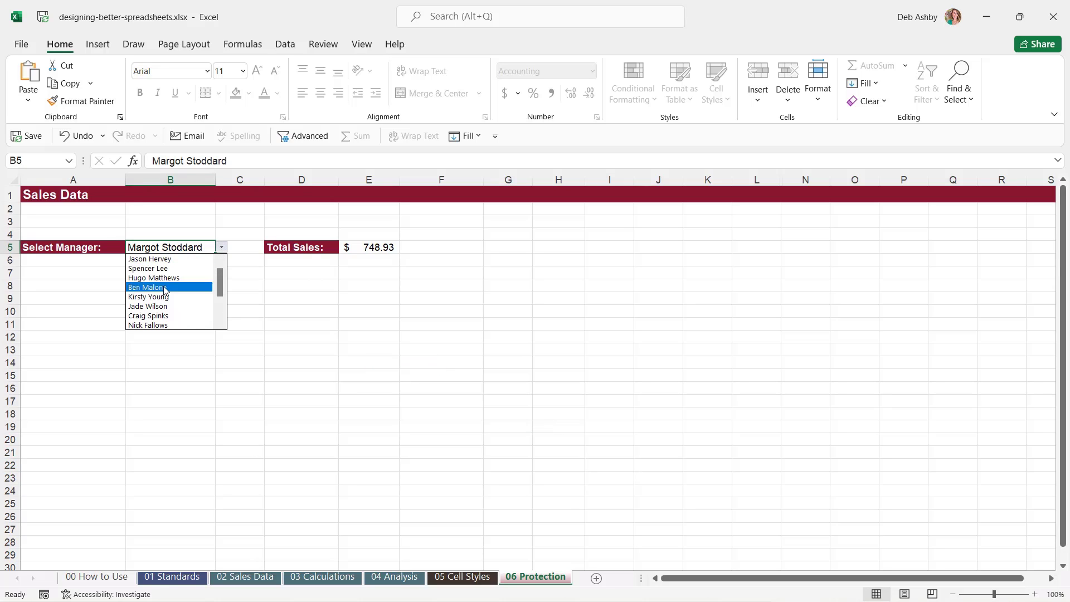
left_click(162, 277)
left_click(219, 249)
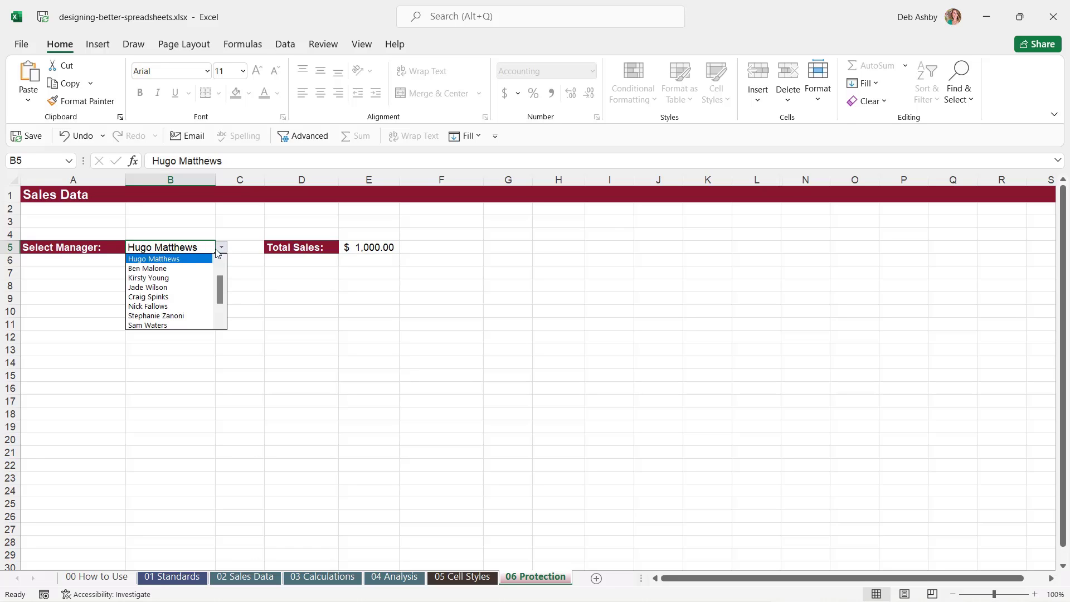
left_click(168, 297)
left_click(221, 248)
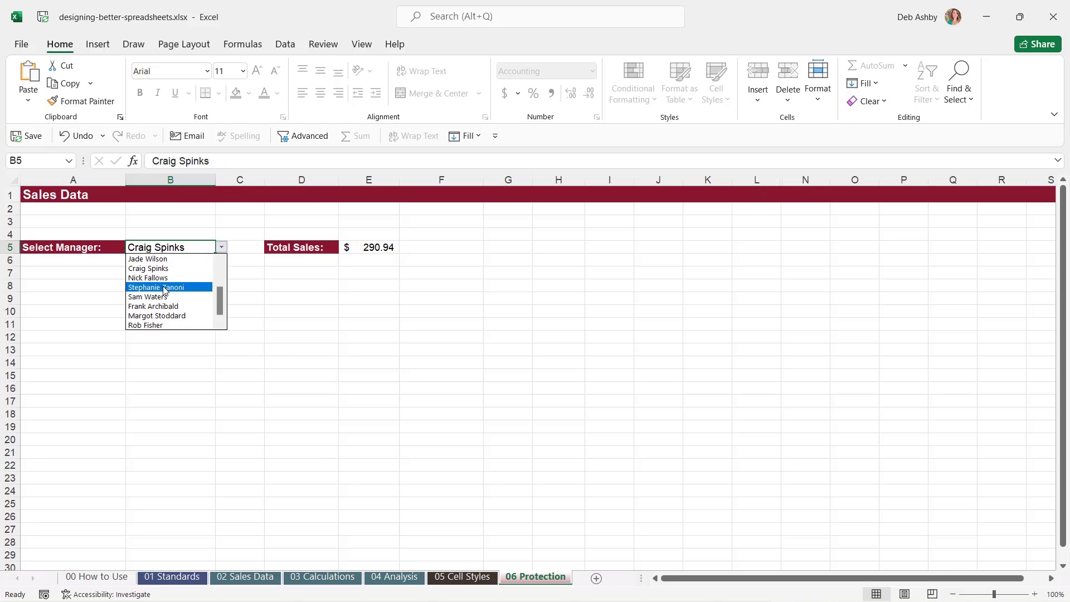
left_click(164, 287)
left_click(222, 248)
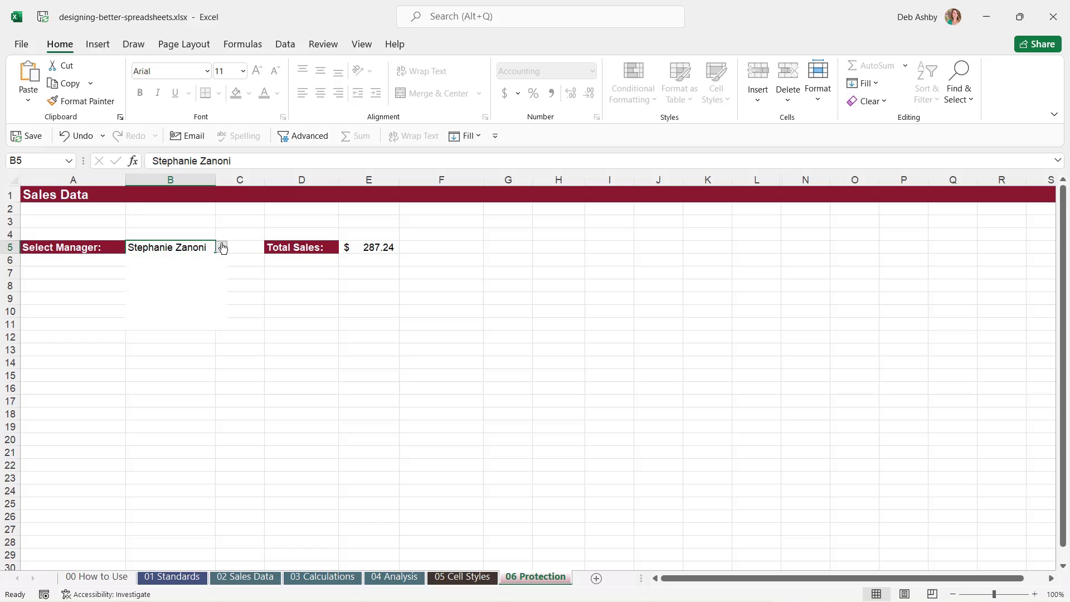
left_click(179, 304)
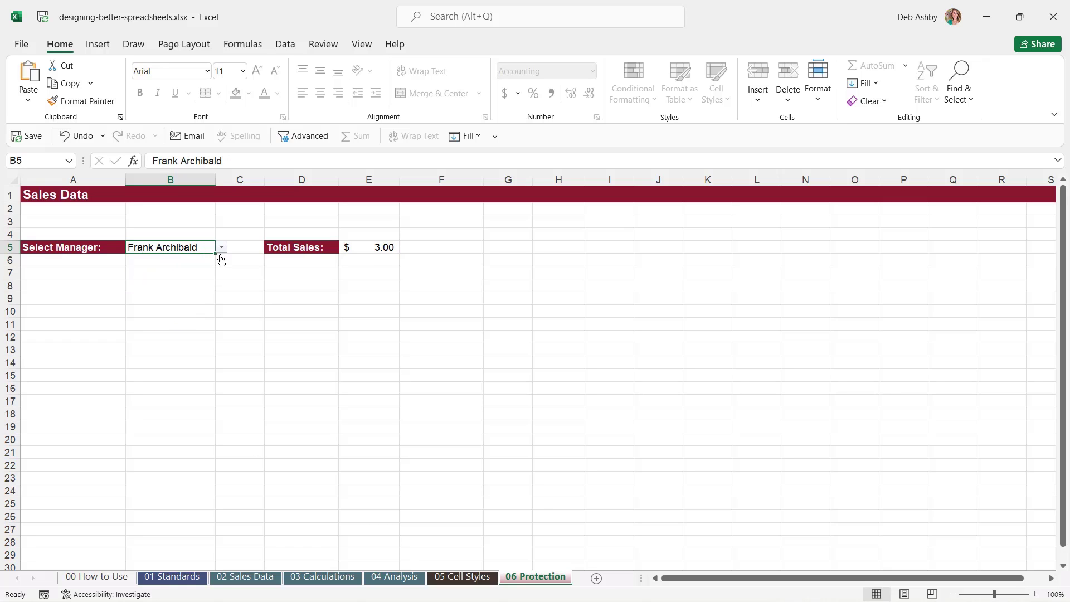
left_click(222, 248)
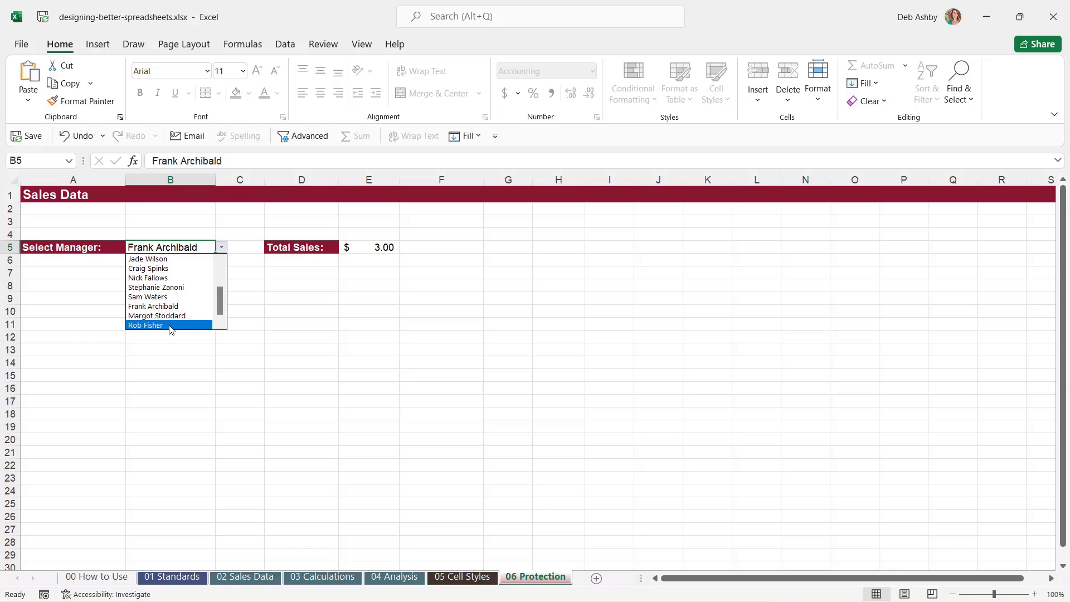
left_click(170, 325)
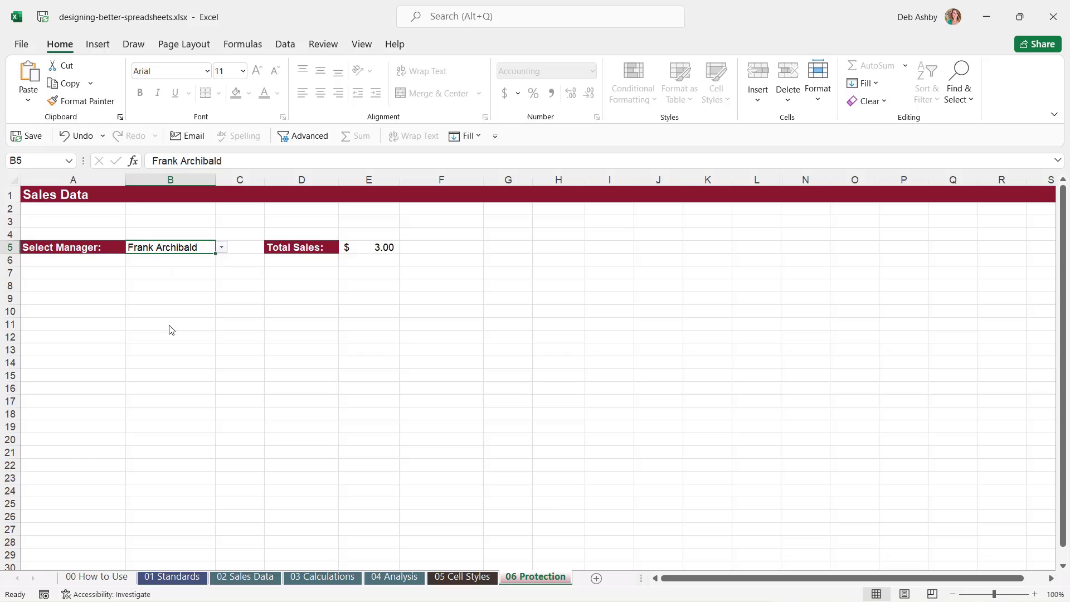
left_click(224, 247)
left_click(179, 267)
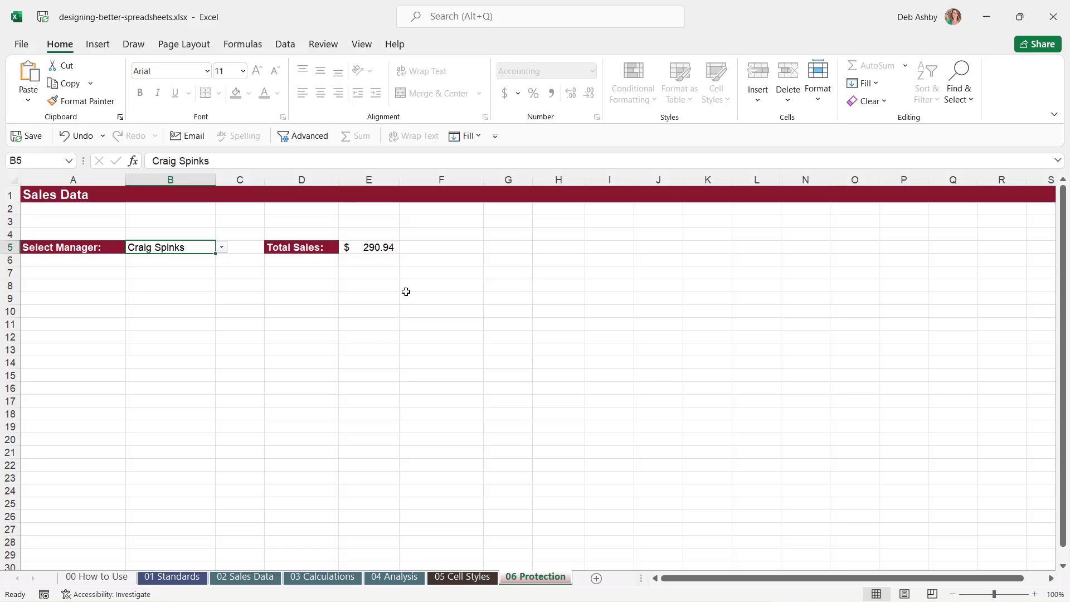
- Inspect the Total Sales formula in E5 and choose a different manager in B5
left_click(375, 252)
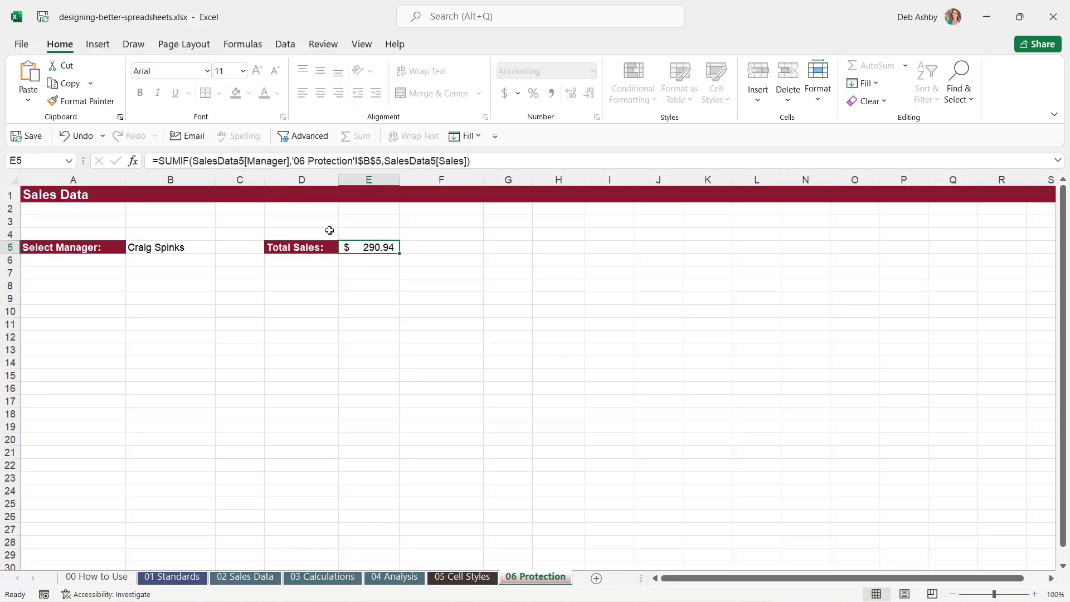
left_click(186, 248)
left_click(221, 247)
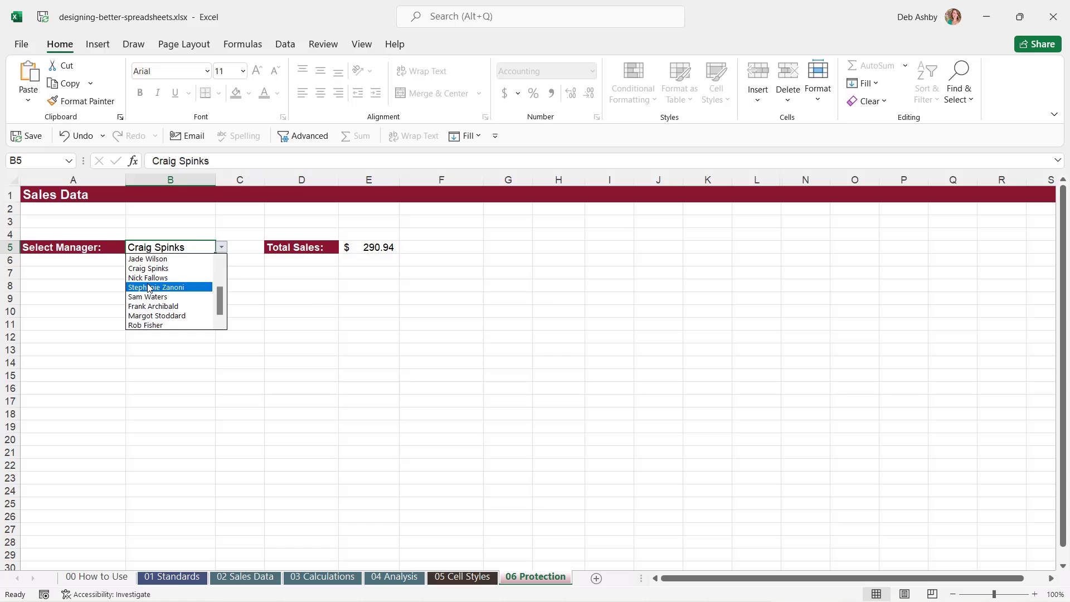
left_click(148, 287)
- Try to delete the Total Sales formula in cell E5 on the Protection sheet
left_click(375, 248)
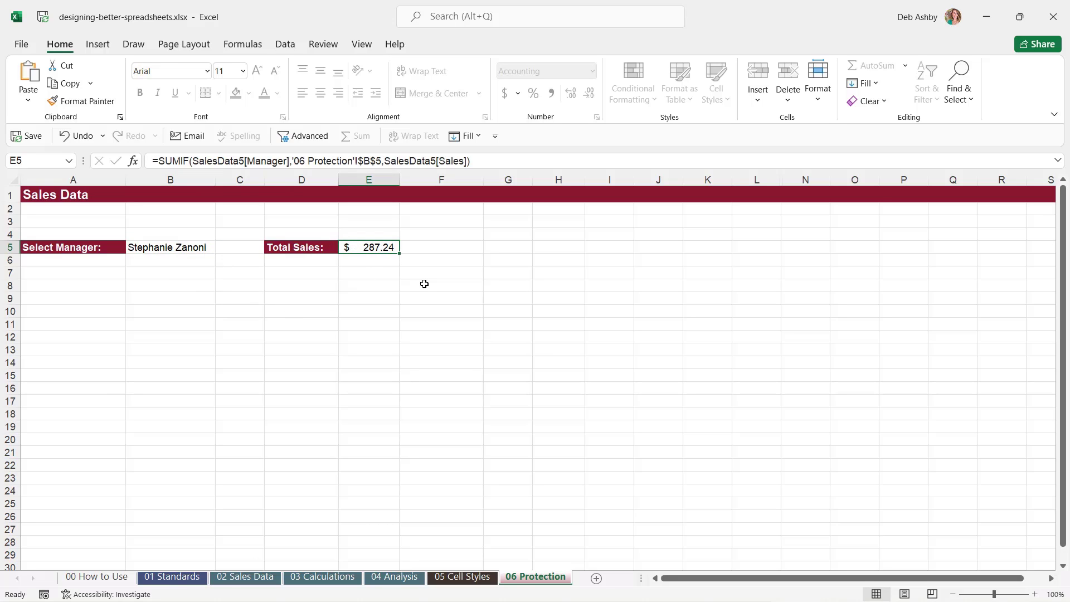
key("Delete")
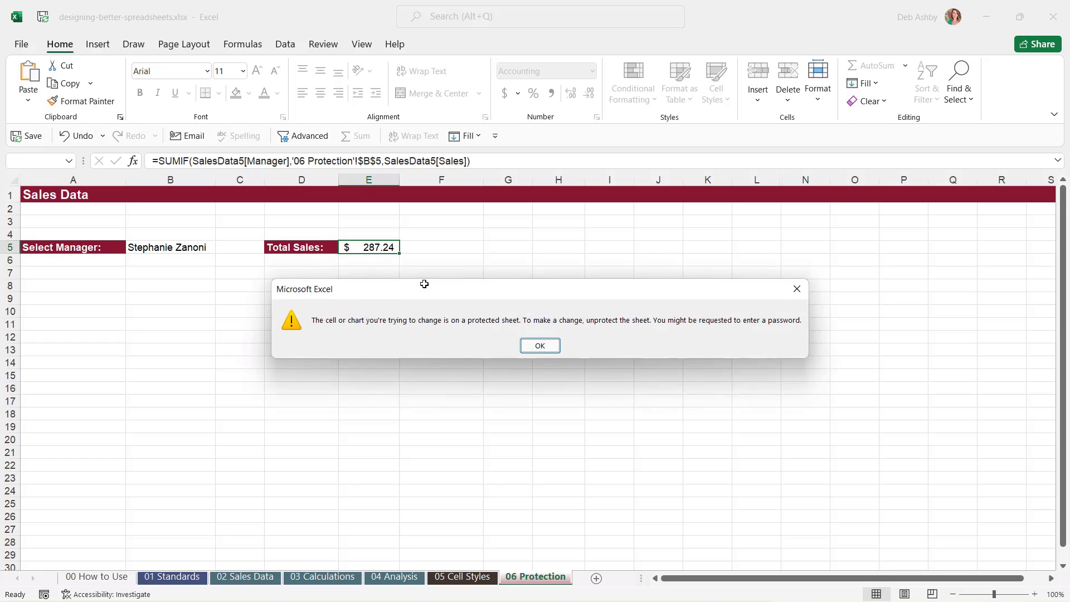
left_click(538, 344)
left_click(548, 289)
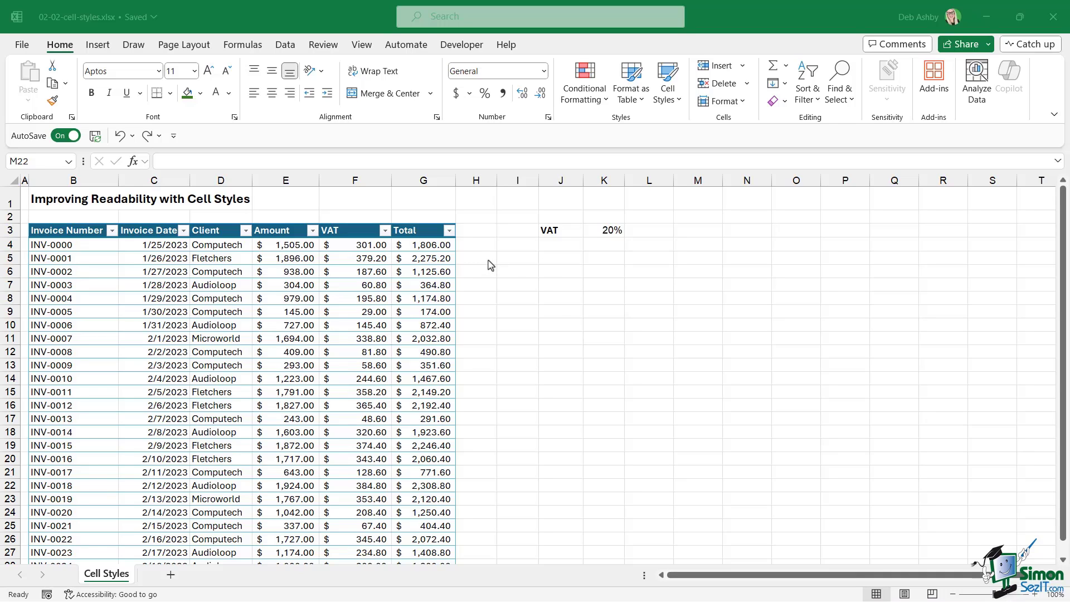
- Examine the Amount, VAT and Total columns of the invoice table to see which cells contain formulas
left_click(359, 319)
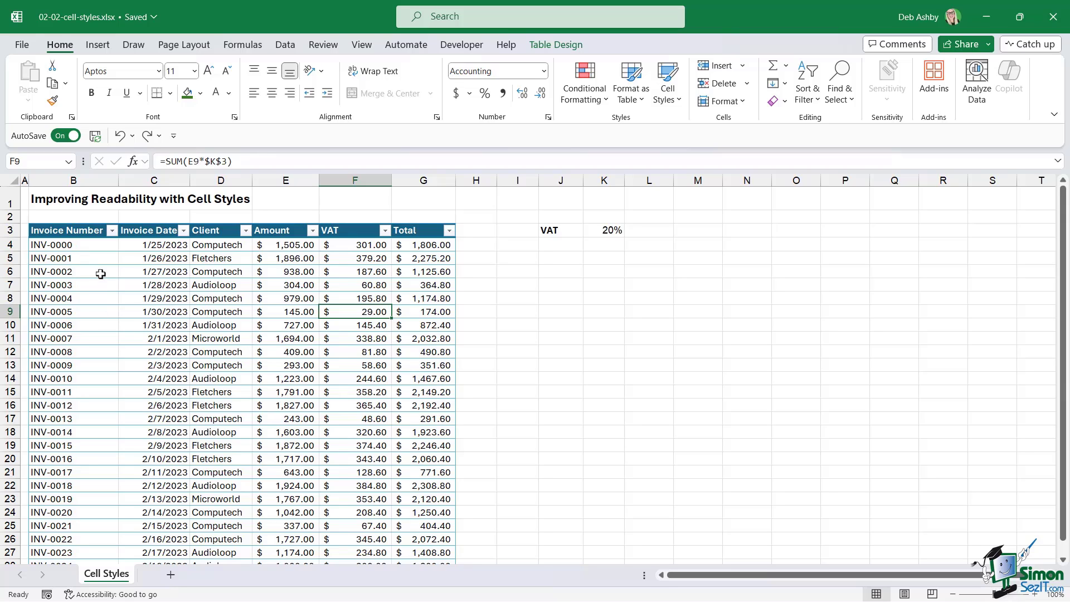
left_click(294, 245)
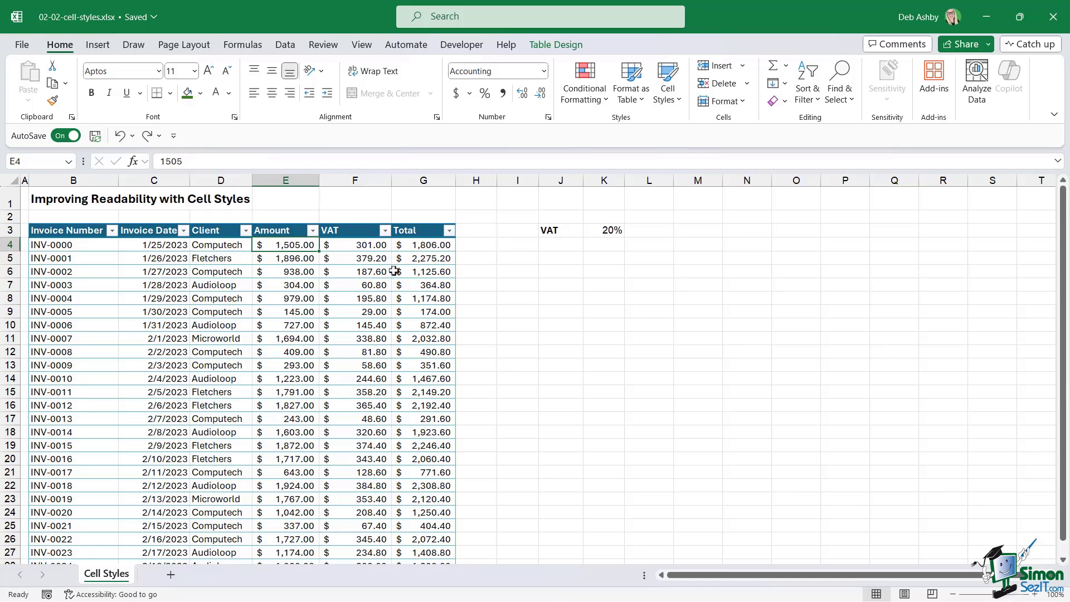
left_click(370, 248)
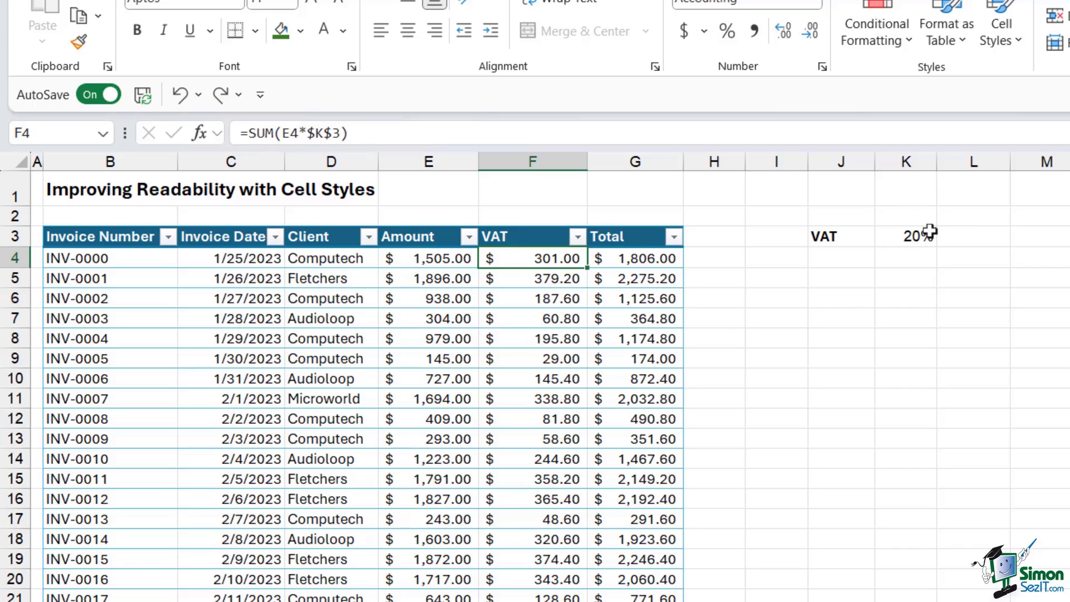
left_click(651, 258)
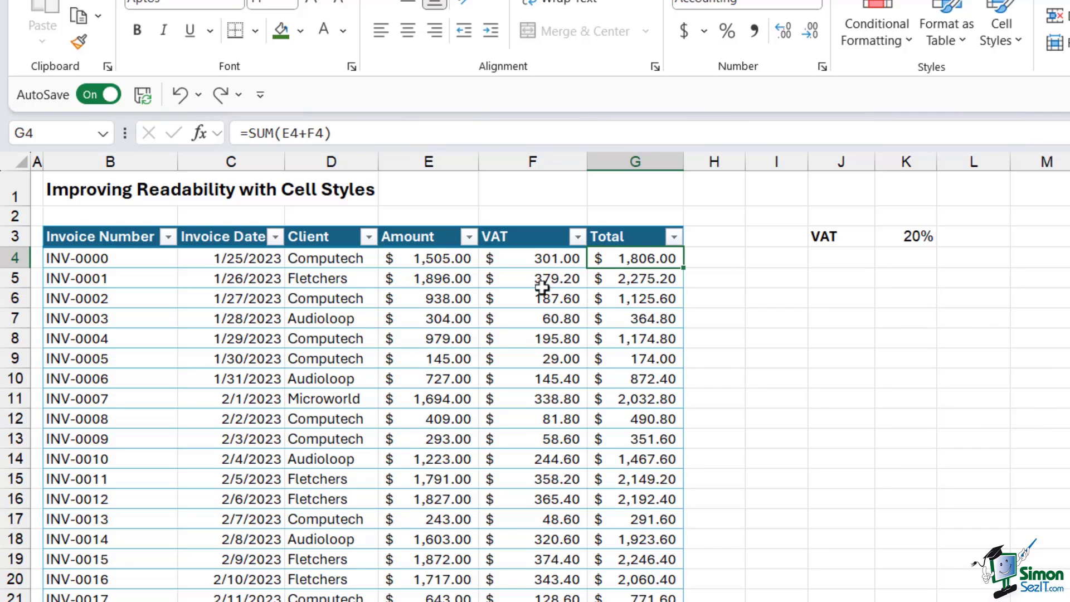
left_click_drag(520, 258, 635, 539)
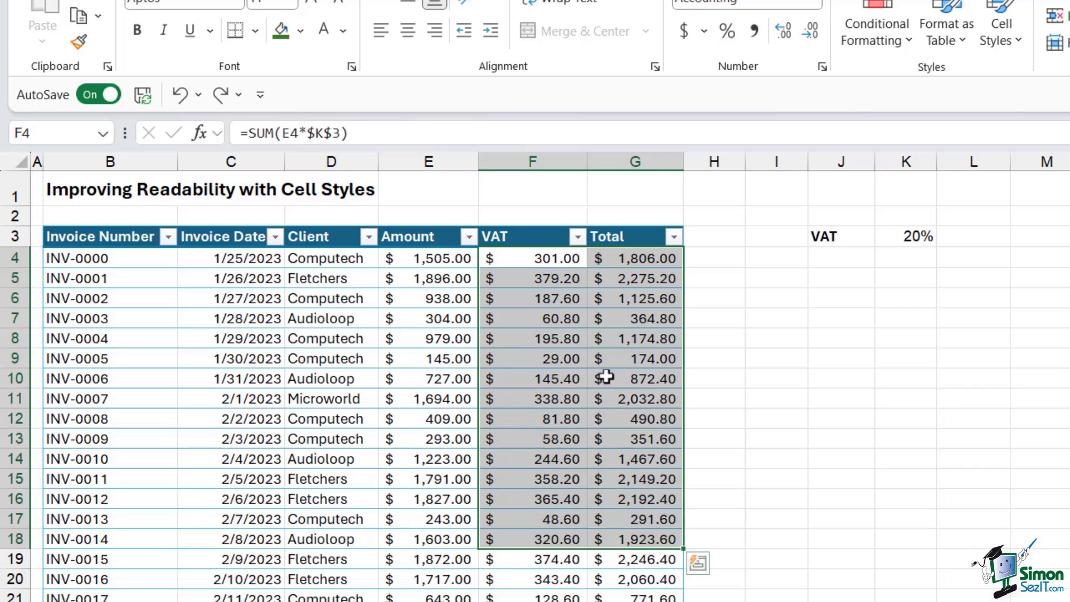
left_click(543, 302)
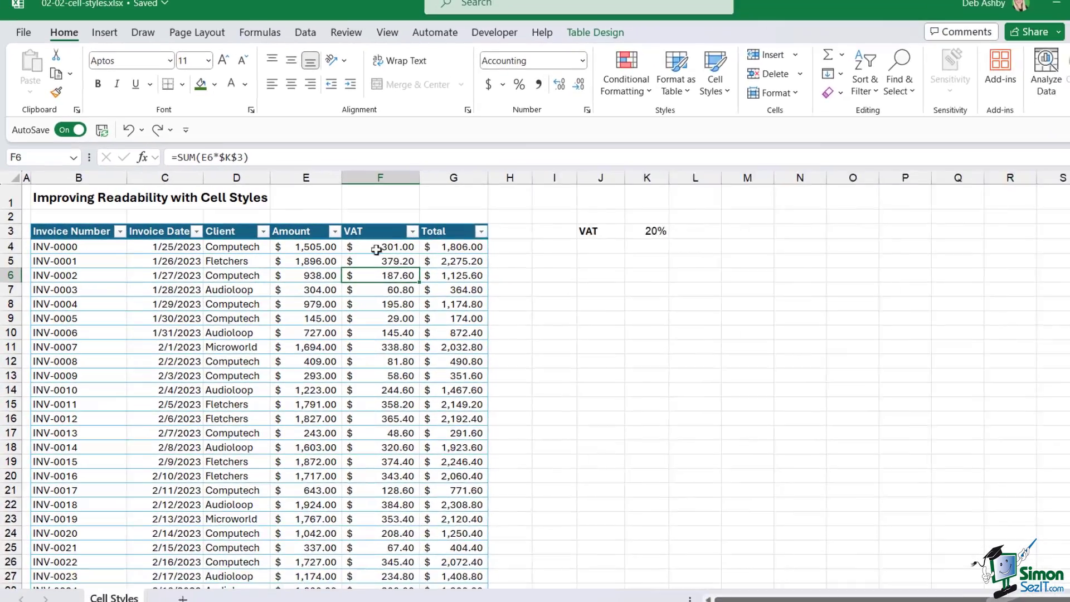
- Select the VAT and Total values from row 4 to 28 and duplicate the Calculation cell style under the name Formulas
left_click_drag(376, 250, 452, 246)
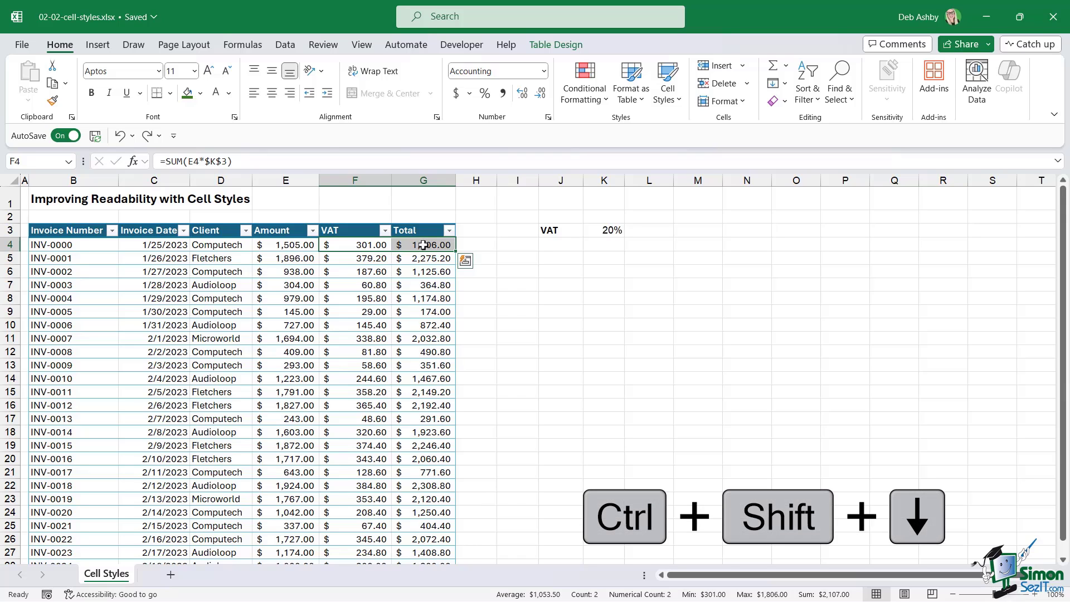
key("ctrl+shift+Down")
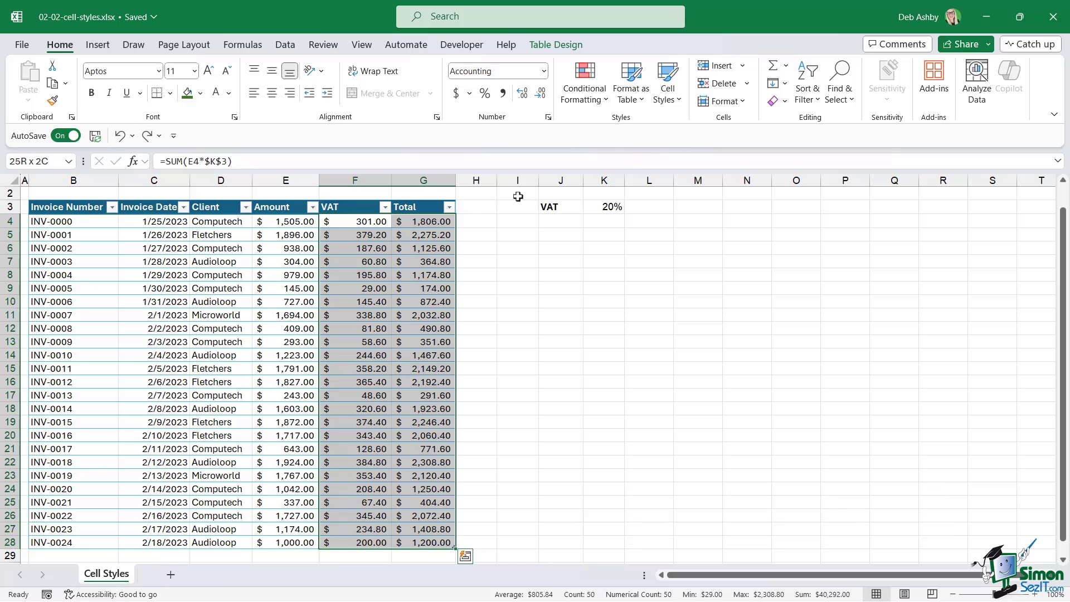
left_click(681, 101)
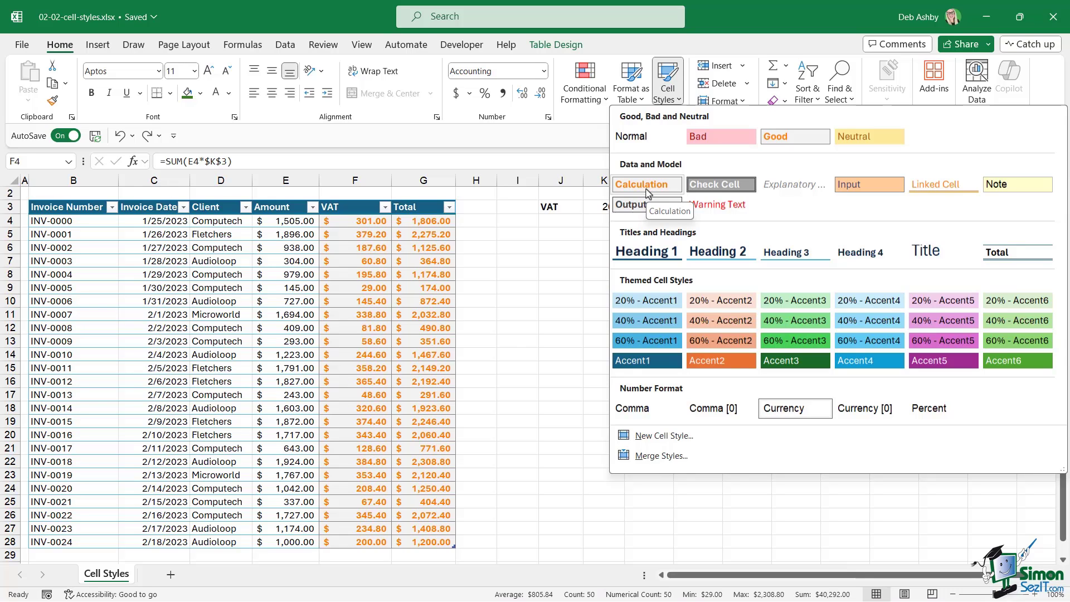
right_click(649, 191)
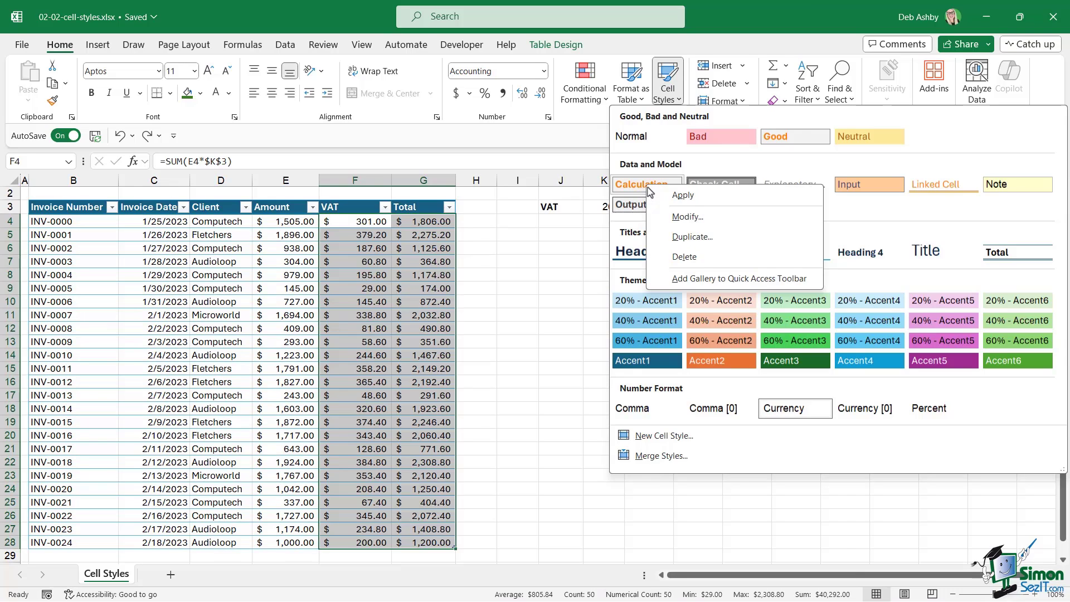
left_click(680, 241)
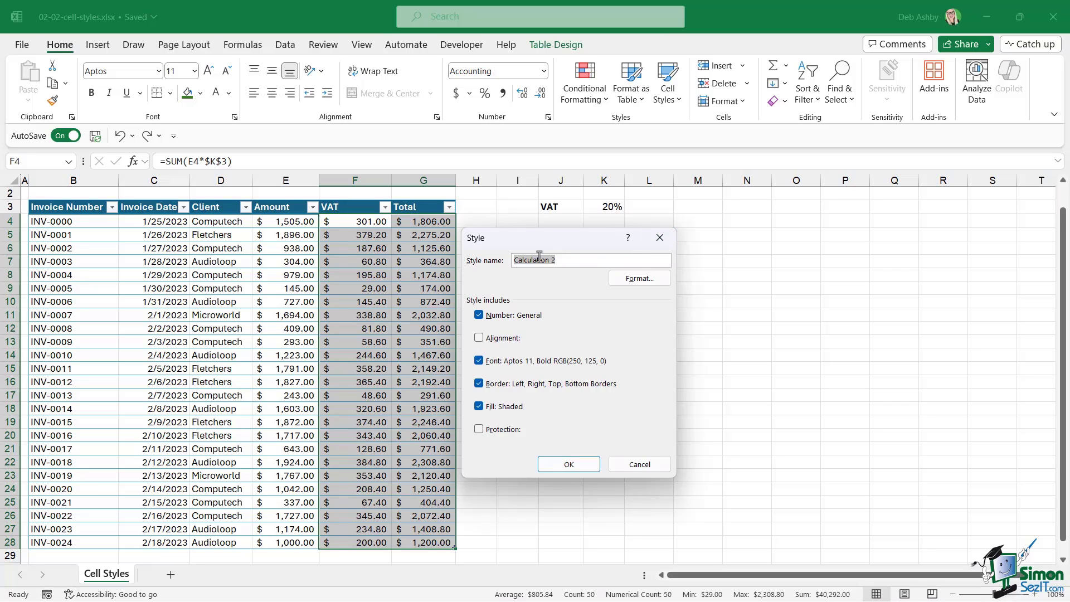
type("Formulas")
- Set the font color of the Formulas style to the dark teal theme color Accent 4, Darker 50%
left_click(640, 280)
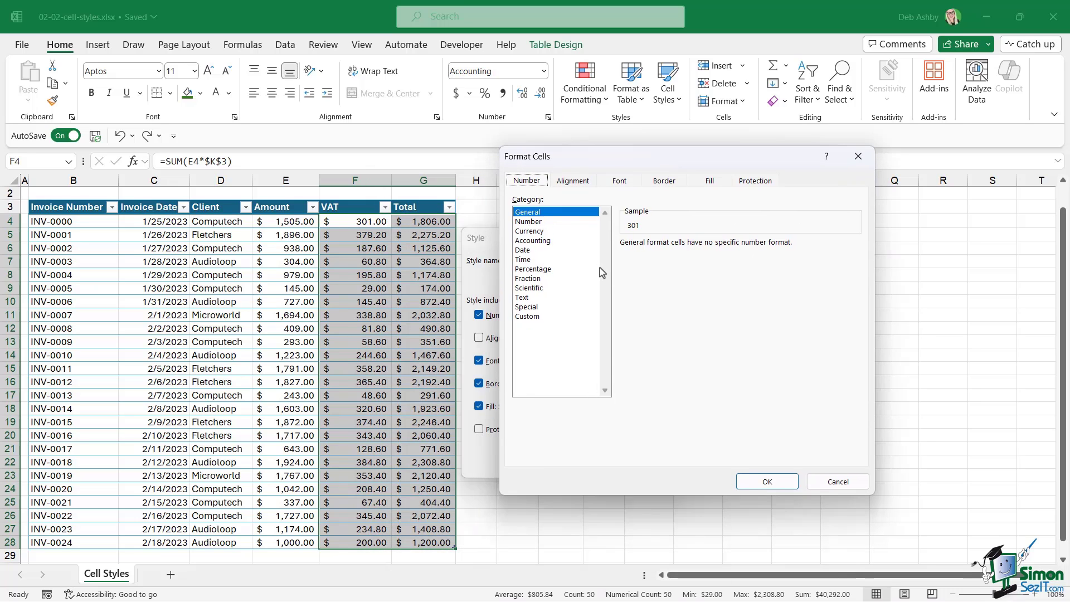
left_click(618, 182)
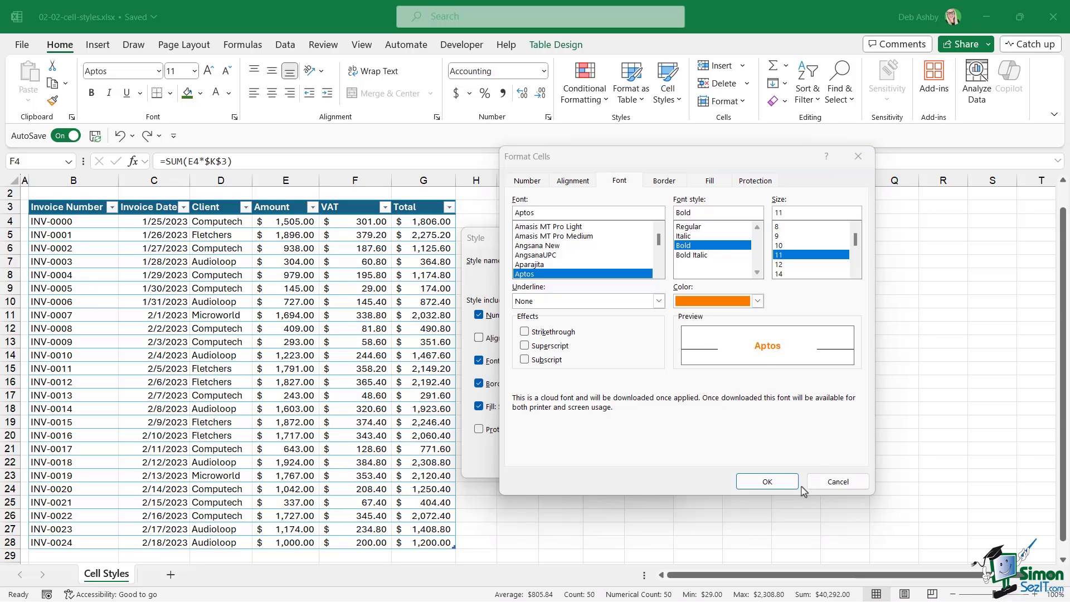
left_click(756, 301)
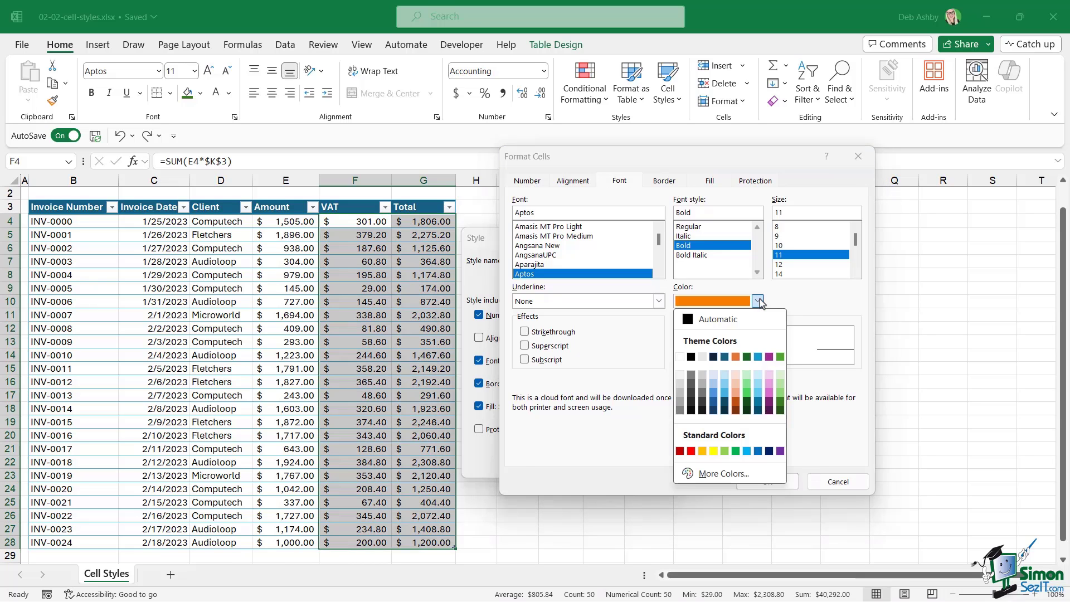
left_click(757, 410)
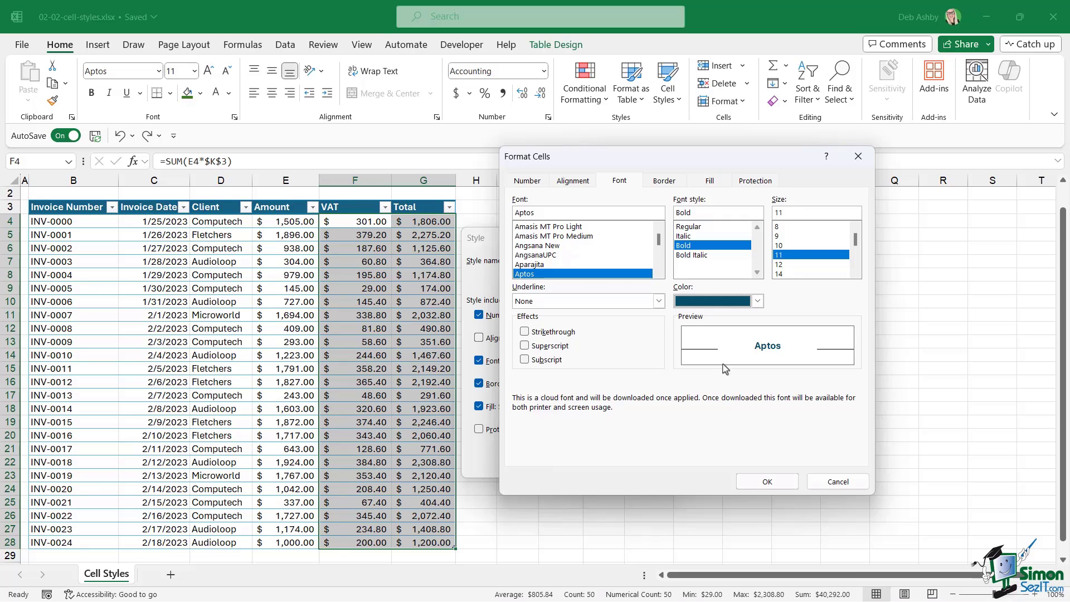
- Give the Formulas style an outline border in dark teal with a thicker solid line
left_click(657, 183)
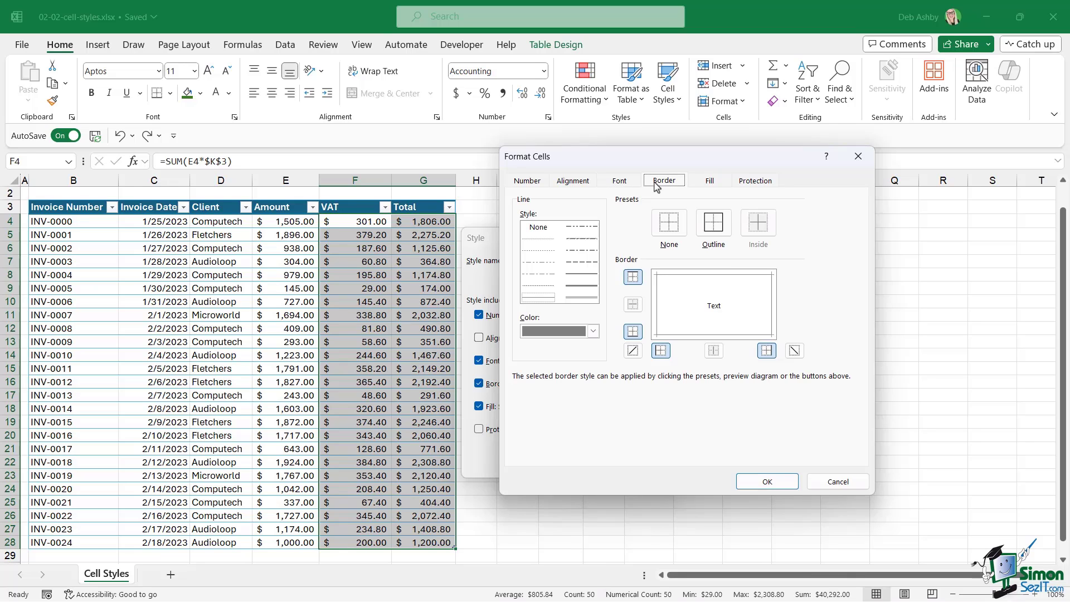
left_click(593, 331)
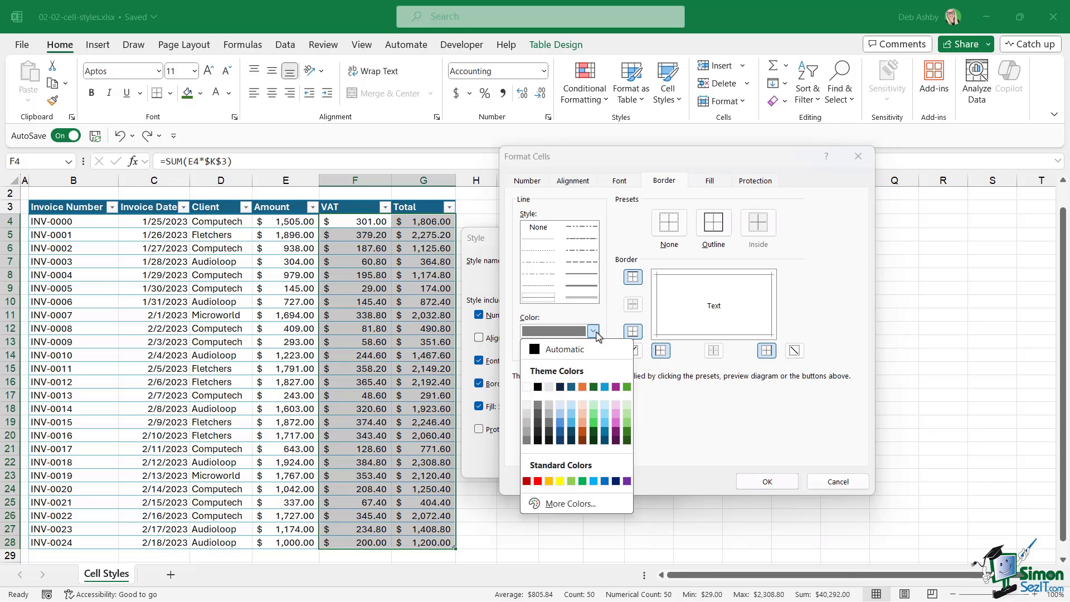
left_click(604, 439)
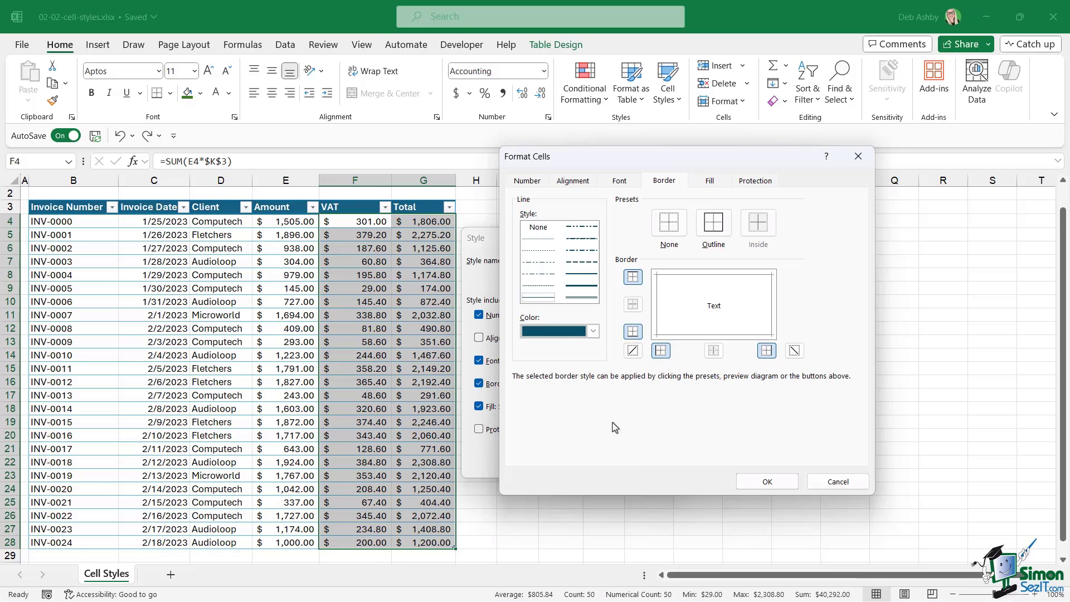
left_click(586, 275)
left_click(714, 222)
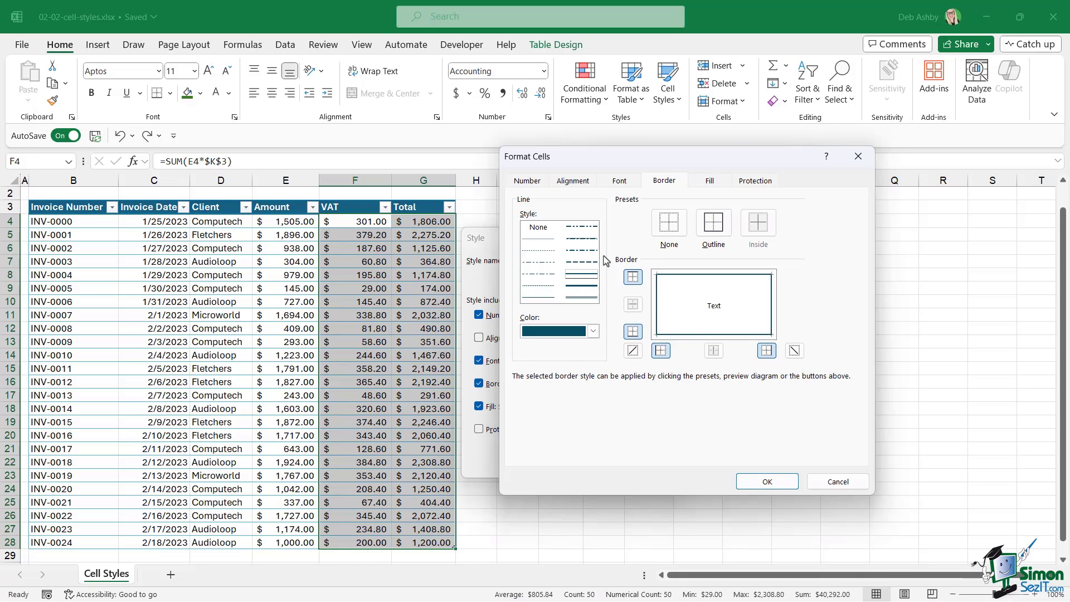
- Give the Formulas style a light blue fill, save it and apply it to the selected VAT and Total values
left_click(716, 184)
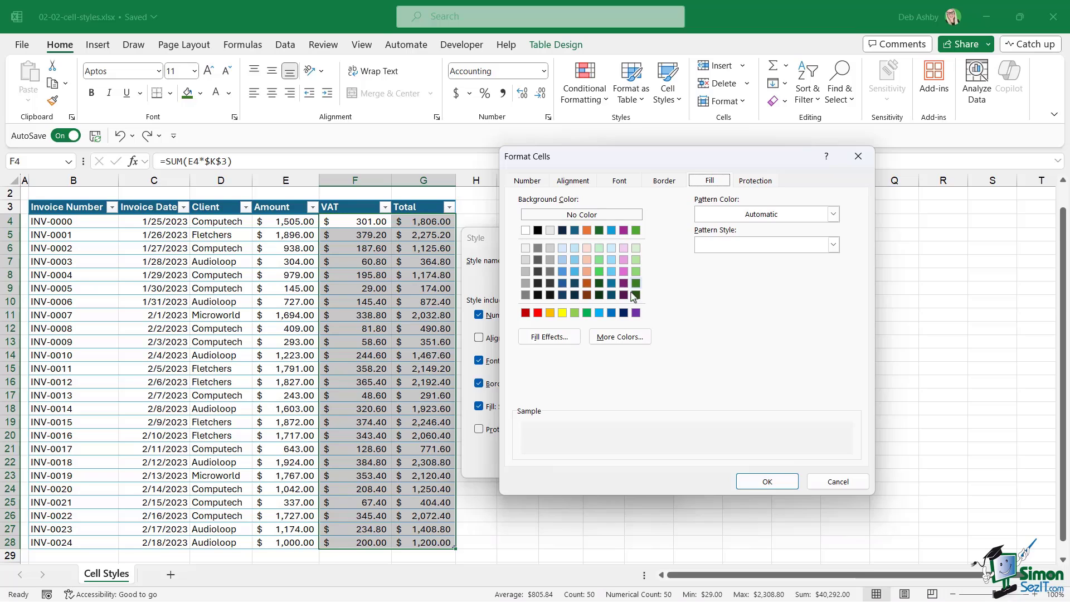
left_click(611, 248)
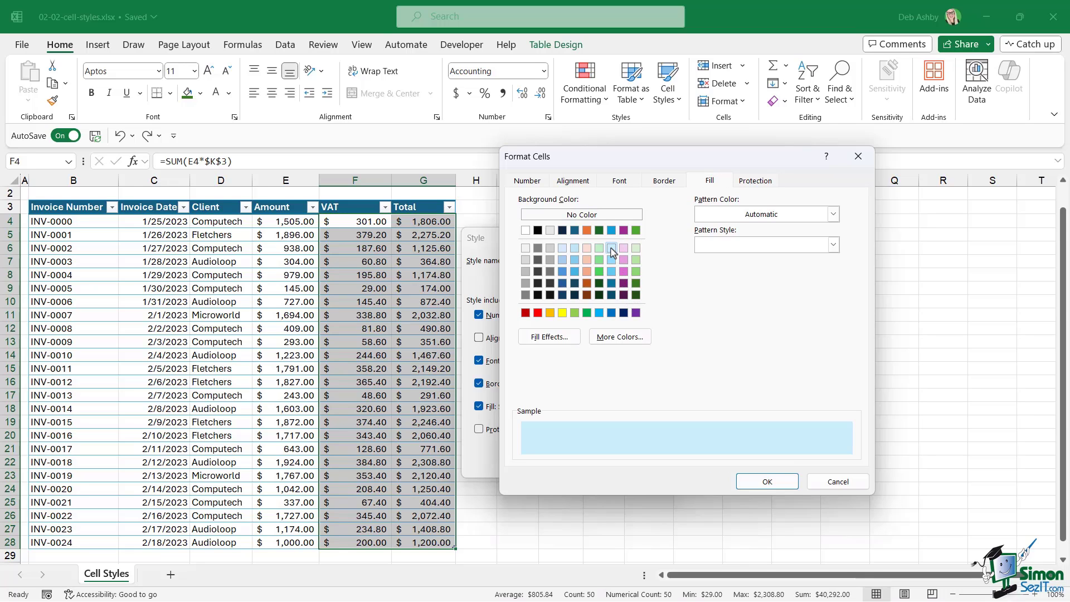
left_click(767, 481)
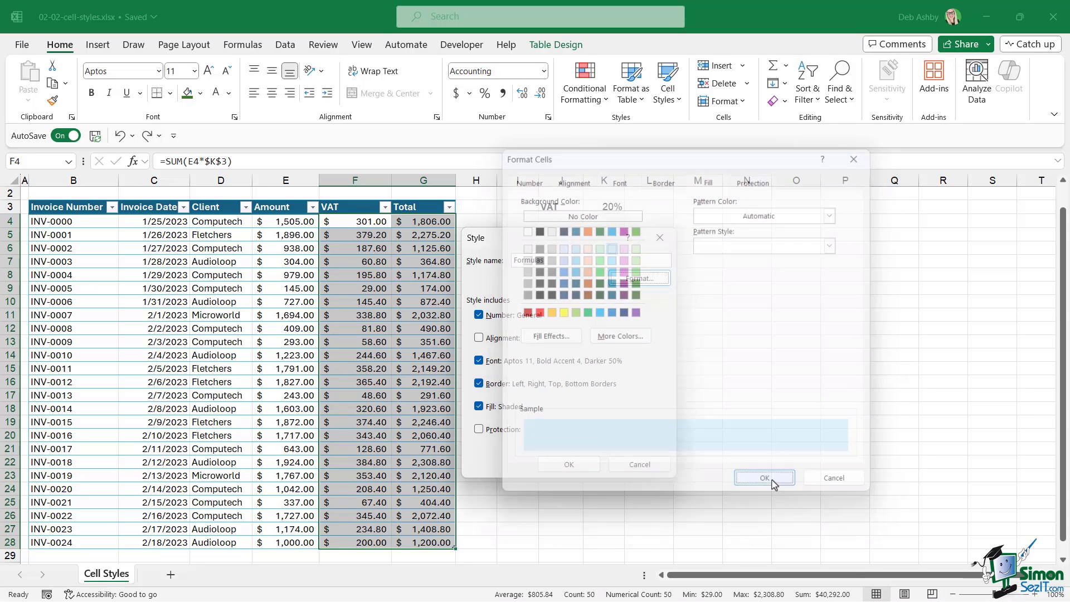
left_click(569, 464)
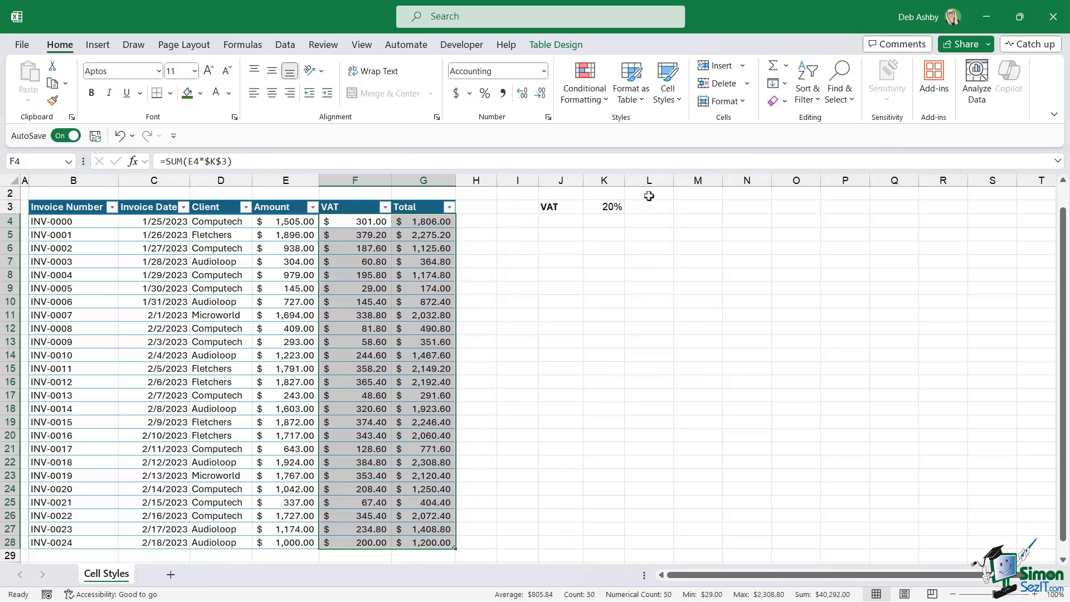
left_click(673, 94)
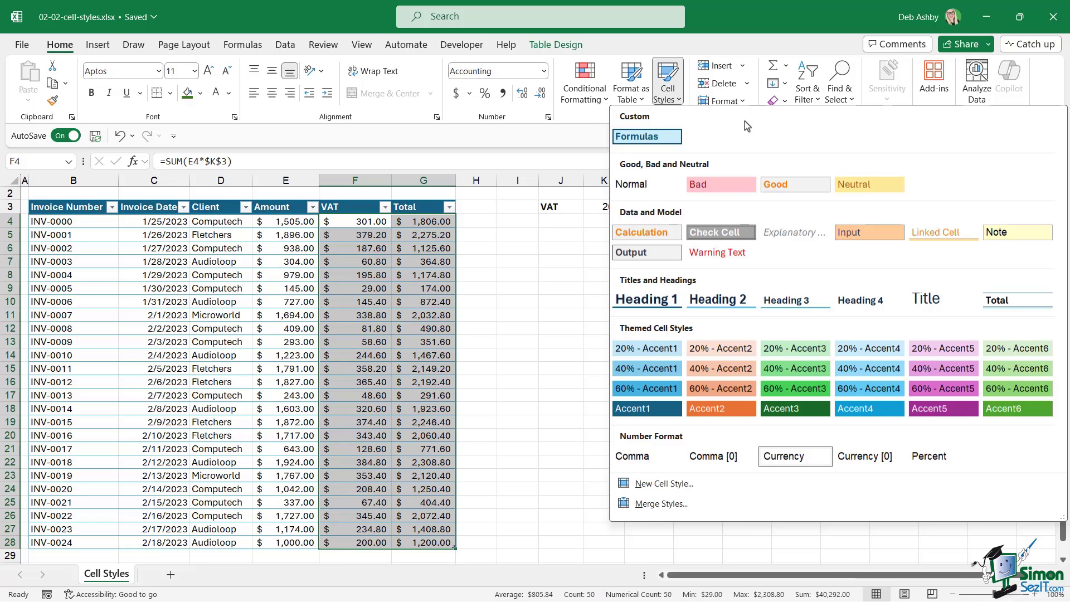
left_click(675, 136)
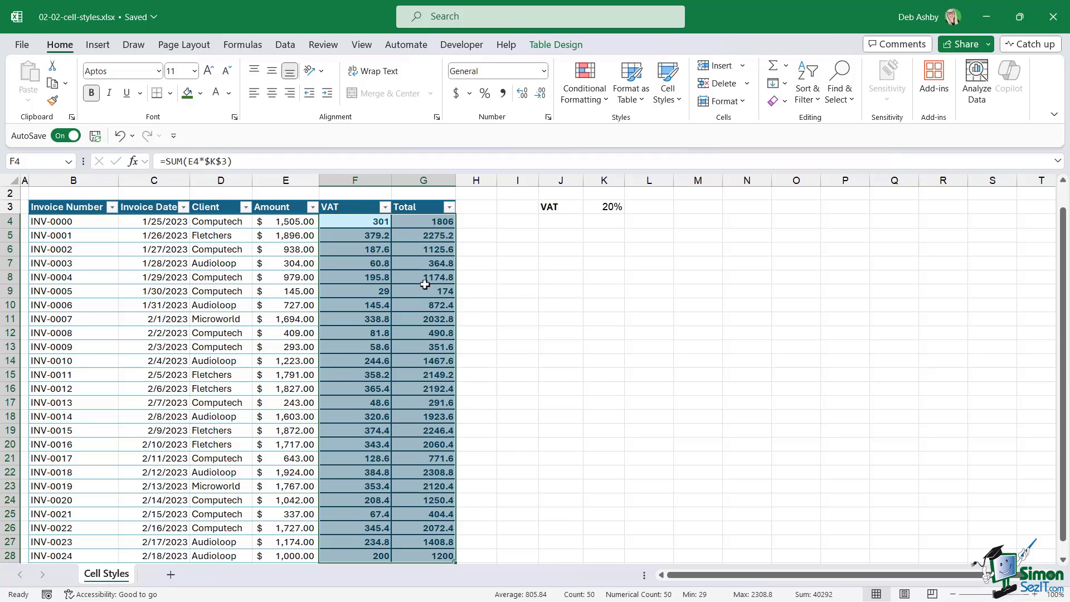
- Modify the Formulas style to use the Accounting number format with 2 decimal places and the $ symbol
left_click(668, 83)
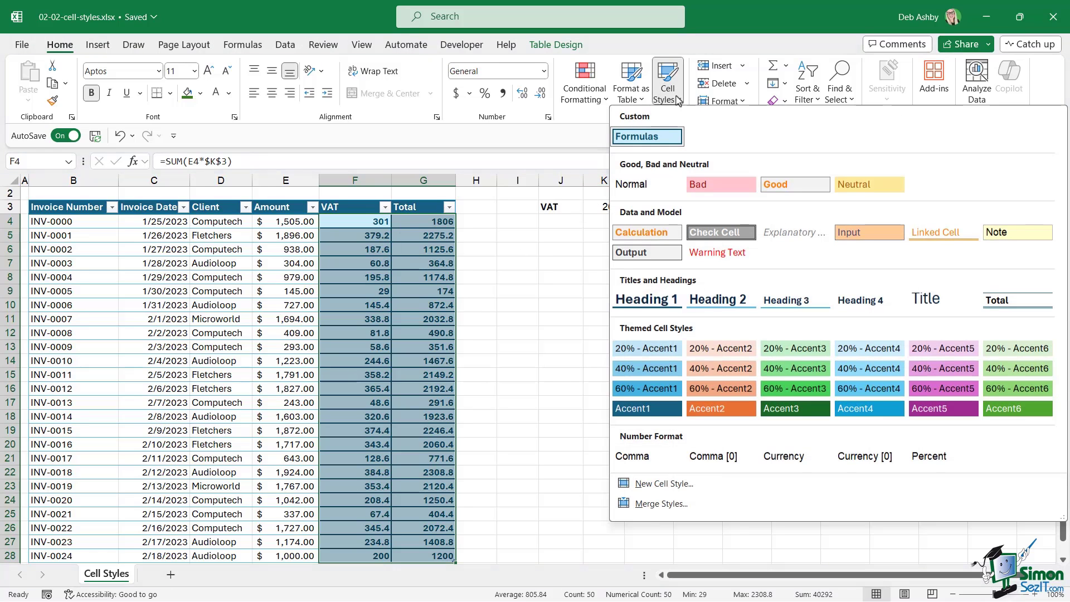
right_click(675, 140)
left_click(701, 168)
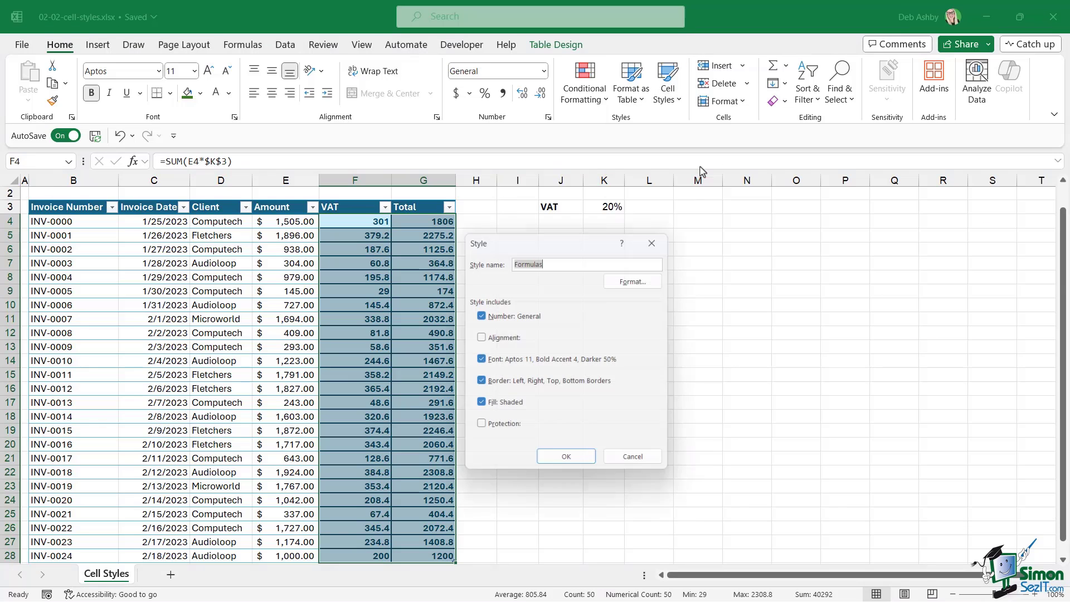
left_click(631, 281)
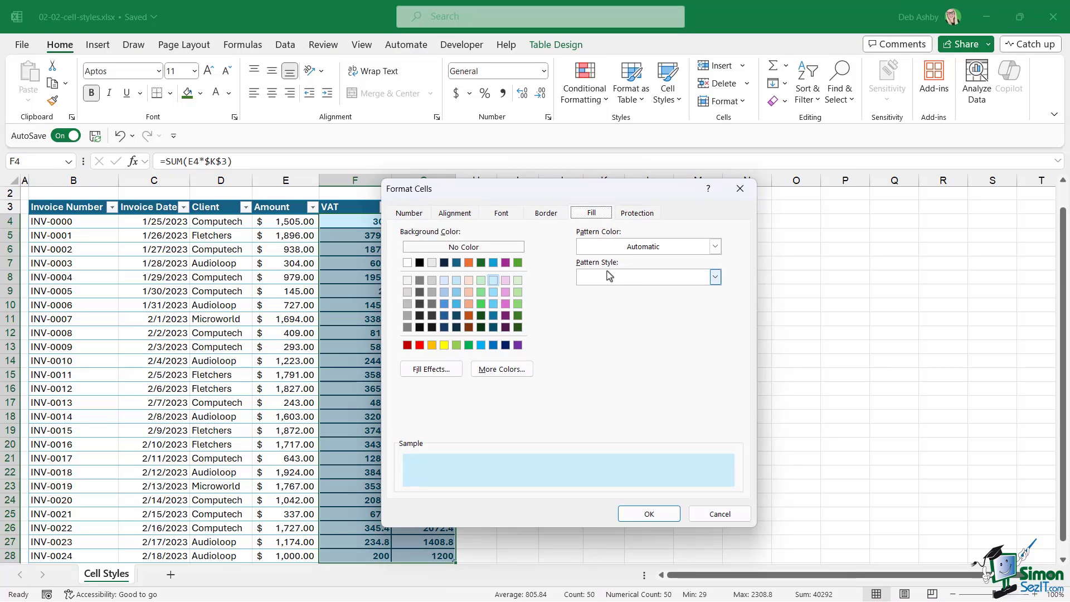
left_click(411, 212)
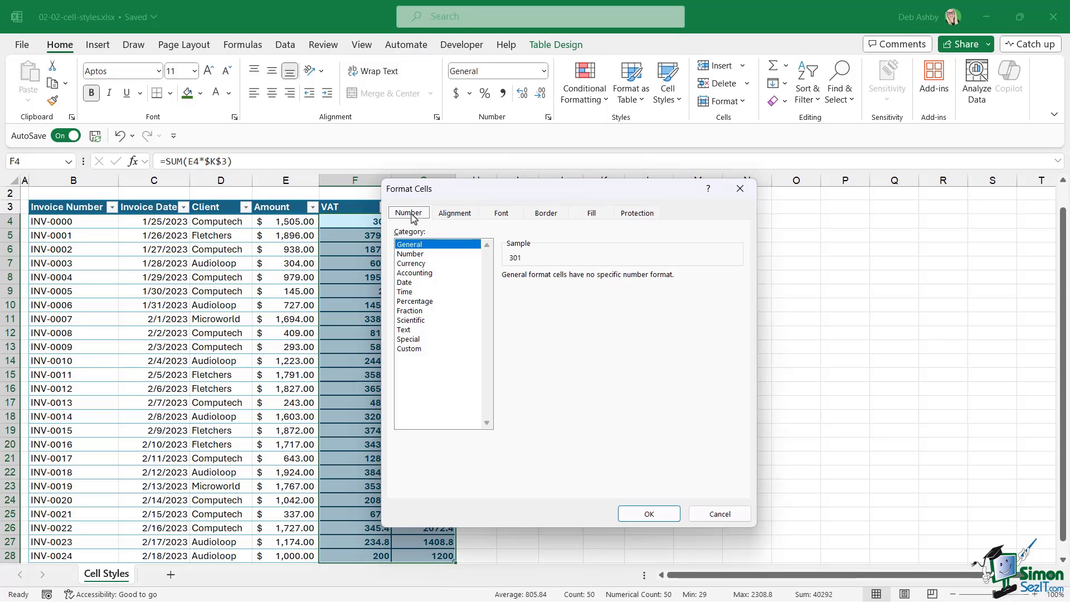
left_click(422, 274)
left_click(663, 512)
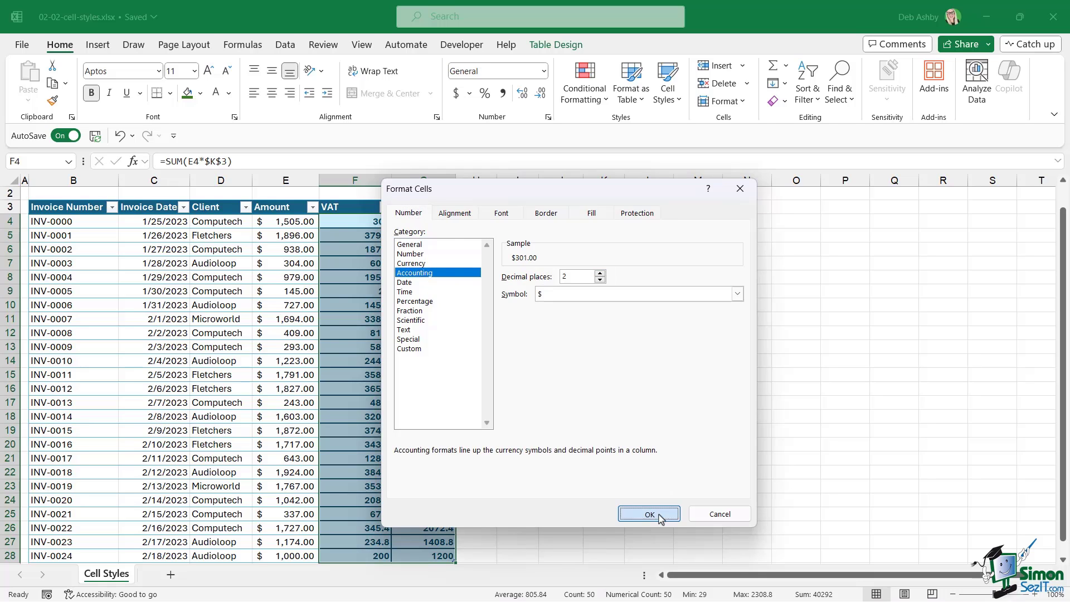
left_click(578, 470)
left_click(608, 334)
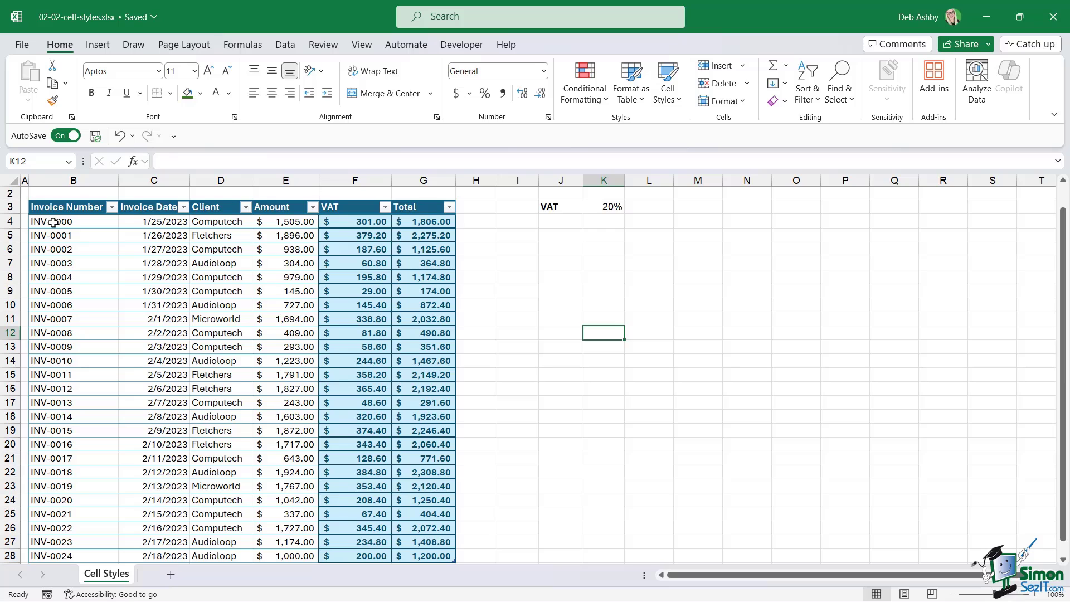
- Select the Invoice Number to Amount values in B4:E28 and duplicate the Input cell style under the name Inputs
left_click_drag(53, 223, 287, 333)
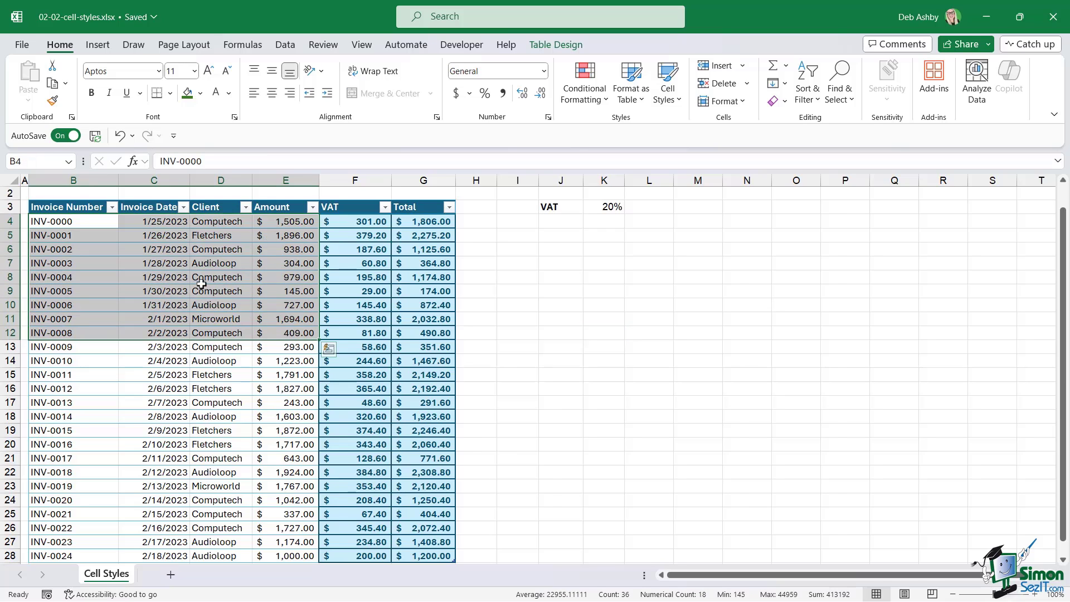
left_click_drag(52, 222, 294, 228)
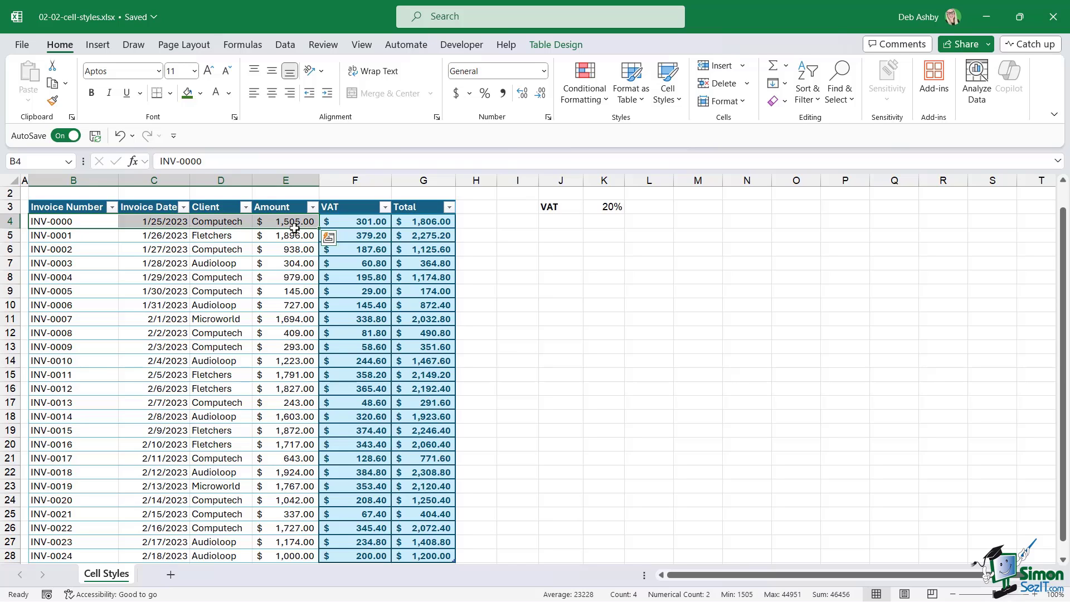
key("ctrl+shift+Down")
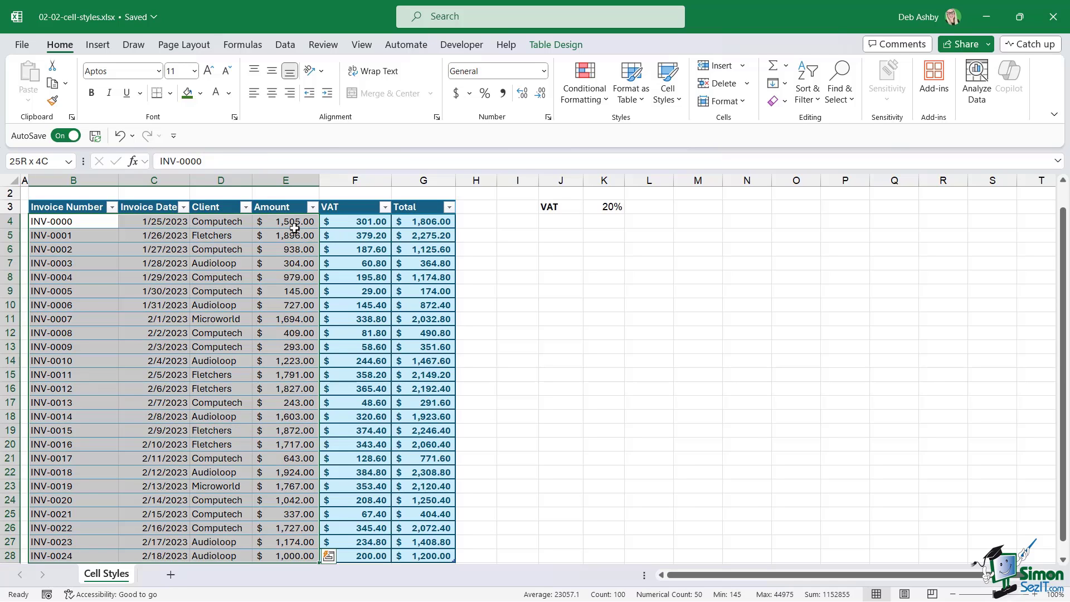
left_click(675, 92)
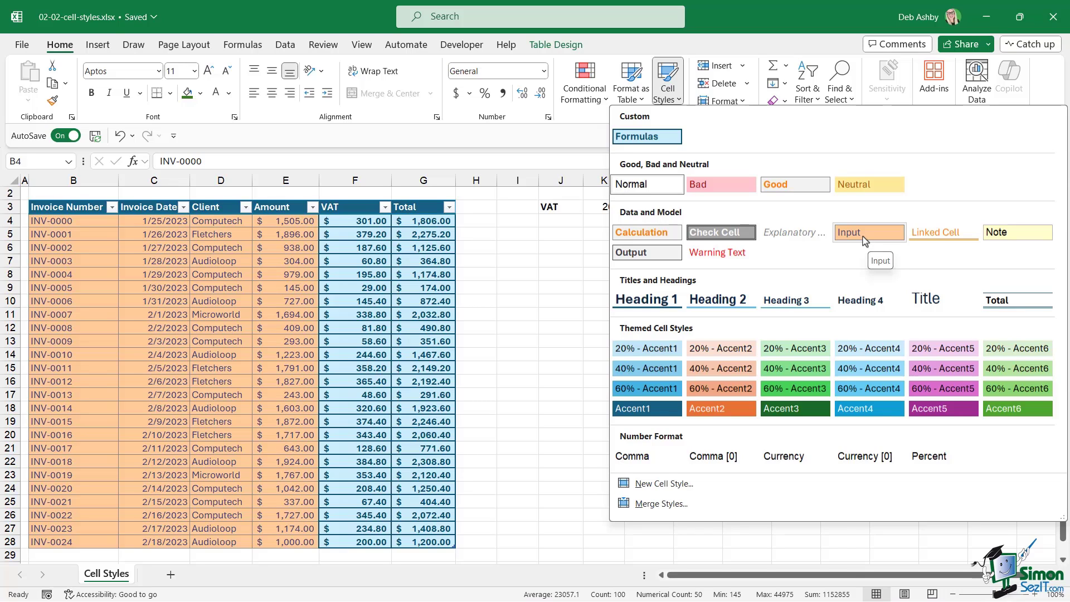
right_click(864, 240)
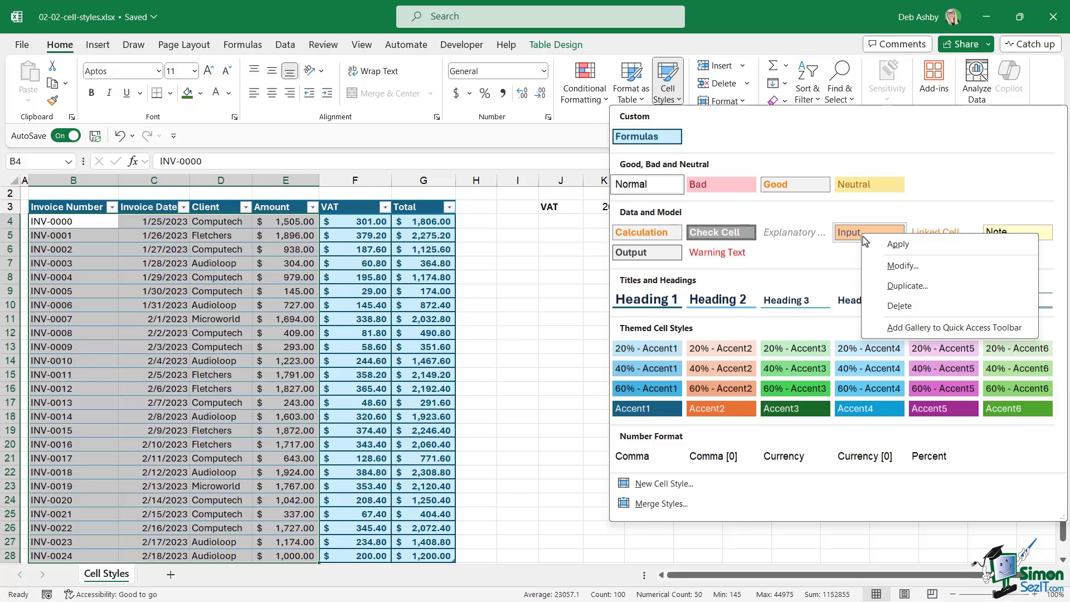
left_click(920, 286)
type("Inputs")
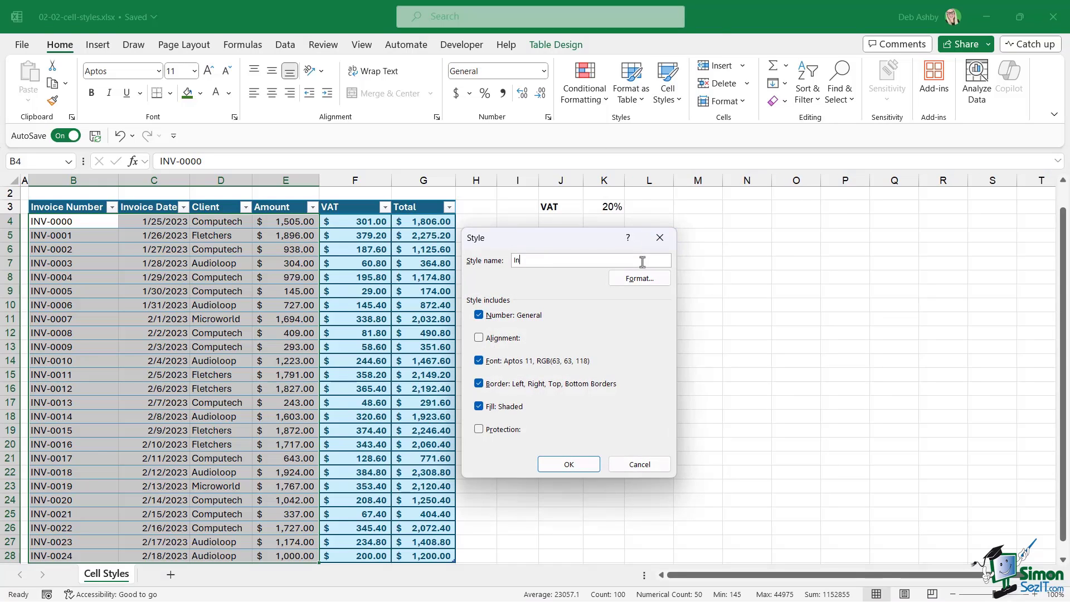
- Give the Inputs style a red outline border with a thicker solid line
left_click(639, 278)
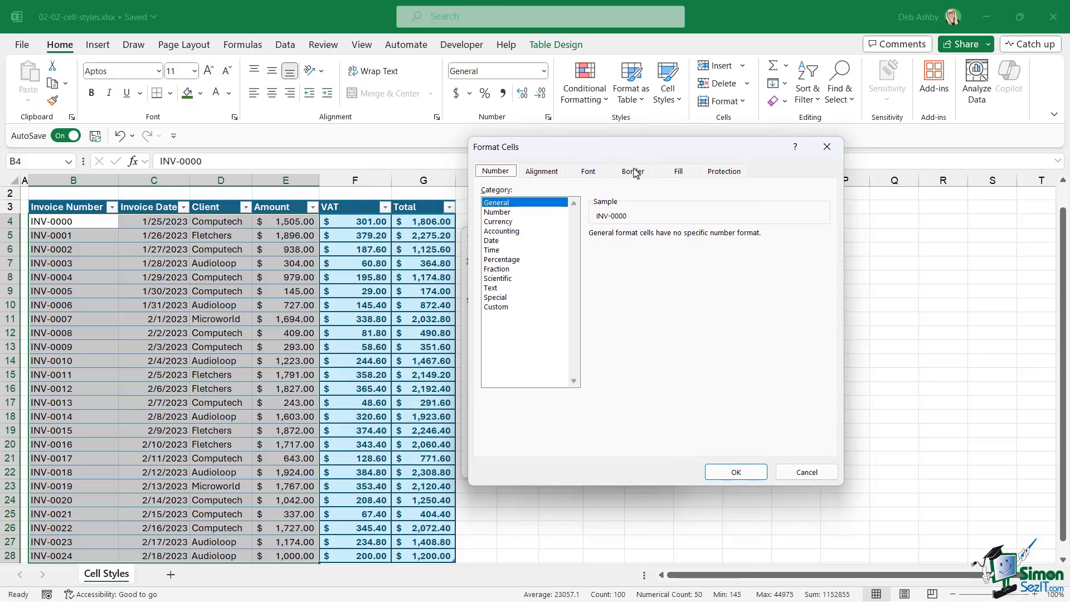
left_click(633, 172)
left_click(560, 321)
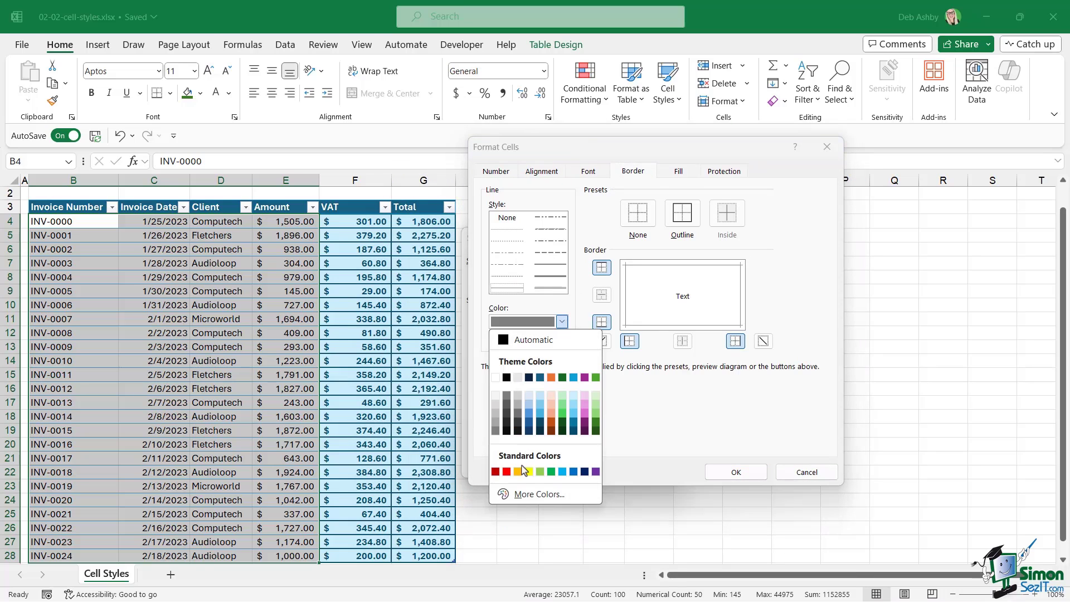
left_click(506, 476)
left_click(681, 213)
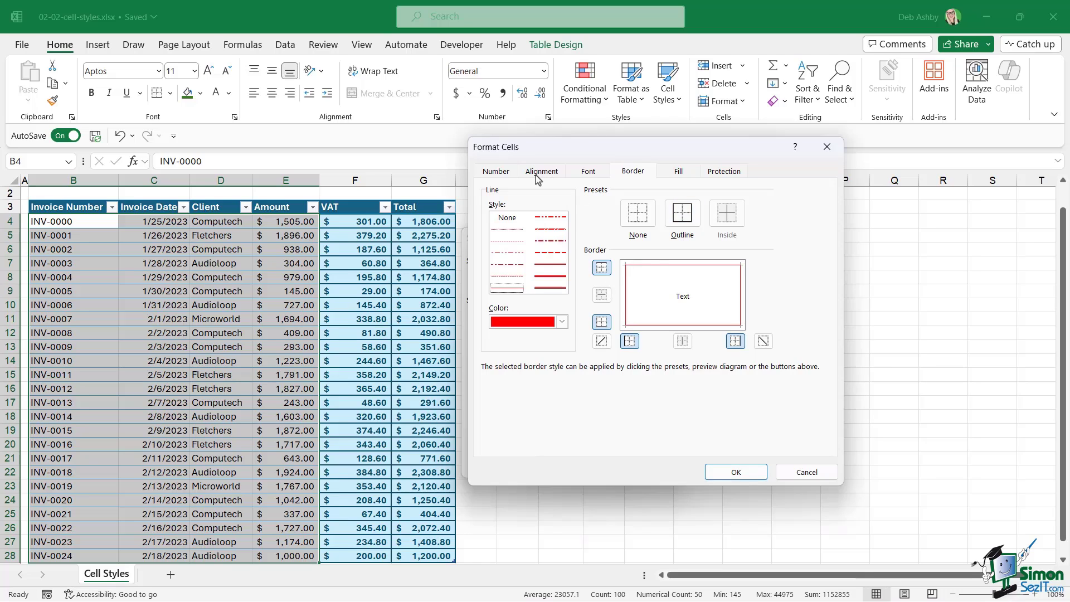
left_click(551, 264)
left_click(683, 218)
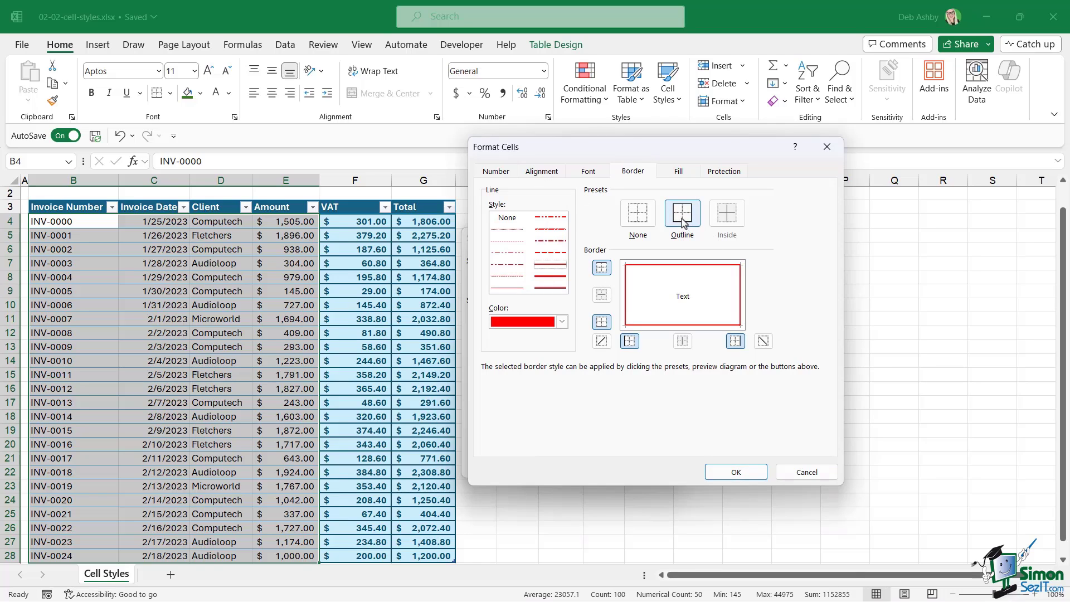
- Give the Inputs style a black font color and no background fill, and save the style
left_click(587, 171)
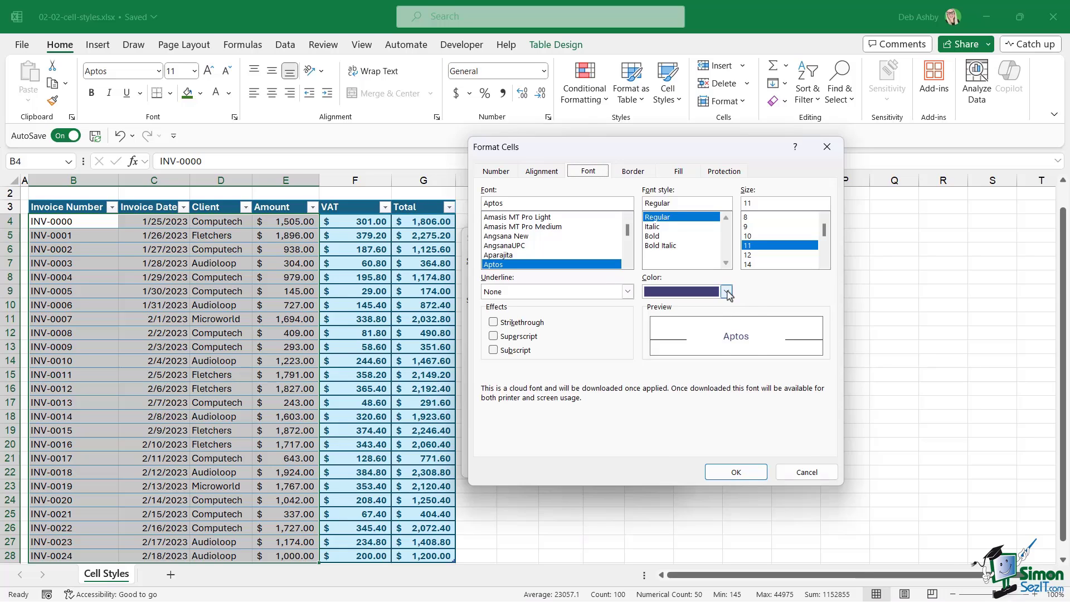
left_click(726, 291)
left_click(677, 307)
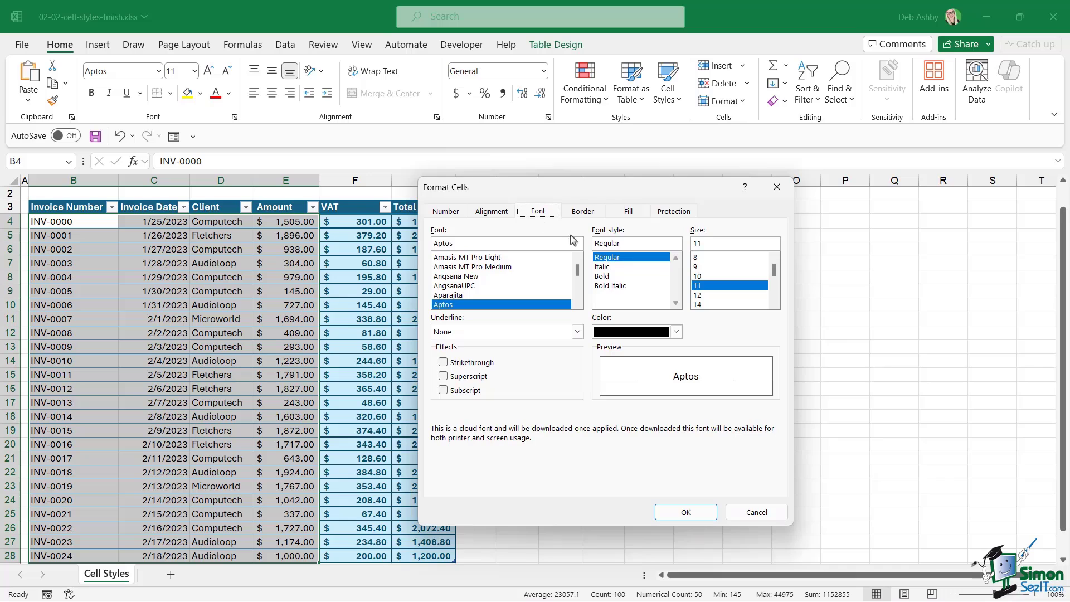
left_click(629, 212)
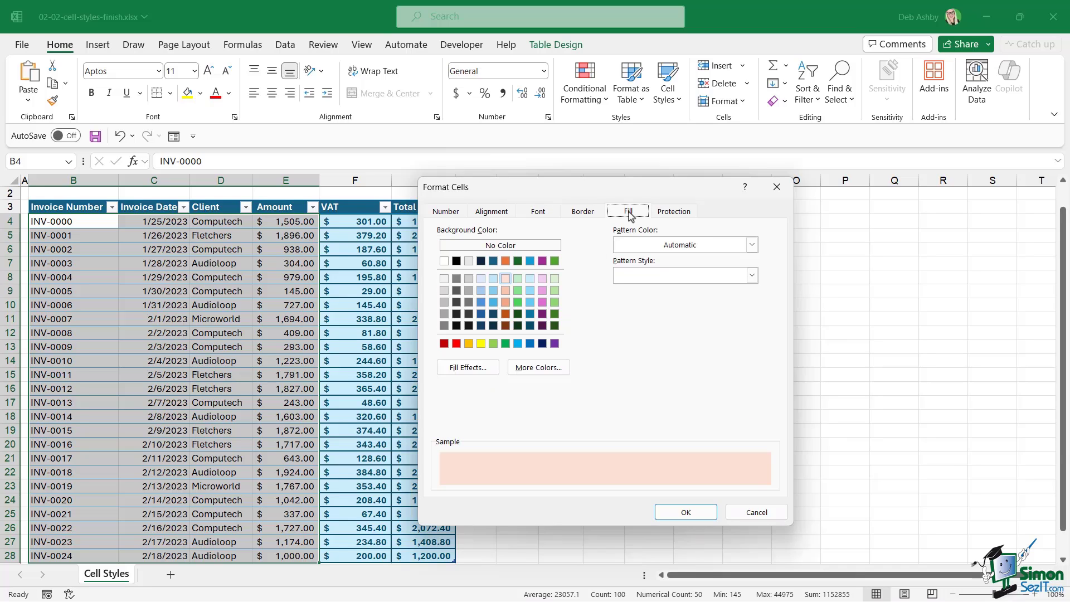
left_click(518, 246)
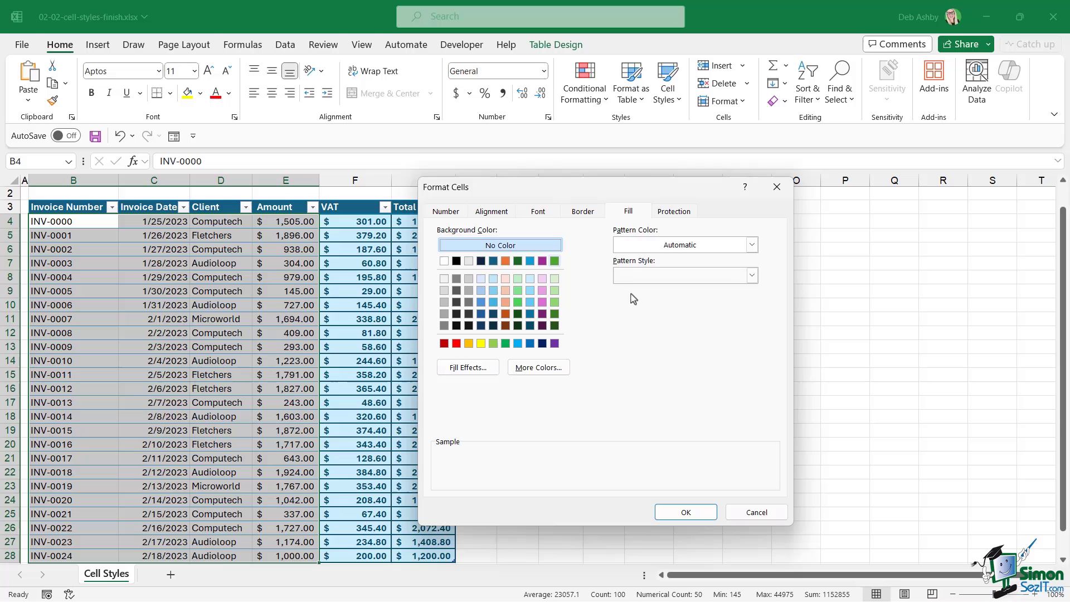
left_click(696, 511)
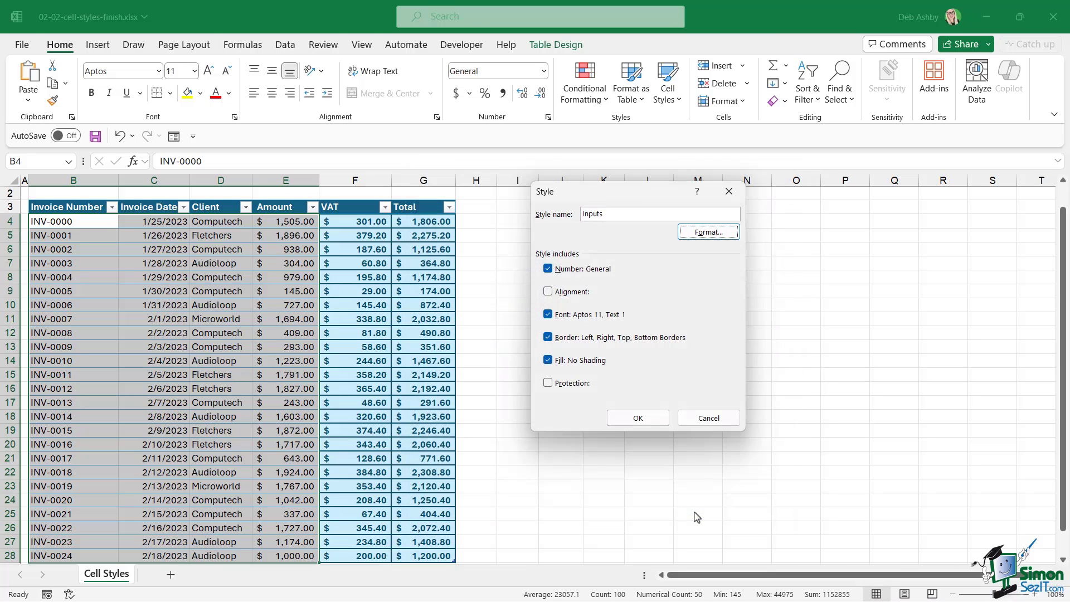
left_click(638, 418)
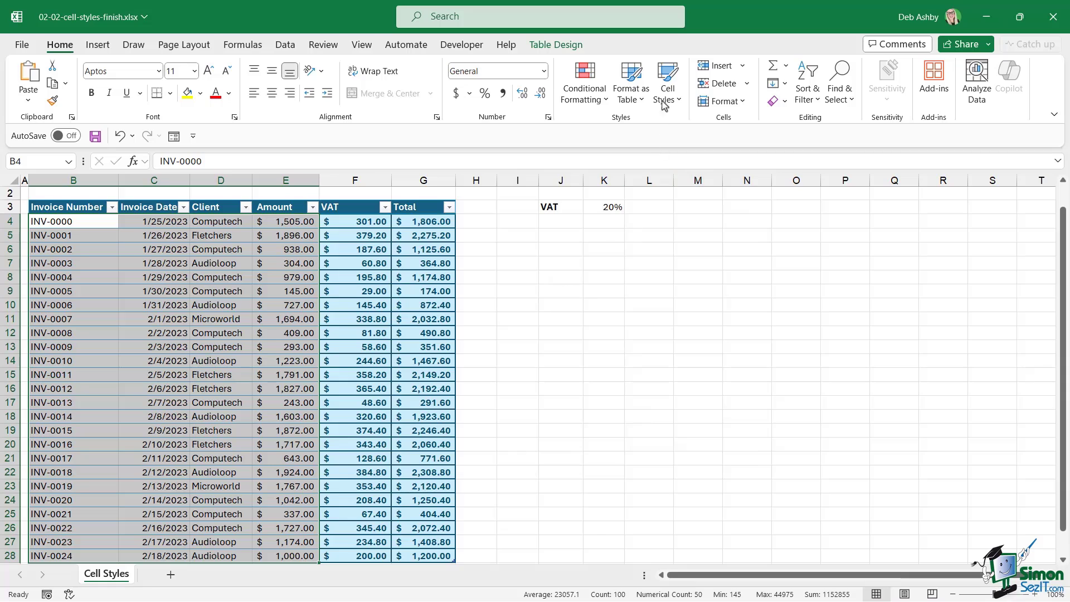
- Apply the custom Inputs style to the selected Invoice Number to Amount values in B4:E28
left_click(666, 97)
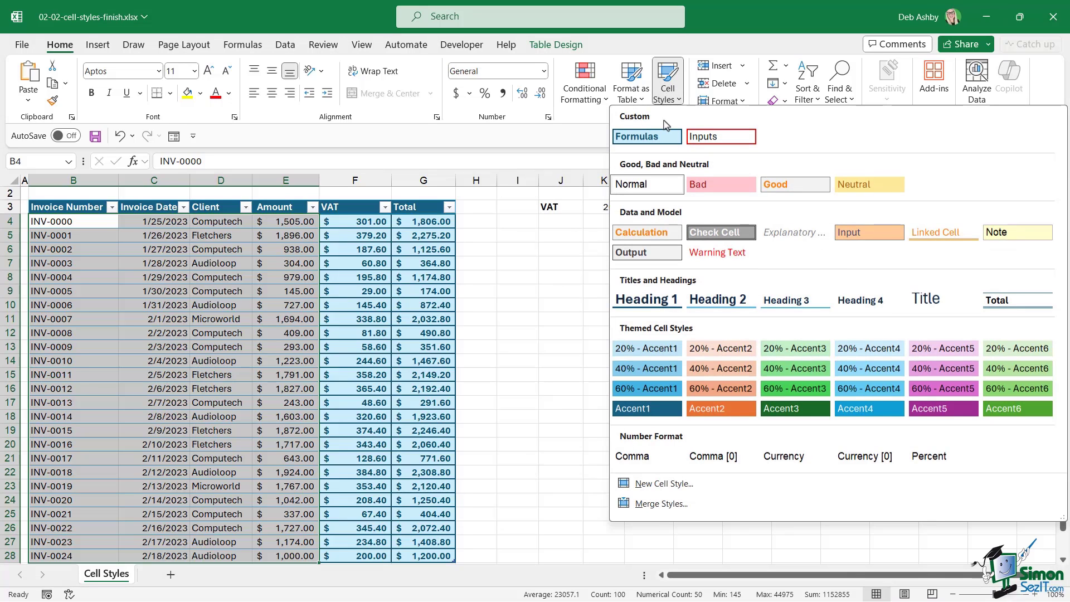
left_click(723, 139)
left_click(287, 276)
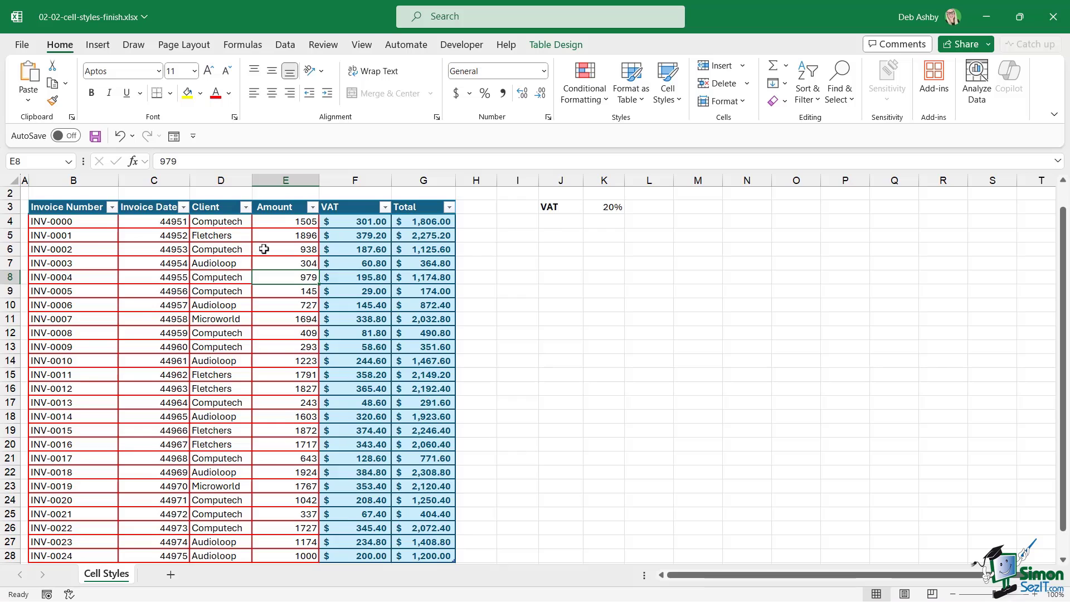
scroll(263, 249, "up", 1)
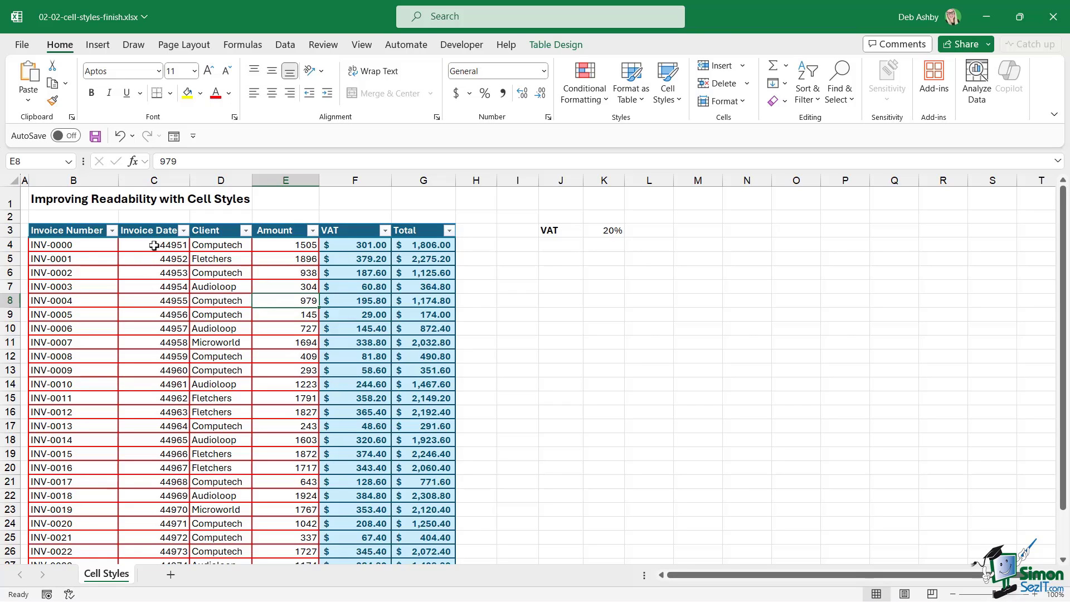
left_click_drag(152, 245, 151, 354)
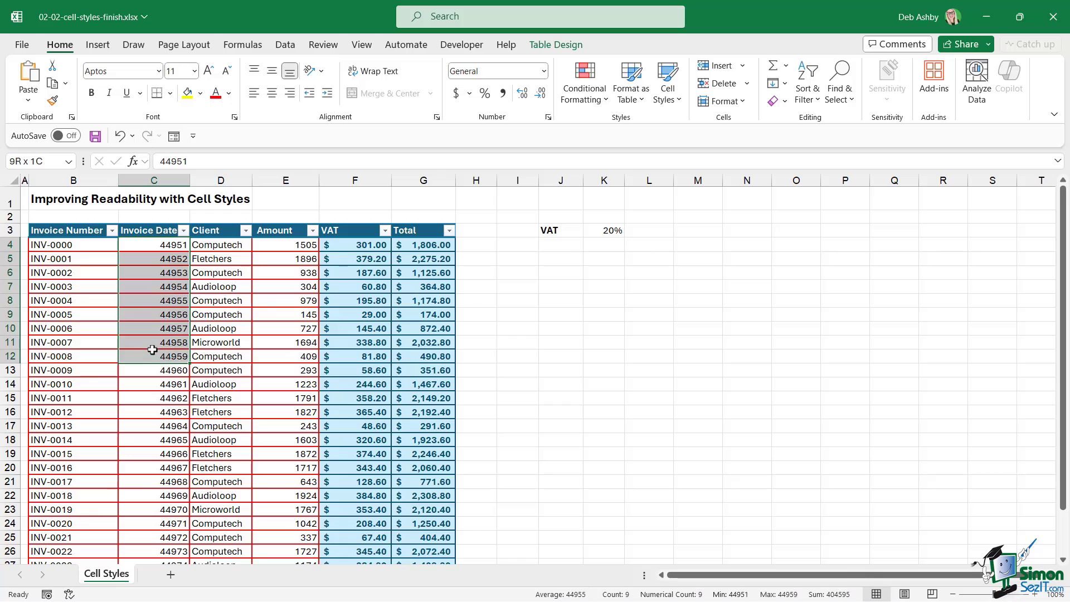
left_click_drag(282, 245, 282, 342)
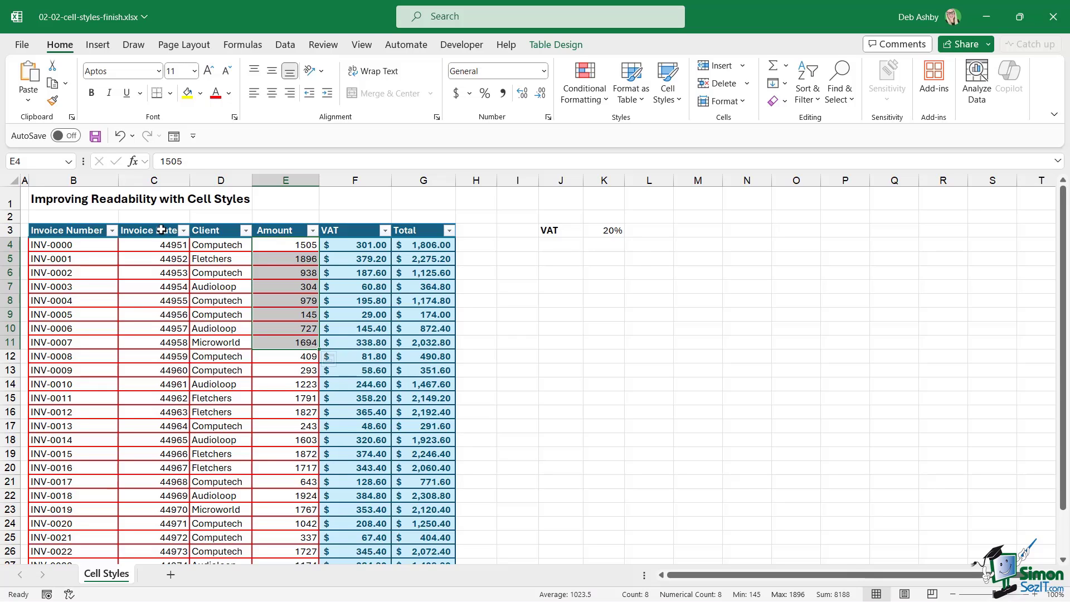
left_click_drag(161, 246, 151, 370)
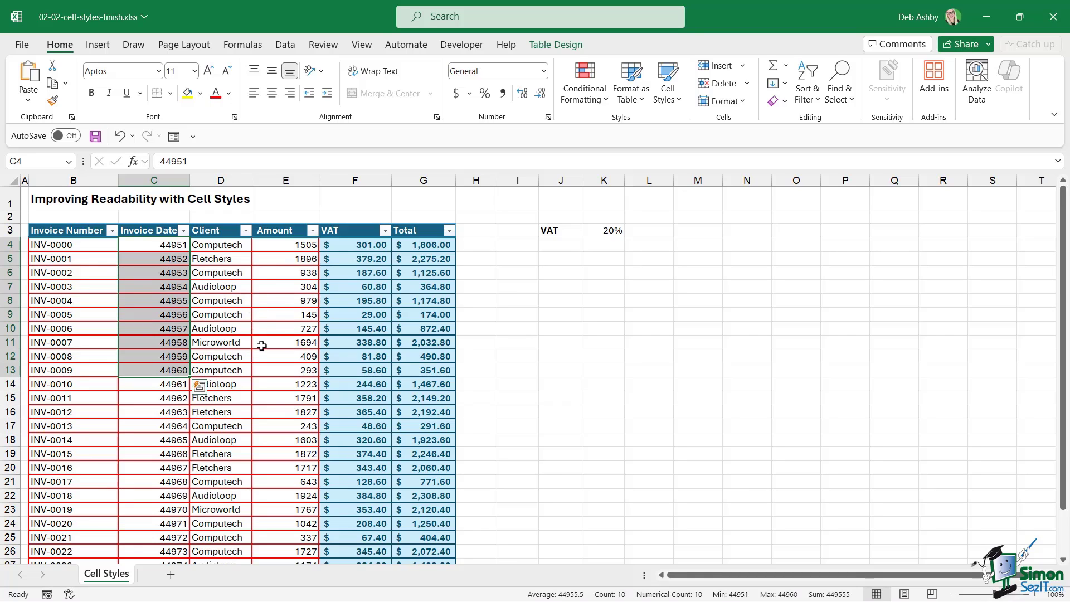
left_click(282, 273)
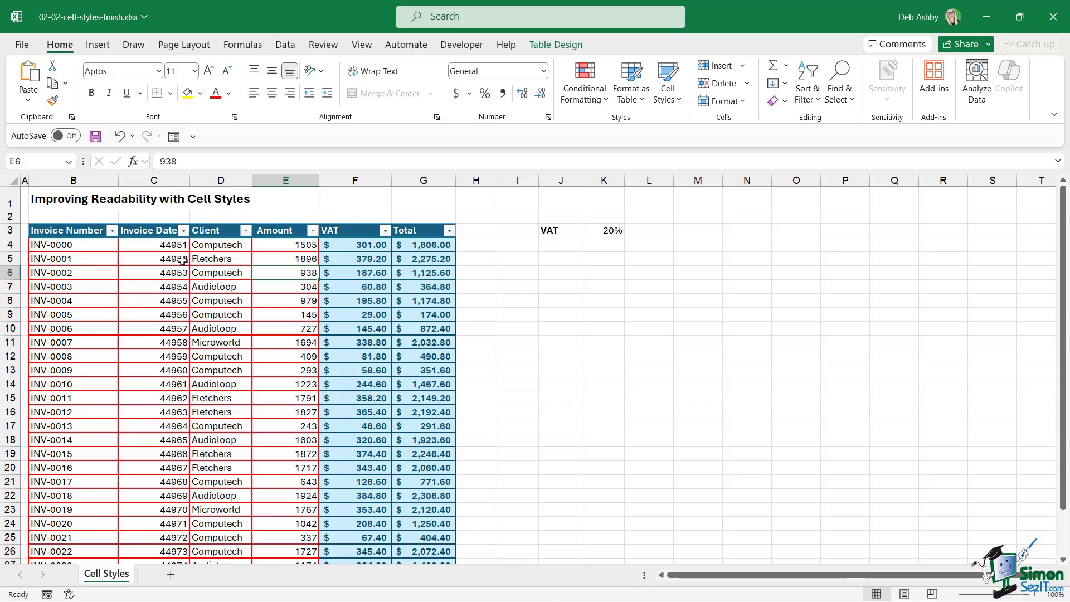
- Format all values in the Invoice Date column as Short Date
left_click(161, 223)
left_click(543, 71)
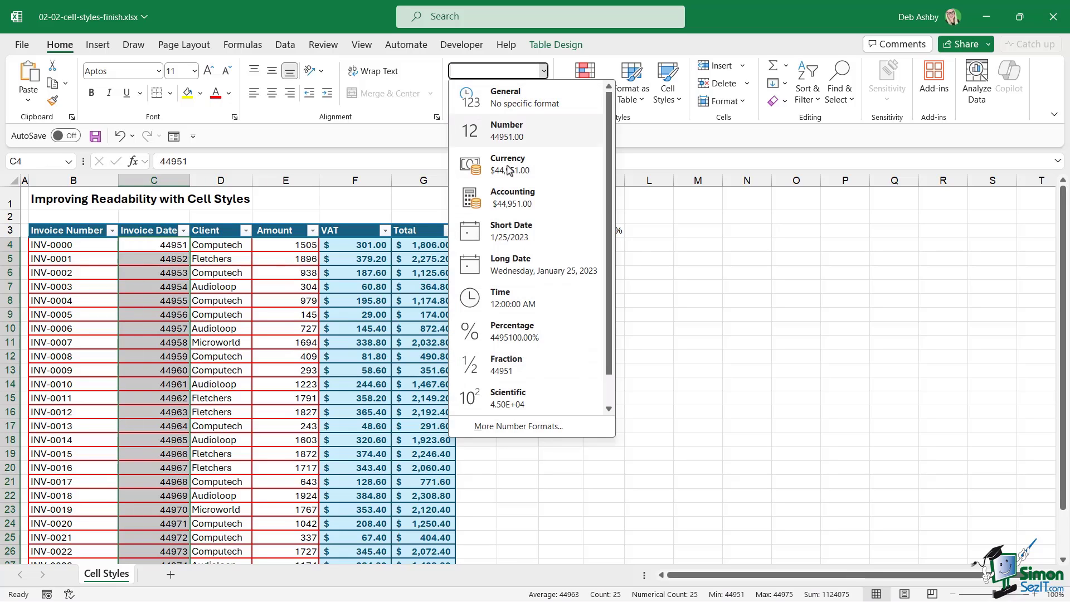
left_click(496, 237)
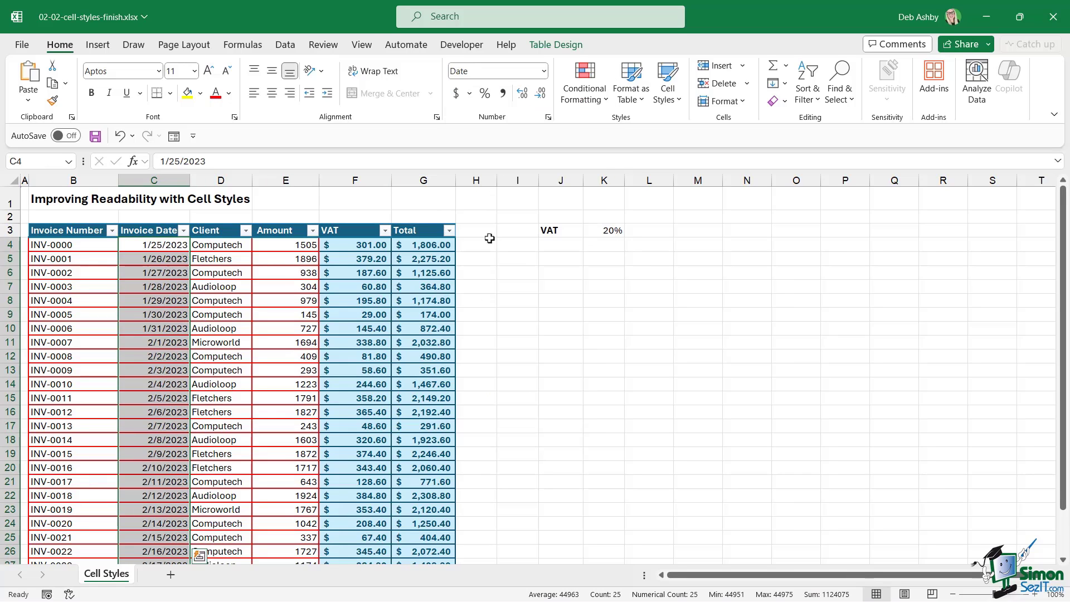
- Format all values in the Amount column with the Accounting number format
left_click(287, 223)
left_click(543, 71)
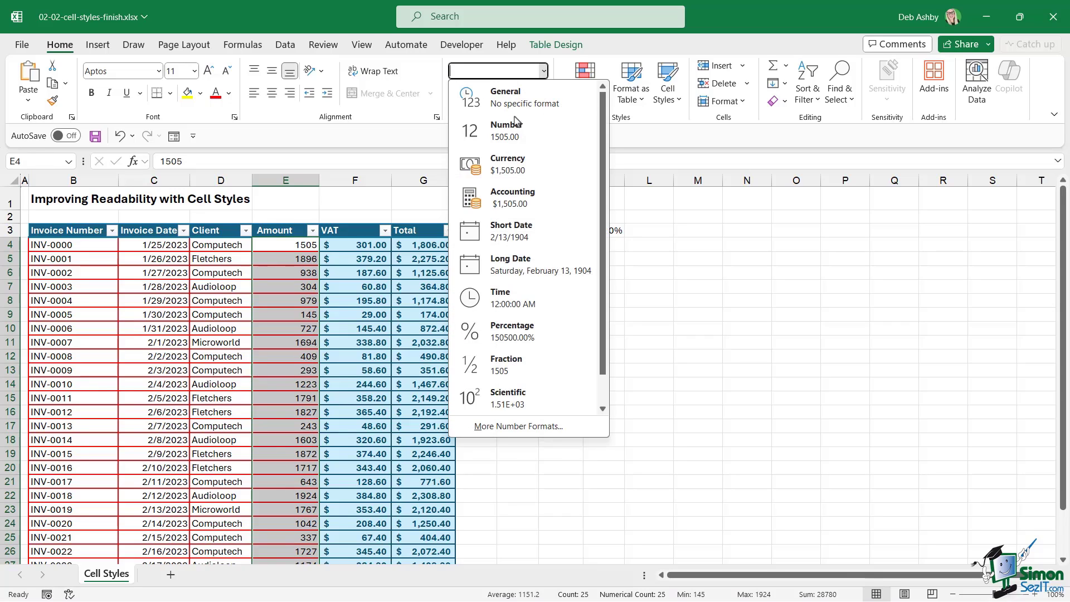
left_click(497, 204)
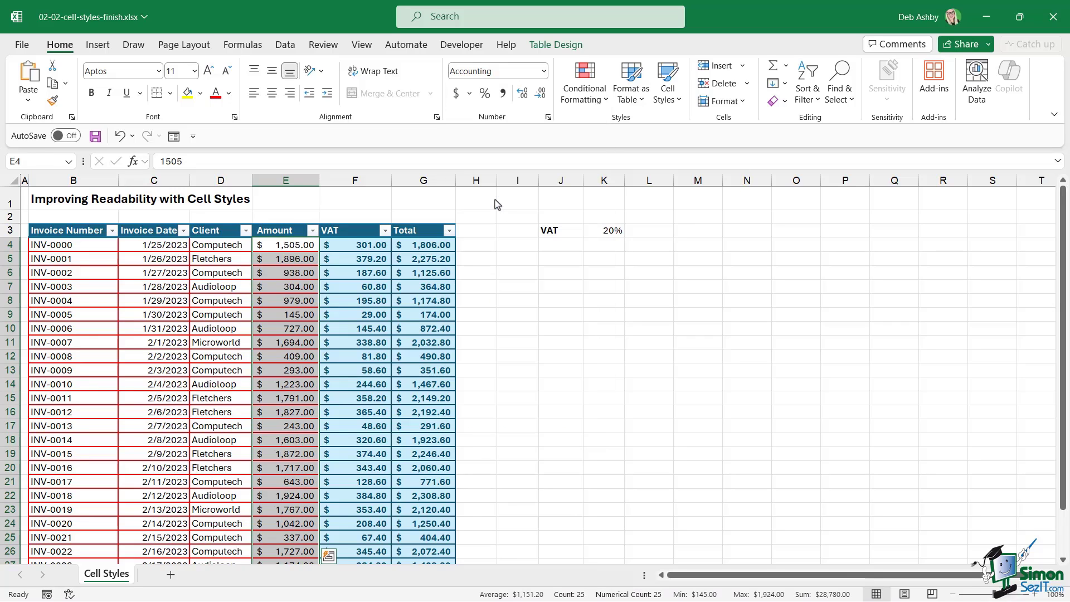
left_click(396, 299)
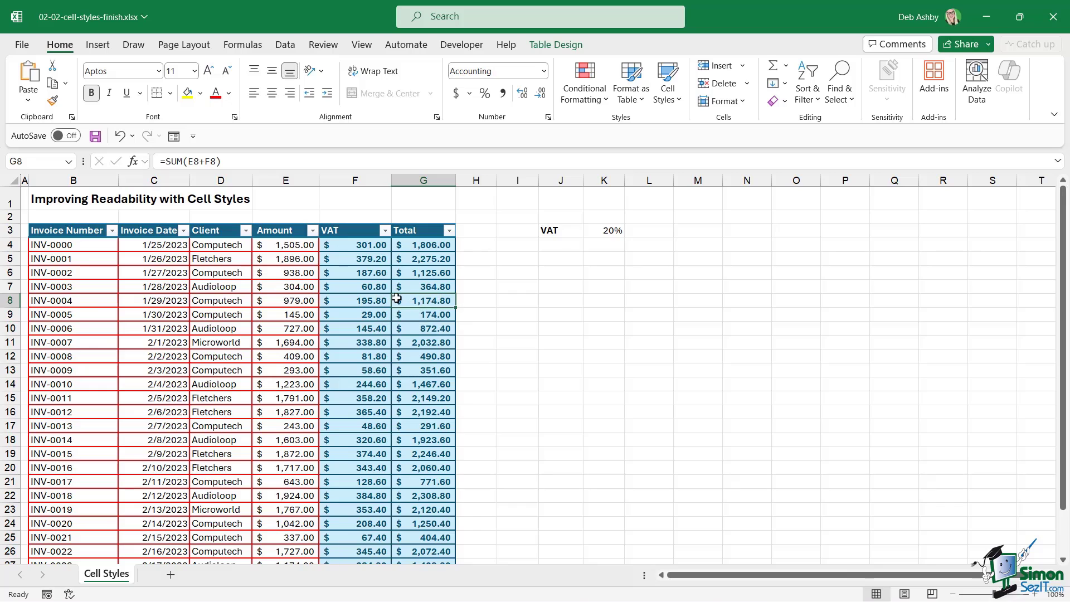
- Start a new table row in row 29 with invoice number INV-0025 and invoice date 2/18/2023
scroll(394, 298, "down", 3)
scroll(393, 298, "down", 1)
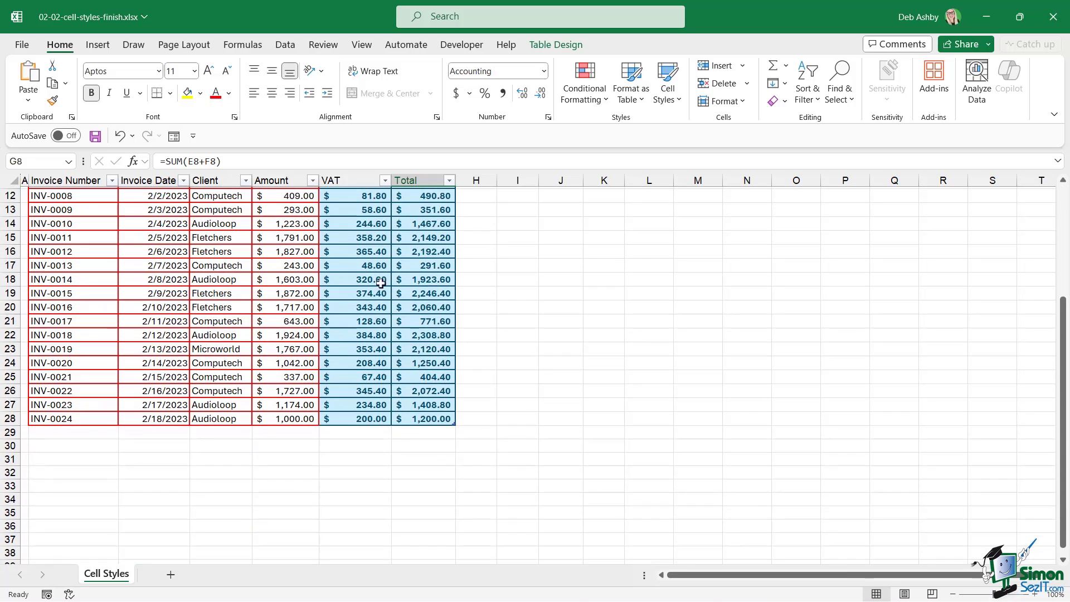
left_click(63, 430)
type("INV")
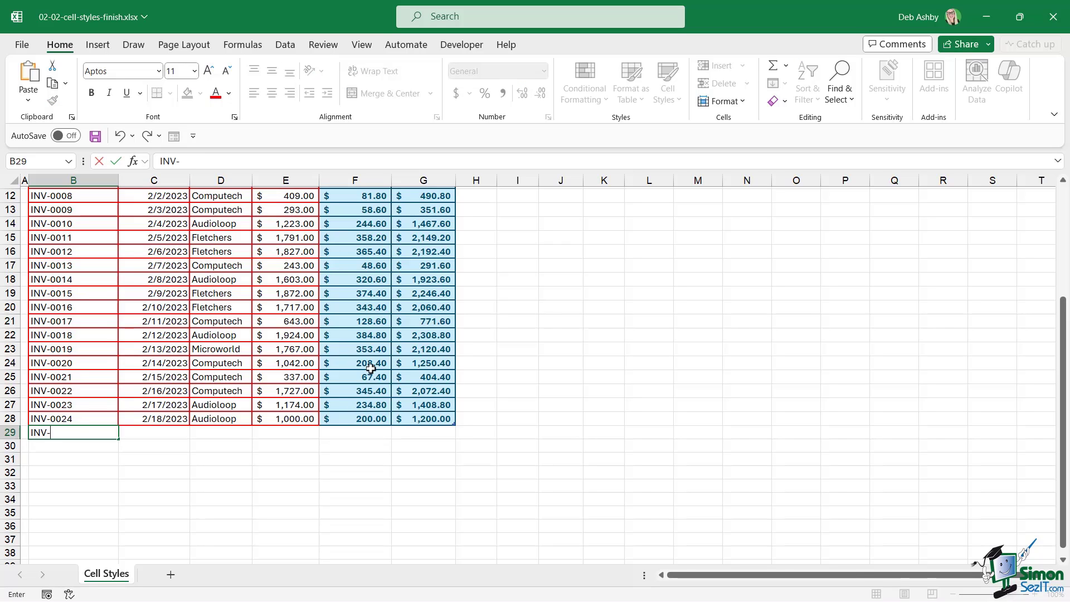
type("-0025")
key("Tab")
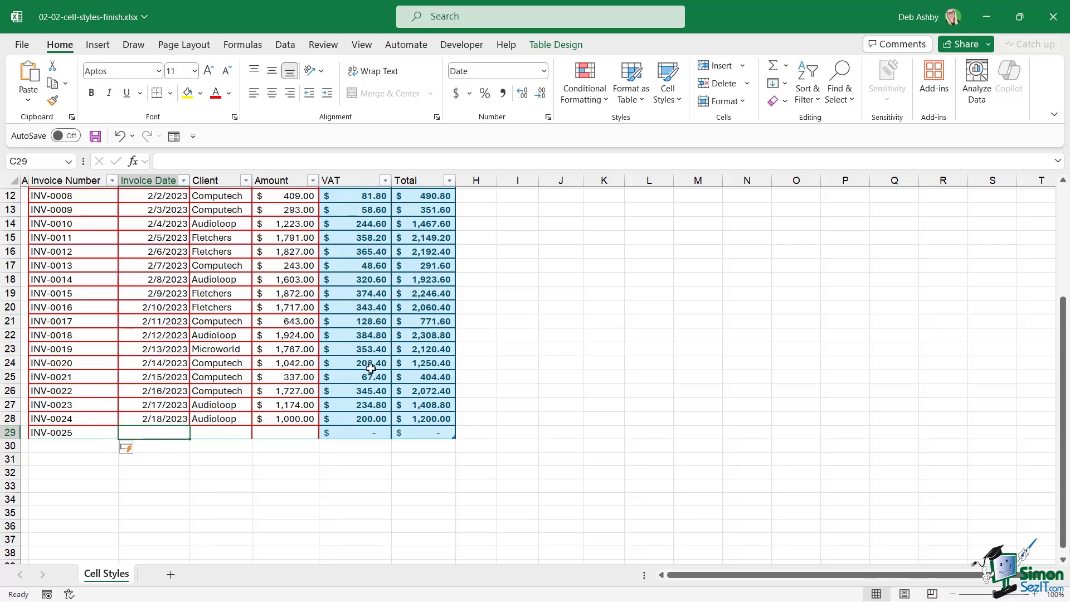
type("2/1")
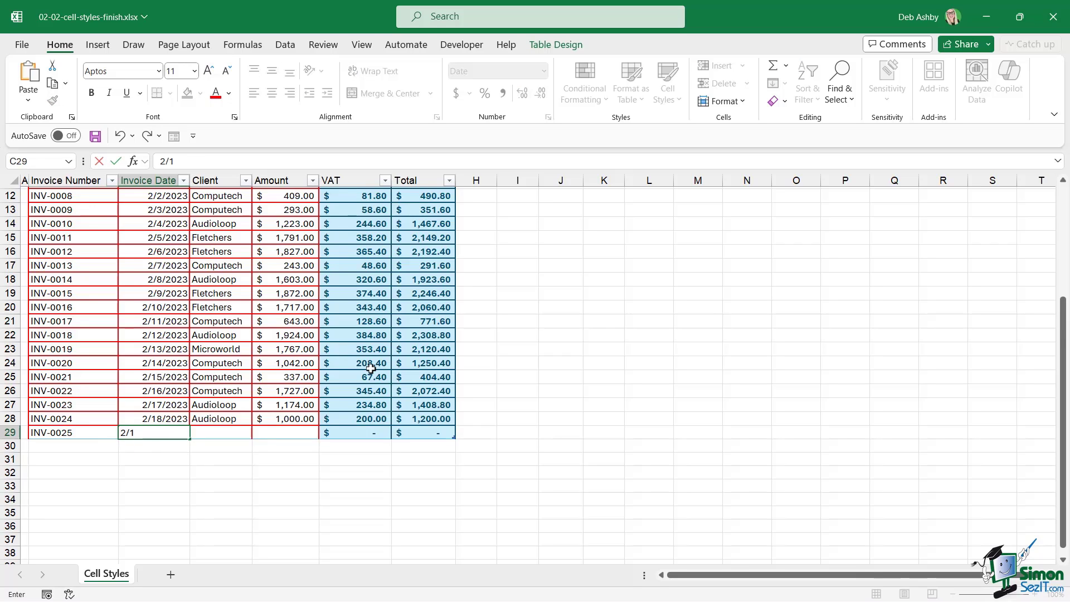
type("8/2023")
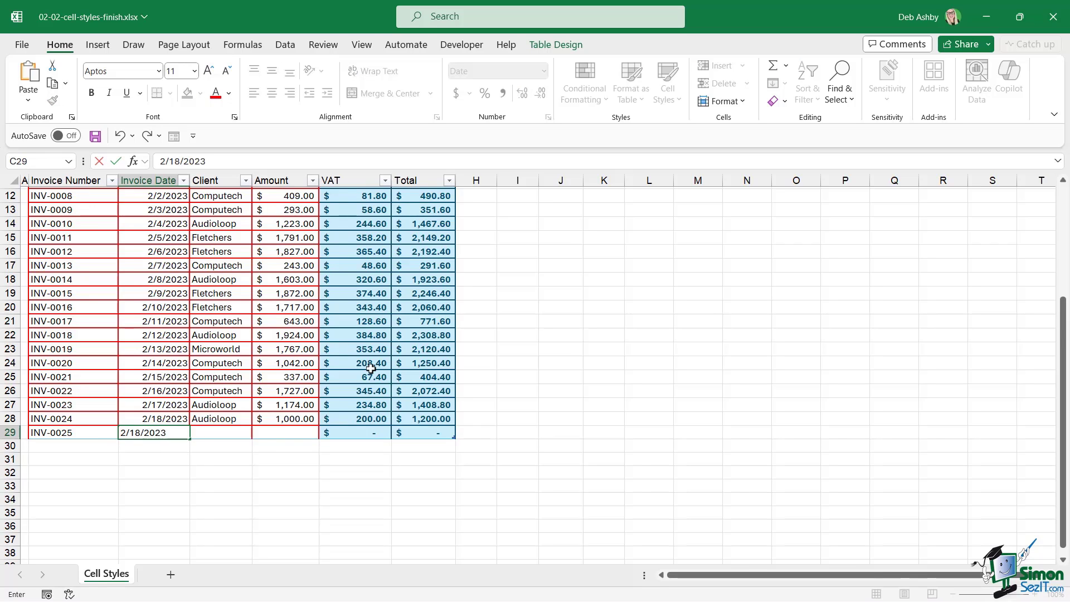
key("Tab")
- Complete the new invoice row with the client Computech and an amount of 2000
type("Comput")
key("Tab")
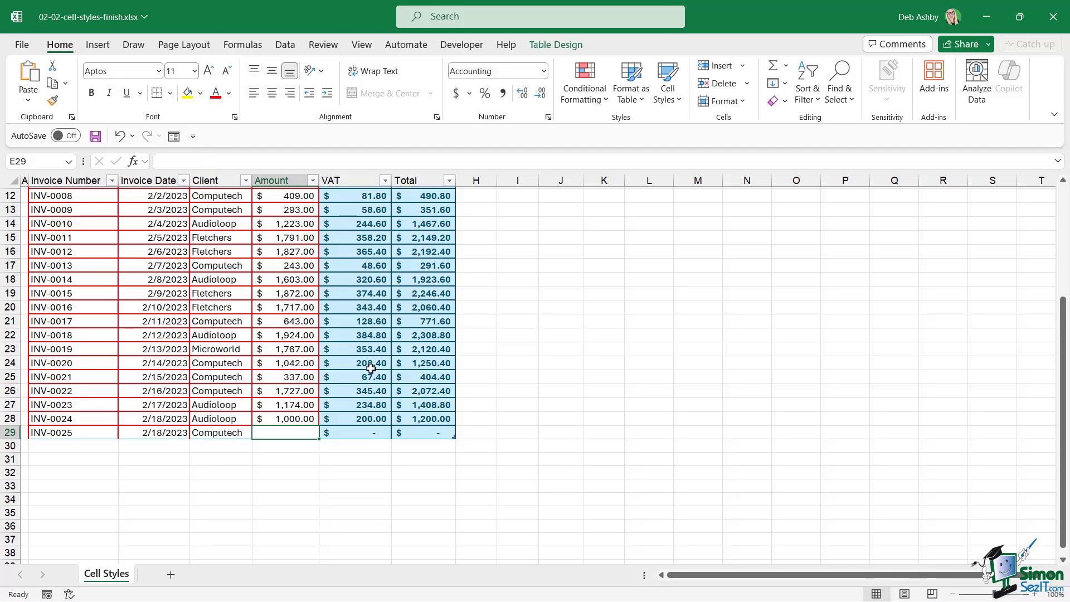
type("2000")
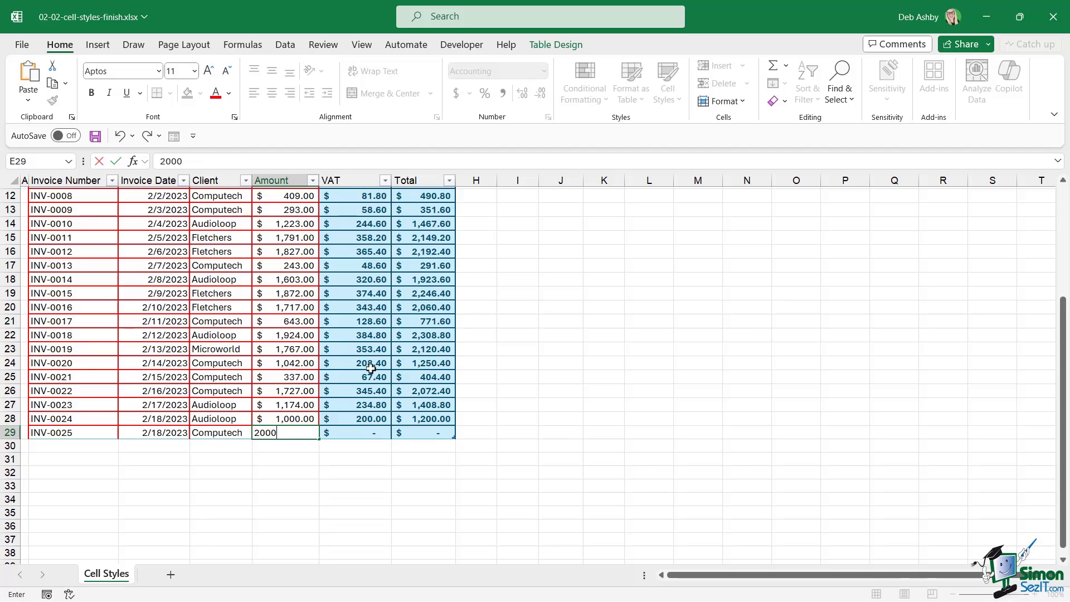
key("Tab")
left_click(413, 336)
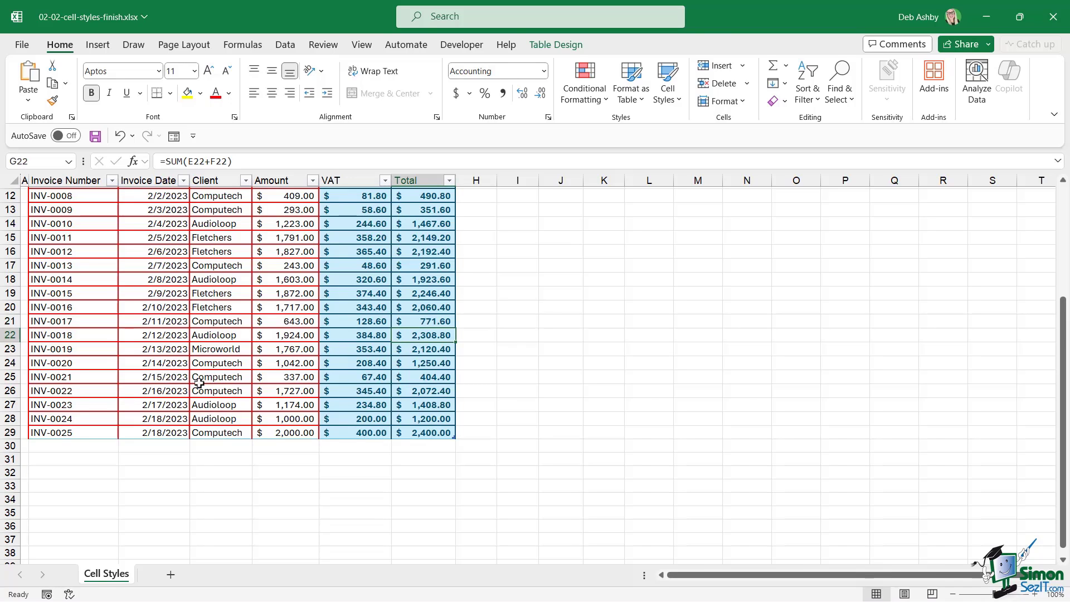
left_click(334, 321)
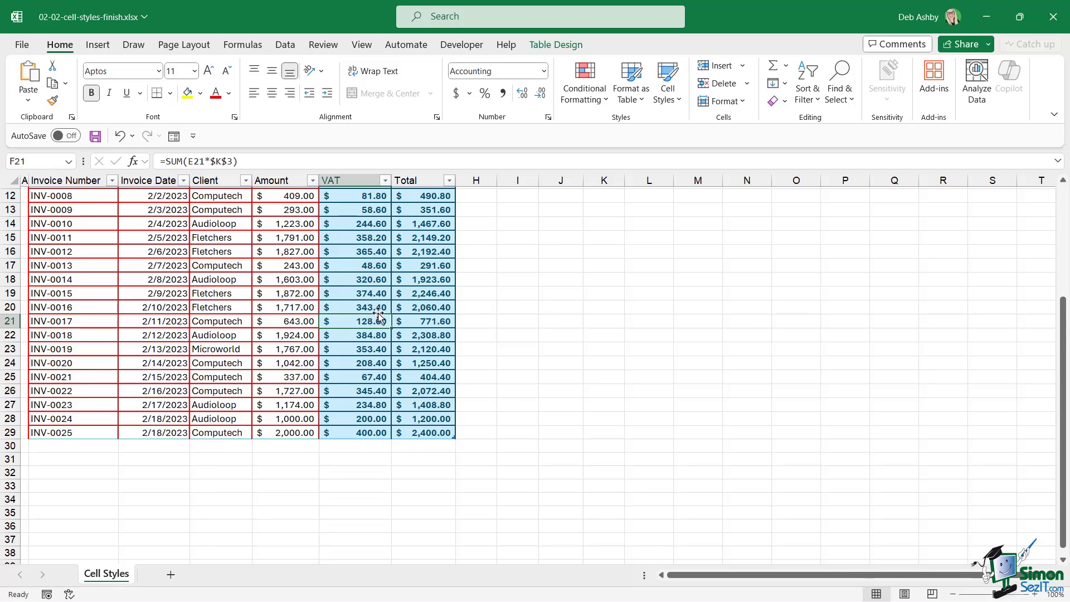
- Apply the Inputs style to the VAT rate in K3 and format the cell as a percentage
scroll(378, 316, "up", 4)
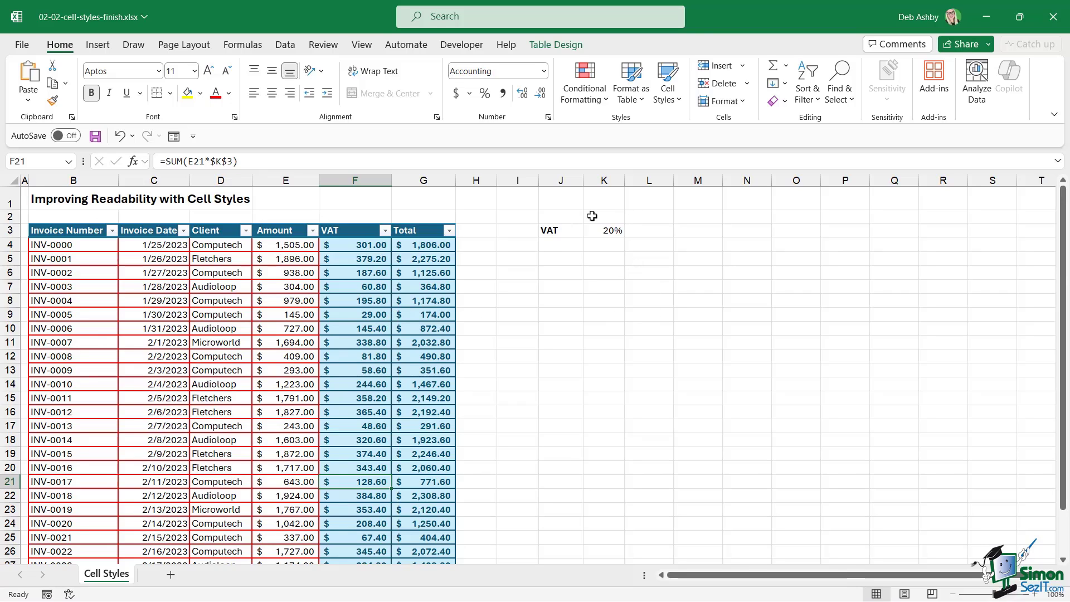
left_click(610, 230)
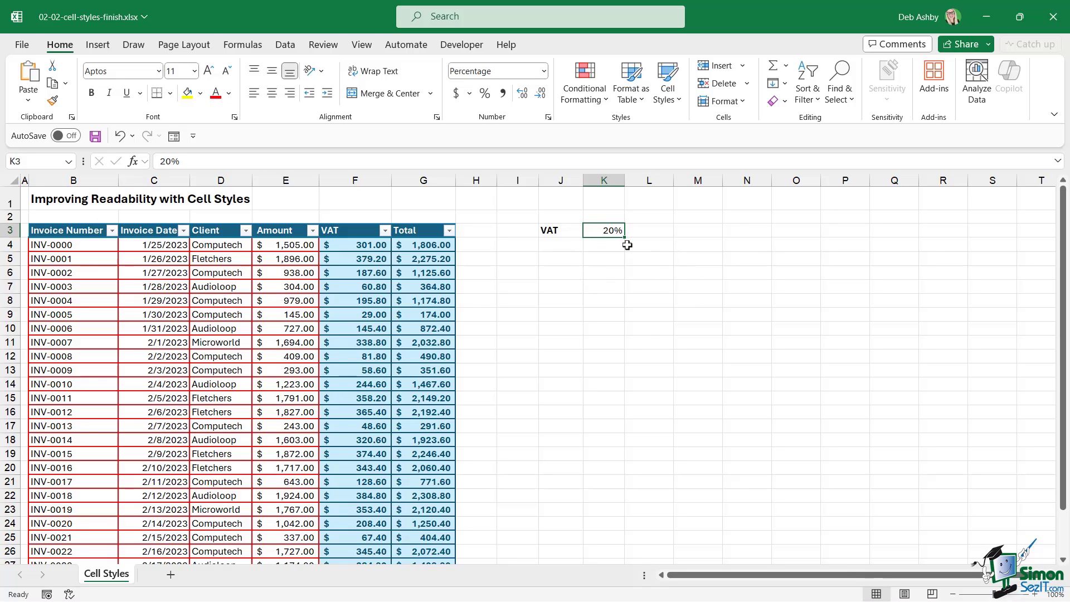
left_click(678, 108)
left_click(712, 144)
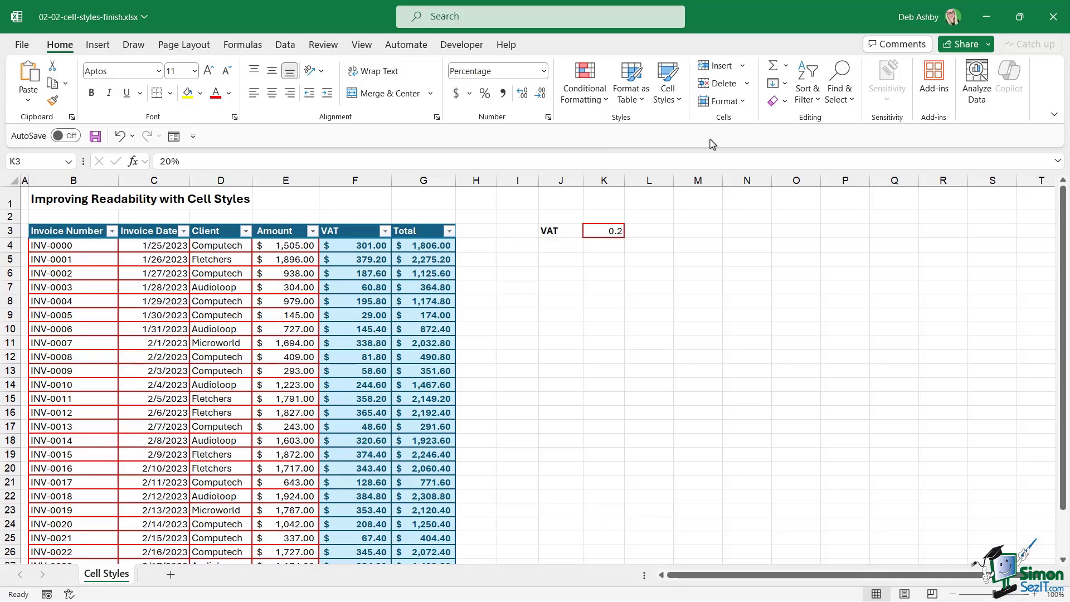
left_click(485, 93)
left_click(692, 303)
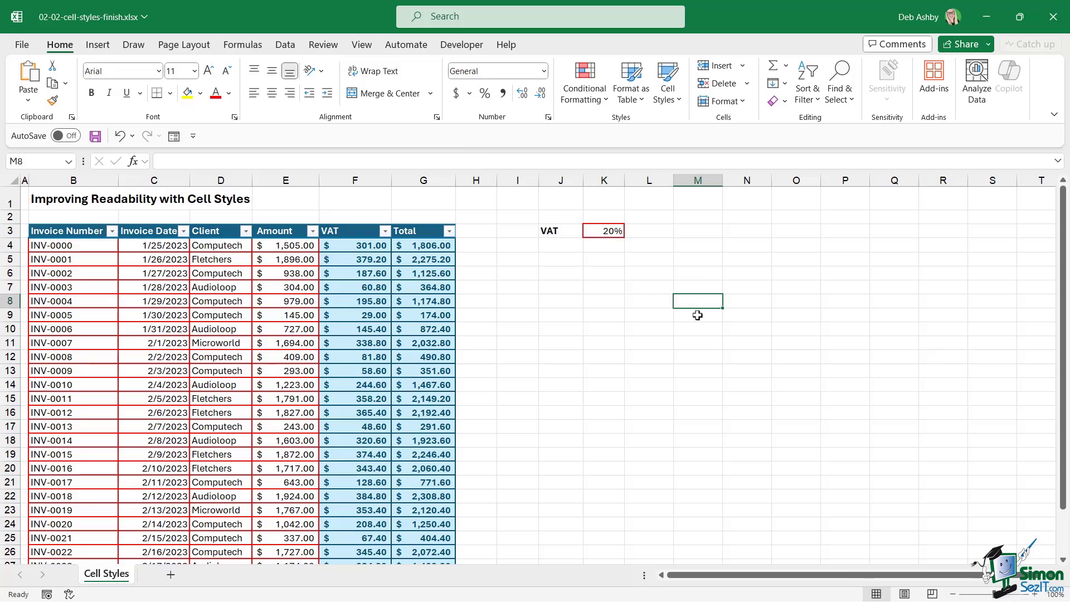
- Apply the built-in Title cell style to the worksheet heading in B1
left_click(667, 84)
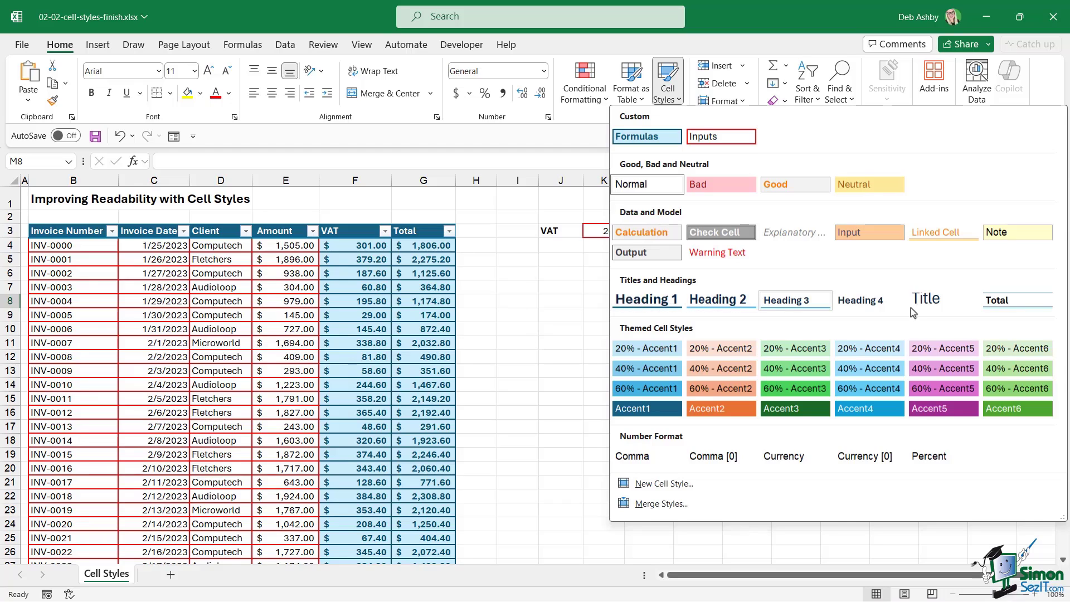
left_click(541, 300)
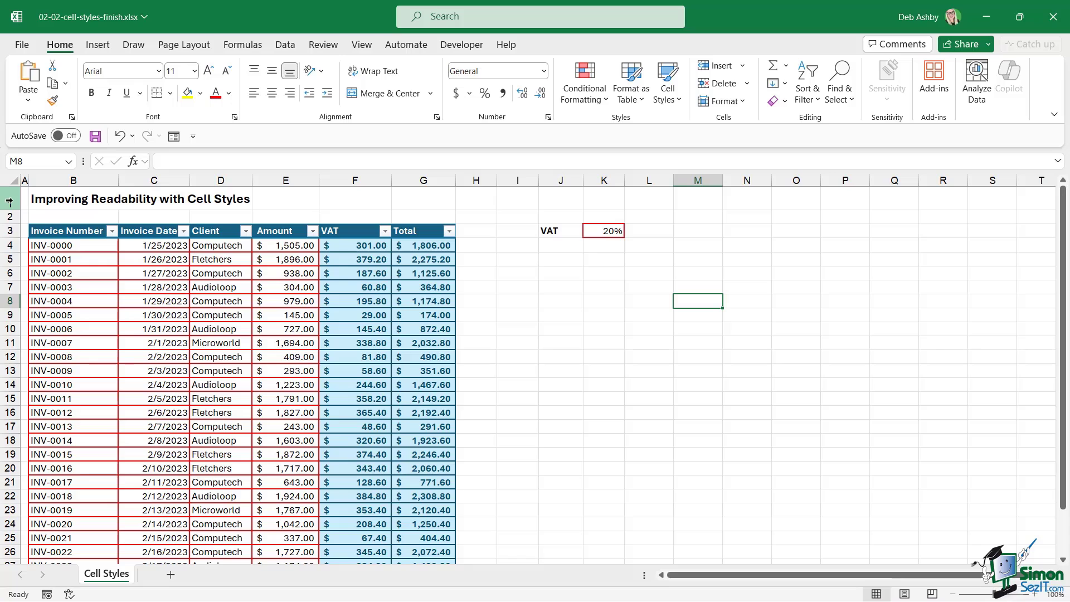
left_click(59, 202)
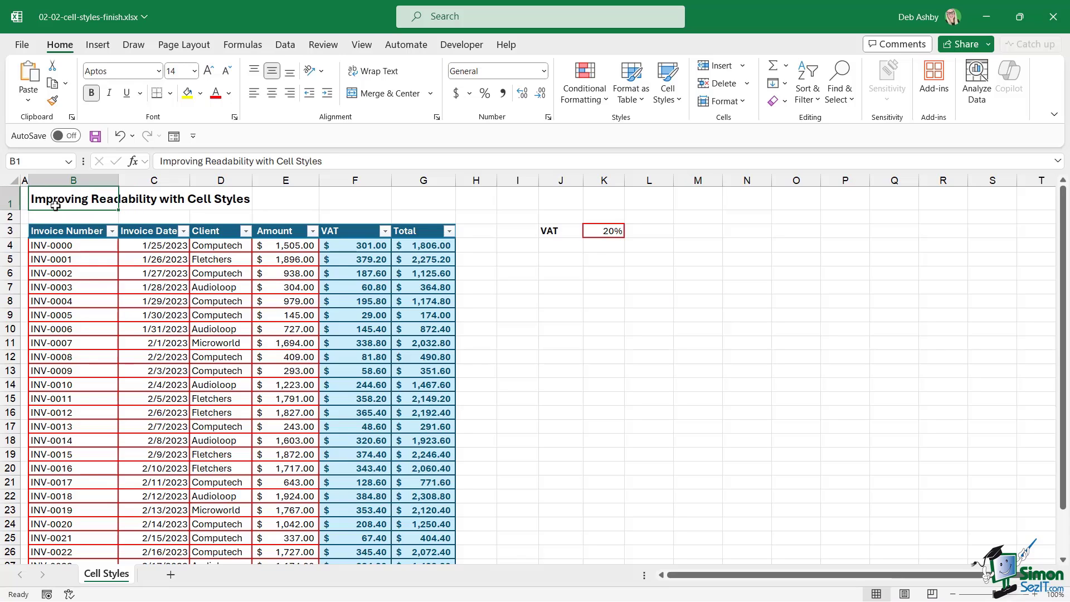
left_click(672, 99)
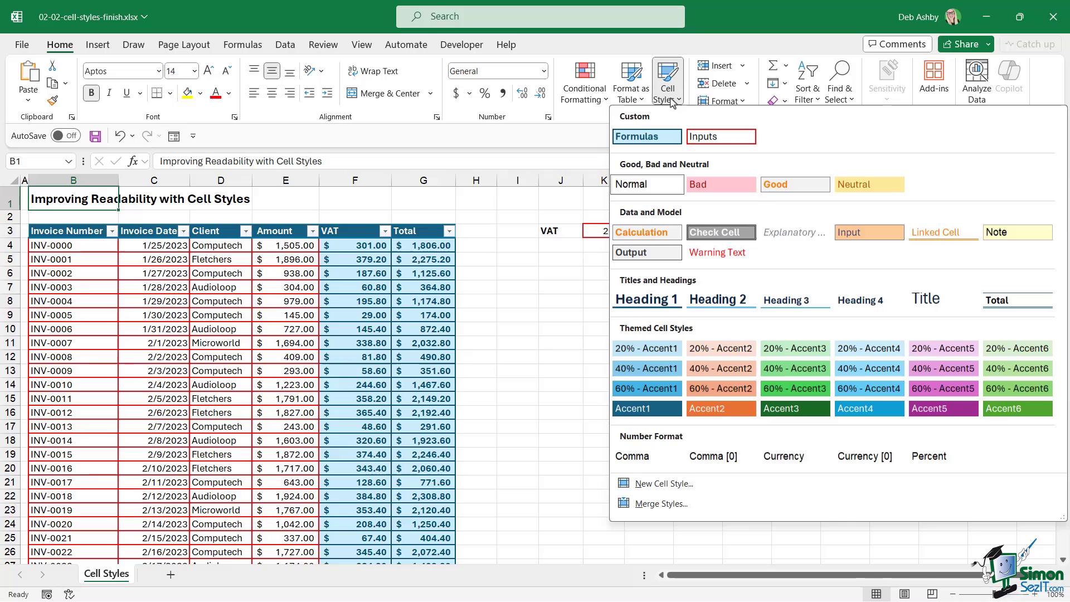
left_click(936, 304)
left_click(704, 310)
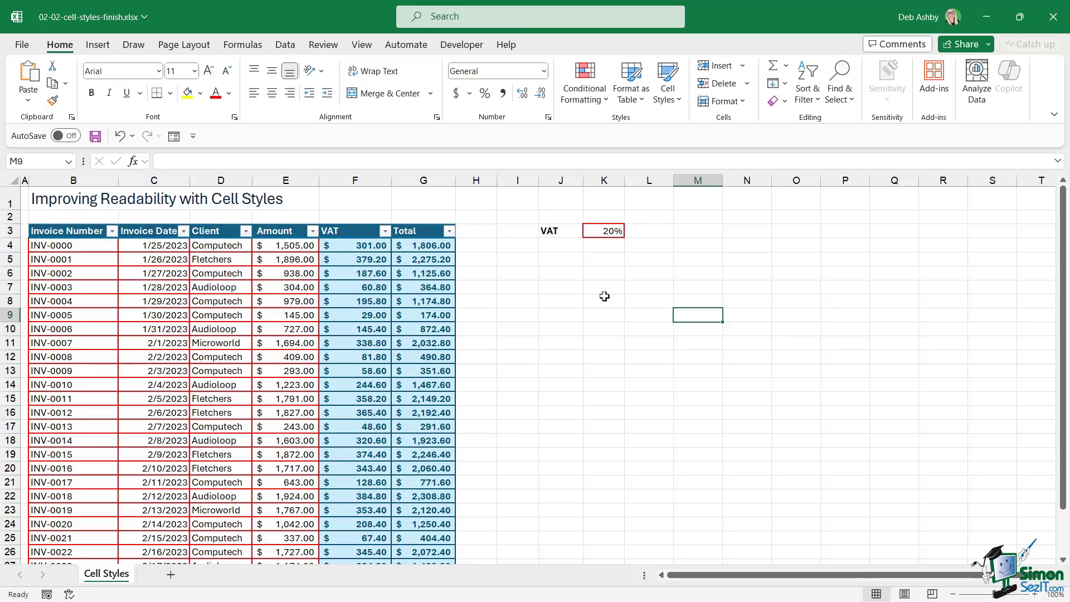
- Start a colour key beside the table by applying the Formulas style to J8 and the Inputs style to J9
left_click(557, 301)
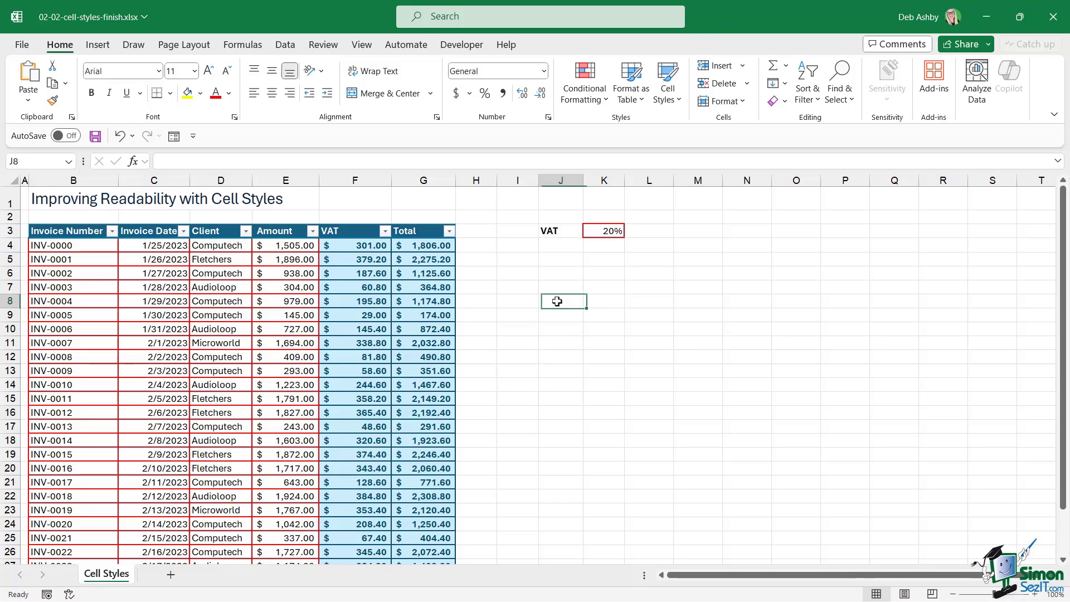
left_click(675, 90)
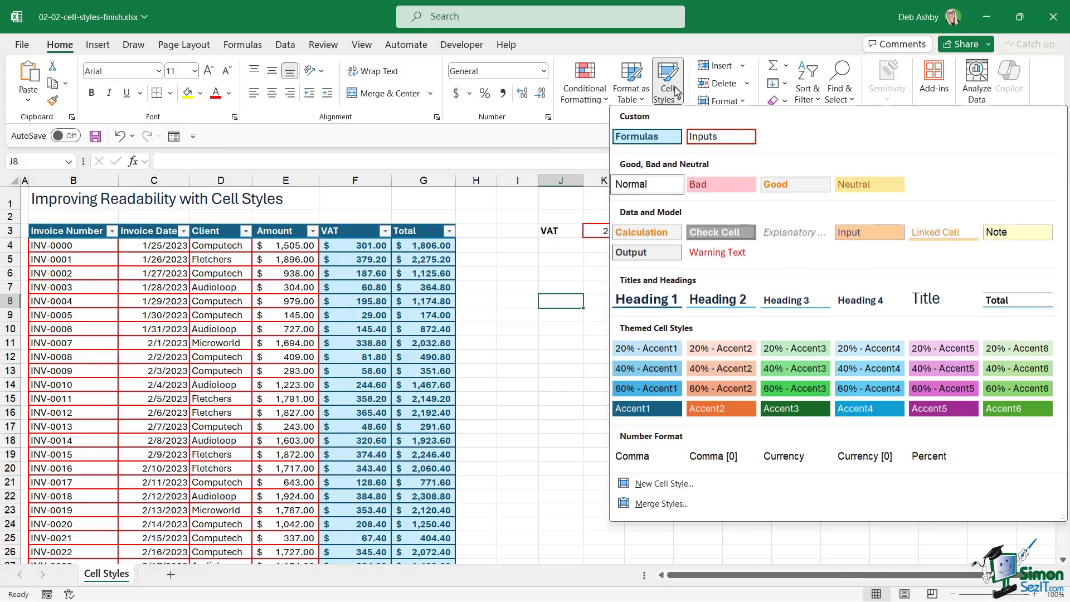
left_click(662, 136)
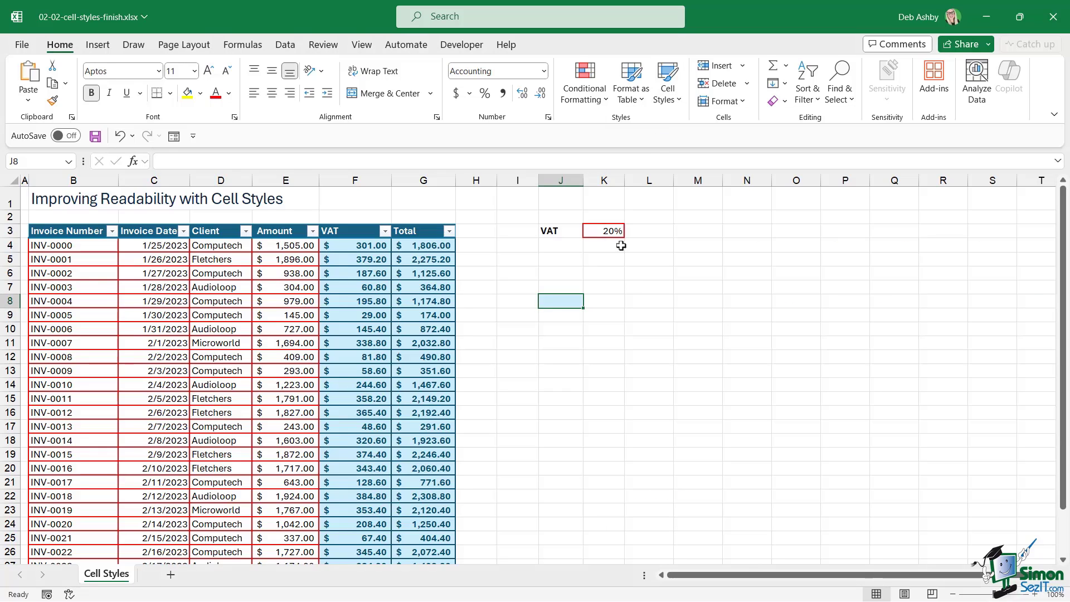
left_click(568, 319)
left_click(667, 98)
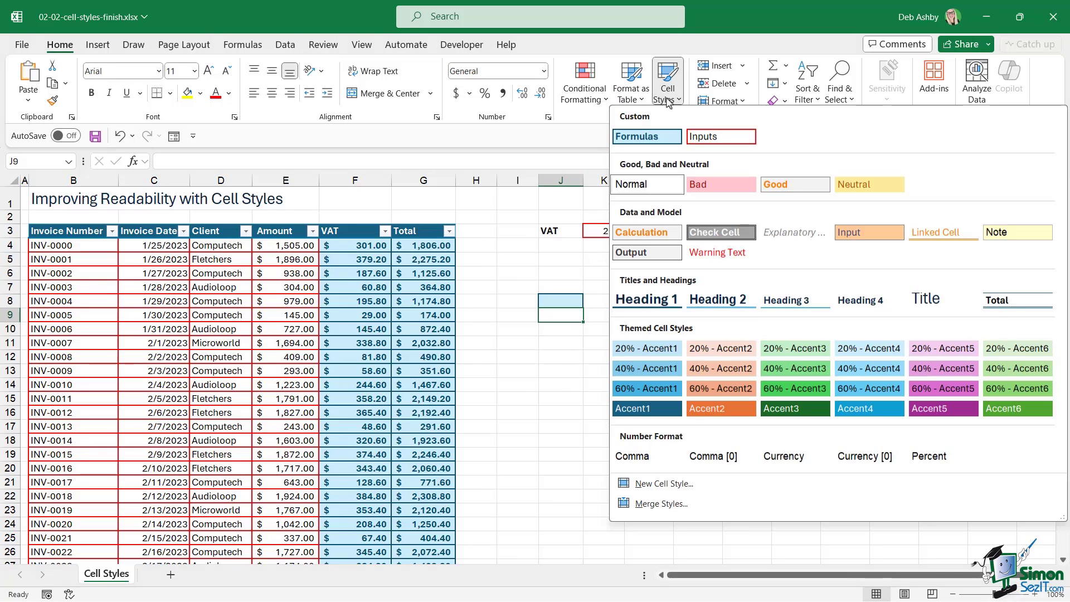
left_click(717, 137)
- Label the colour key with "Calculation Cell. Do not edit." in K8 and "Input cell. Can be edited." in K9
left_click(641, 353)
left_click(617, 306)
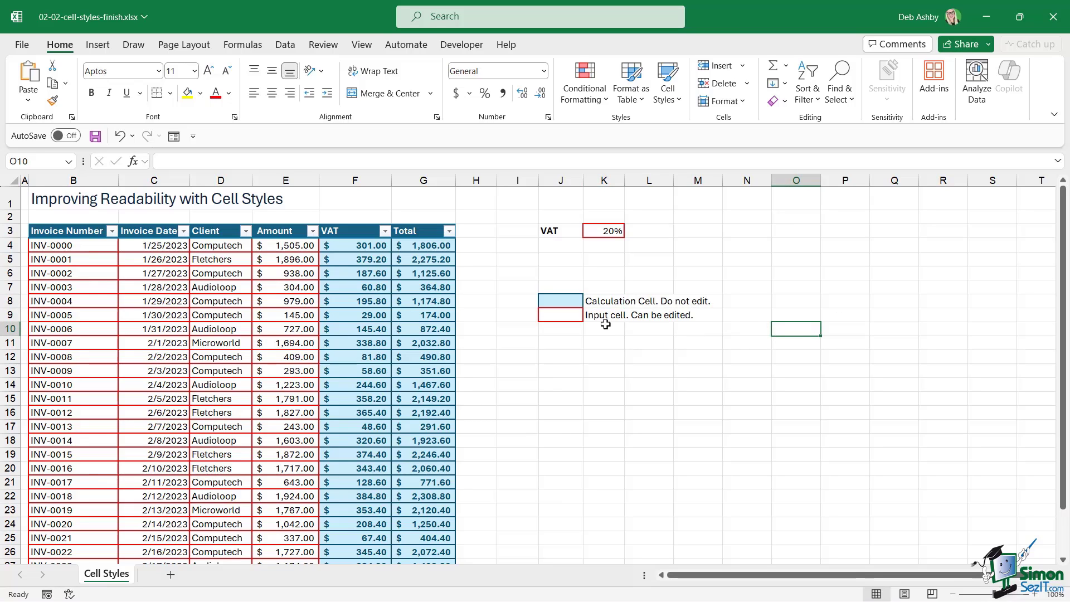
left_click(668, 343)
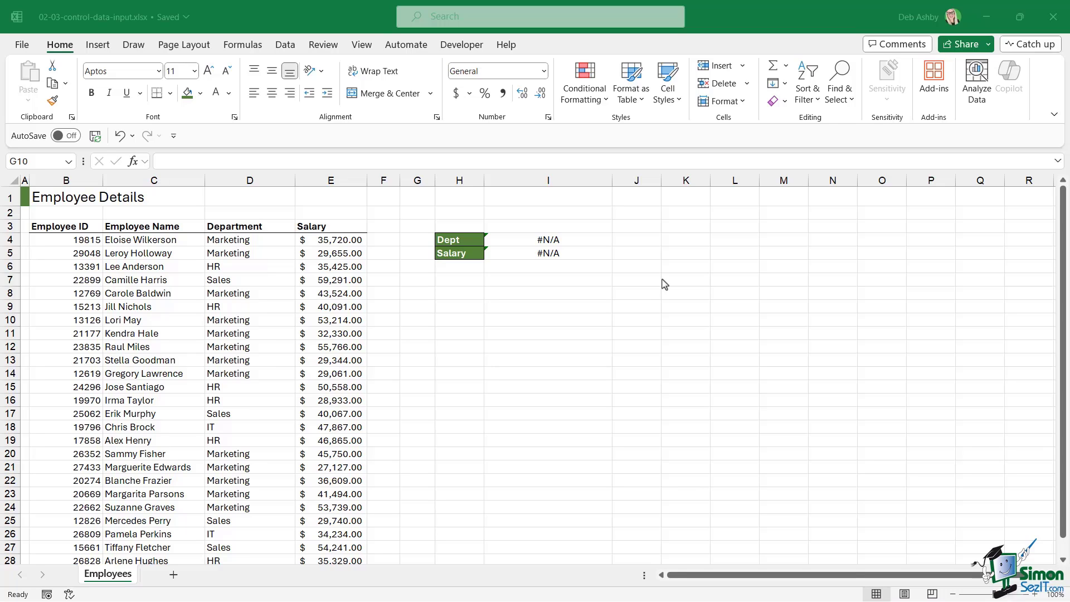
- Examine the employee table in 02-03-control-data-input.xlsx, checking its names, departments and salaries down the rows
left_click(198, 316)
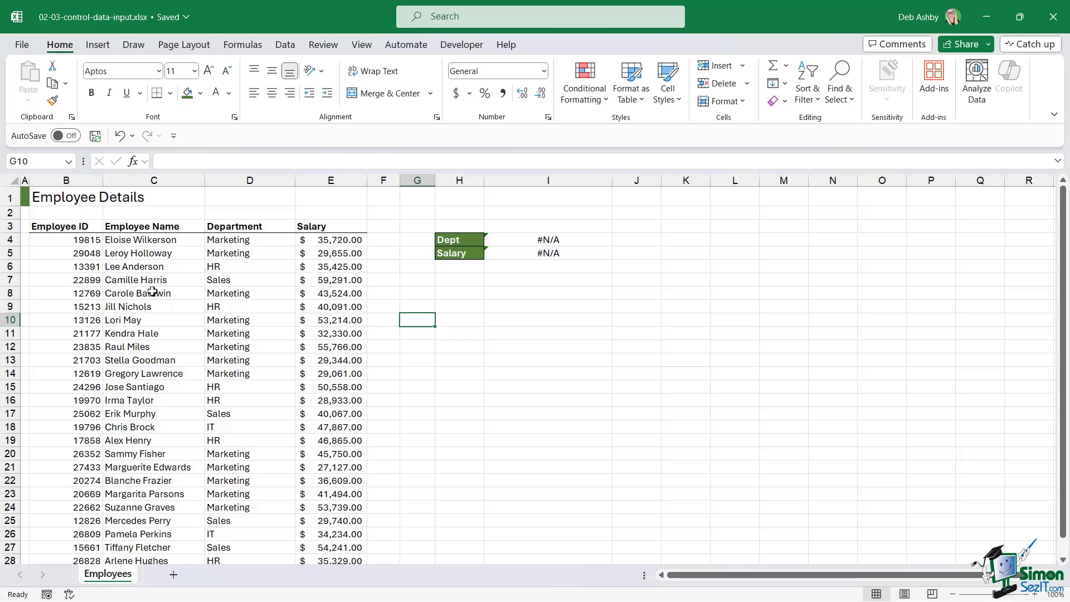
left_click(356, 258)
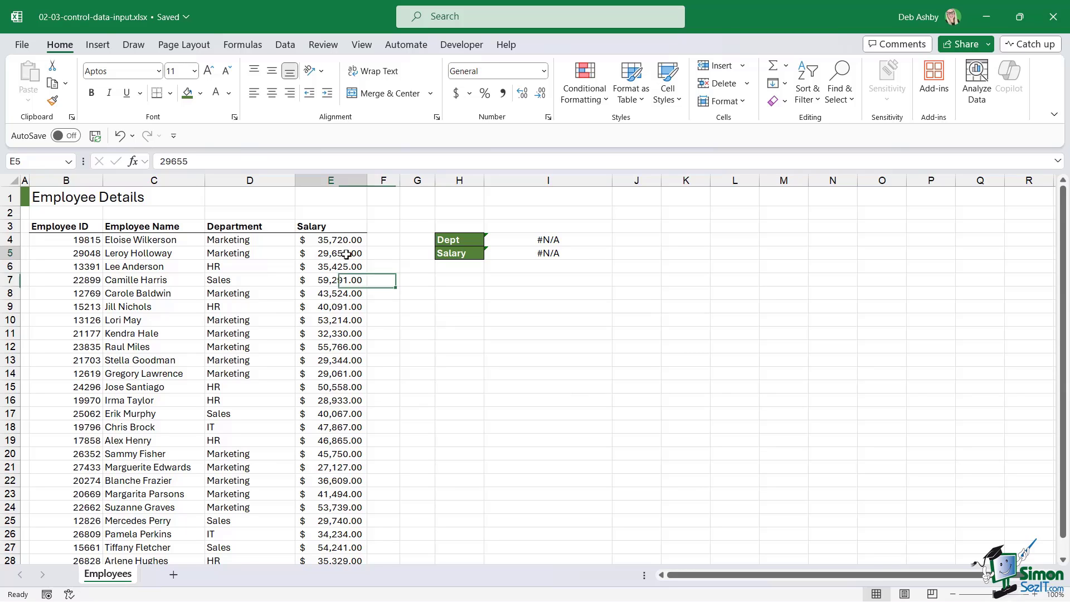
left_click(214, 280)
left_click(136, 305)
left_click(223, 279)
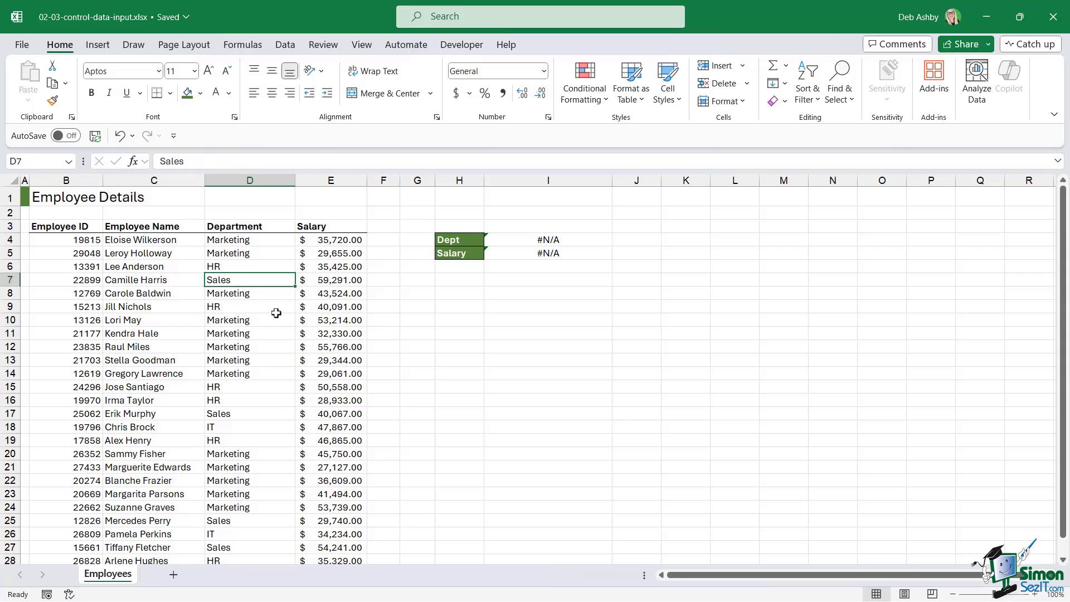
key("Down")
key("Down")
key("Down")
key("Down")
key("Down")
key("Down")
key("Down")
key("Right")
key("Up")
key("Up")
key("Up")
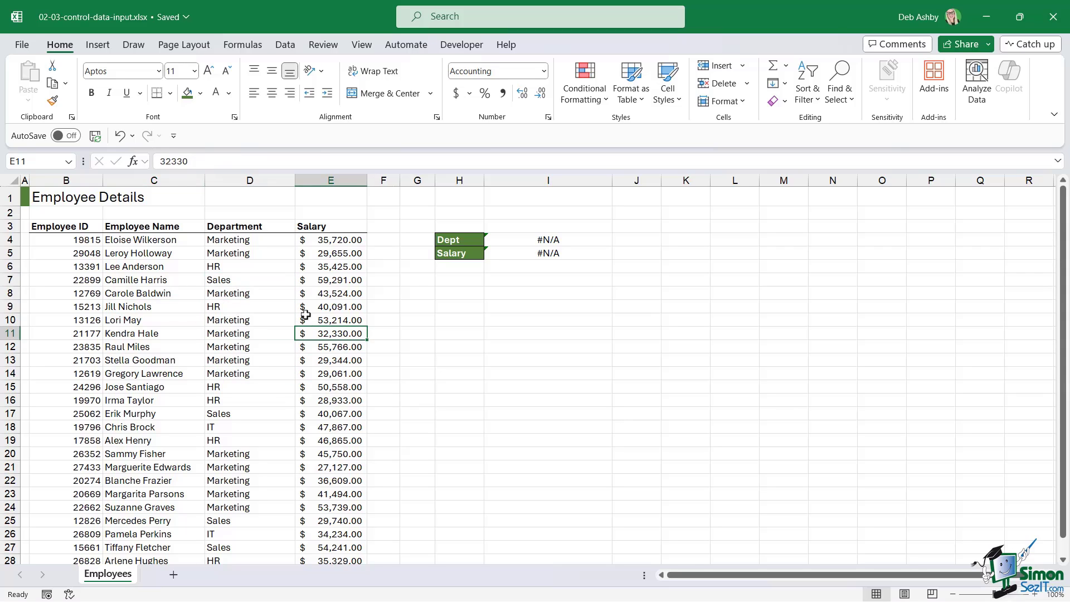
left_click(174, 319)
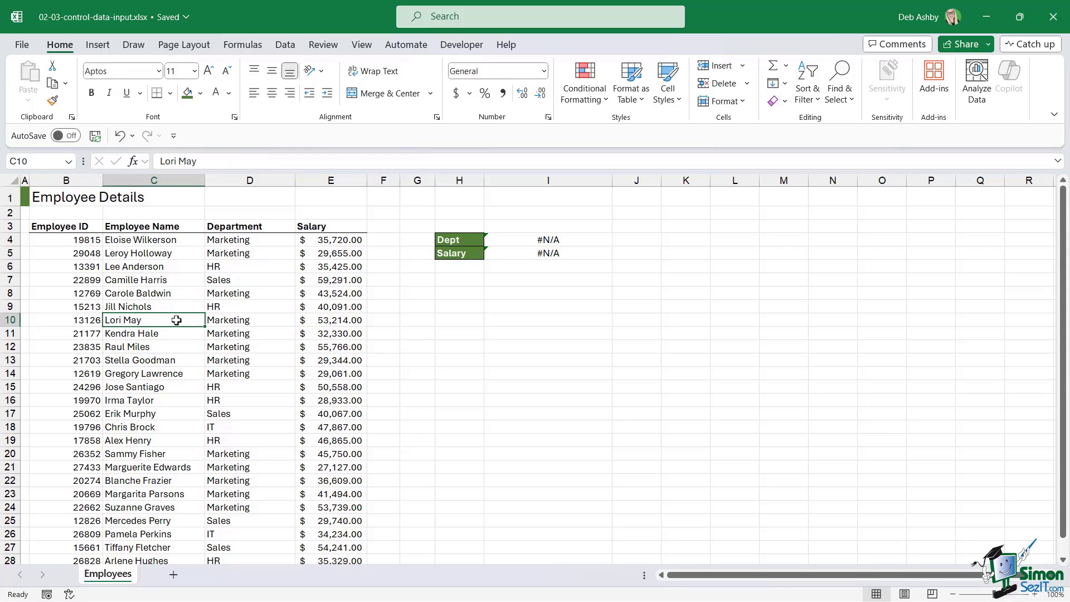
scroll(176, 318, "down", 4)
scroll(178, 320, "up", 4)
- Inspect the INDEX and MATCH formulas for Dept in I4 and Salary in I5, along with their lookup cell I3
left_click(512, 240)
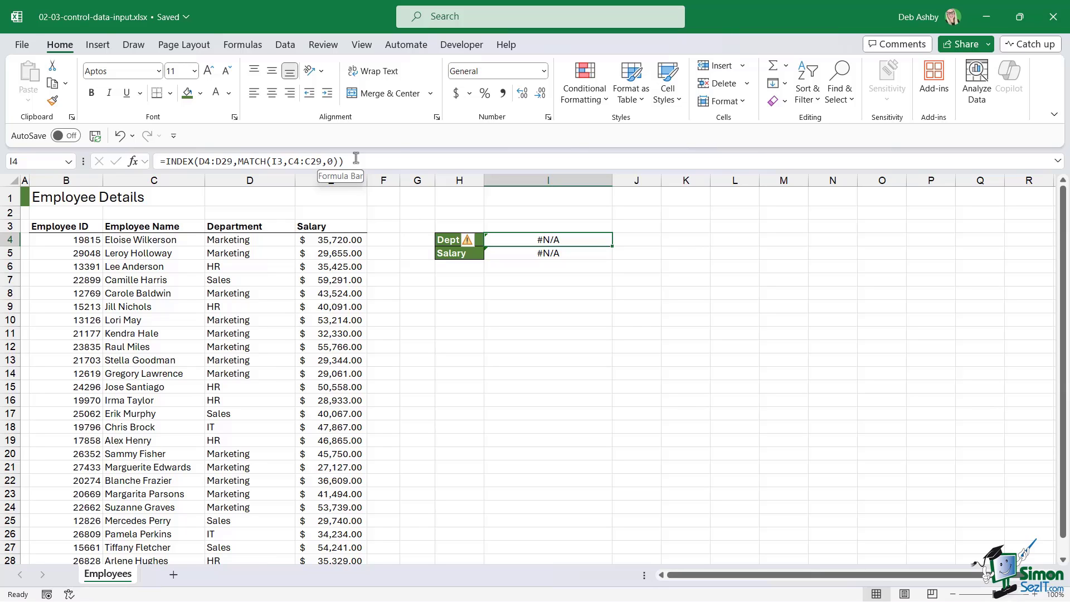
left_click(521, 256)
left_click(520, 238)
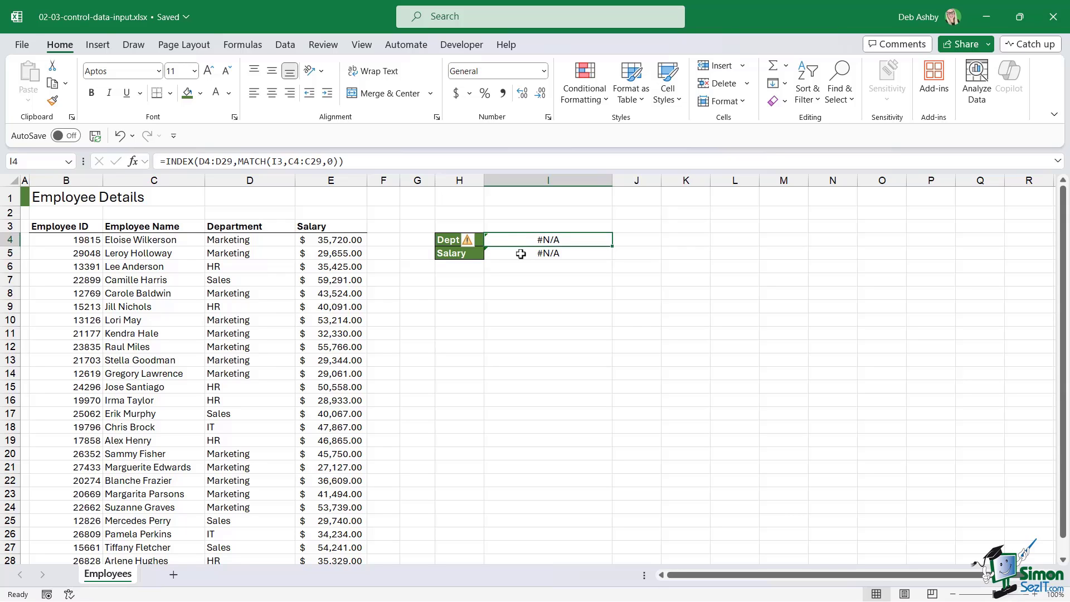
left_click(520, 253)
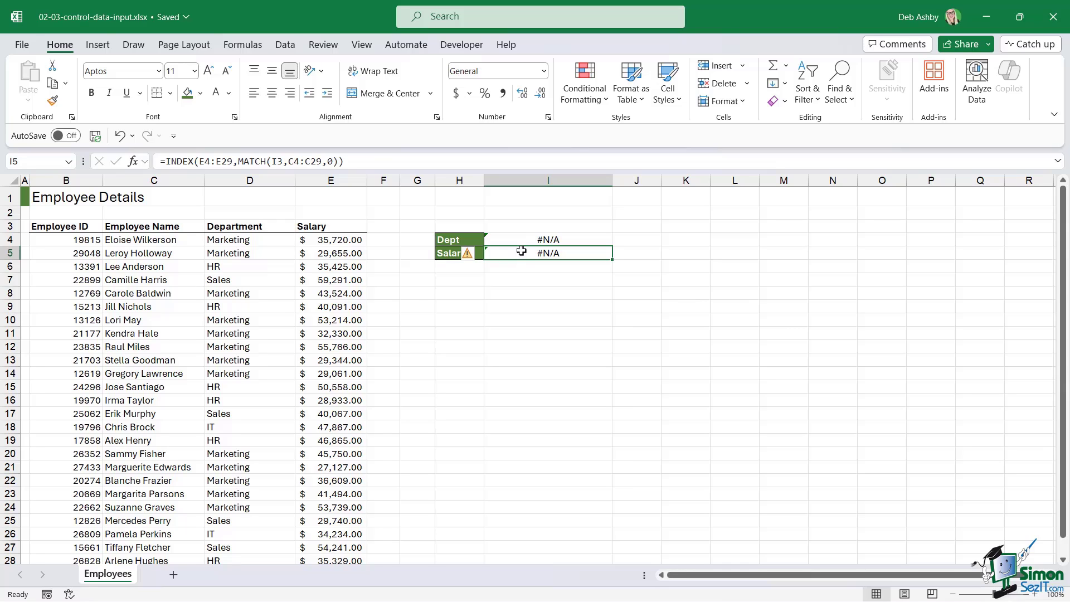
left_click(521, 239)
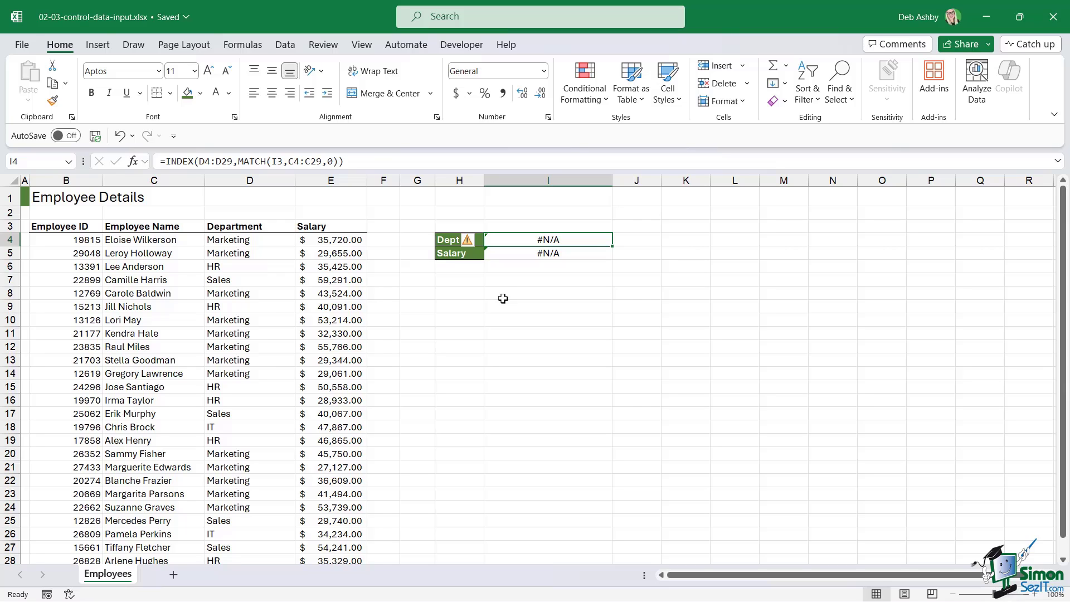
left_click(516, 345)
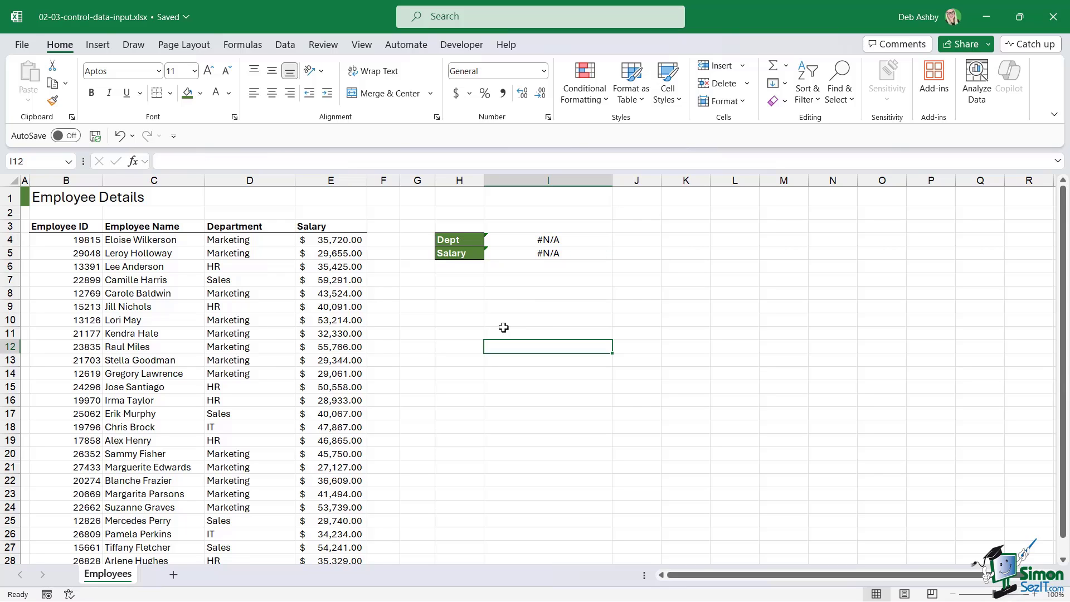
left_click(523, 225)
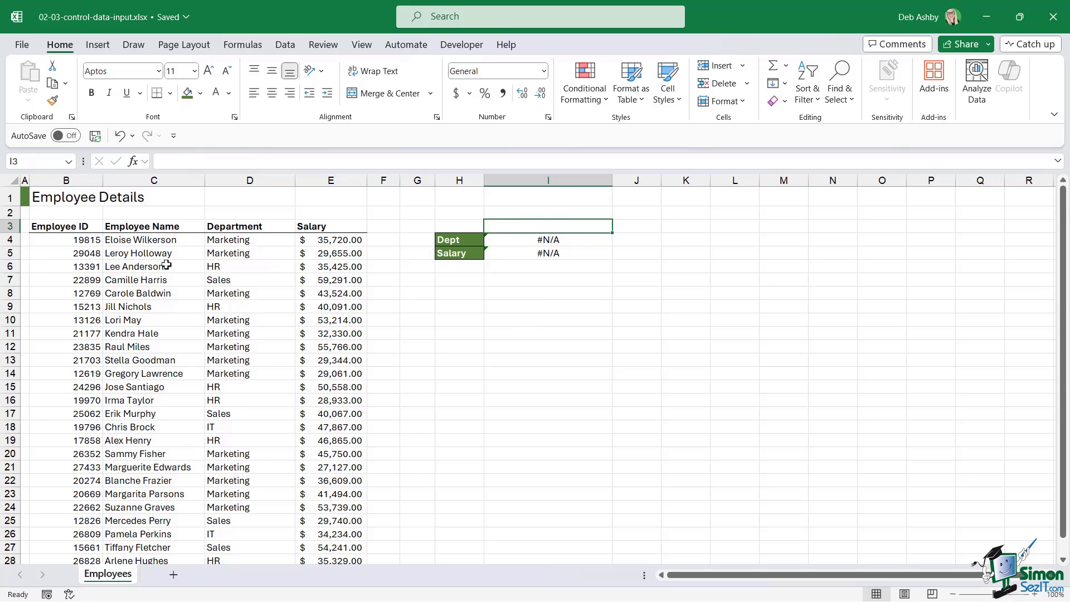
left_click(514, 241)
left_click(514, 255)
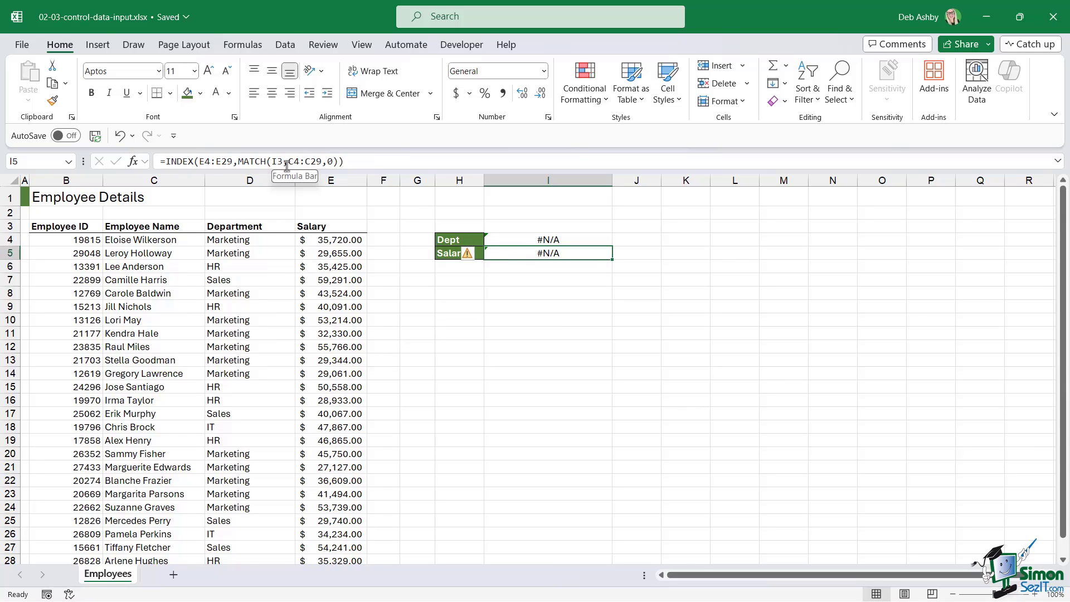
left_click(537, 226)
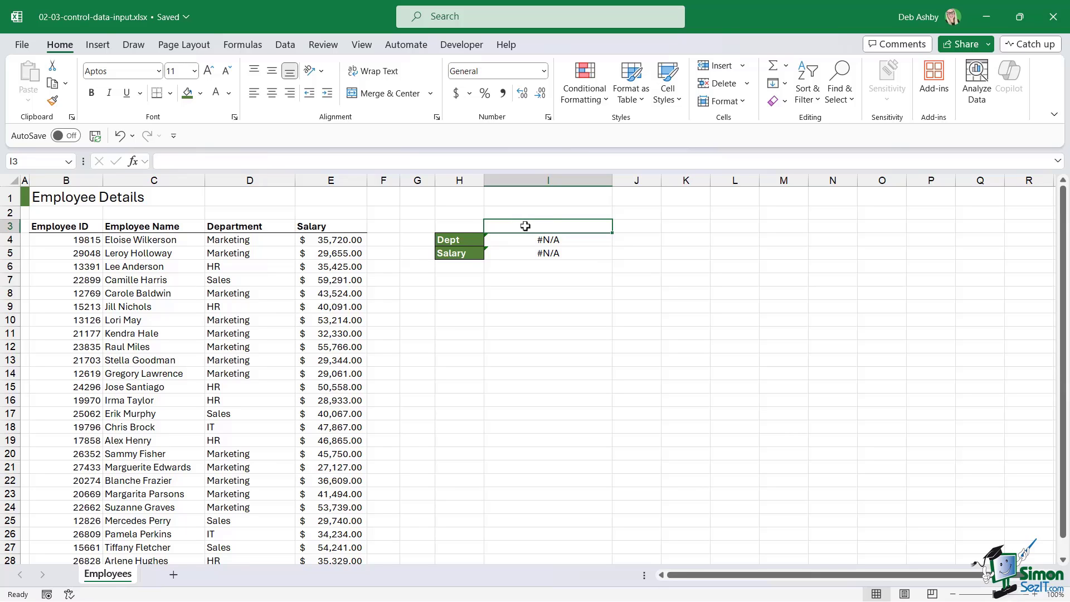
left_click(517, 243)
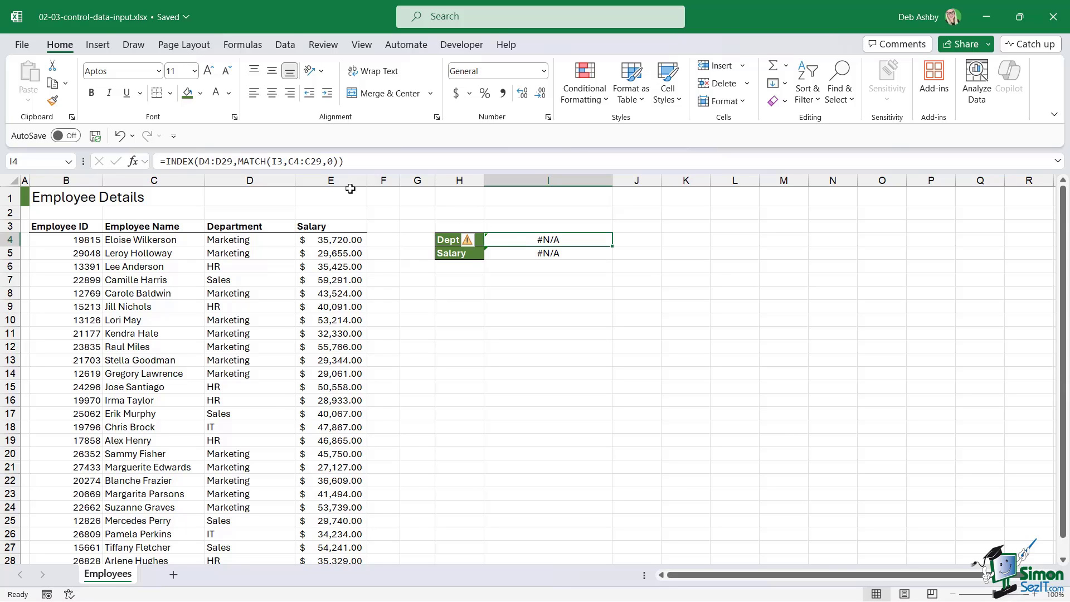
- Check the department and salary of the employee in row 6, and enter that employee's full name in lookup cell I3
left_click(123, 267)
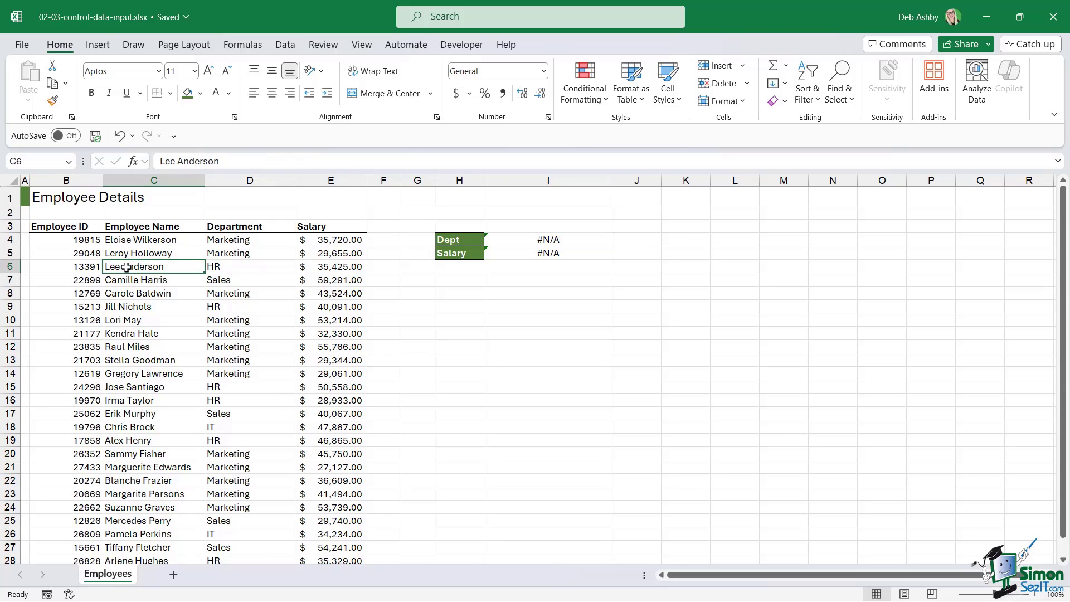
left_click(241, 267)
left_click(340, 267)
left_click(166, 267)
left_click(579, 227)
type("Le")
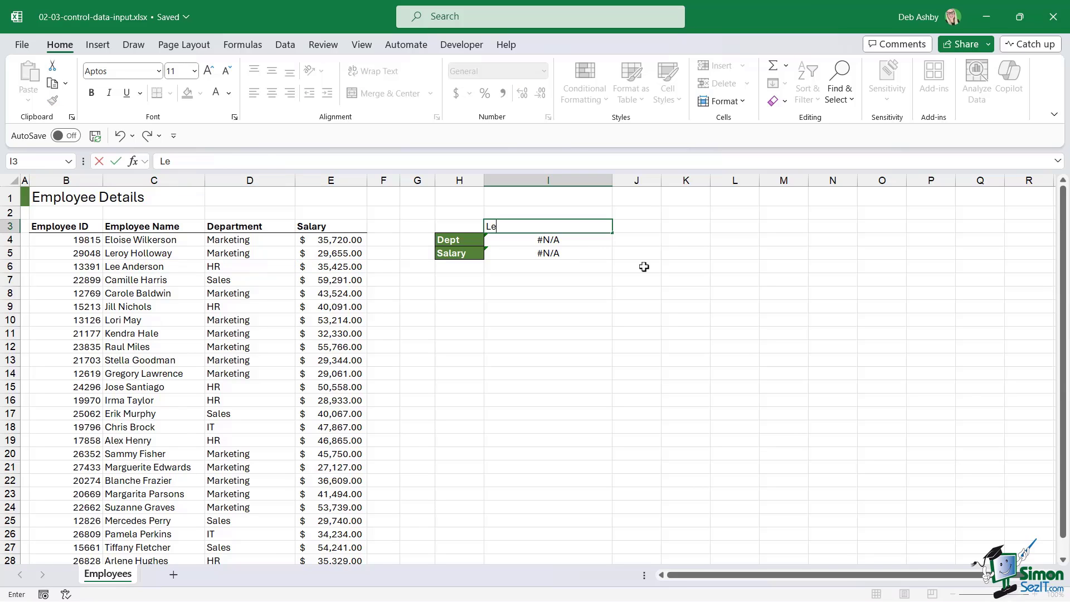
type("e Anderson")
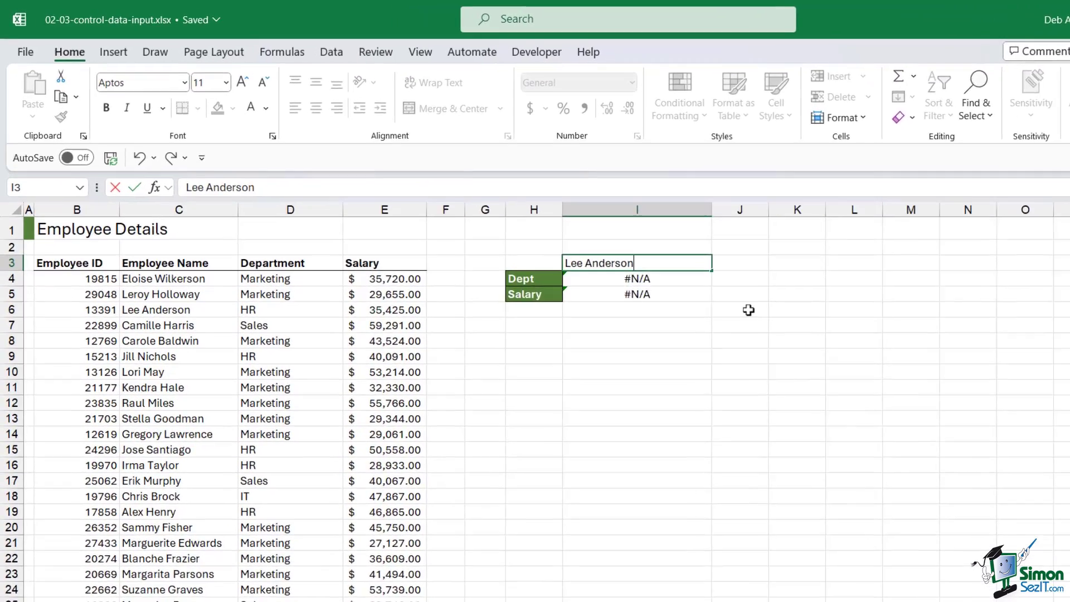
key("Return")
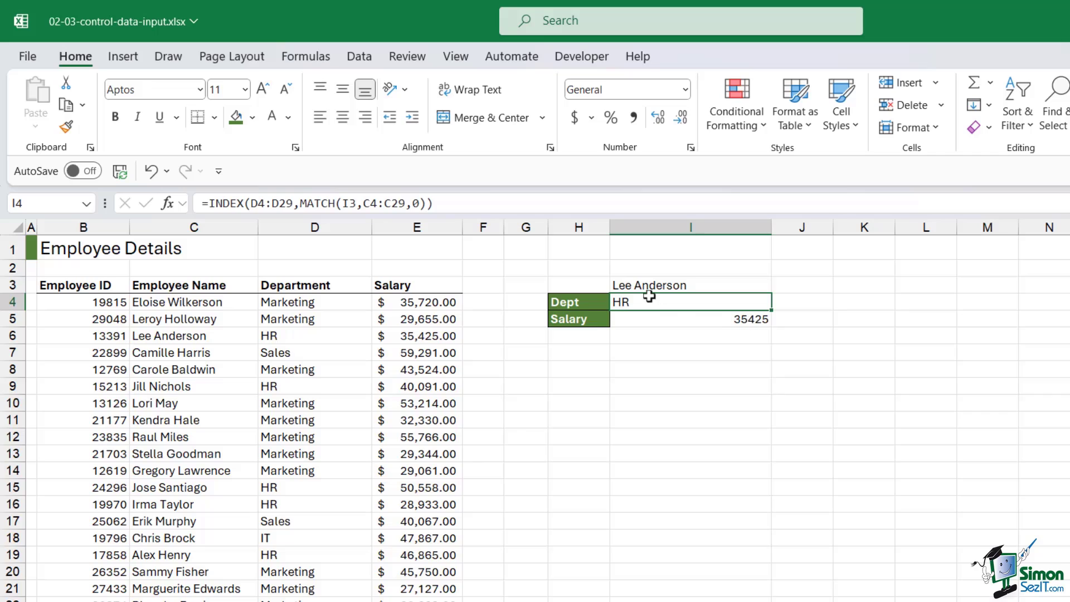
- Format the Salary lookup result in I5 with the Accounting number format, including the dollar sign
left_click(712, 319)
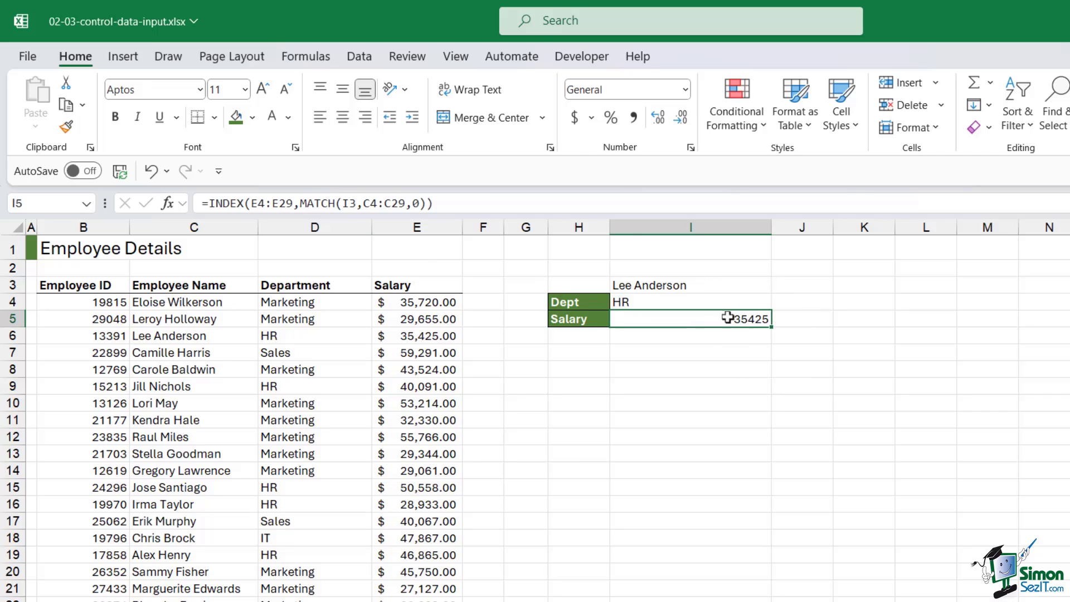
left_click(634, 118)
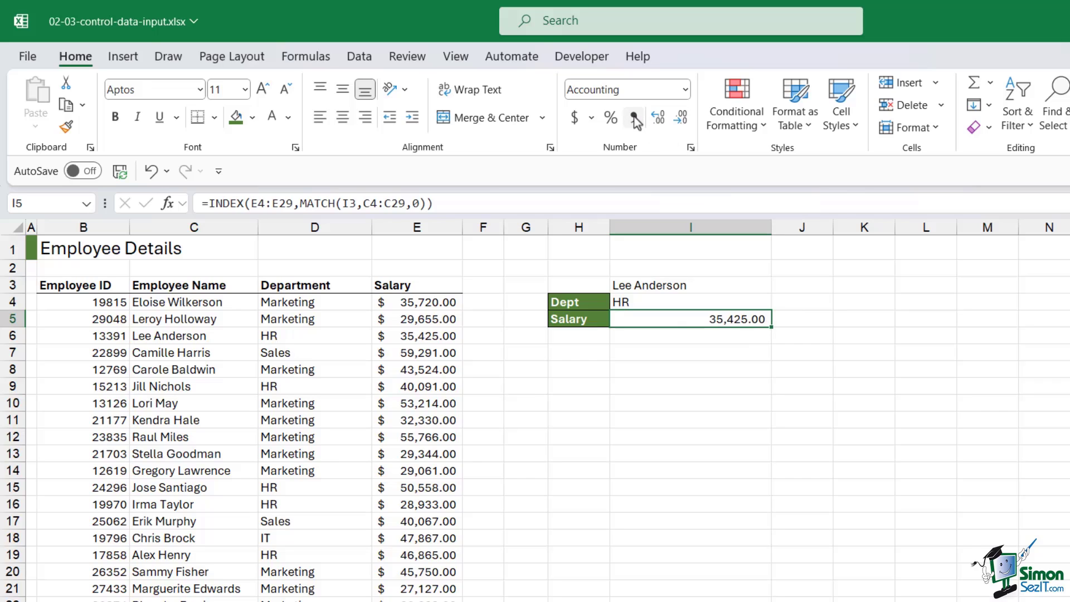
left_click(577, 117)
left_click(690, 352)
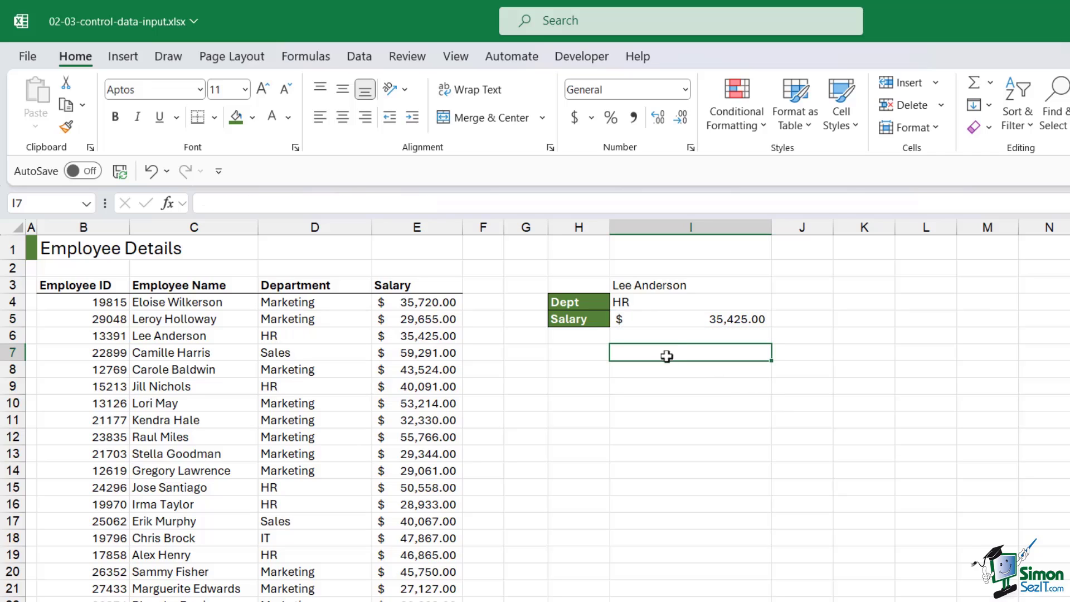
- Replace the name in I3 with a misspelled version of the row 10 employee's full name, ending the first name in y
left_click(658, 283)
key("Delete")
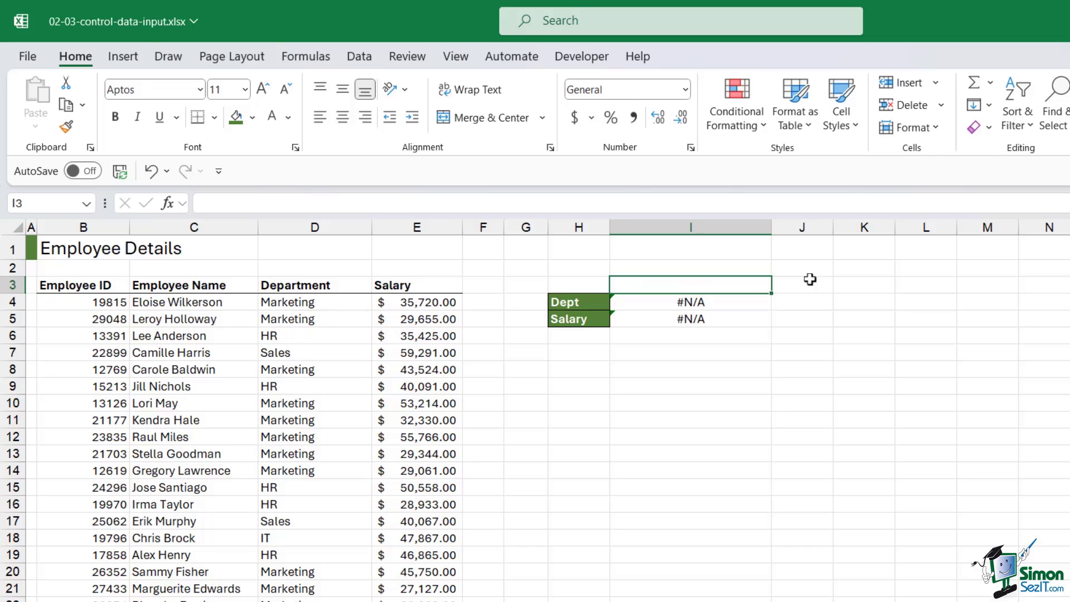
type("Lory Ma")
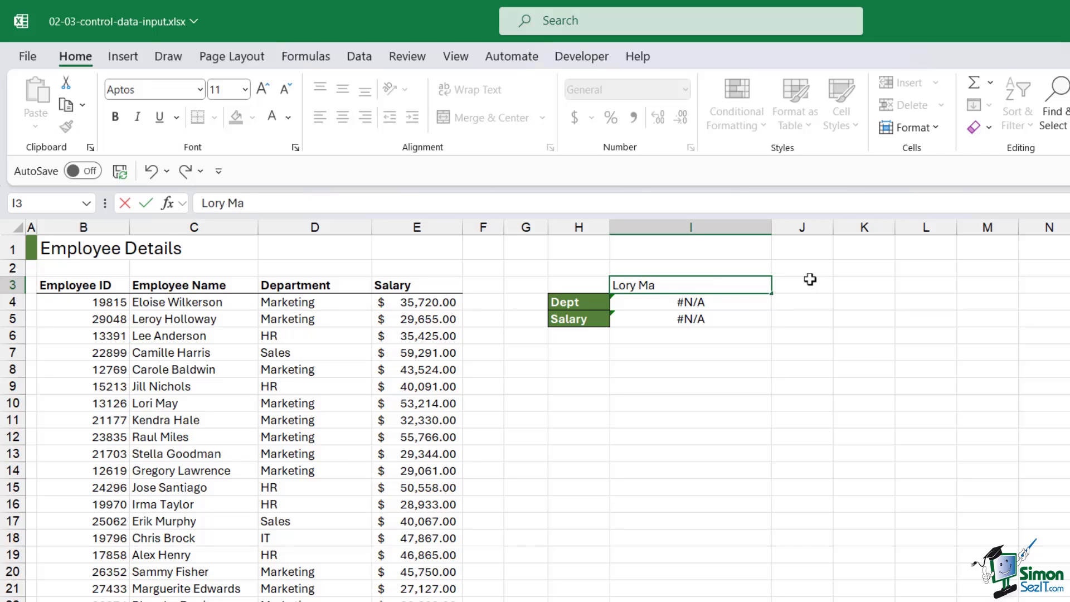
type("y")
key("Return")
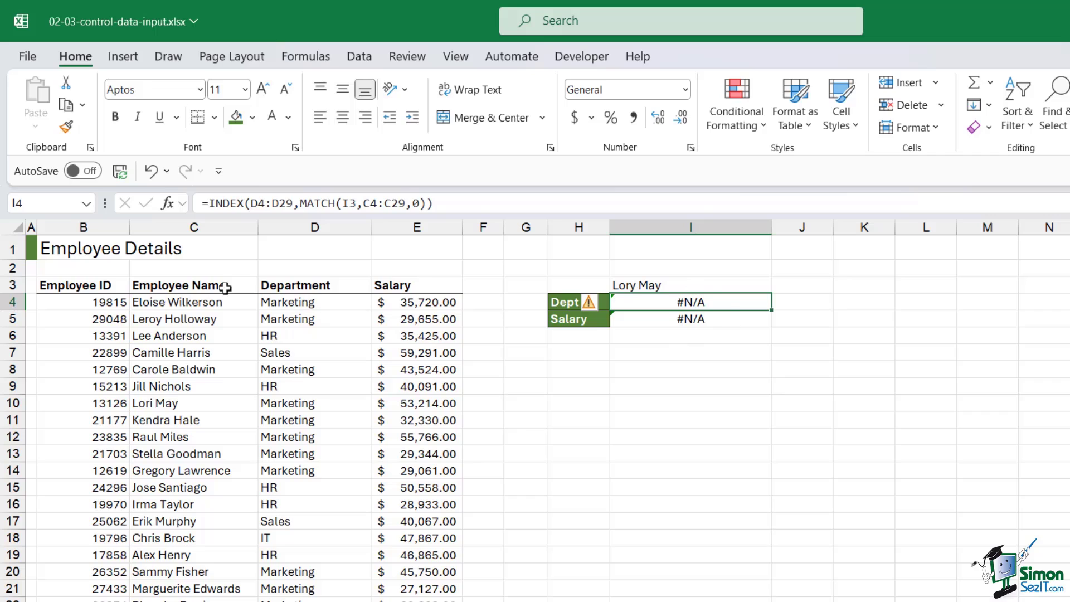
- Compare the row 10 employee's record in B10:E10 with lookup cell I3, and clear the misspelled name from I3
left_click(156, 402)
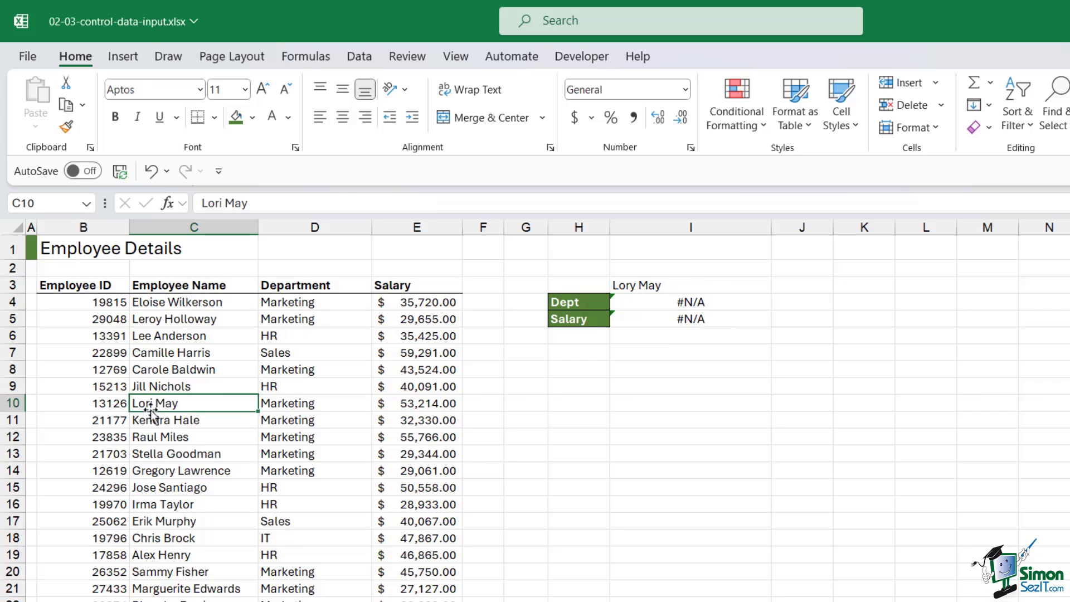
left_click_drag(59, 403, 401, 407)
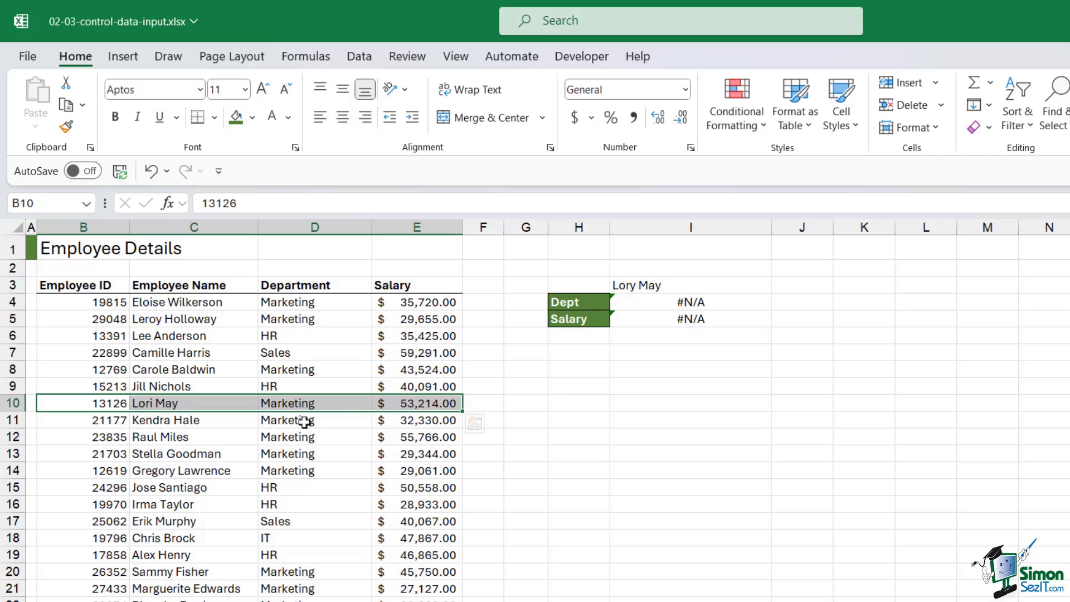
left_click(669, 285)
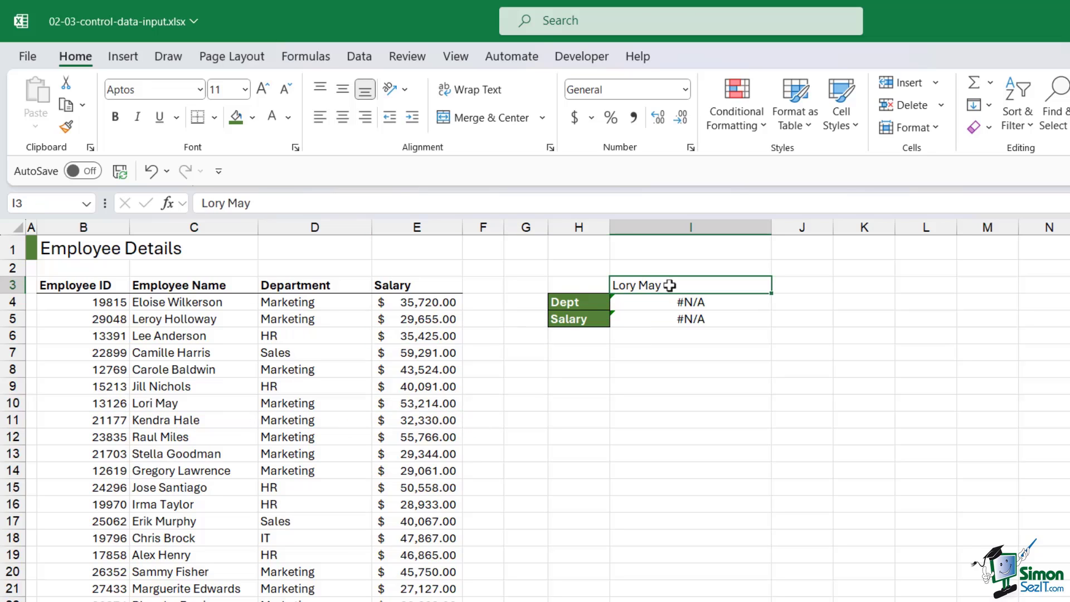
key("Delete")
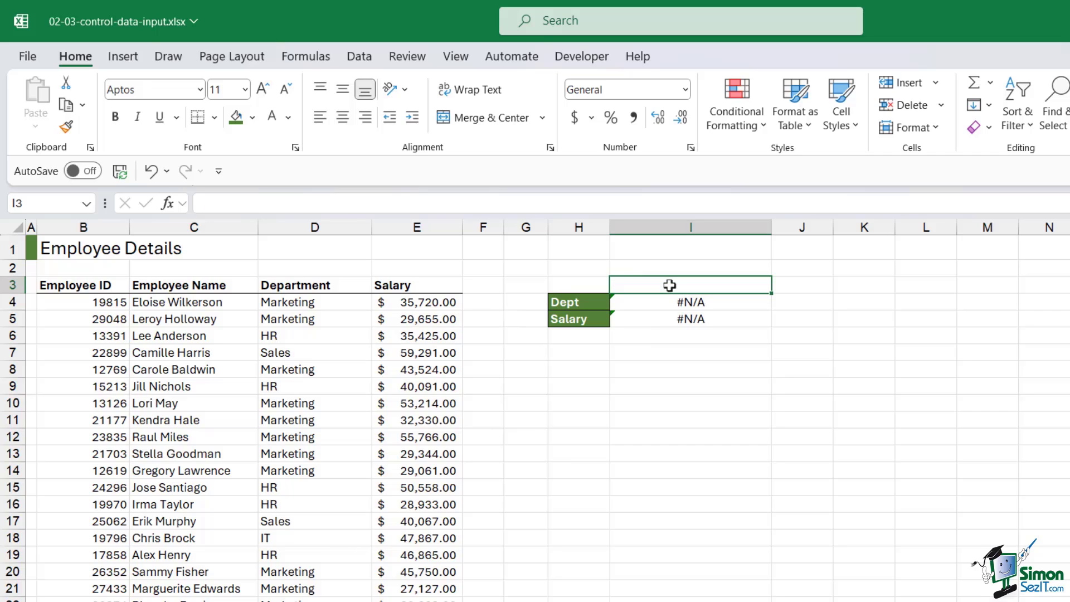
- Add the label Employee in H3 above Dept, and widen column H to fit it comfortably
left_click(573, 283)
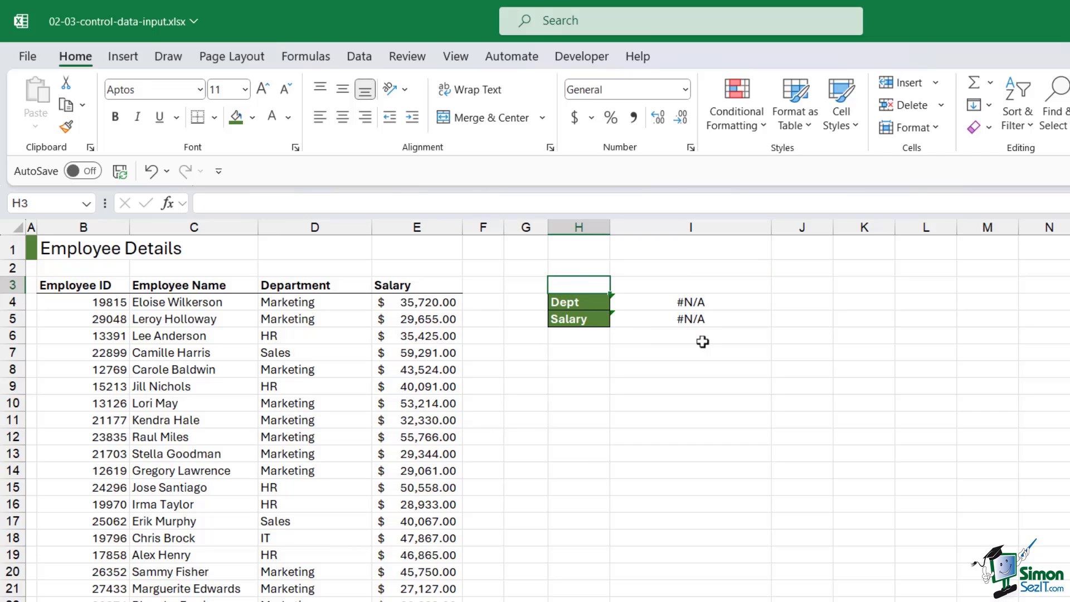
type("Employee")
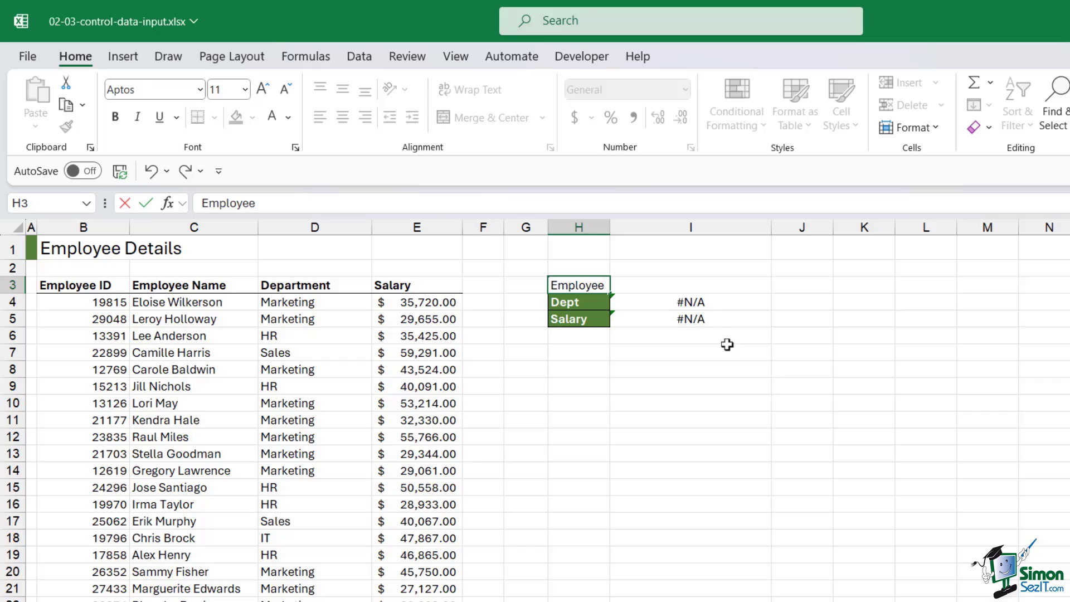
left_click(724, 350)
left_click_drag(613, 228, 652, 229)
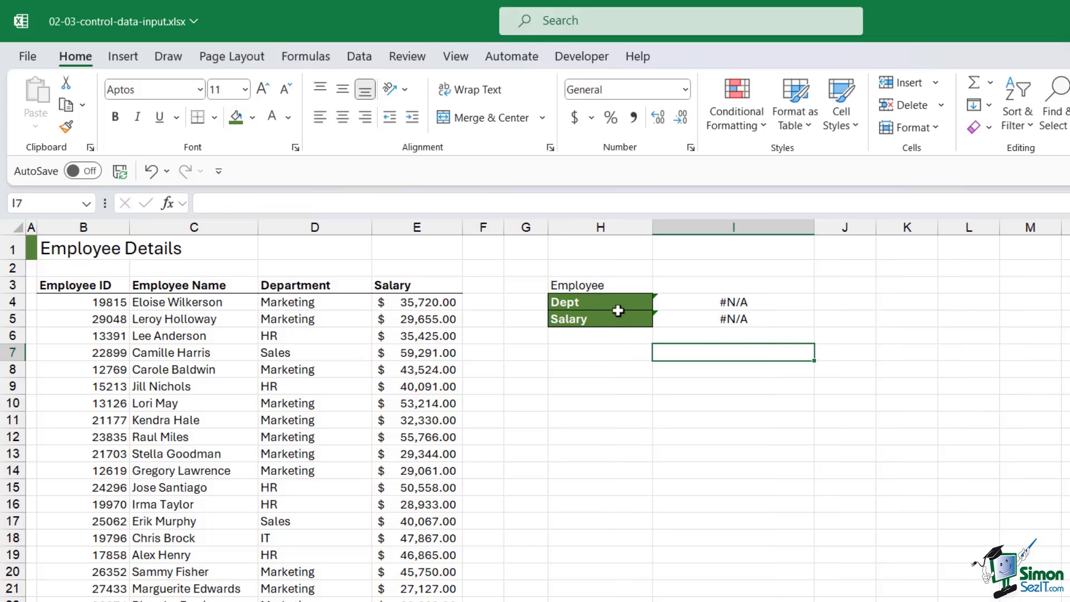
- Copy the green label formatting from the Dept cell H4 onto the Employee label in H3
left_click_drag(618, 304, 618, 320)
left_click(66, 126)
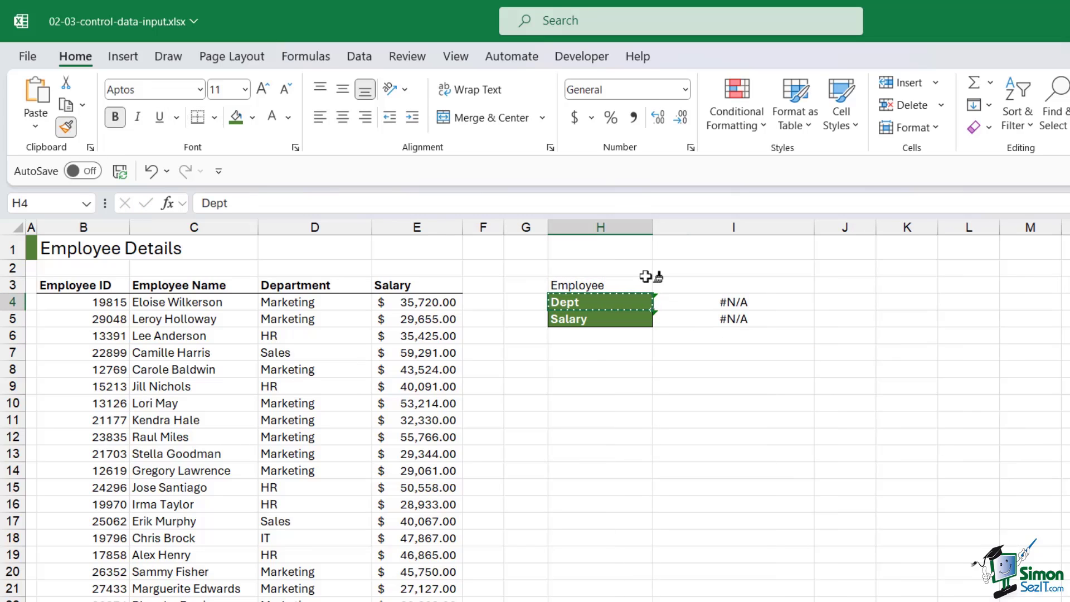
left_click(606, 287)
left_click(690, 480)
- Add List data validation to lookup cell I3, with the employee names in =$C$4:$C$29 as its source
left_click(705, 285)
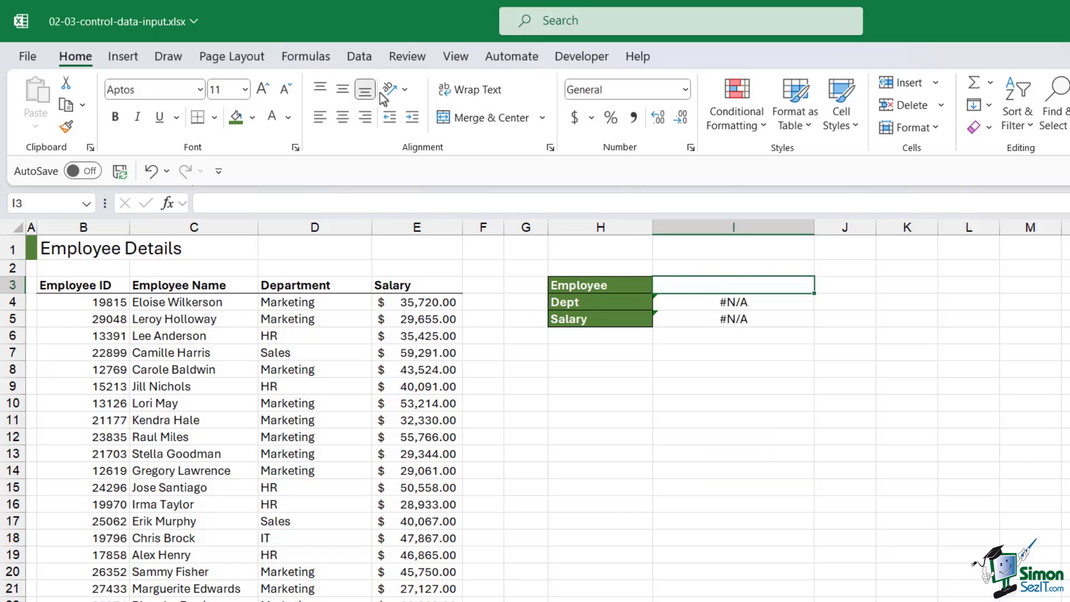
left_click(367, 58)
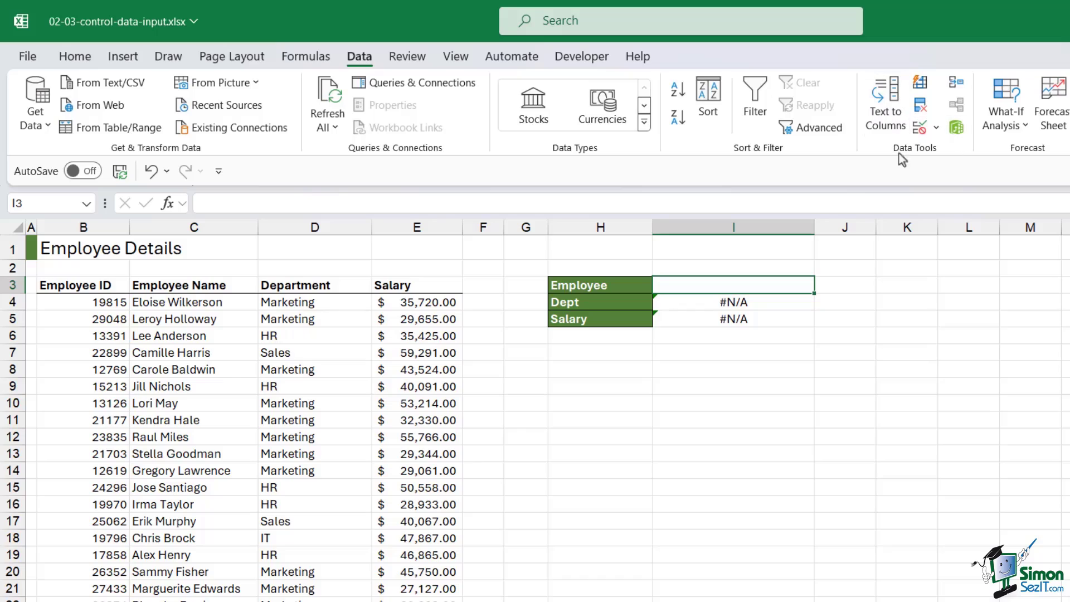
left_click(935, 128)
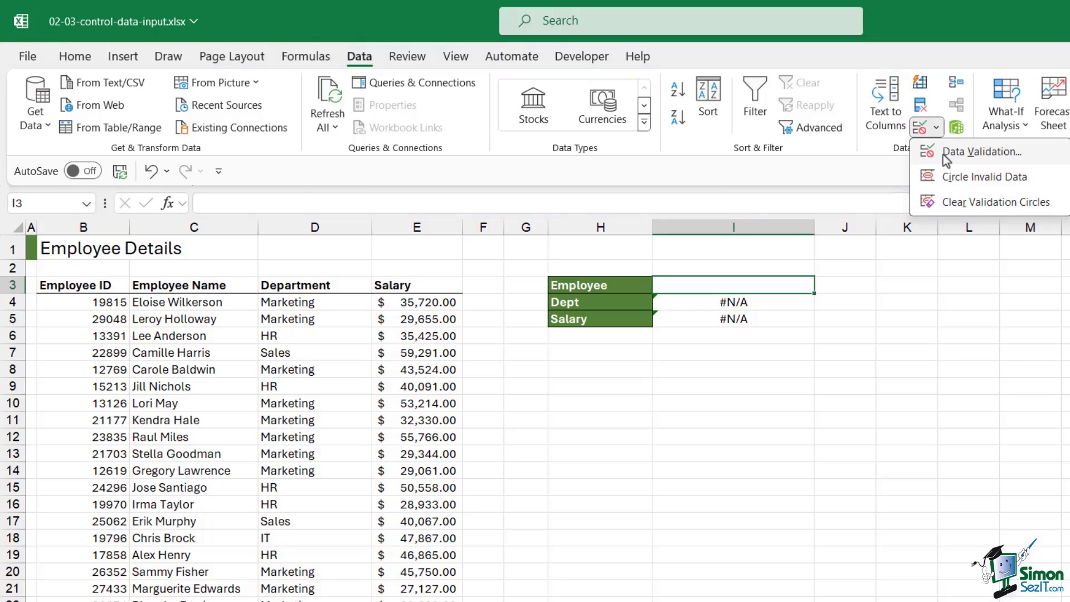
left_click(942, 154)
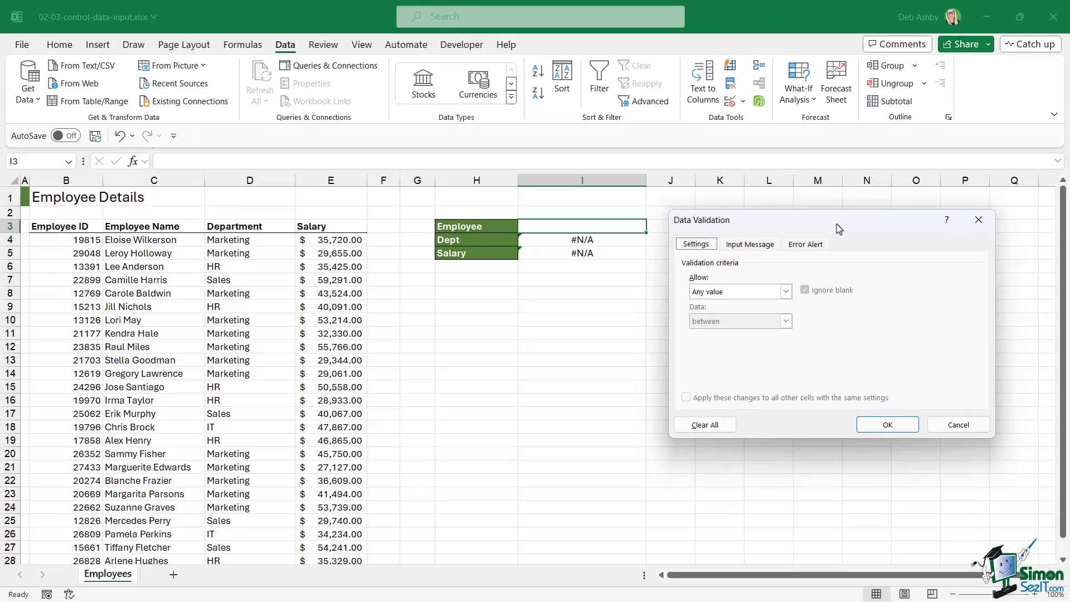
left_click(782, 290)
left_click(692, 332)
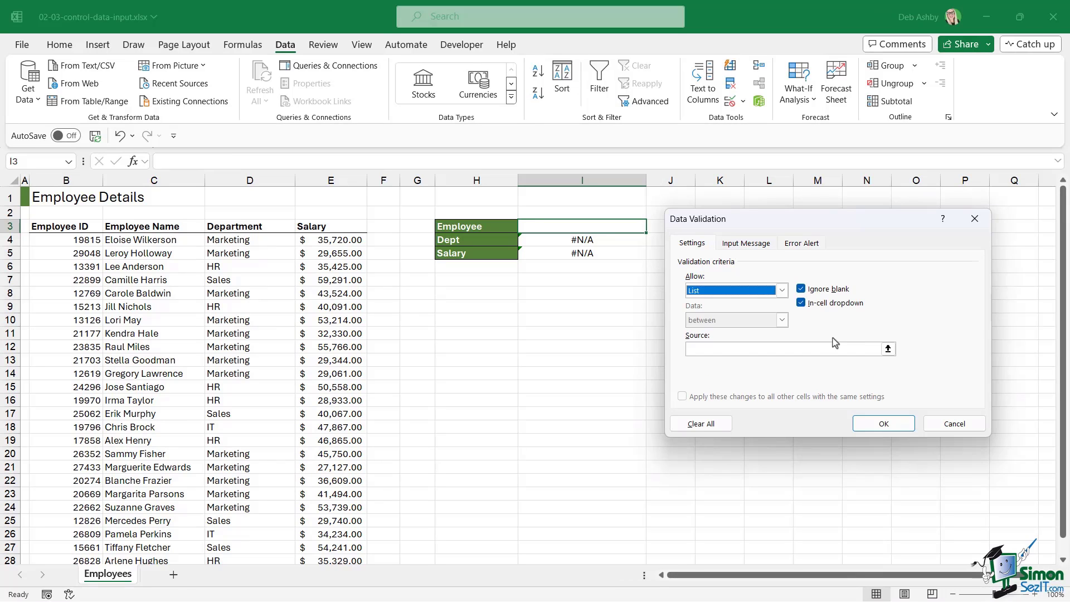
left_click(703, 350)
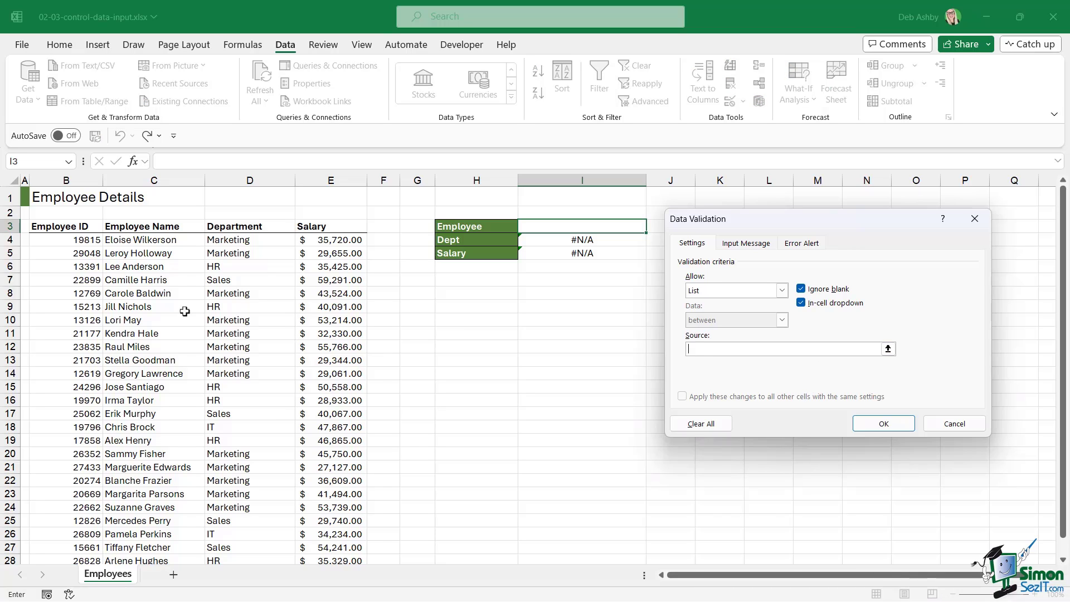
left_click(151, 239)
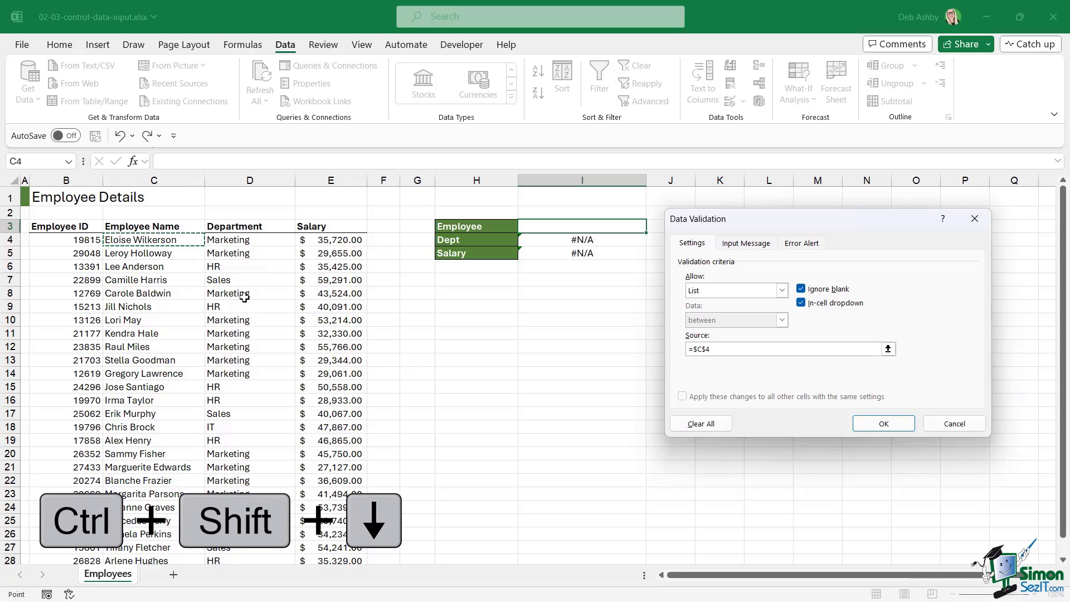
key("ctrl+shift+Down")
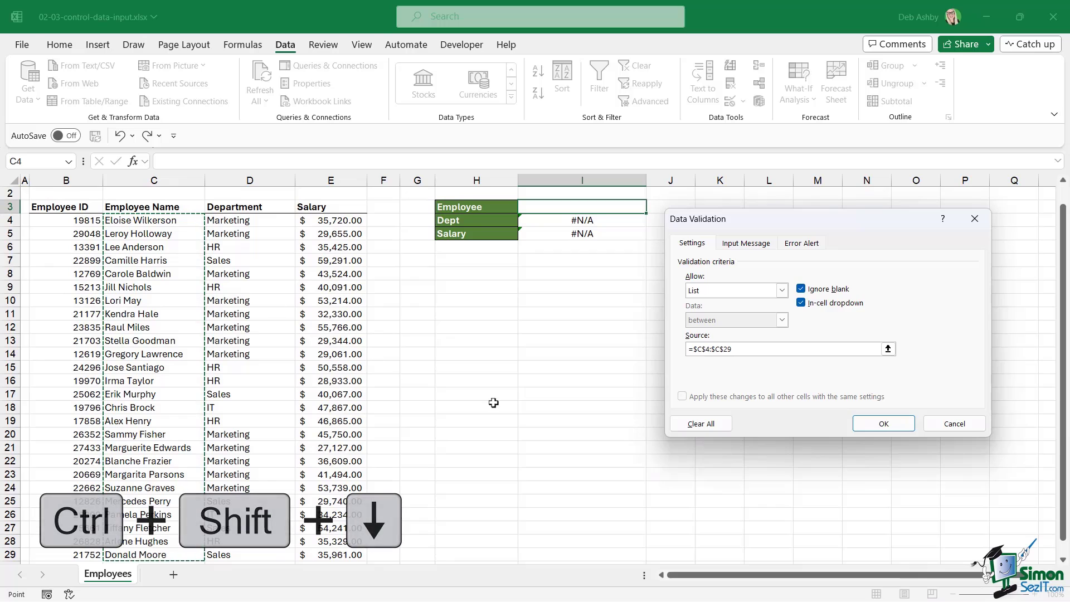
left_click(873, 426)
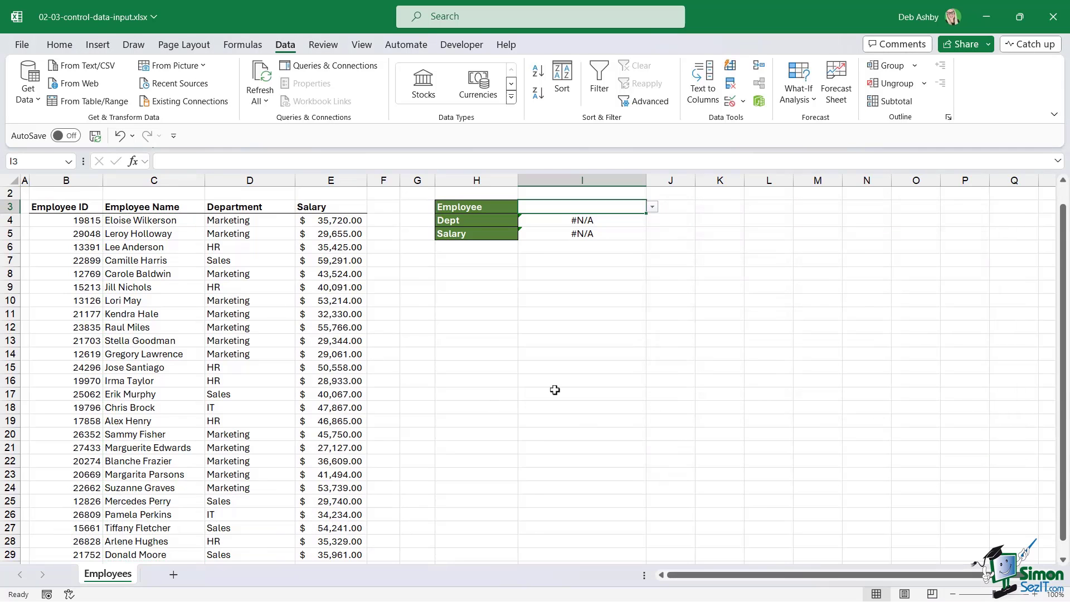
- Test the drop-down in I3 by choosing the employees from rows 10, 8, 5, 14, 15 and 4 in turn
scroll(585, 361, "up", 1)
left_click(652, 225)
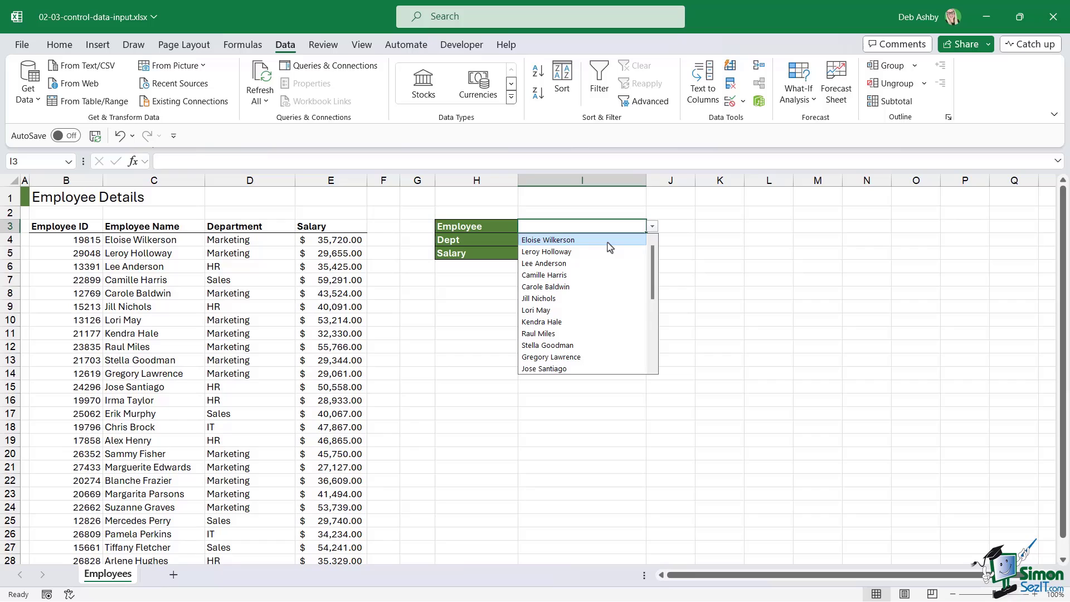
left_click(541, 313)
left_click(652, 226)
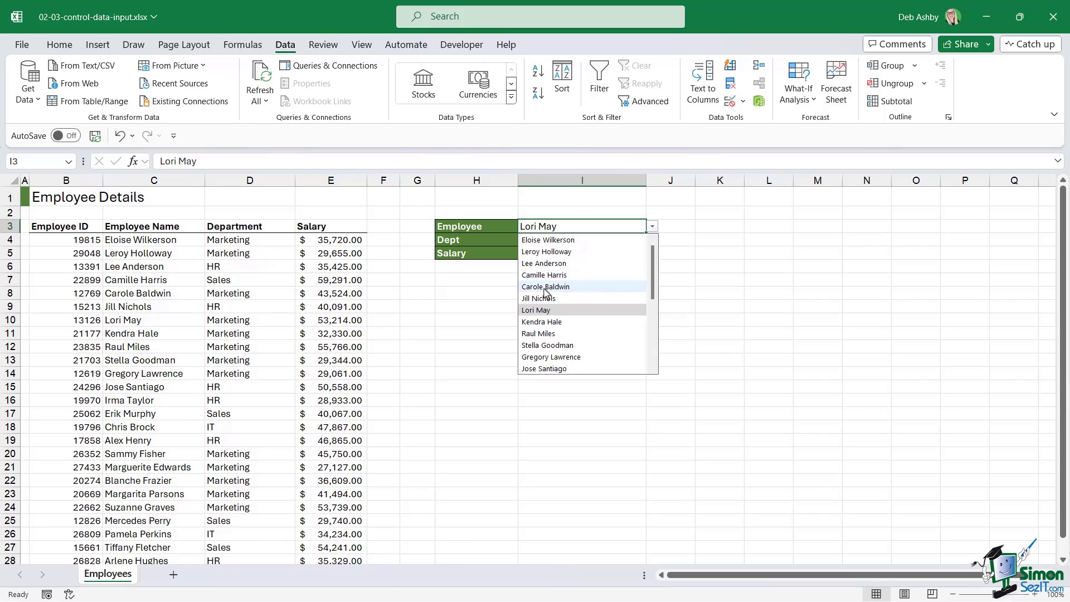
left_click(545, 287)
left_click(652, 226)
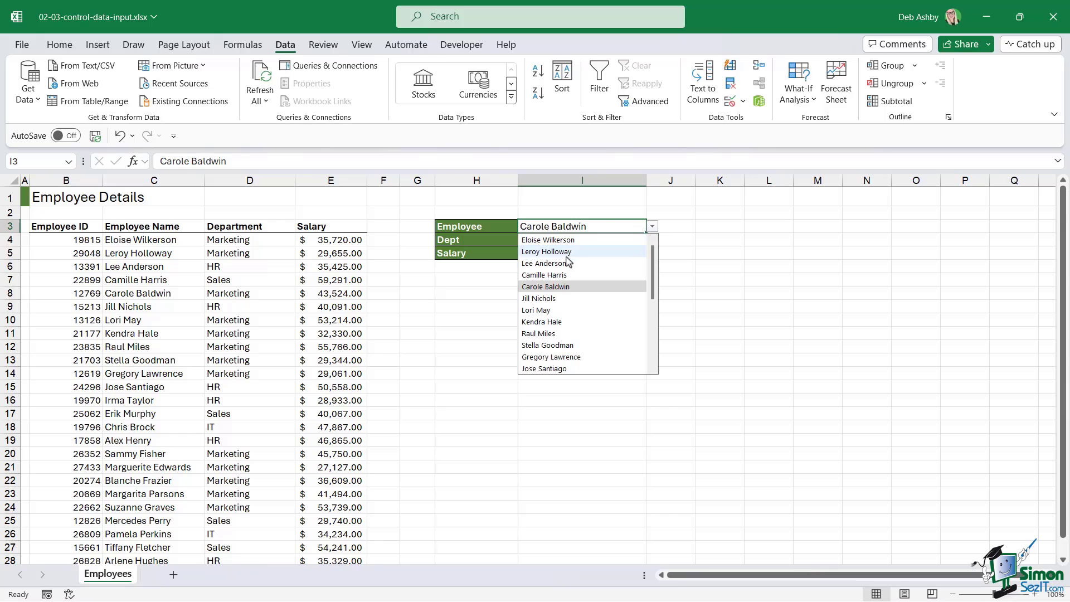
left_click(612, 252)
left_click(652, 225)
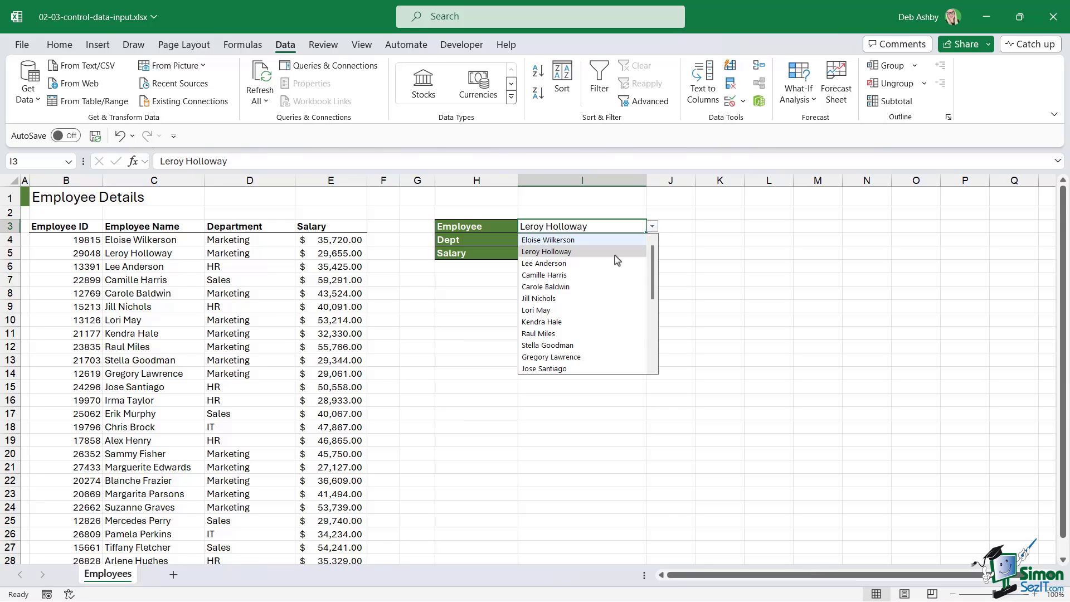
left_click(562, 360)
left_click(652, 226)
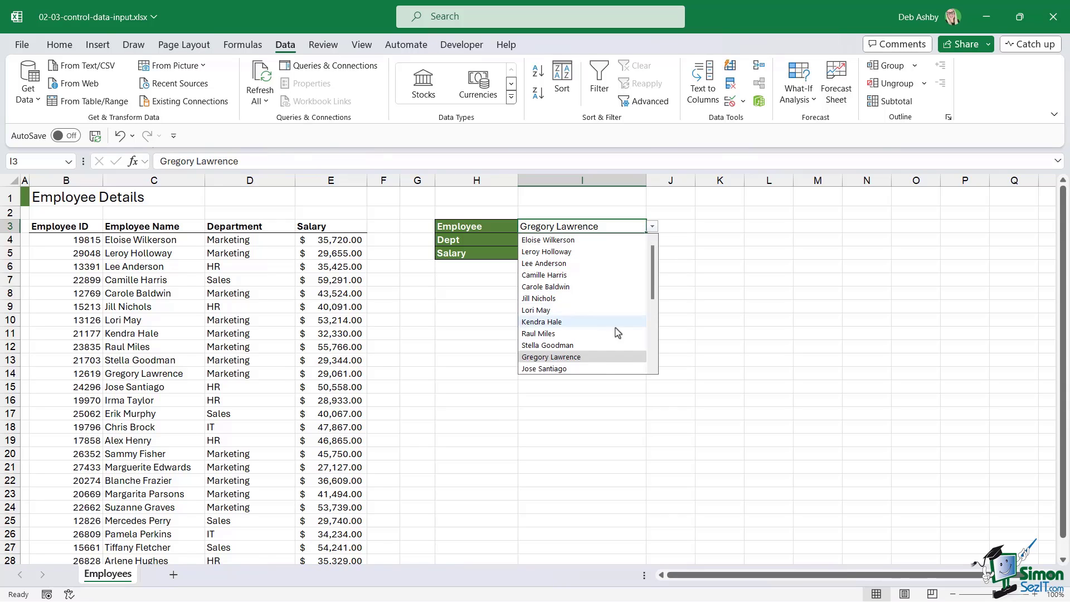
left_click(590, 373)
left_click(652, 228)
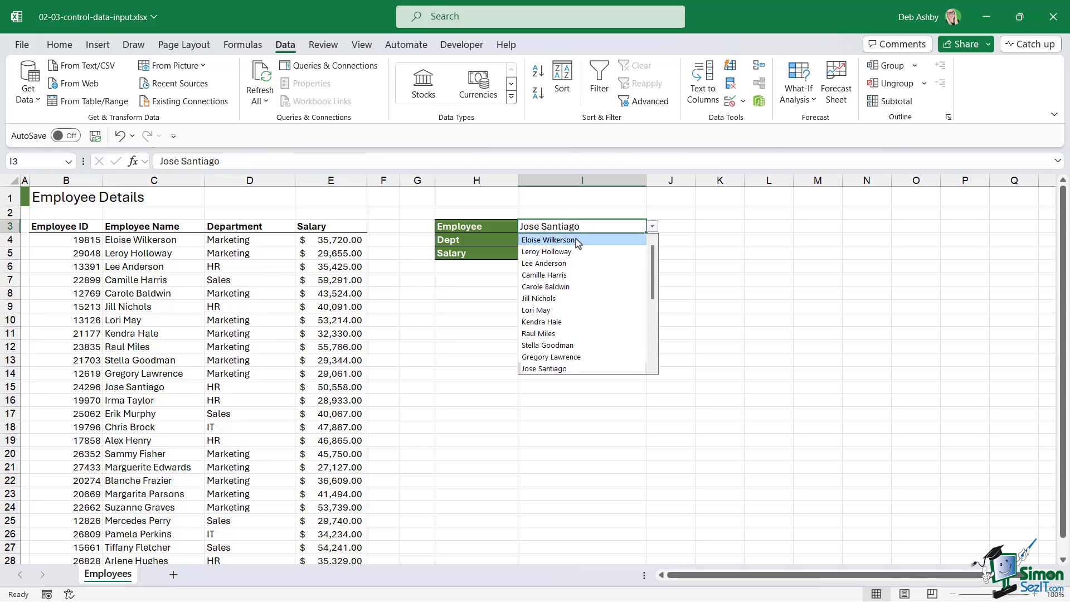
left_click(569, 239)
left_click(552, 366)
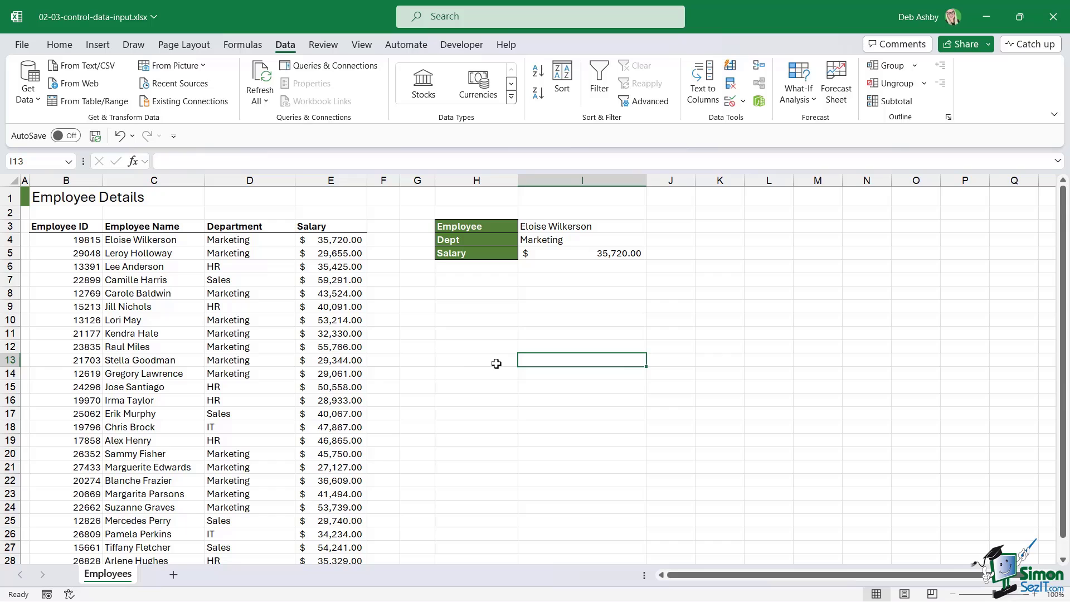
key("Up")
key("Up")
key("Up")
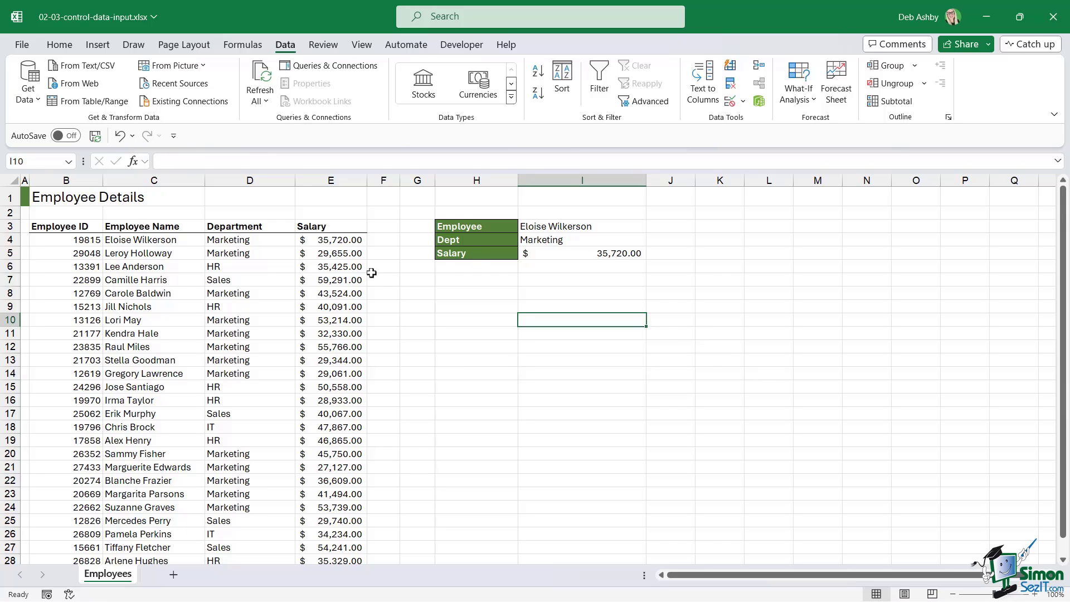
left_click(60, 45)
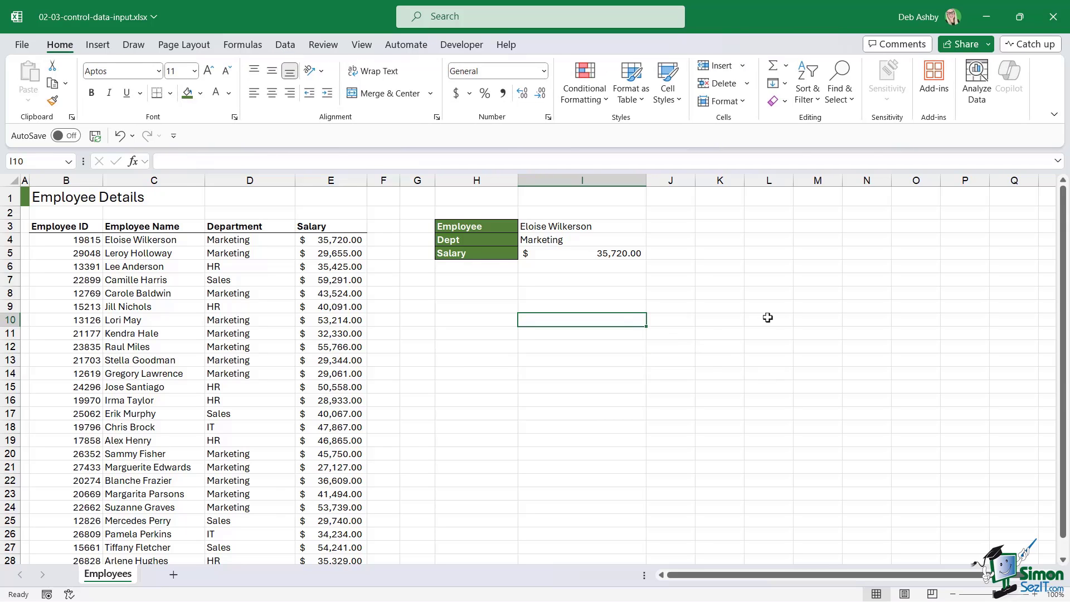
left_click(721, 316)
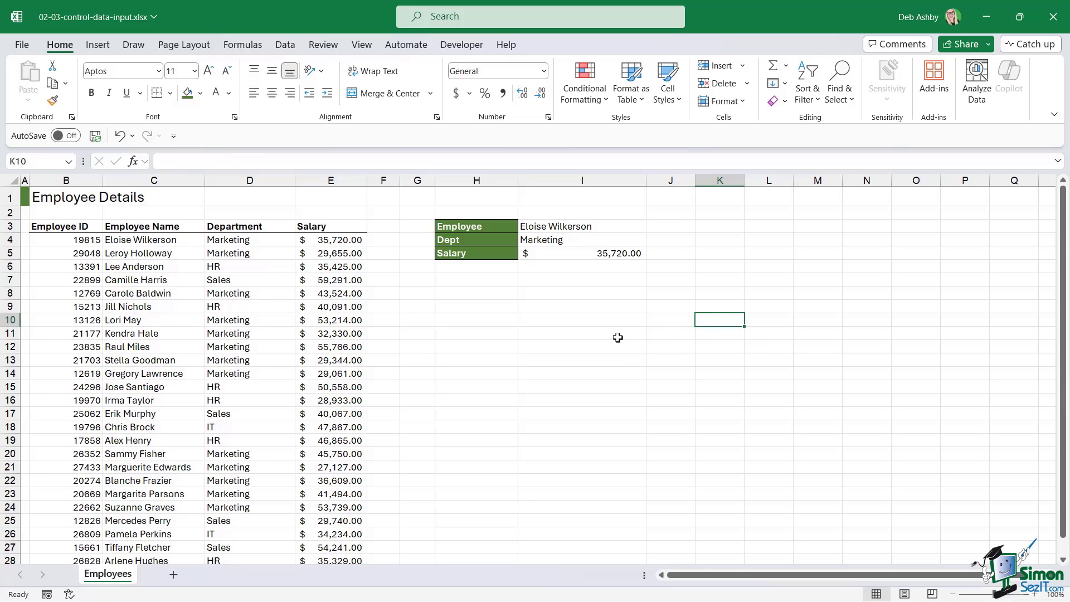
- Choose the row 6 employee from the drop-down list in lookup cell I3
left_click(586, 224)
left_click(651, 226)
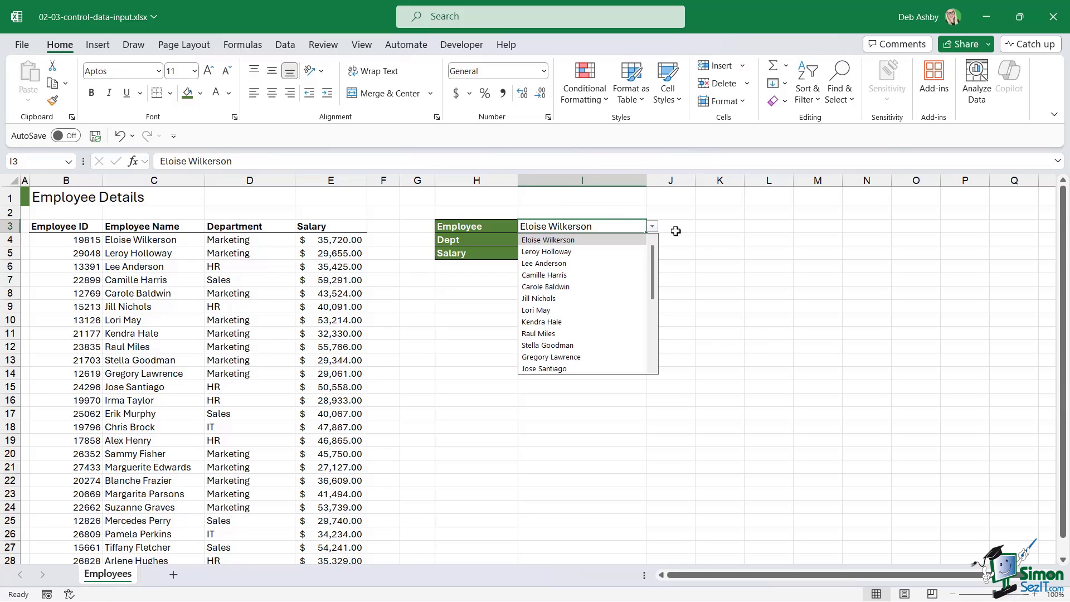
left_click(611, 263)
left_click(768, 266)
- Inspect the Dept and Salary formulas in I4 and I5, and look through the employee list down to row 29
left_click(594, 238)
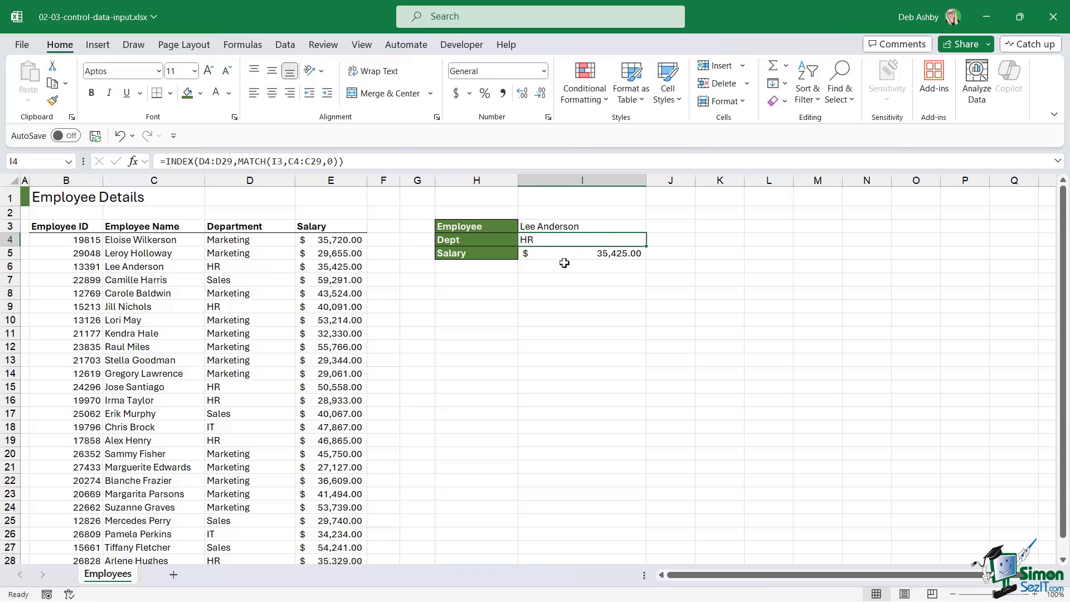
left_click(574, 255)
left_click(581, 240)
left_click(173, 348)
scroll(189, 342, "down", 4)
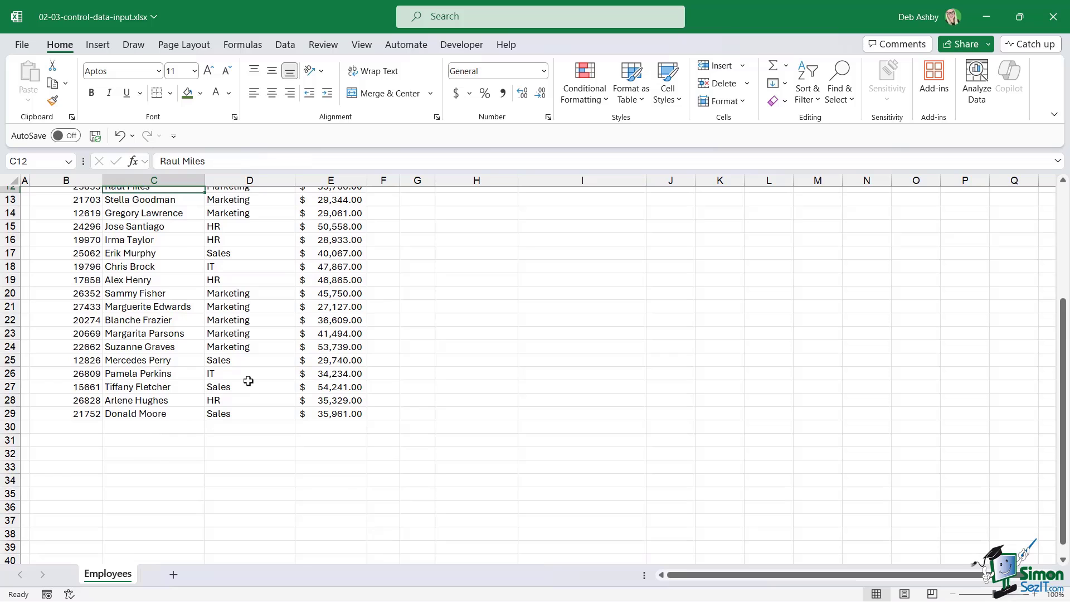
scroll(248, 380, "up", 4)
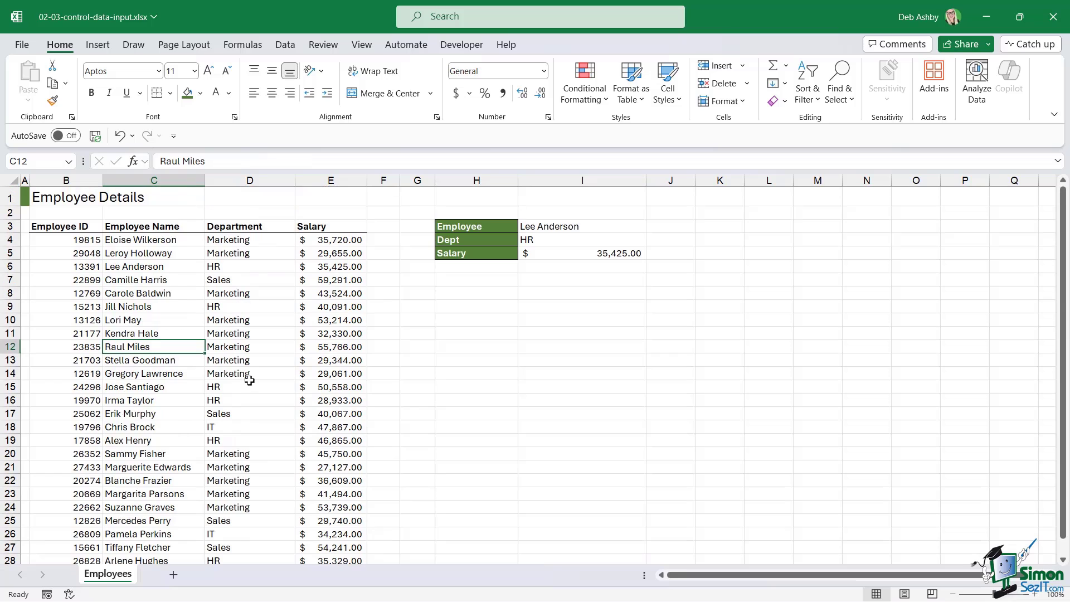
- View the drop-down choices in I3, and review the Dept and Salary lookup cells I4:I5
left_click(611, 229)
left_click(652, 227)
left_click(774, 283)
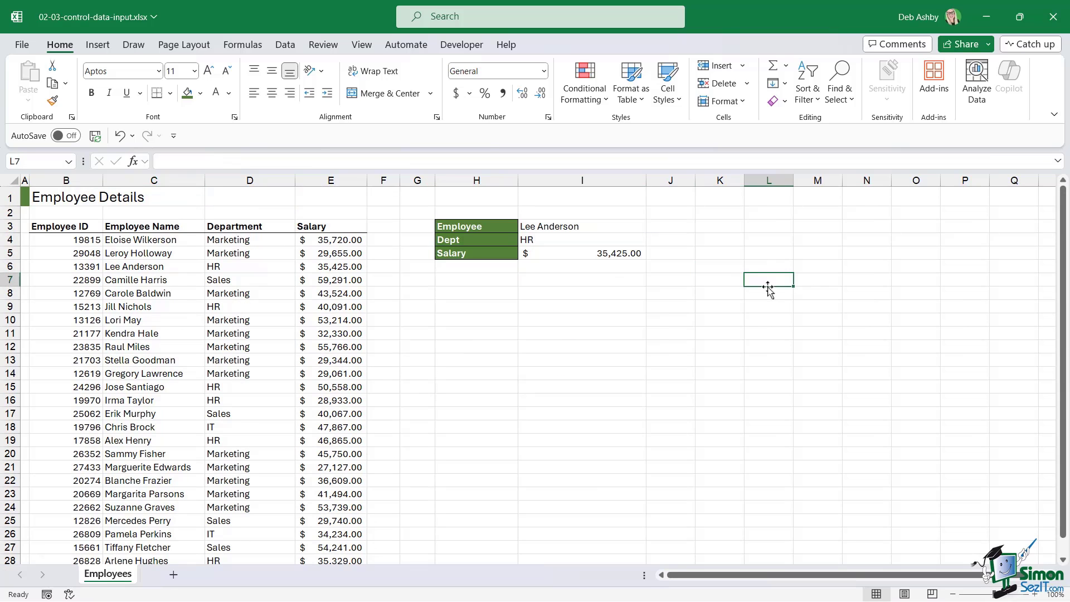
left_click(537, 239)
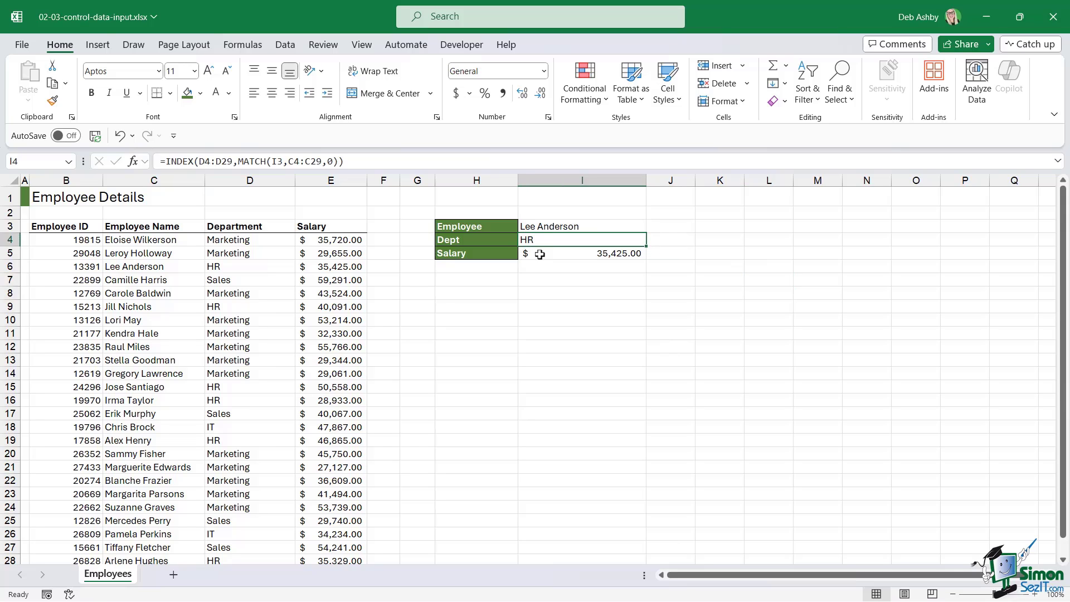
left_click(552, 253)
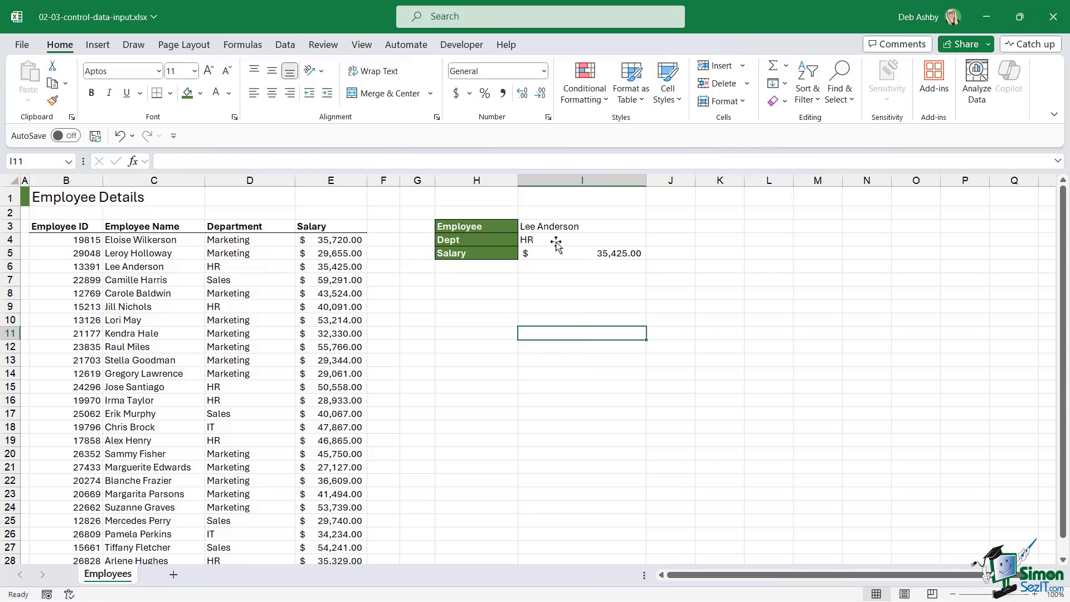
left_click_drag(555, 245, 557, 253)
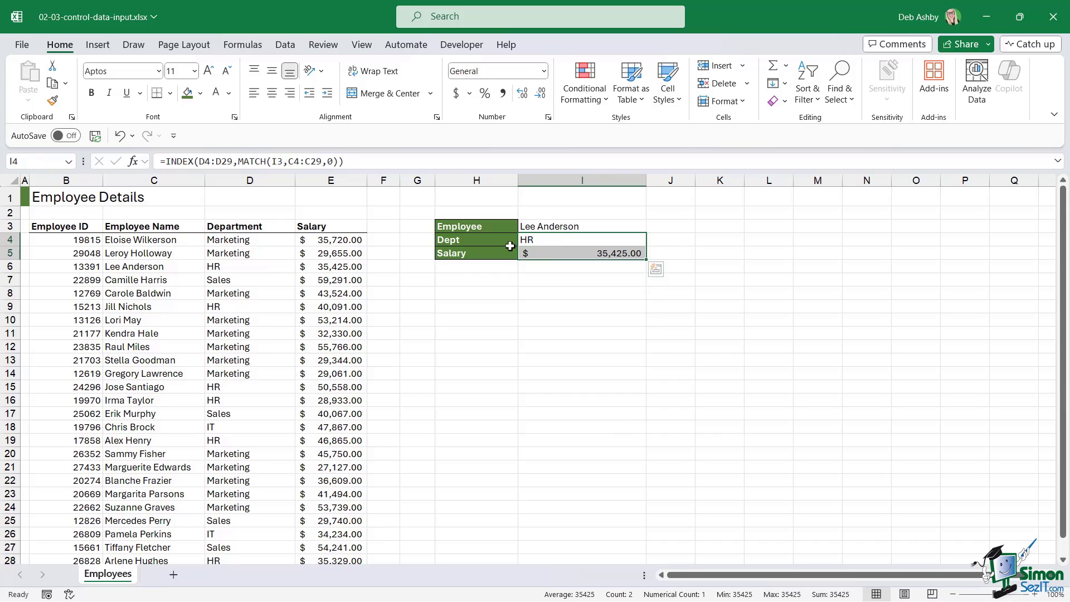
left_click(588, 360)
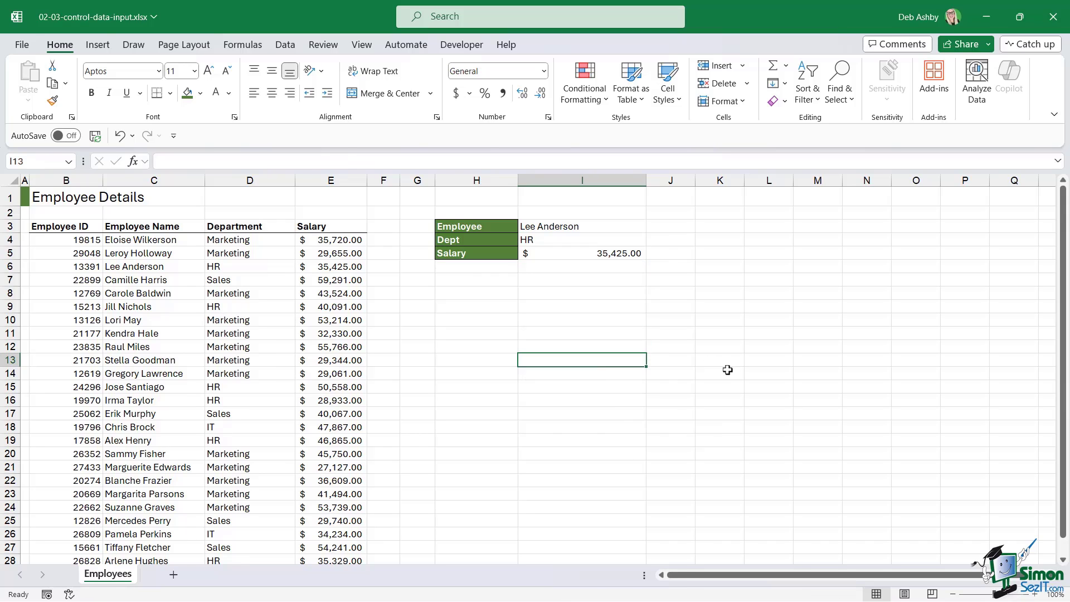
left_click(644, 307)
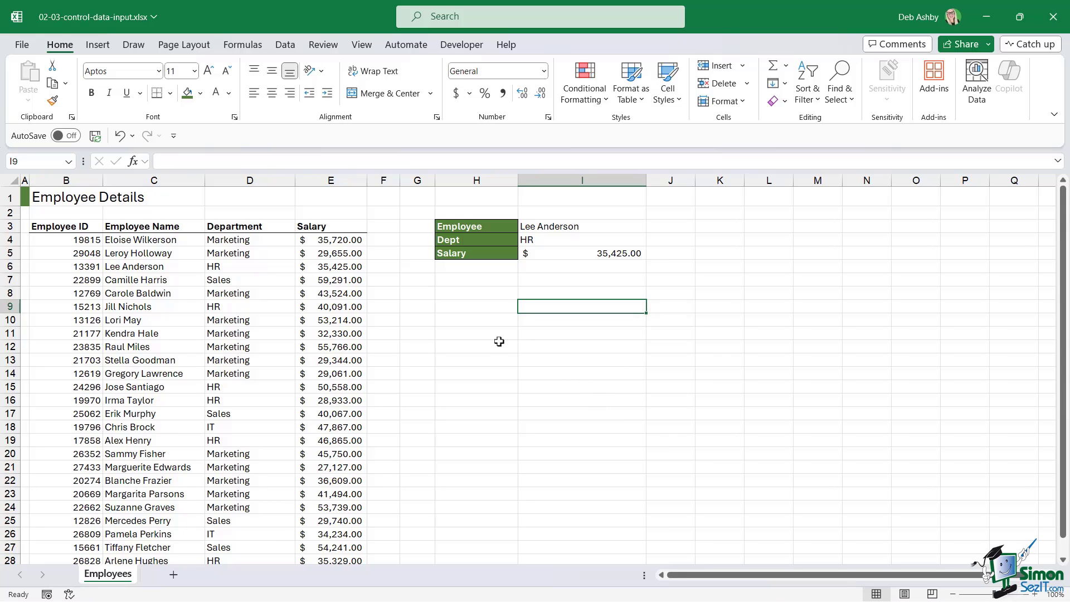
left_click(488, 307)
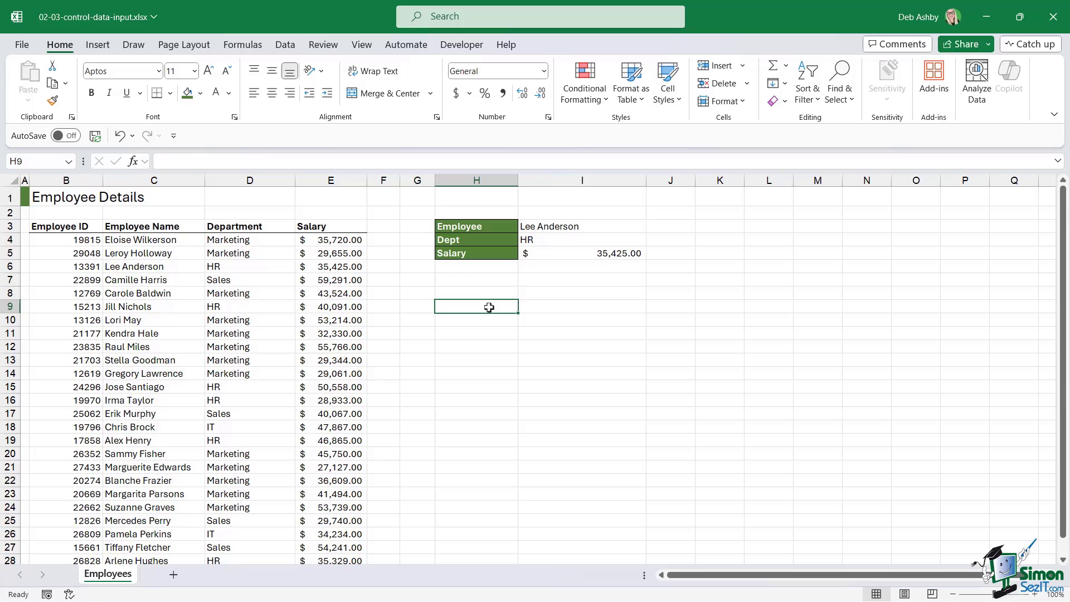
type("weerwe")
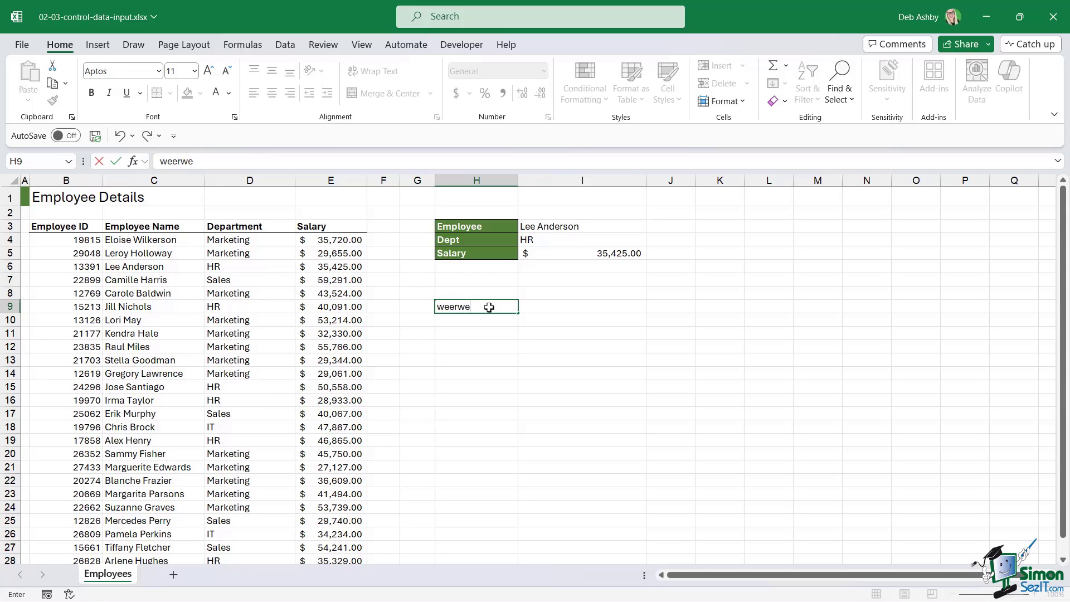
key("Escape")
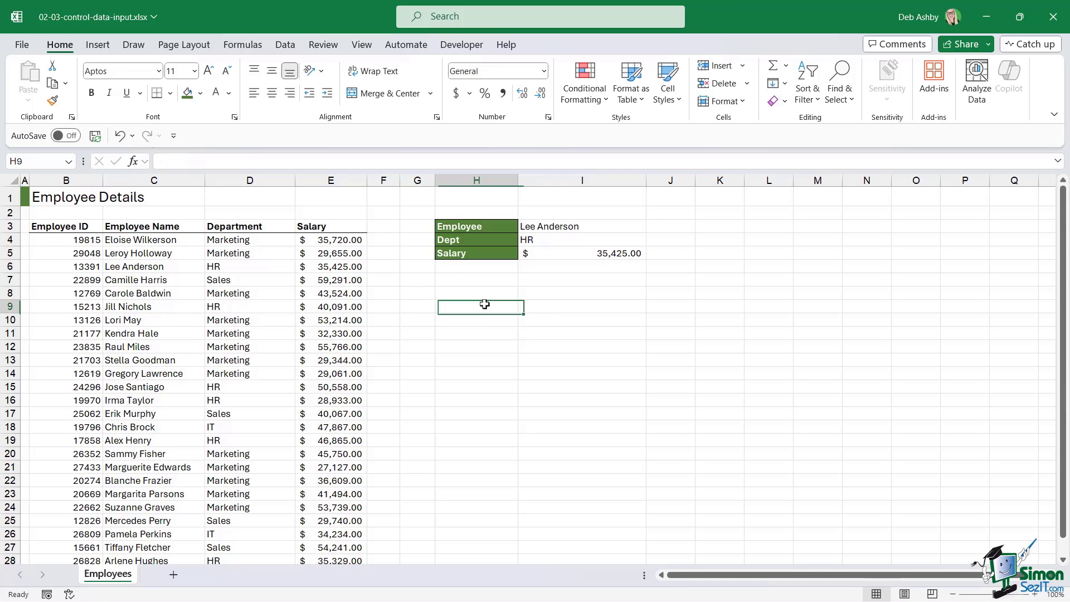
- Check the Protection settings of empty cell H9 in Format Cells, and close the dialog without changing anything
right_click(485, 304)
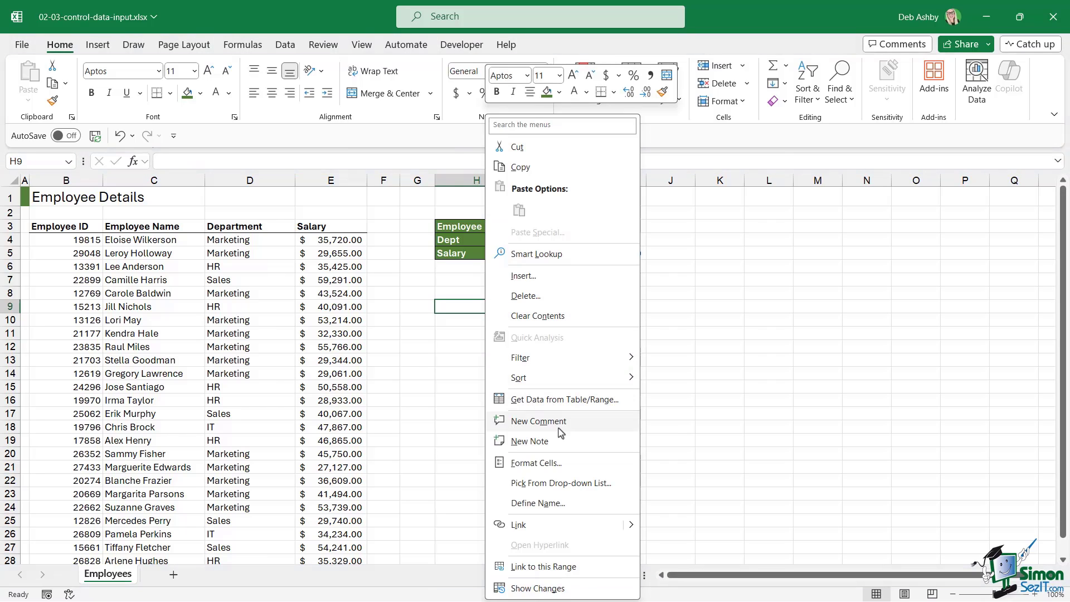
left_click(536, 463)
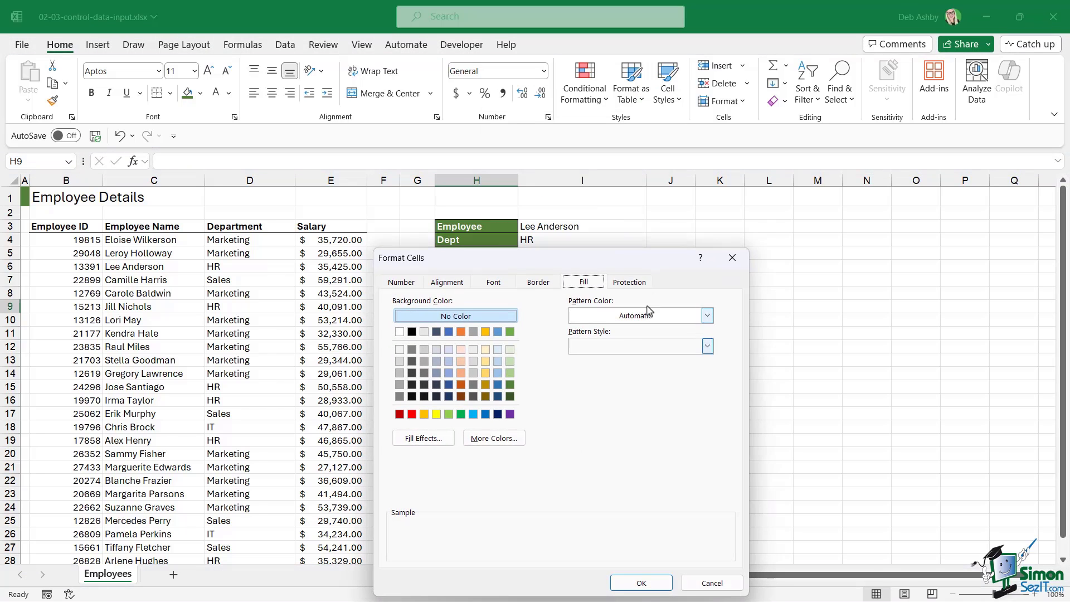
left_click(644, 282)
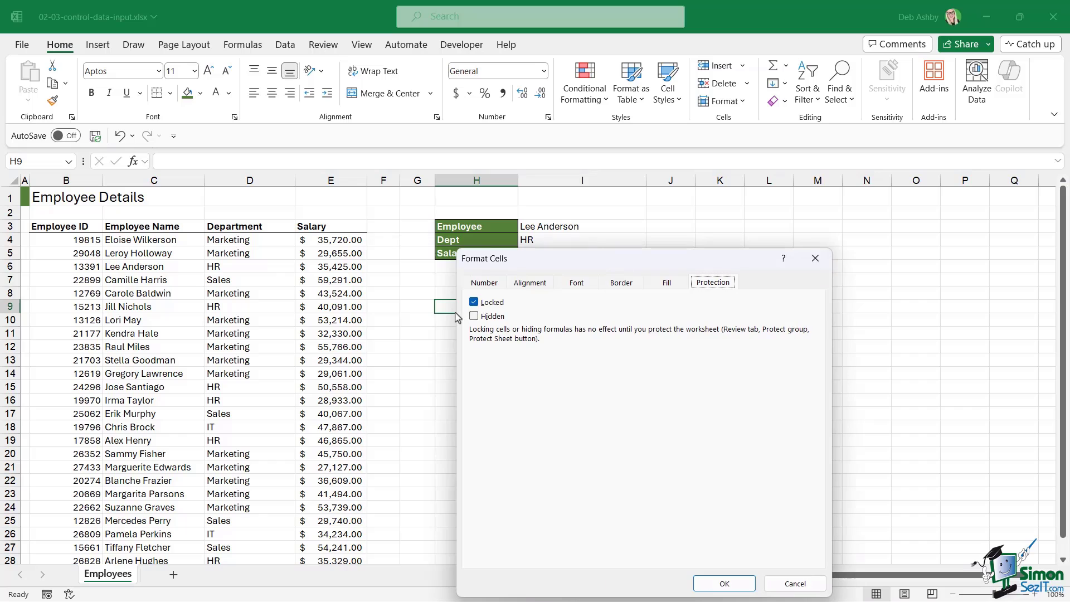
left_click_drag(597, 261, 810, 232)
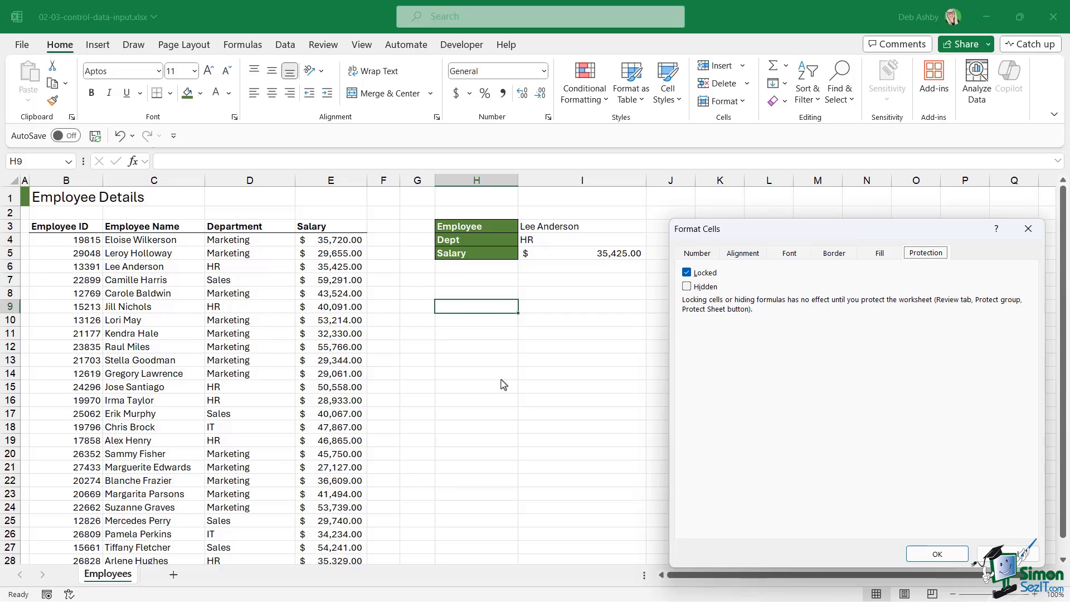
left_click(1003, 553)
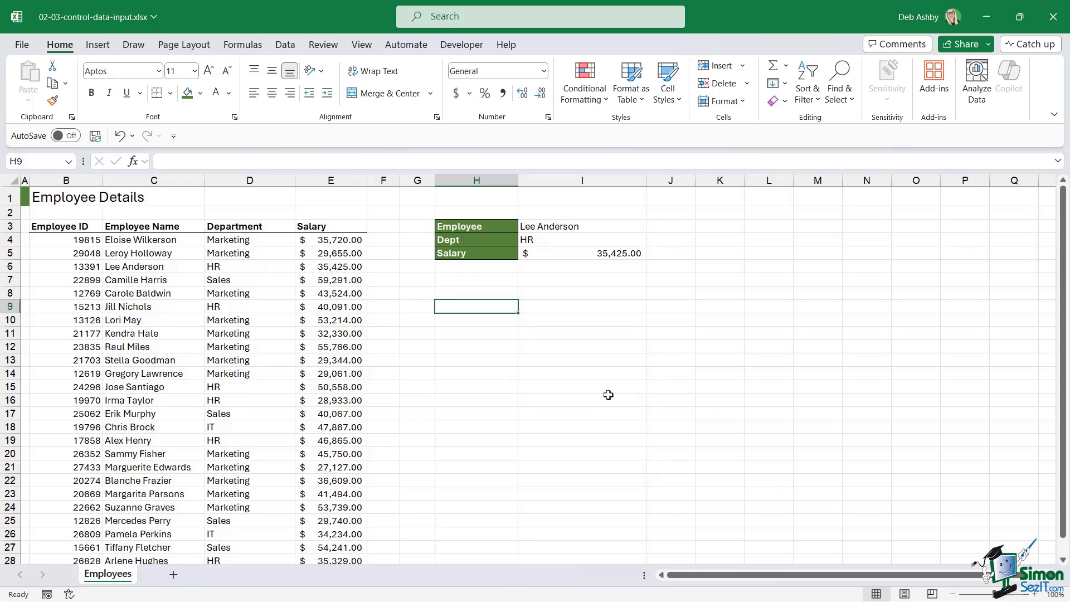
left_click(443, 417)
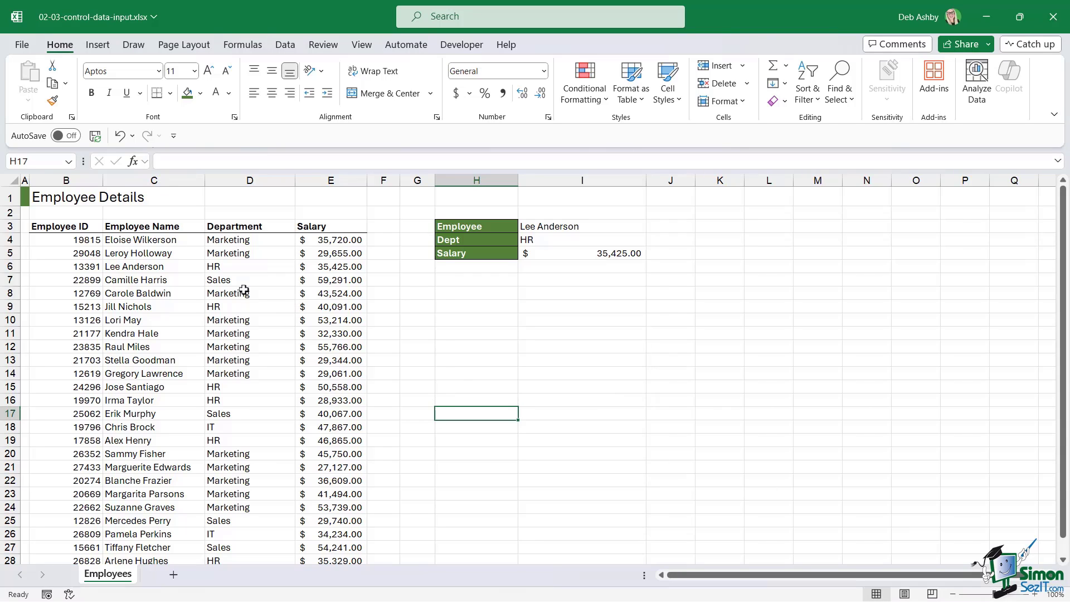
- Unlock the employee data in B4:E29 and the lookup cell I3 by clearing their Locked protection setting
left_click_drag(49, 240, 333, 246)
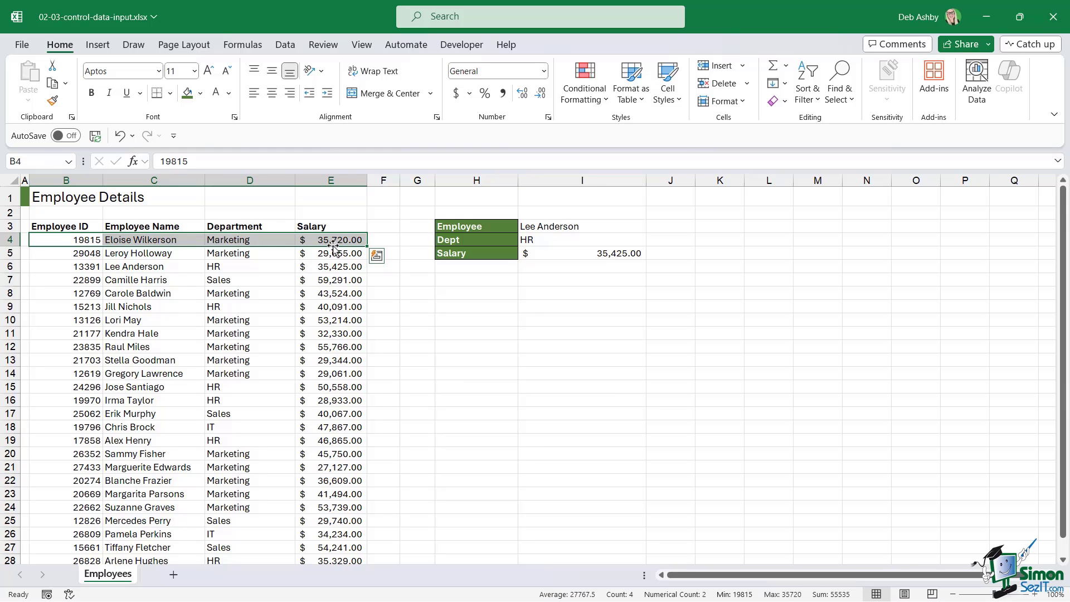
key("ctrl+shift+Down")
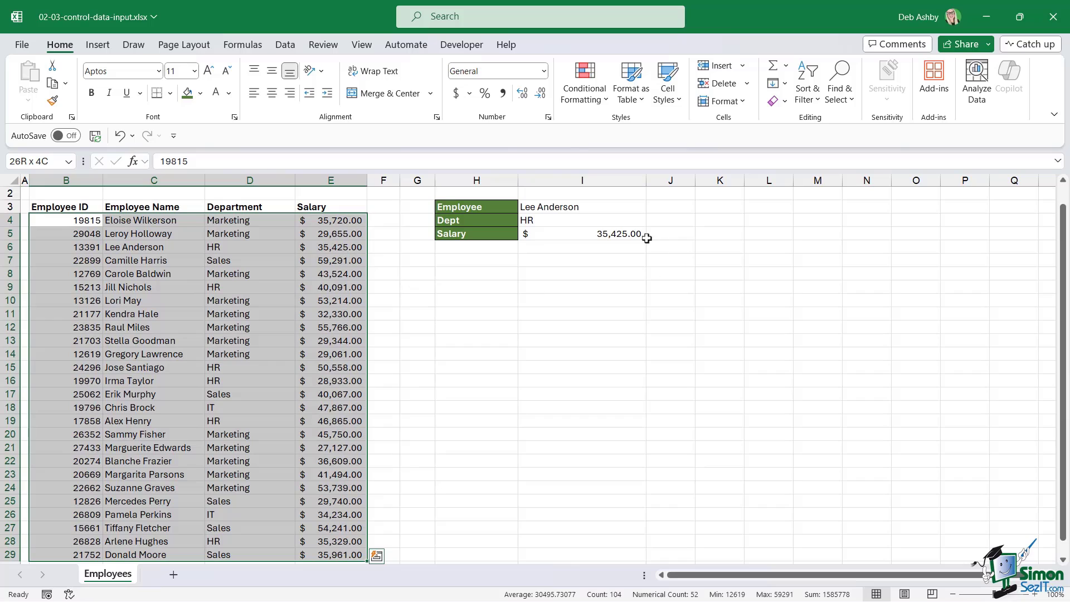
left_click(603, 209, "ctrl")
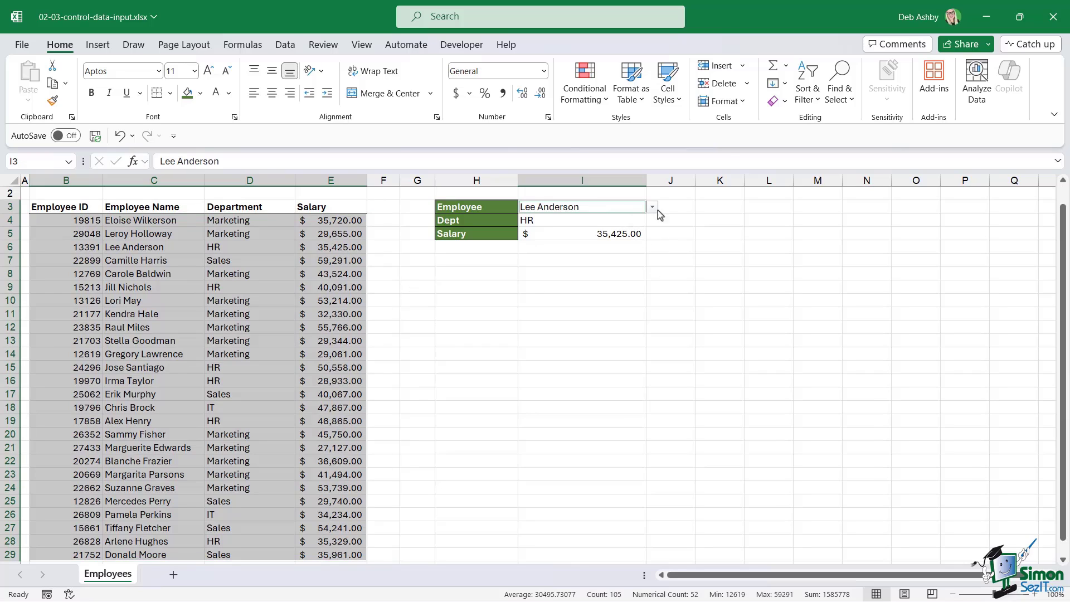
right_click(351, 223)
left_click(401, 508)
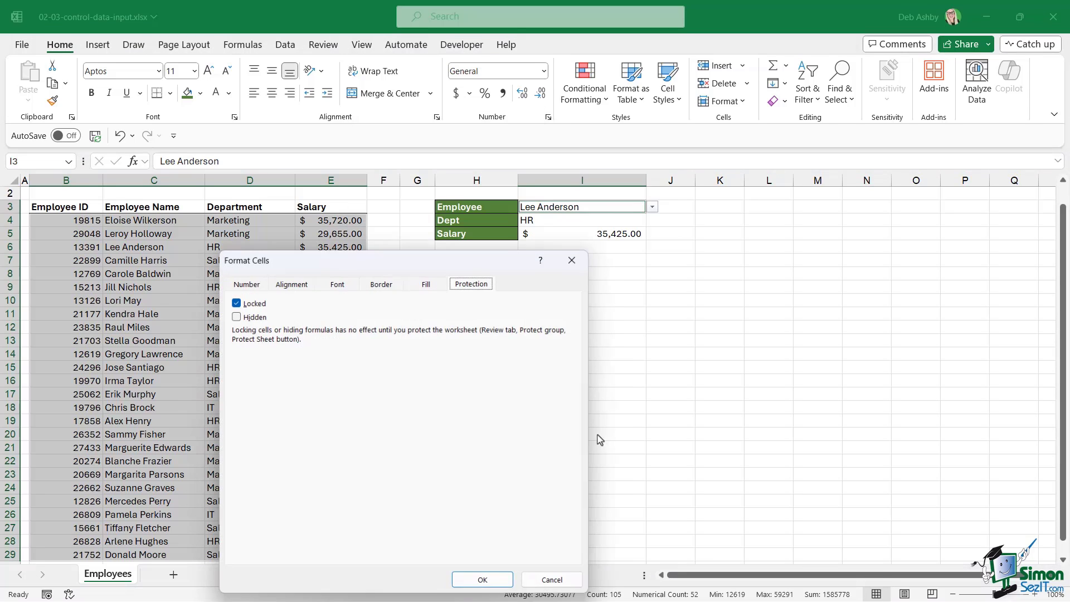
left_click(237, 302)
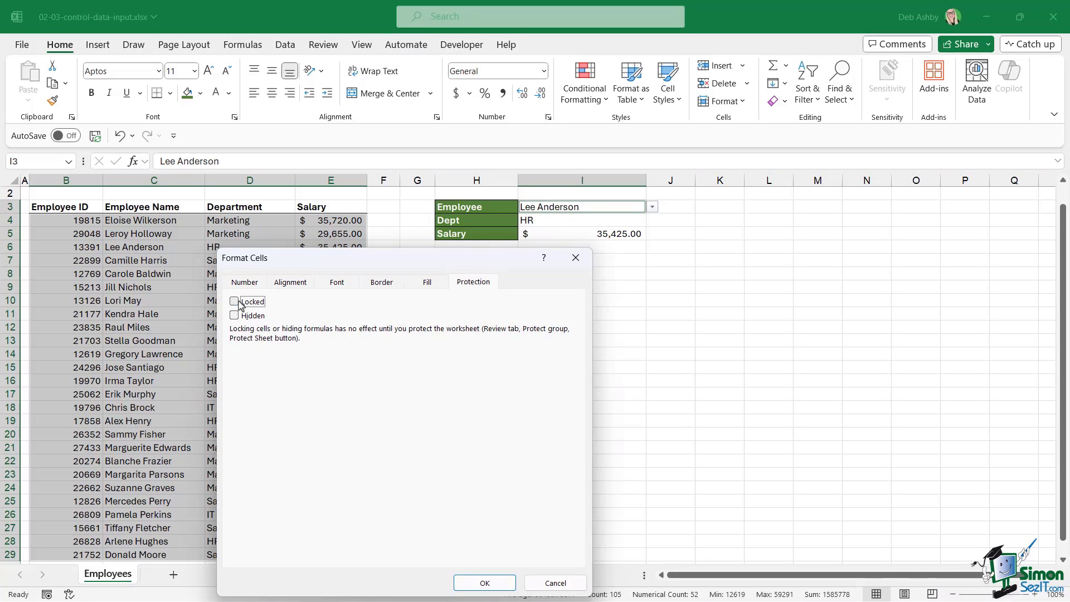
left_click(497, 583)
left_click(571, 430)
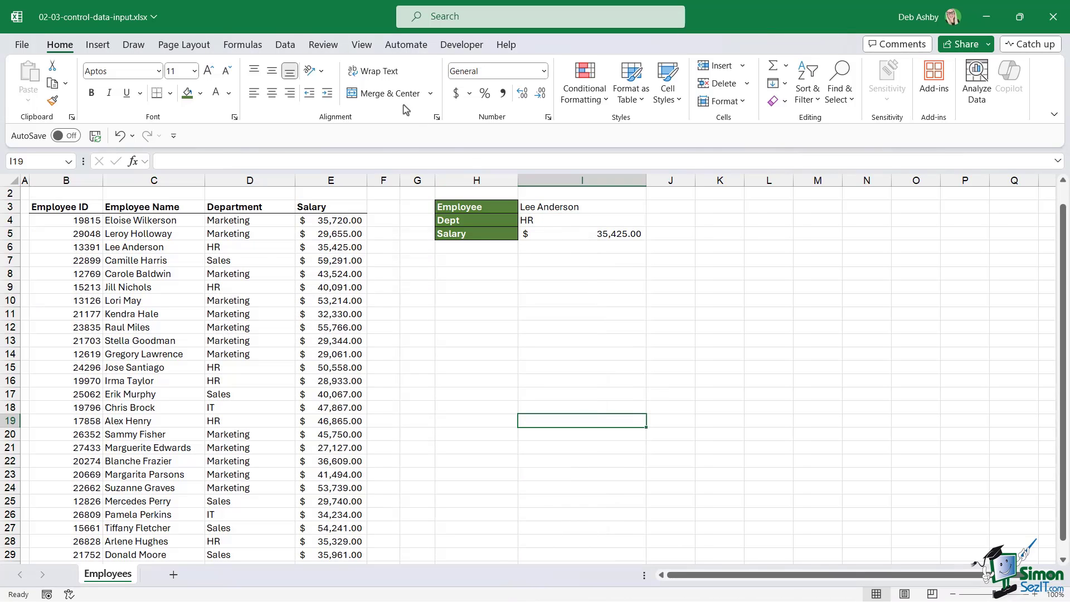
- Protect the Employees sheet without a password, allowing only selection of locked and unlocked cells
left_click(324, 46)
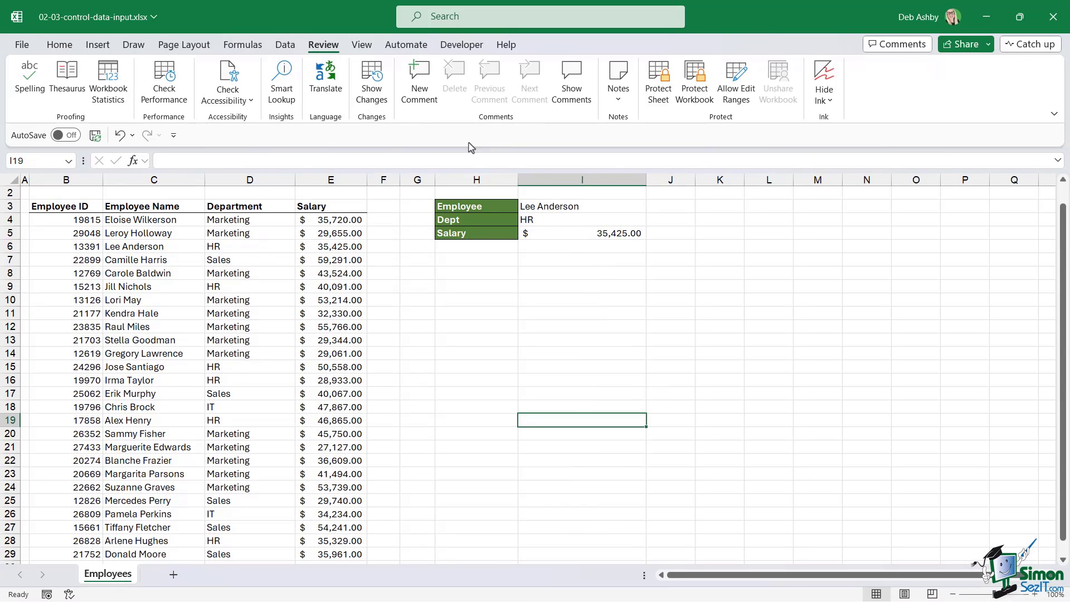
left_click(657, 87)
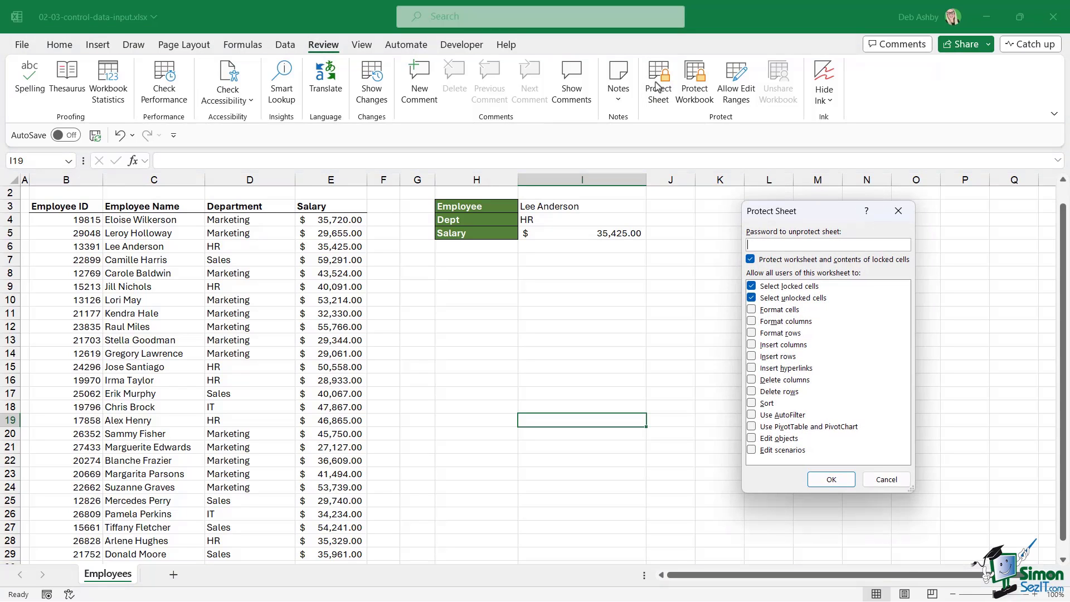
left_click(828, 479)
left_click(683, 340)
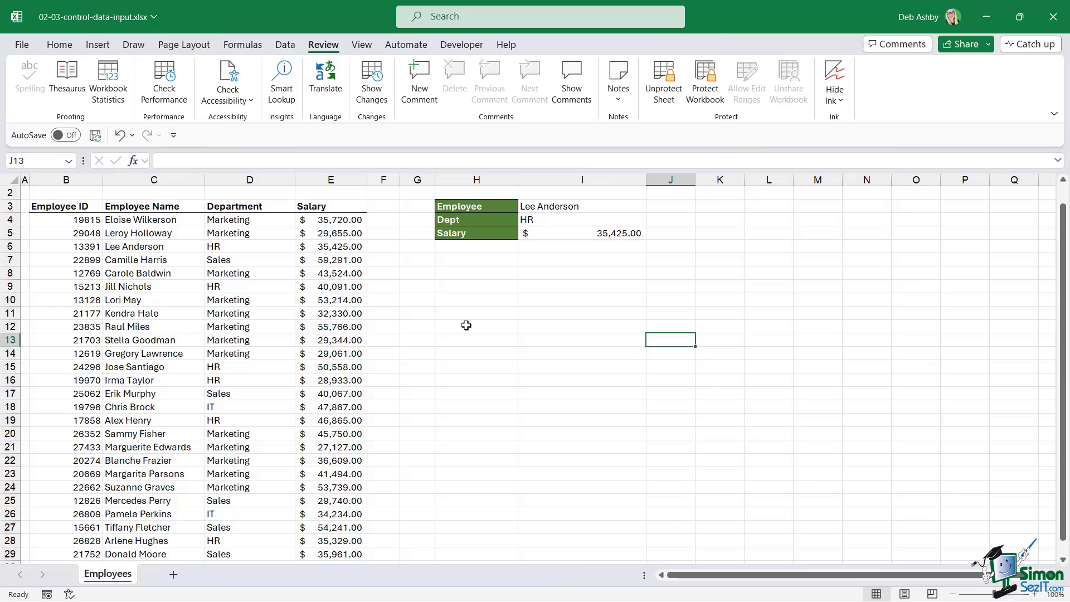
- Test that the employee data is editable by changing the department in D24 to Sales
left_click(306, 310)
scroll(515, 310, "up", 1)
scroll(277, 337, "down", 3)
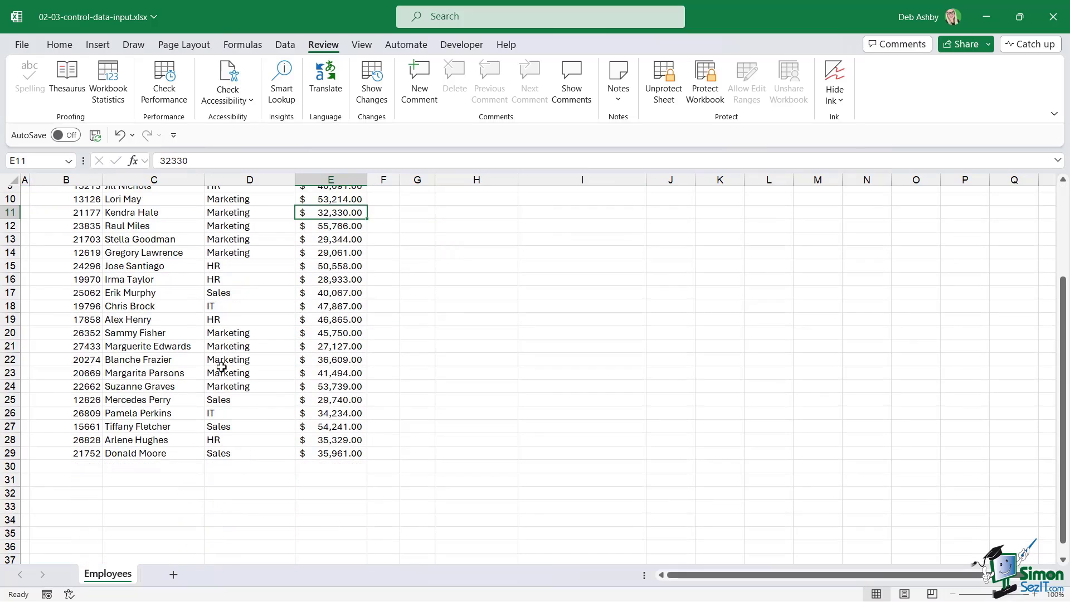
left_click(245, 386)
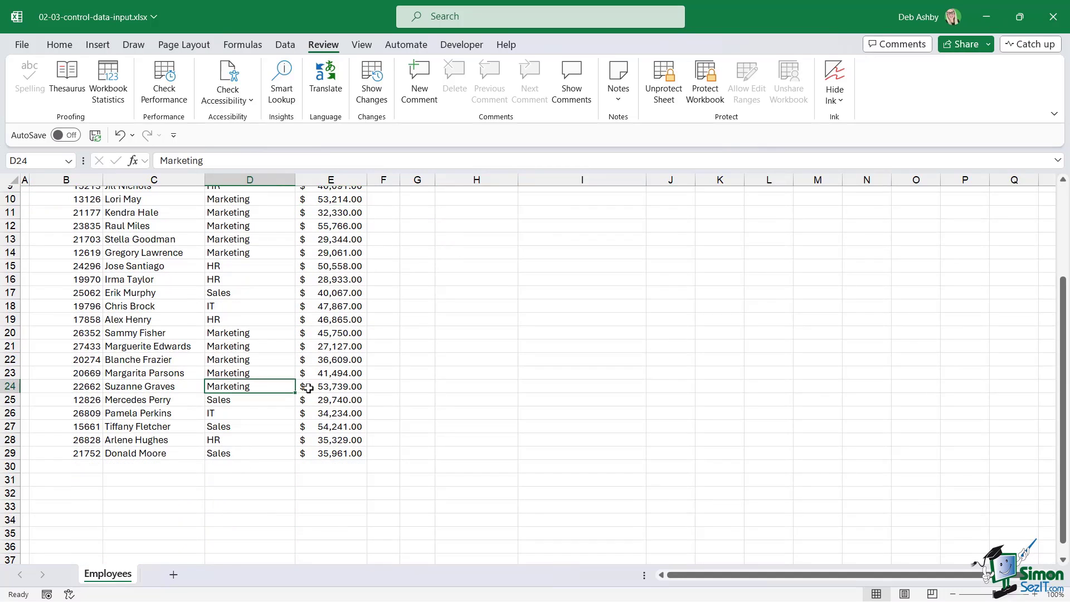
type("Sales")
key("Return")
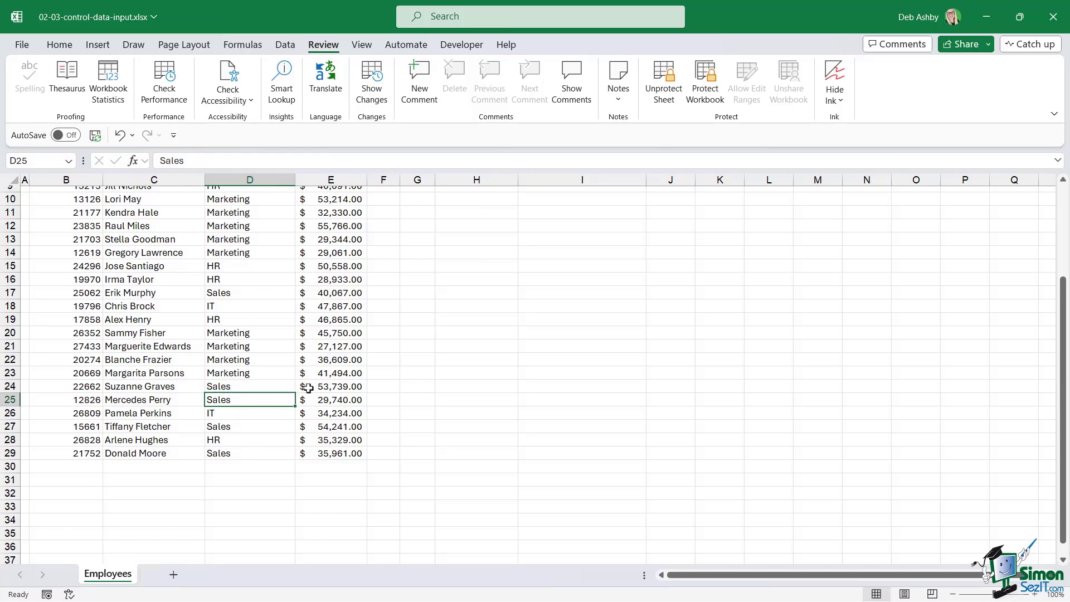
- Try to edit the locked Dept formula in I4, dismiss the alert, and check the Salary cell and employee list
scroll(308, 388, "up", 3)
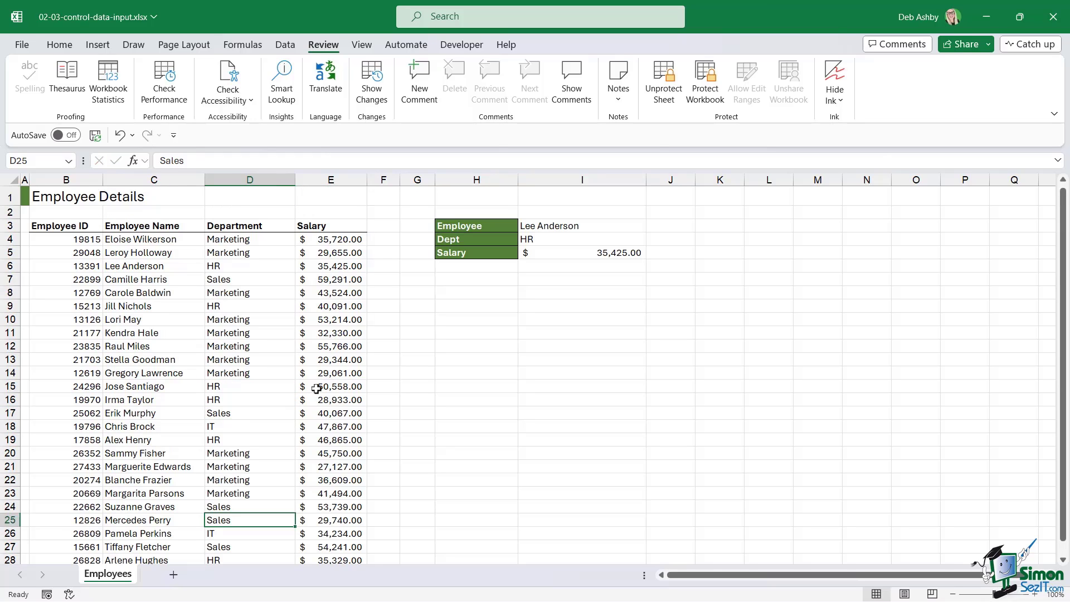
left_click(565, 241)
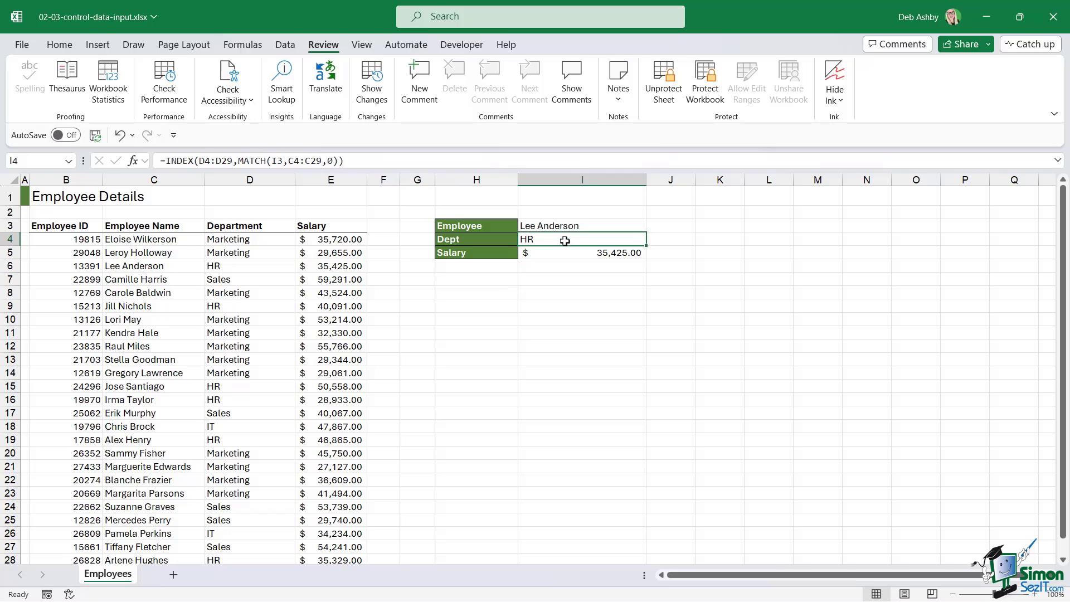
double_click(565, 241)
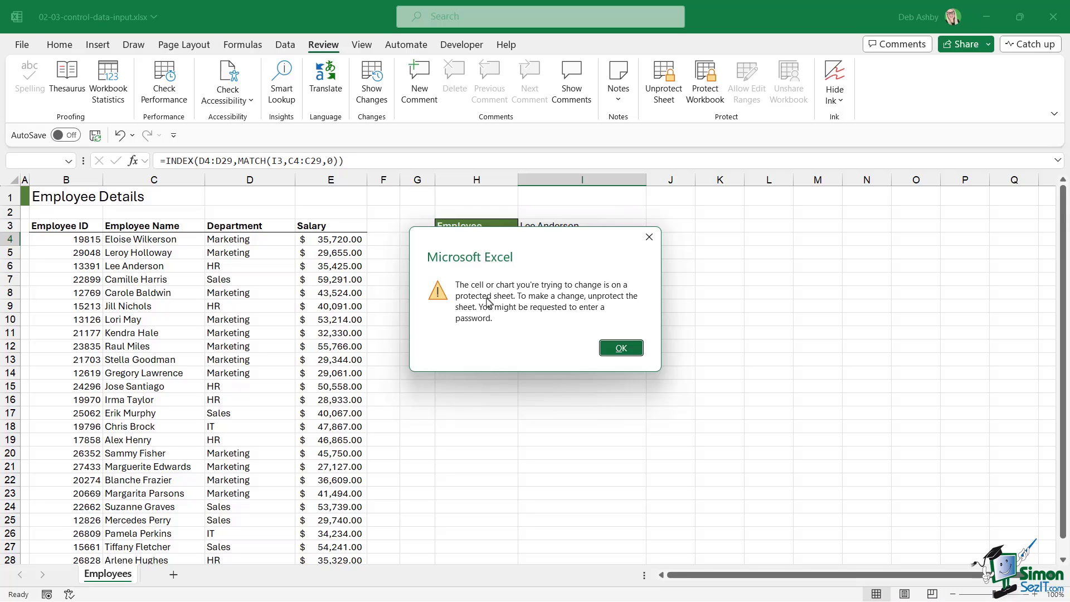
key("Return")
left_click(568, 240)
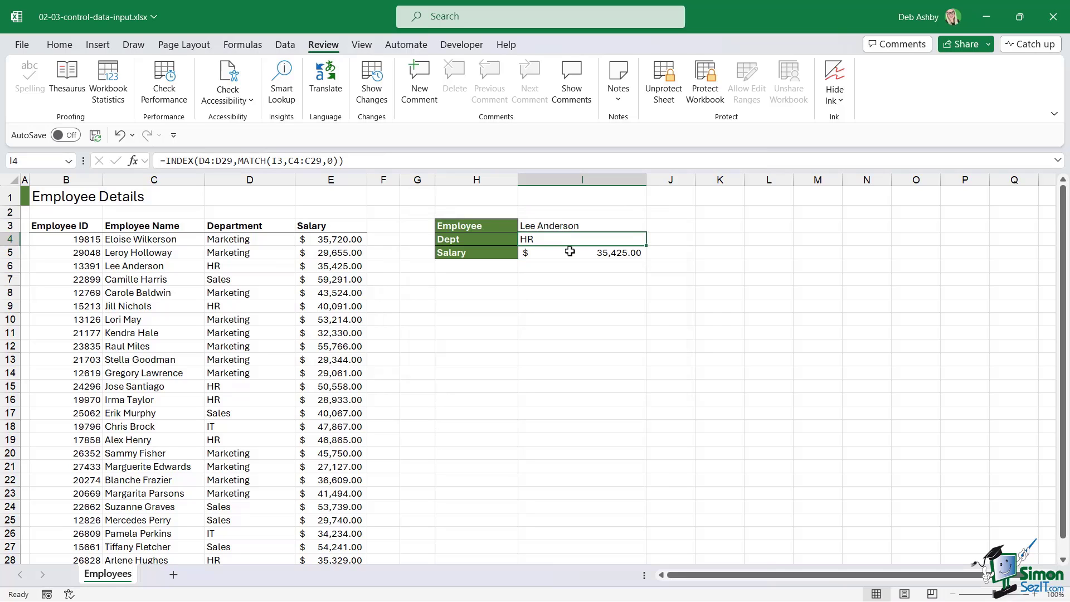
left_click(569, 251)
left_click(195, 281)
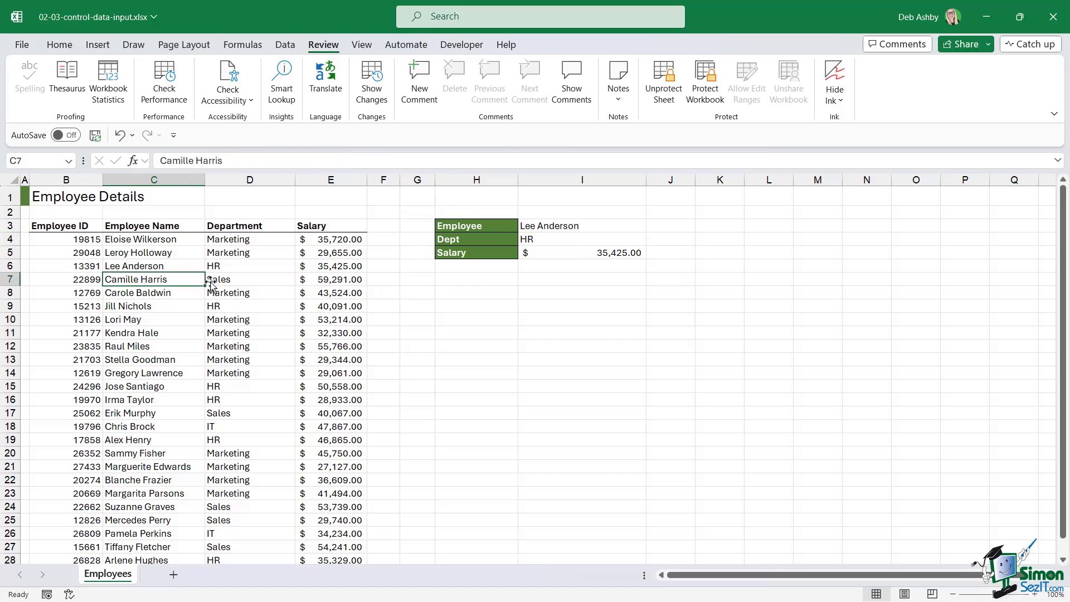
- Test the drop-down in I3 on the protected sheet by choosing the row 9 employee and one further employee
left_click(534, 229)
left_click(649, 225)
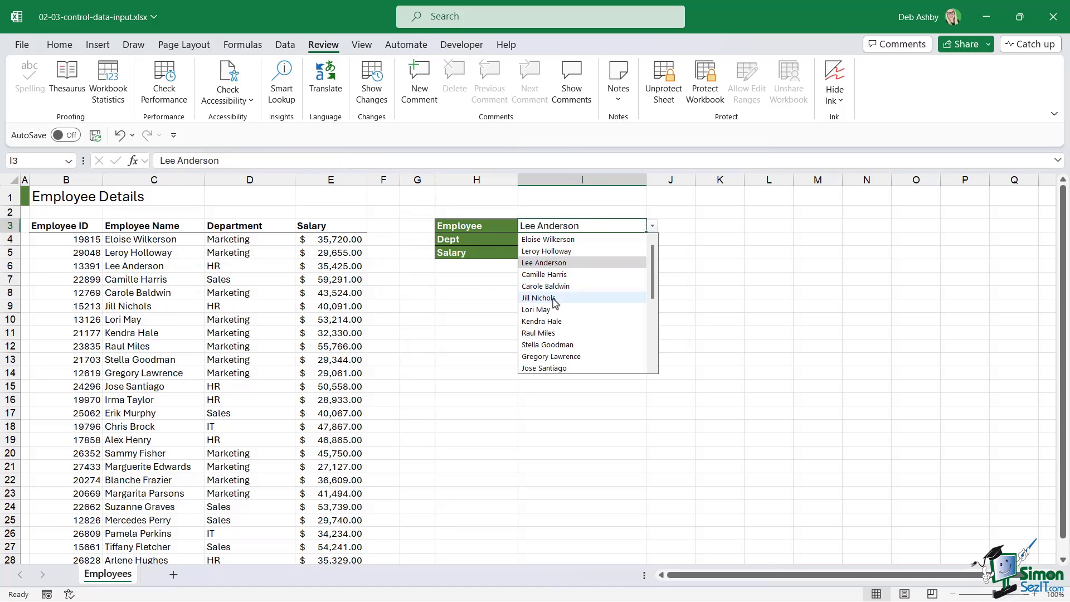
left_click(590, 297)
left_click(649, 226)
left_click(582, 345)
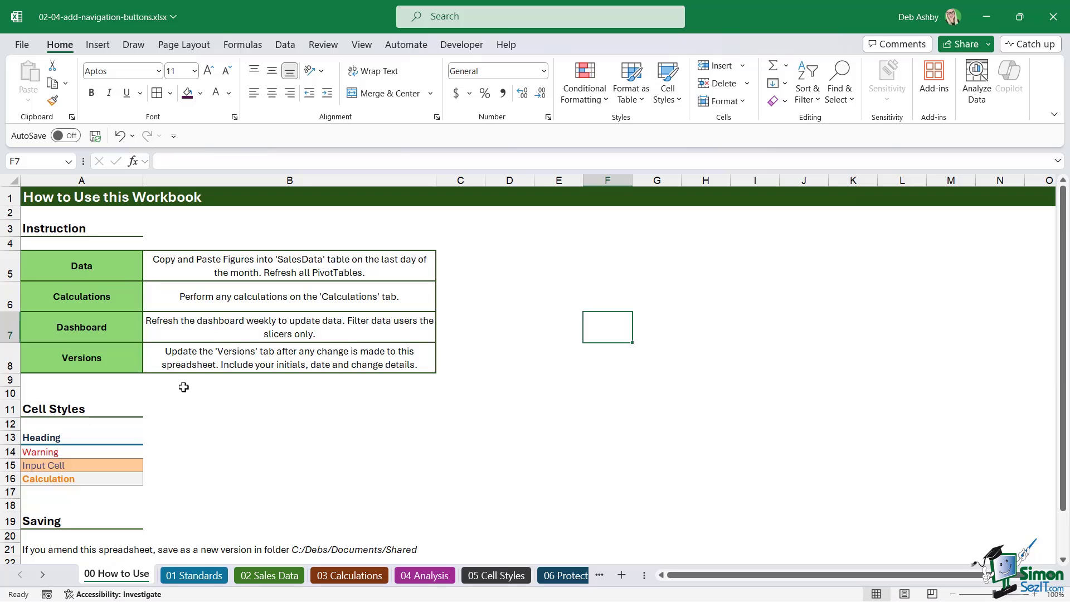
- Look through the sheets from 01 Standards to 04 Analysis in the navigation-buttons workbook, and return to 00 How to Use
left_click(198, 577)
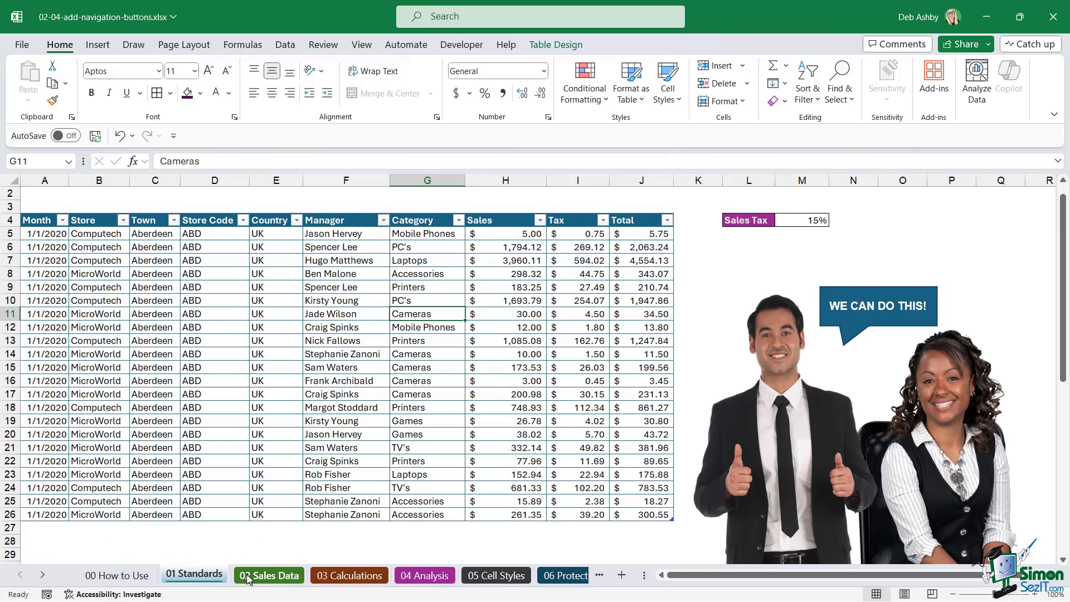
left_click(272, 577)
left_click(339, 576)
left_click(419, 576)
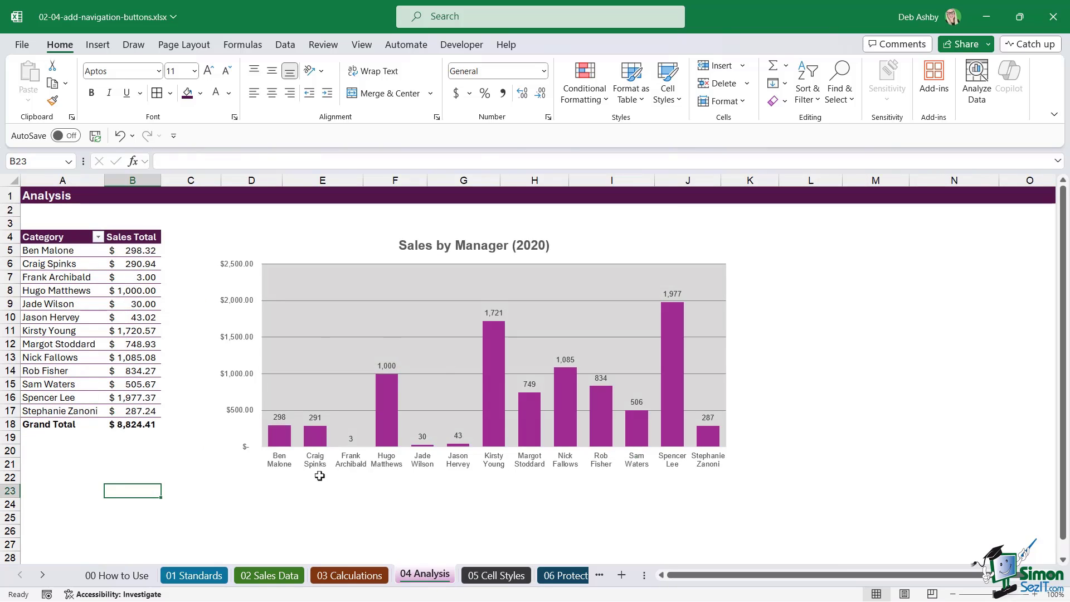
left_click(133, 579)
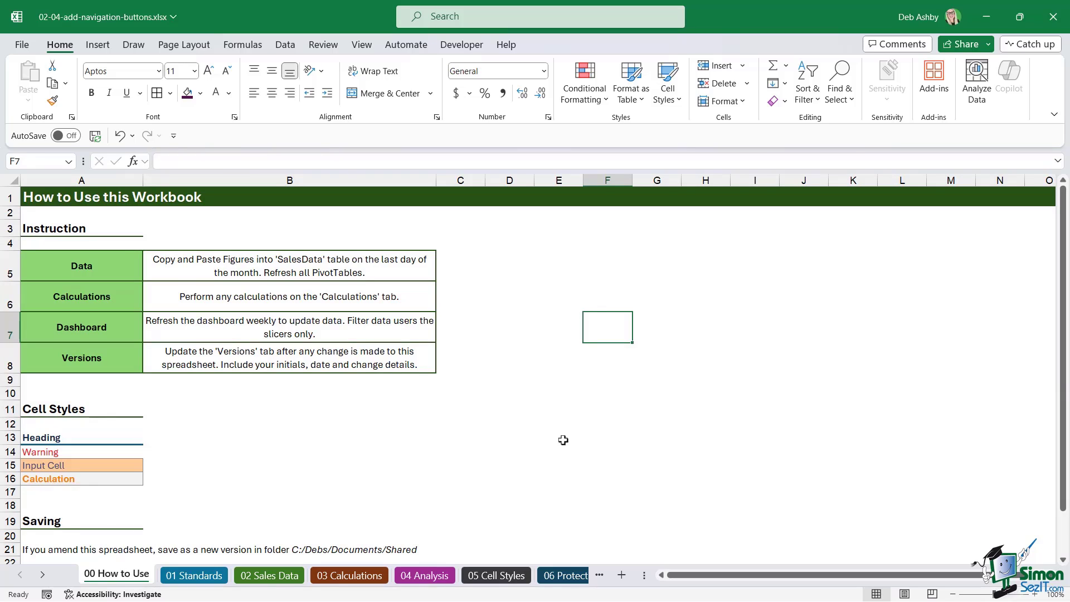
left_click(678, 358)
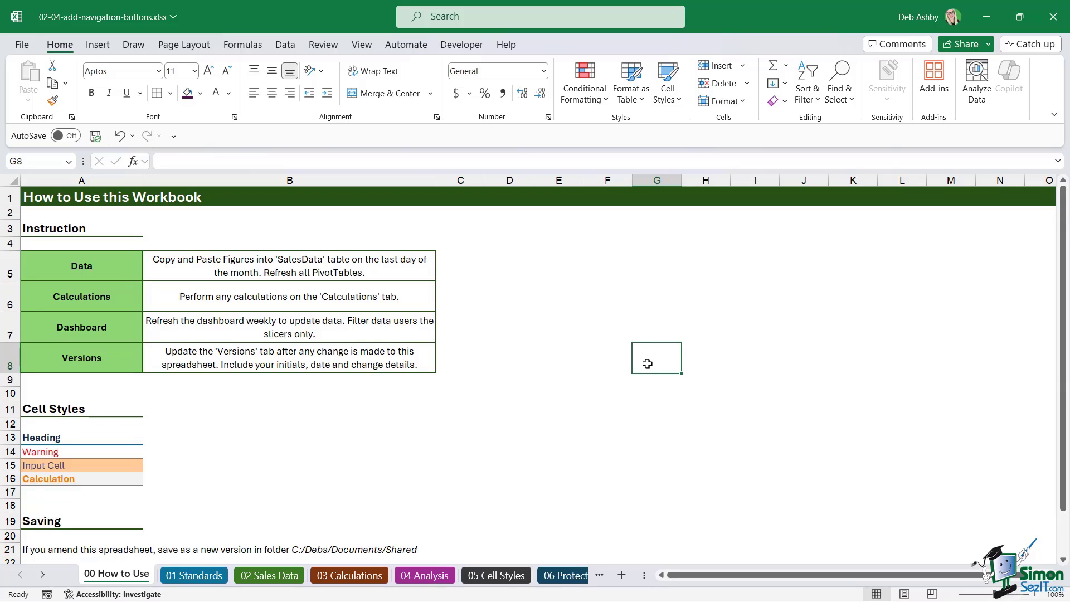
left_click(601, 338)
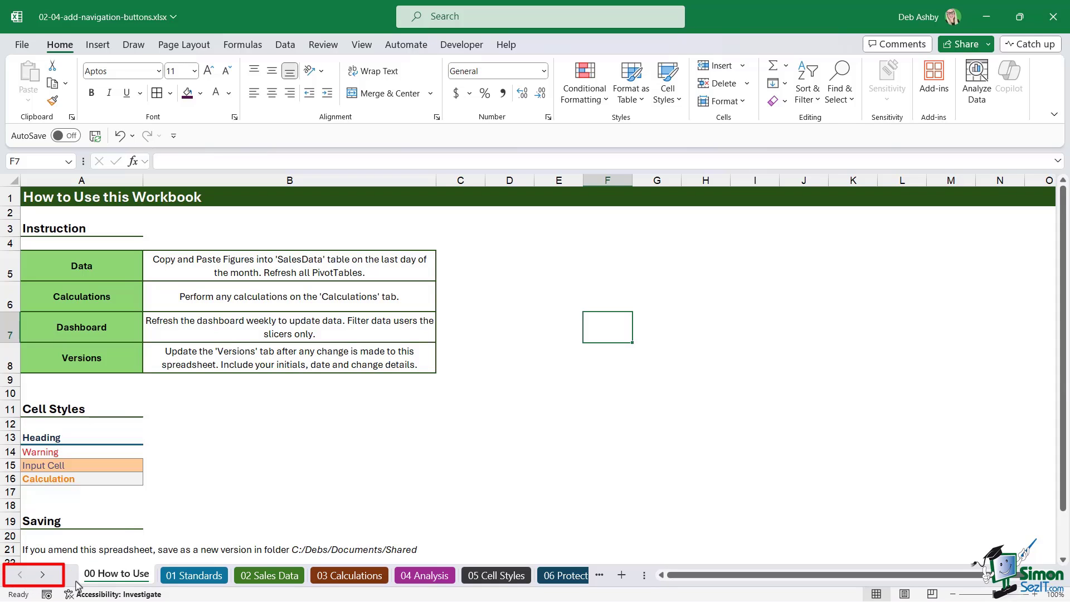
- Jump to the 04 Analysis sheet through the workbook's sheet list, and return to 00 How to Use
right_click(21, 576)
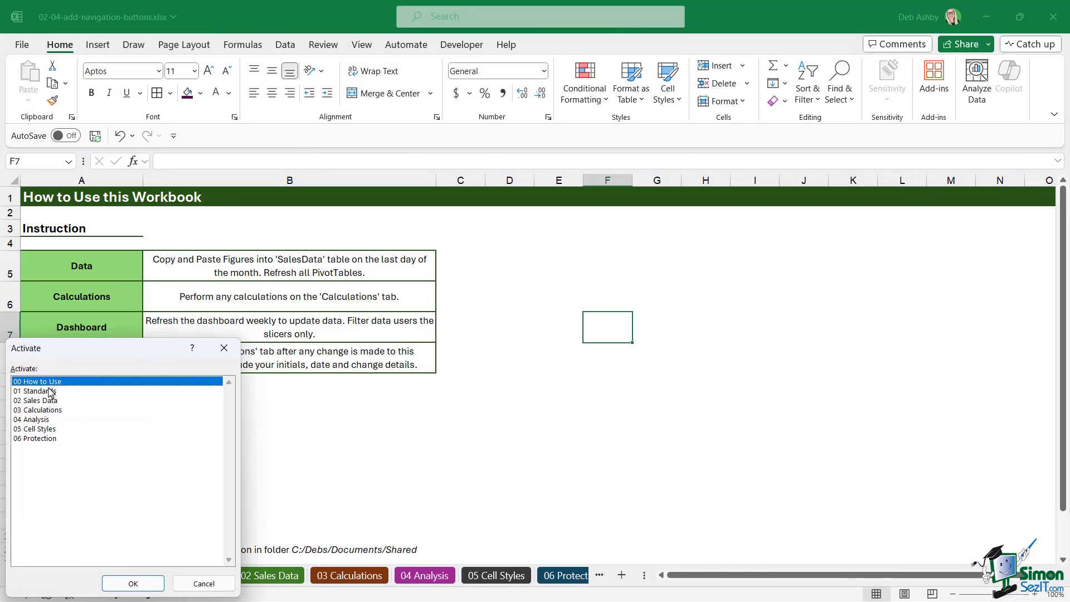
left_click(37, 419)
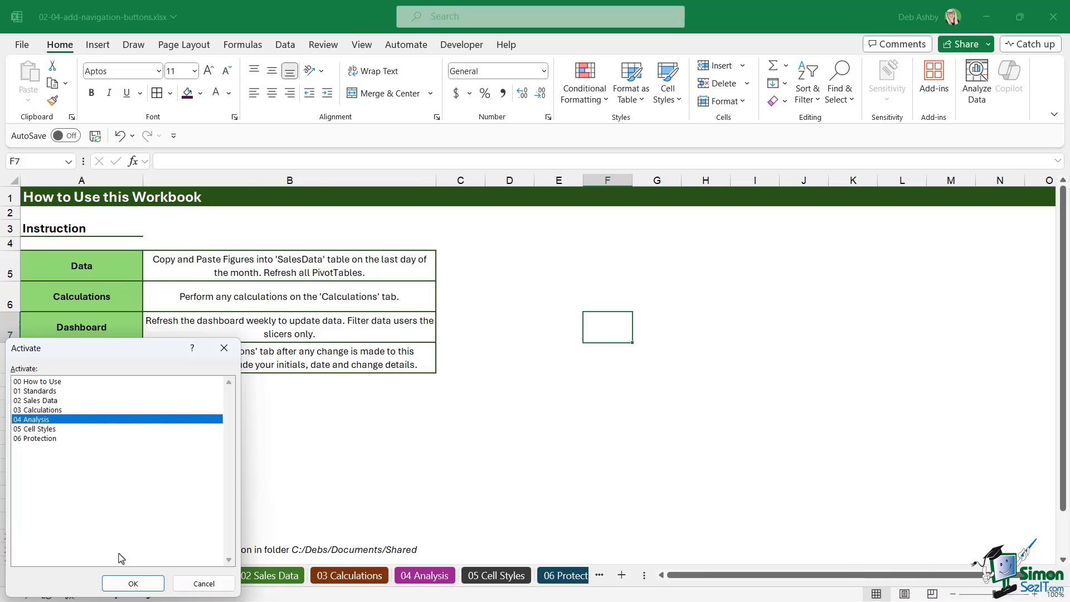
left_click(133, 583)
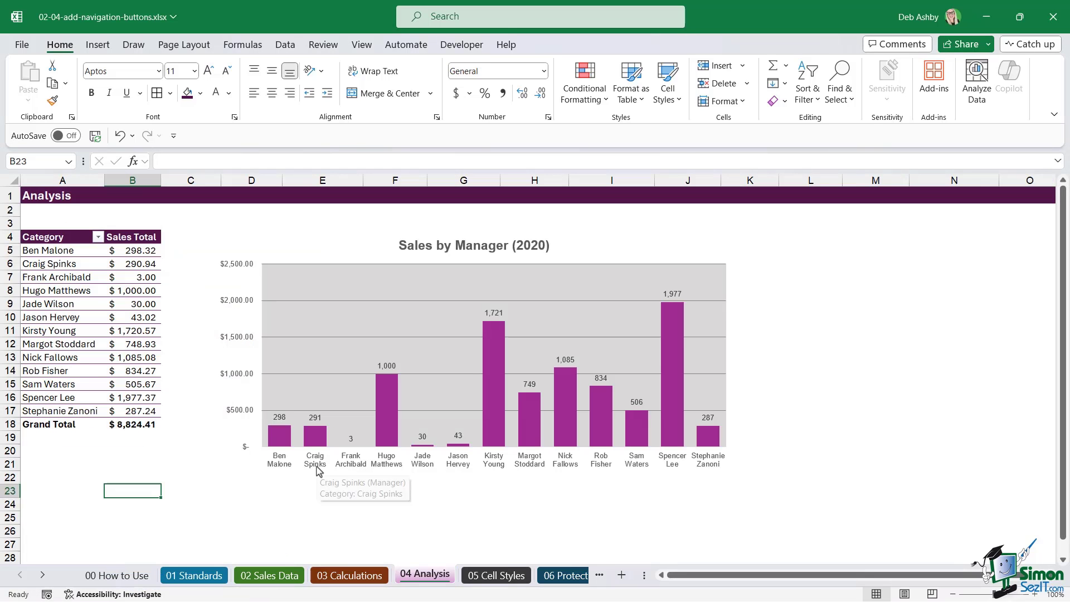
left_click(111, 577)
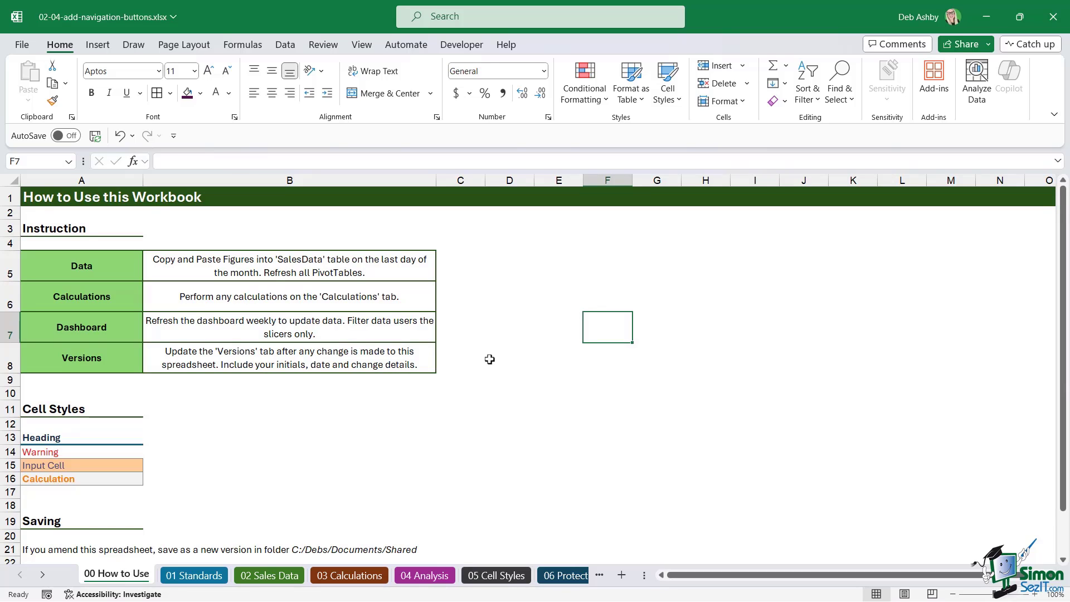
- Insert a blank row above row 3 on the 02 Sales Data sheet
left_click(271, 575)
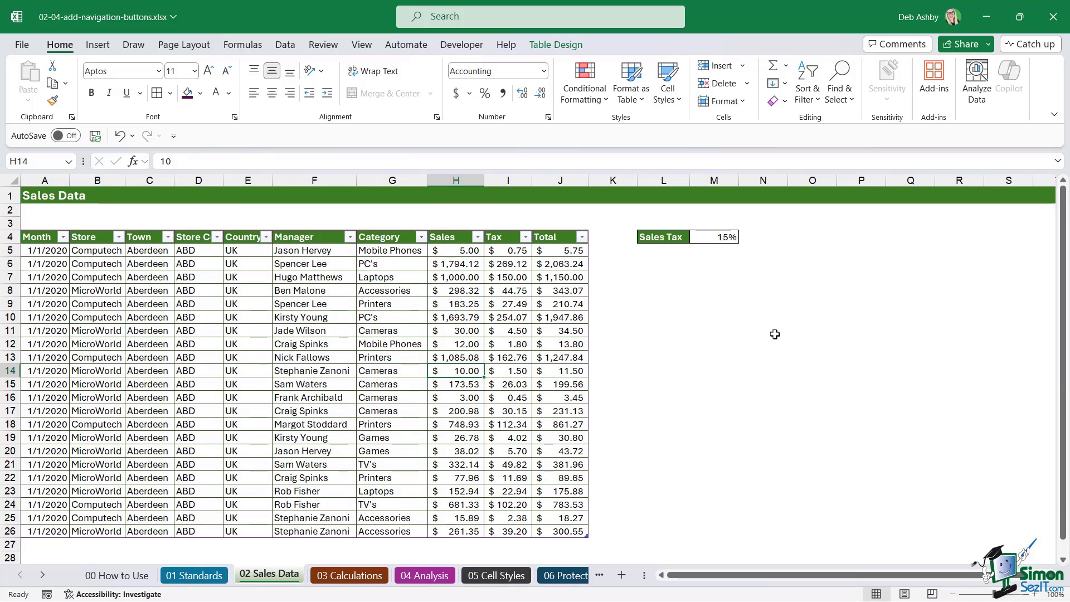
left_click(681, 288)
left_click(461, 305)
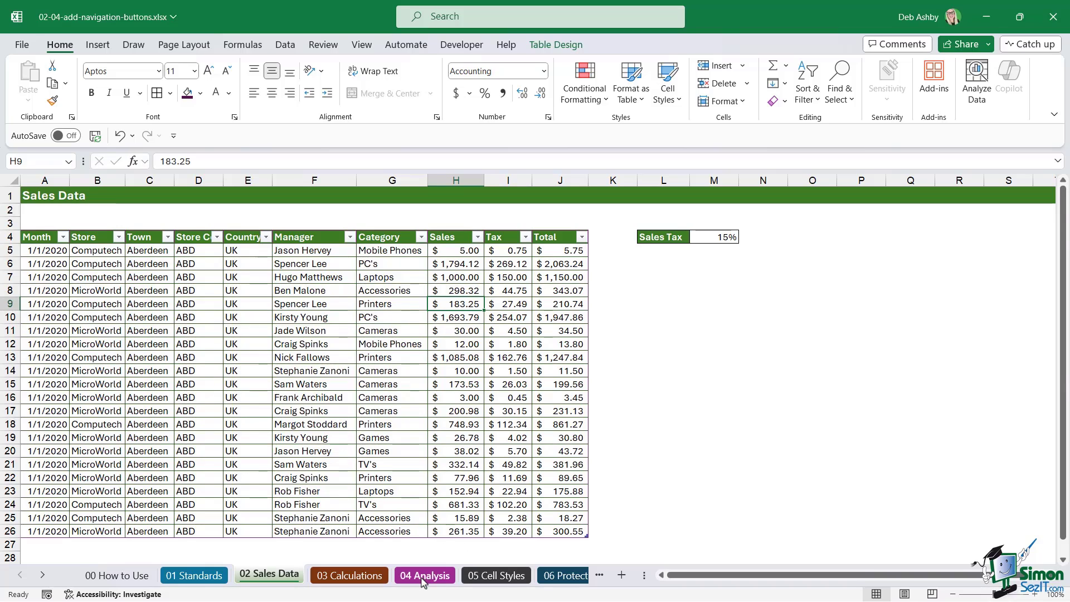
left_click(346, 342)
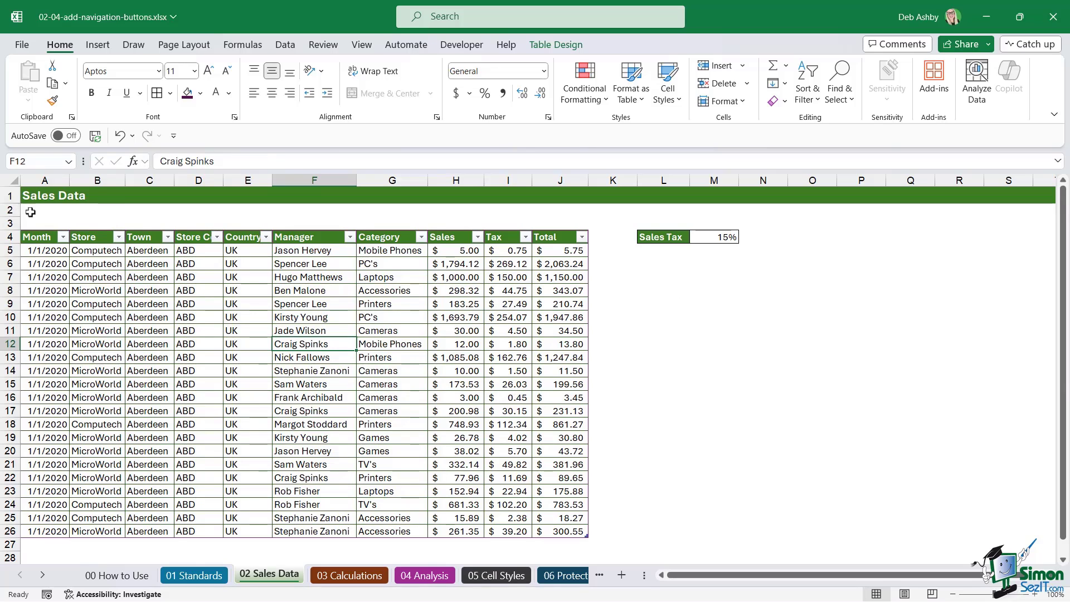
left_click(11, 223)
right_click(11, 223)
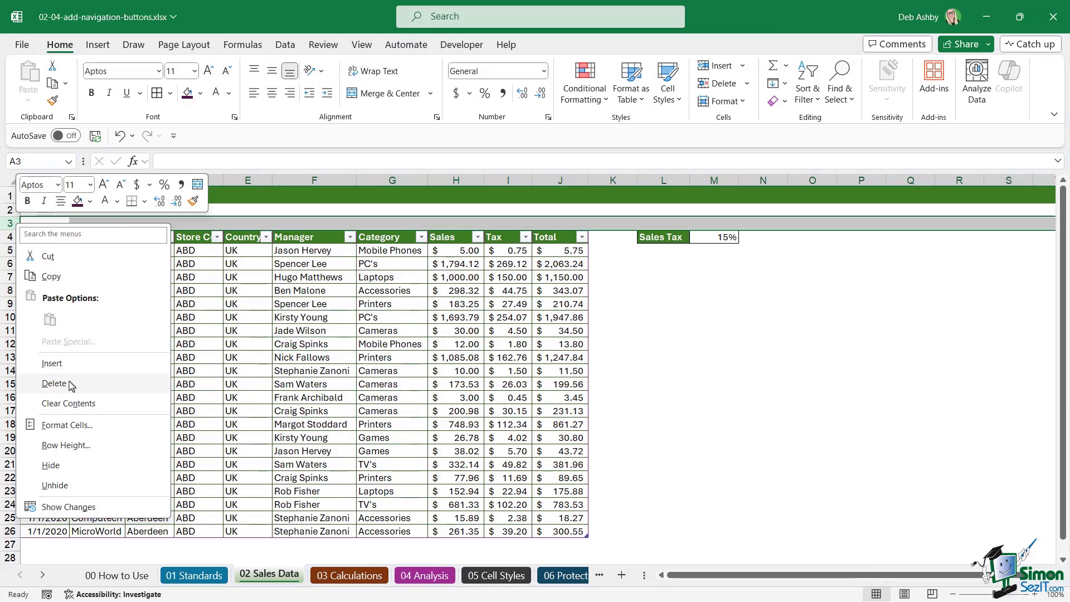
left_click(75, 361)
- Enter "Go to: The Anaysis Worksheet" as the link text in cell A3
left_click(41, 222)
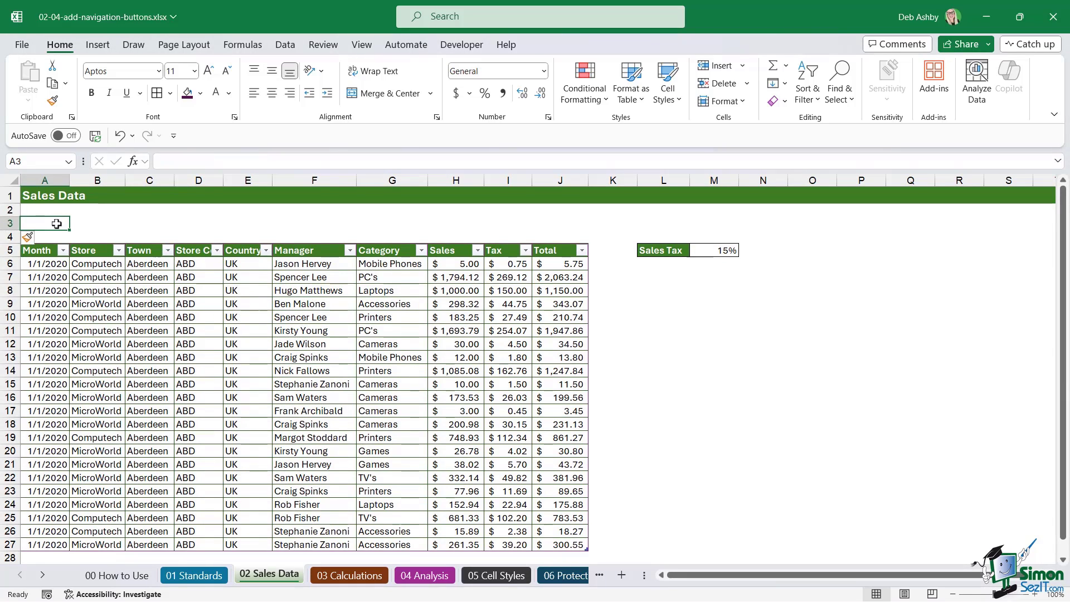
type("Go")
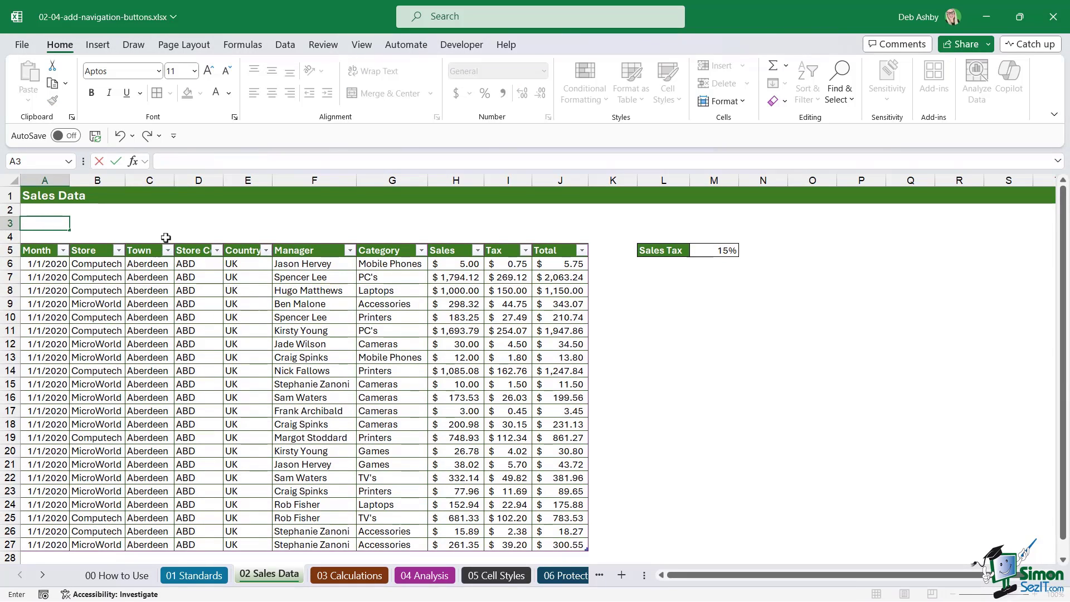
type(" to: The Anaysis Worksheet")
left_click(175, 235)
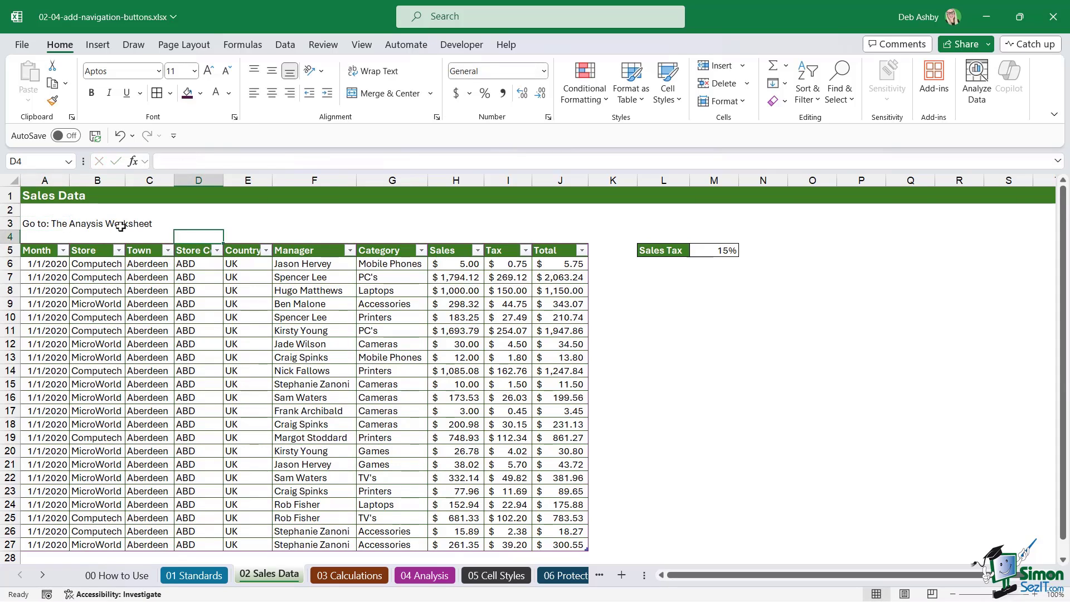
- Set up a hyperlink on cell A3 to a place in this document, targeting cell A10 of the 04 Analysis sheet
left_click(40, 223)
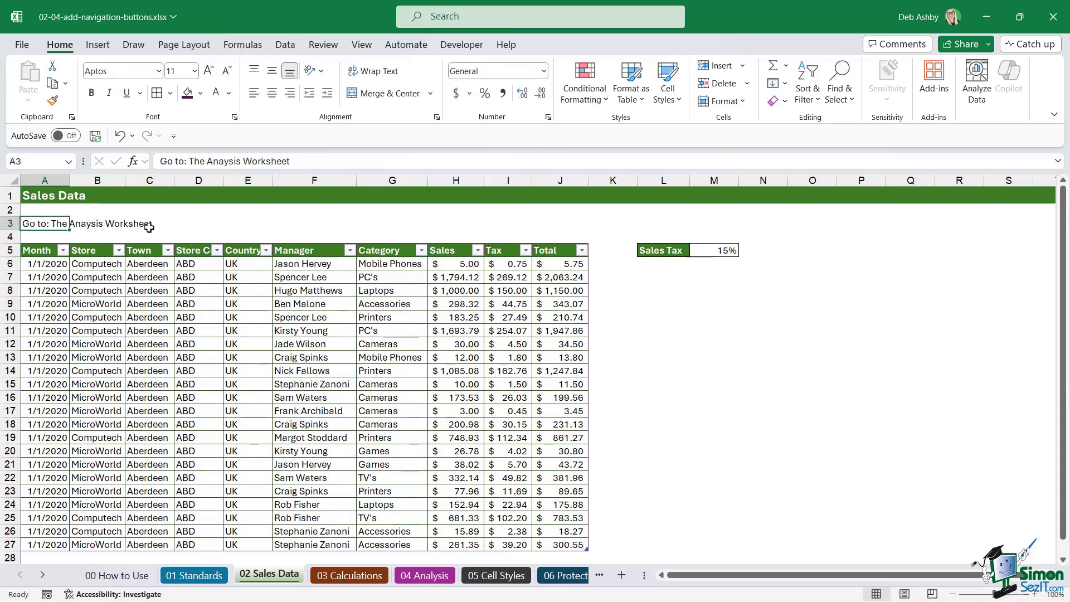
right_click(51, 225)
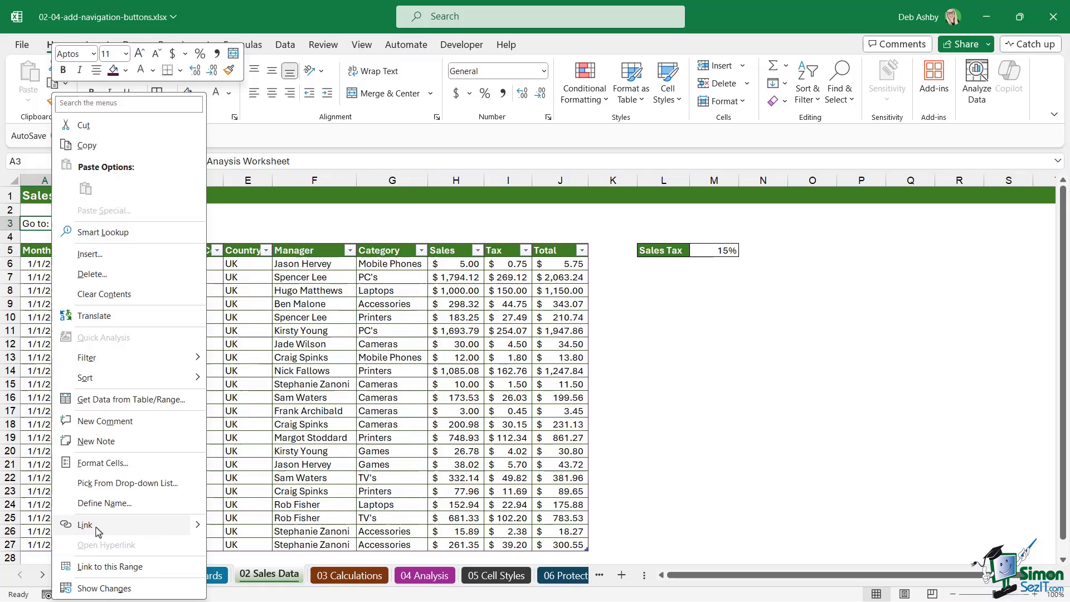
left_click(39, 234)
key("ctrl+k")
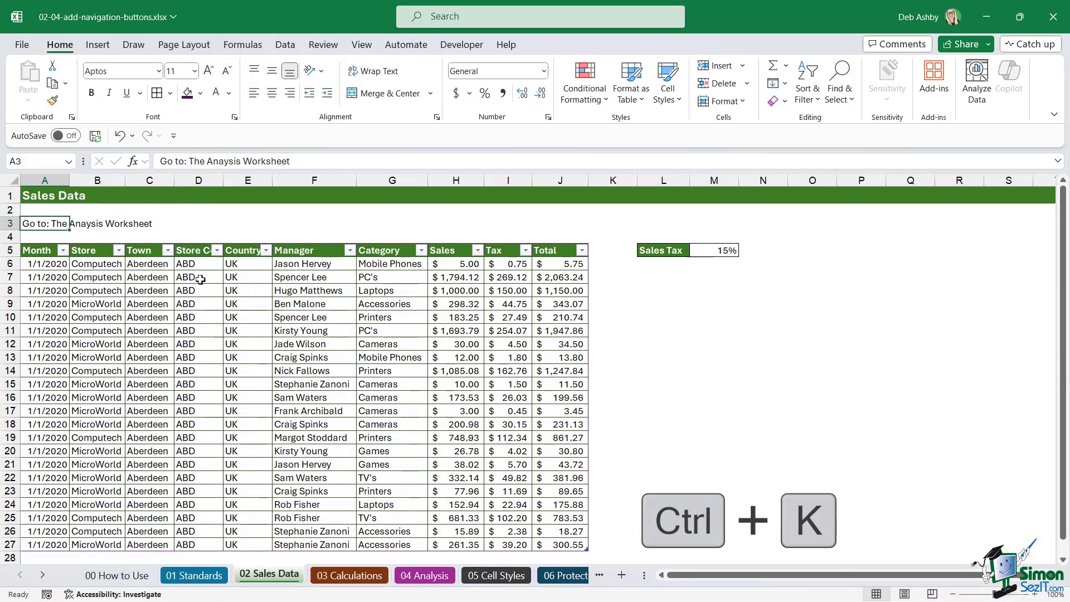
left_click_drag(244, 367, 379, 213)
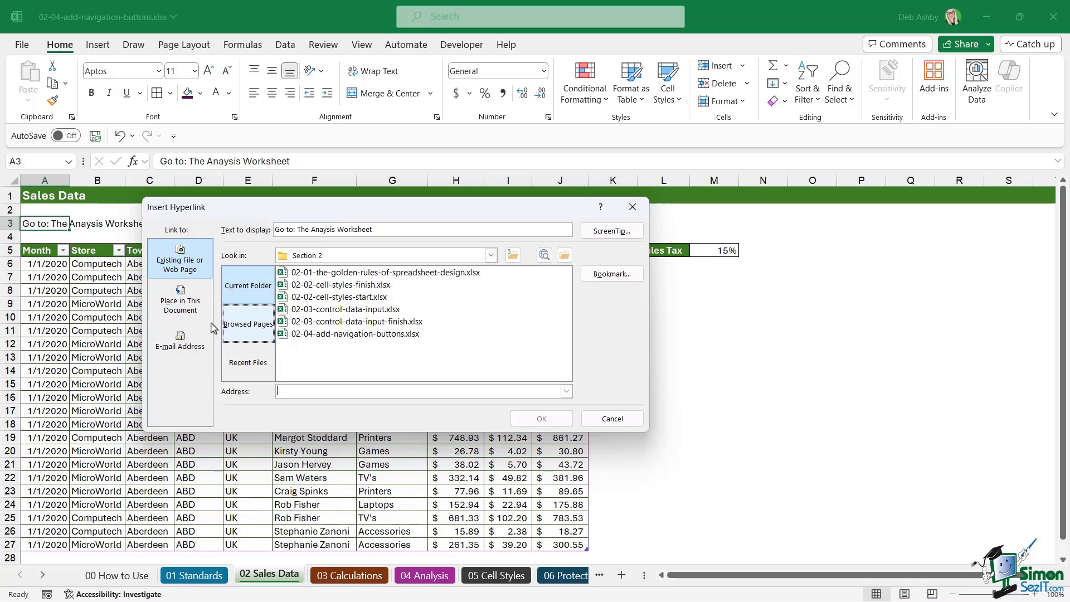
left_click(184, 307)
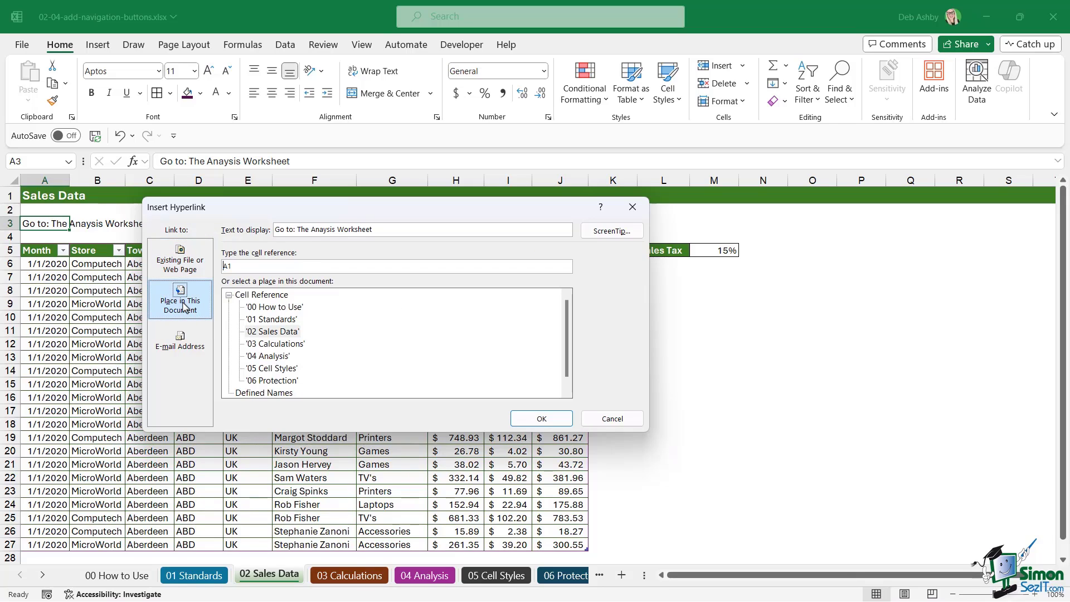
left_click(268, 357)
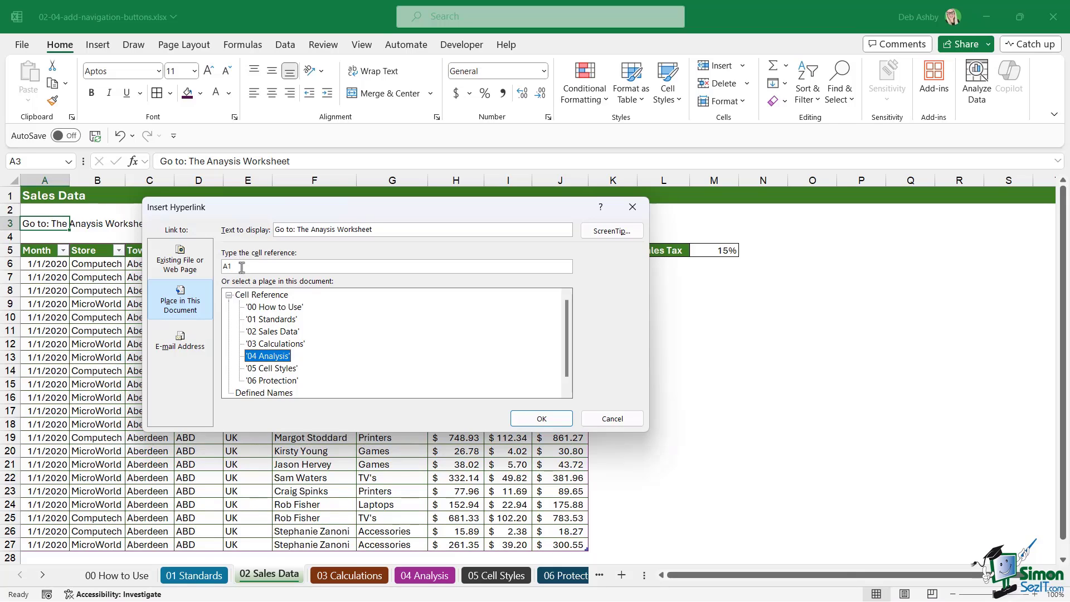
left_click_drag(243, 267, 221, 266)
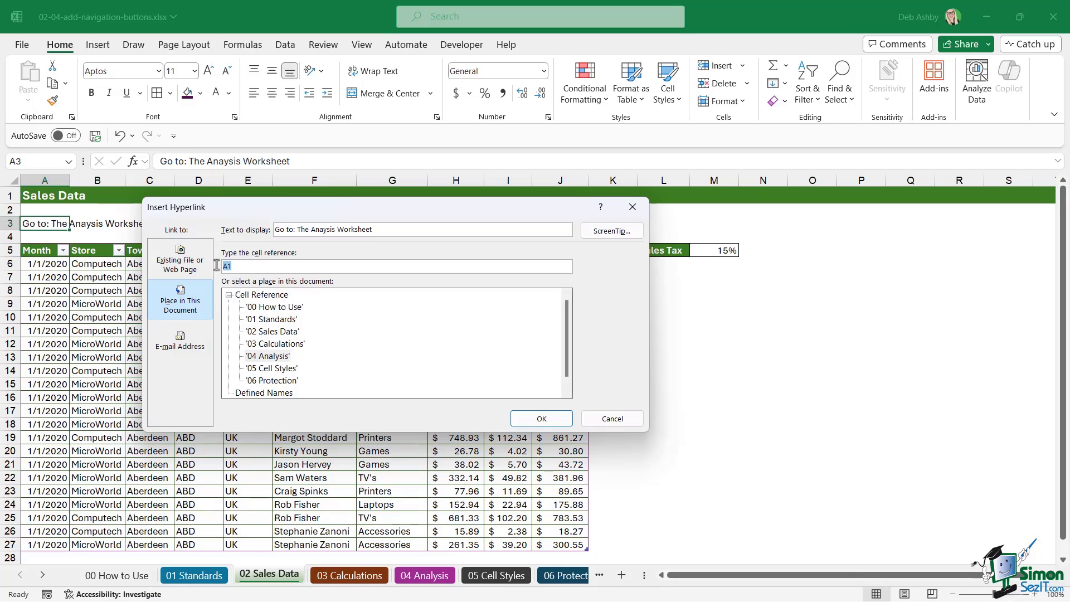
type("A")
- Give the hyperlink the ScreenTip "Click here to see the sales analysis report" and insert it
left_click(613, 231)
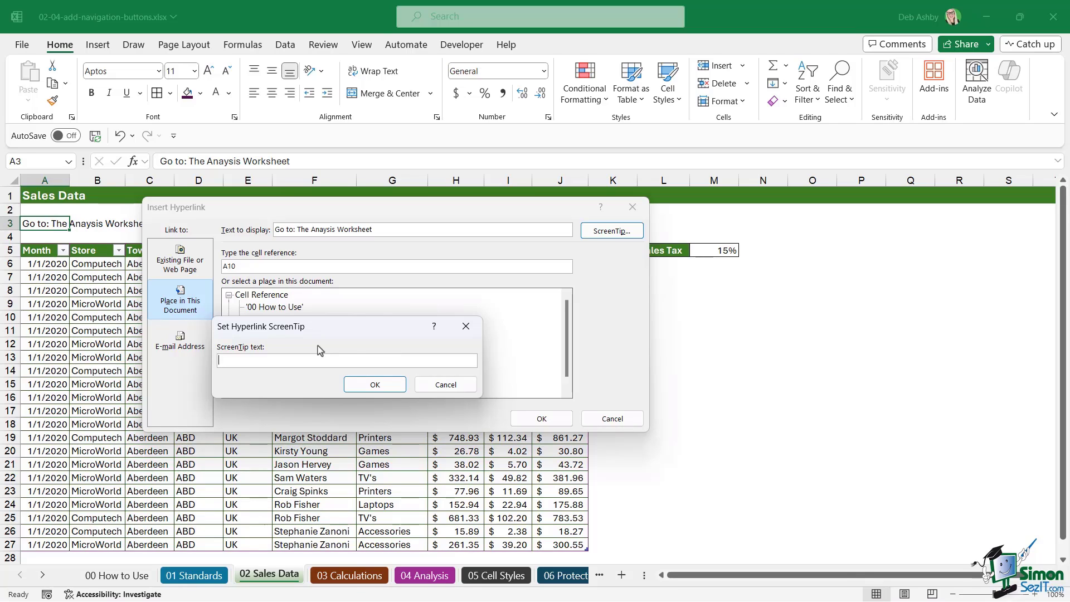
type("Click here to see the sales analysis reporr")
left_click(375, 384)
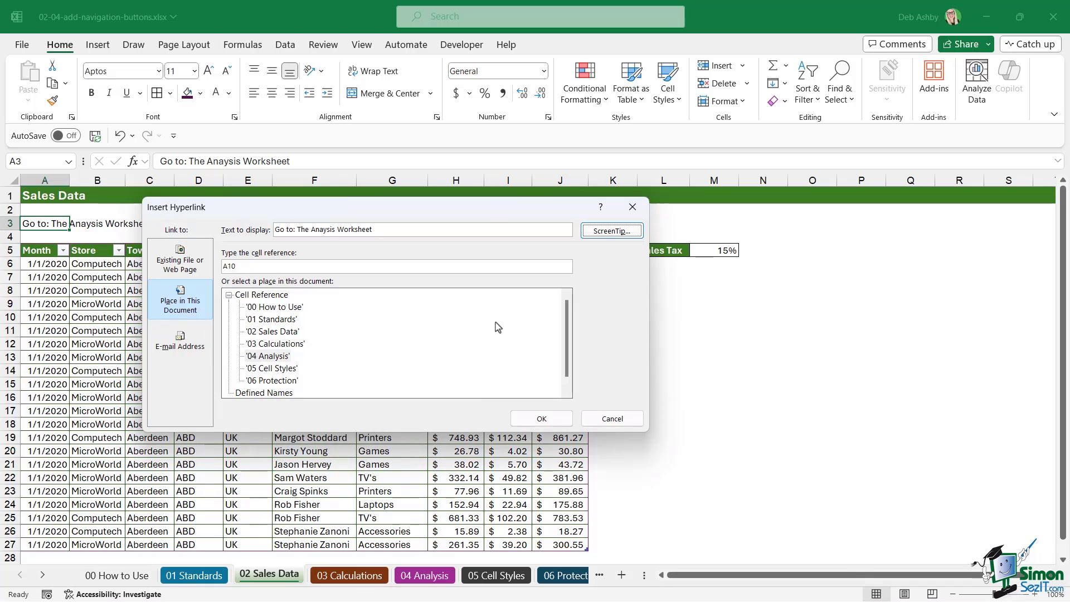
left_click(544, 419)
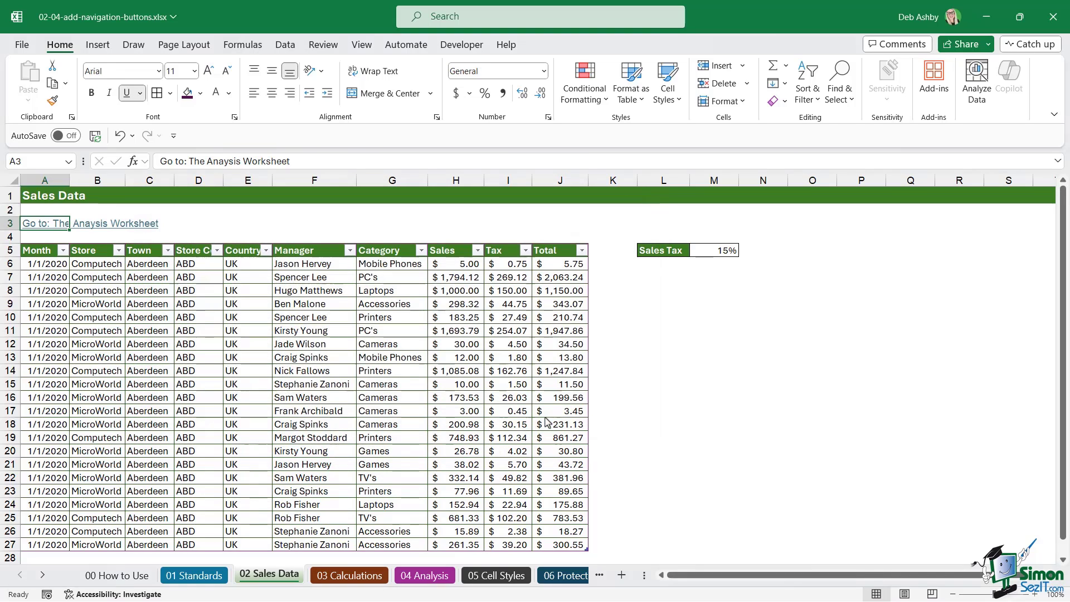
- Test the A3 hyperlink by checking its ScreenTip and following it to 04 Analysis, saving the renamed workbook when prompted
left_click(276, 343)
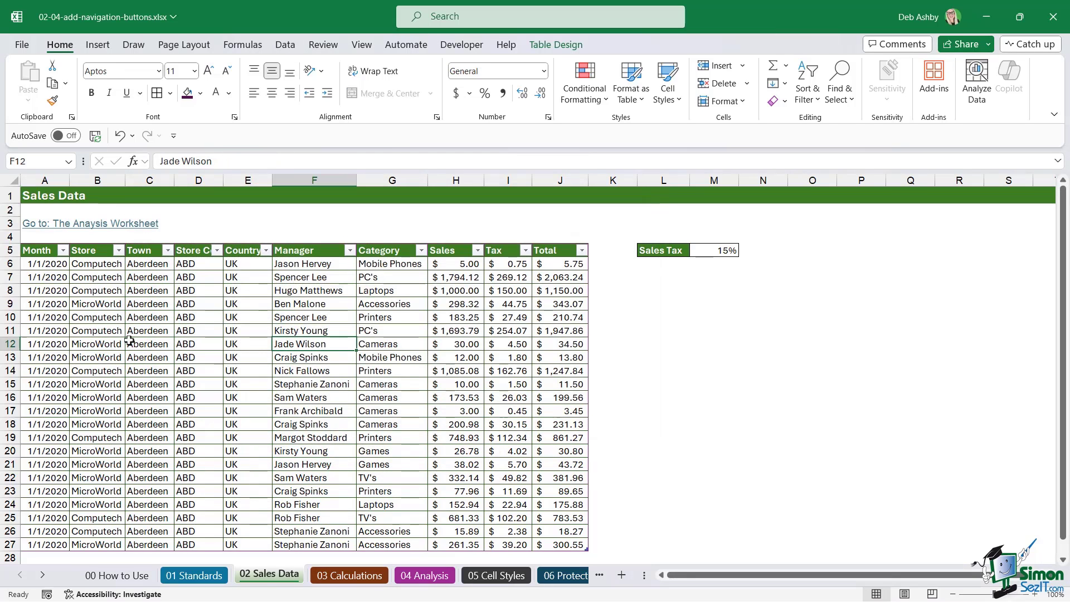
mouse_move(40, 231)
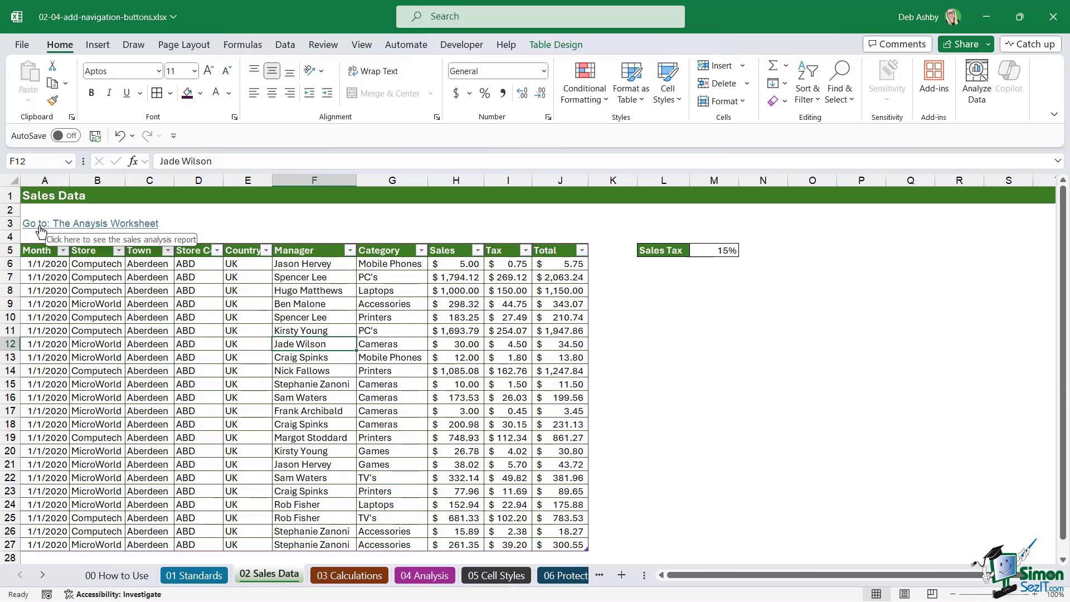
left_click(40, 228)
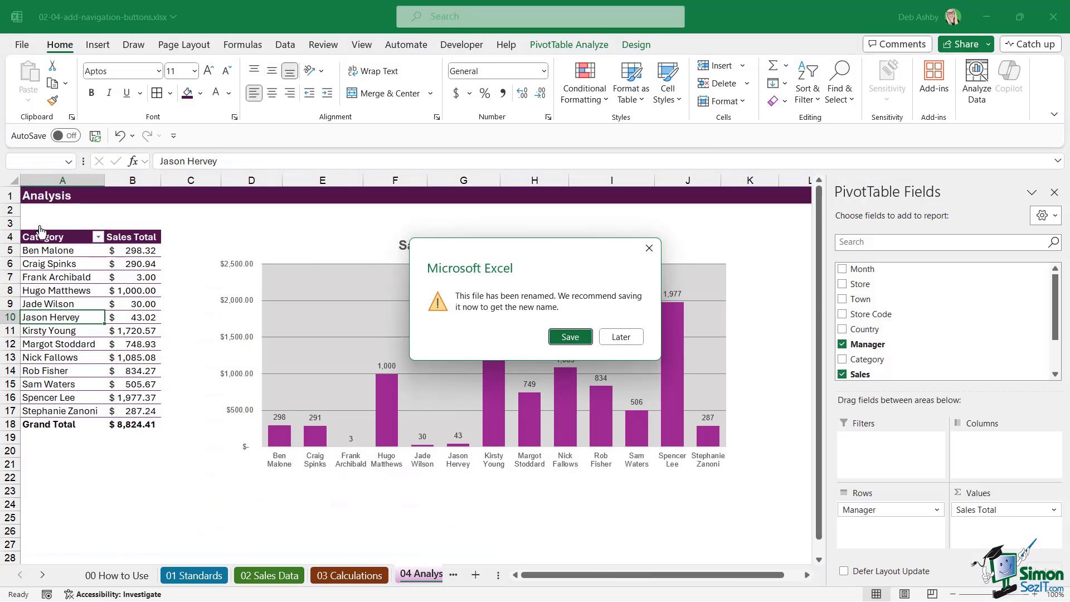
key("Return")
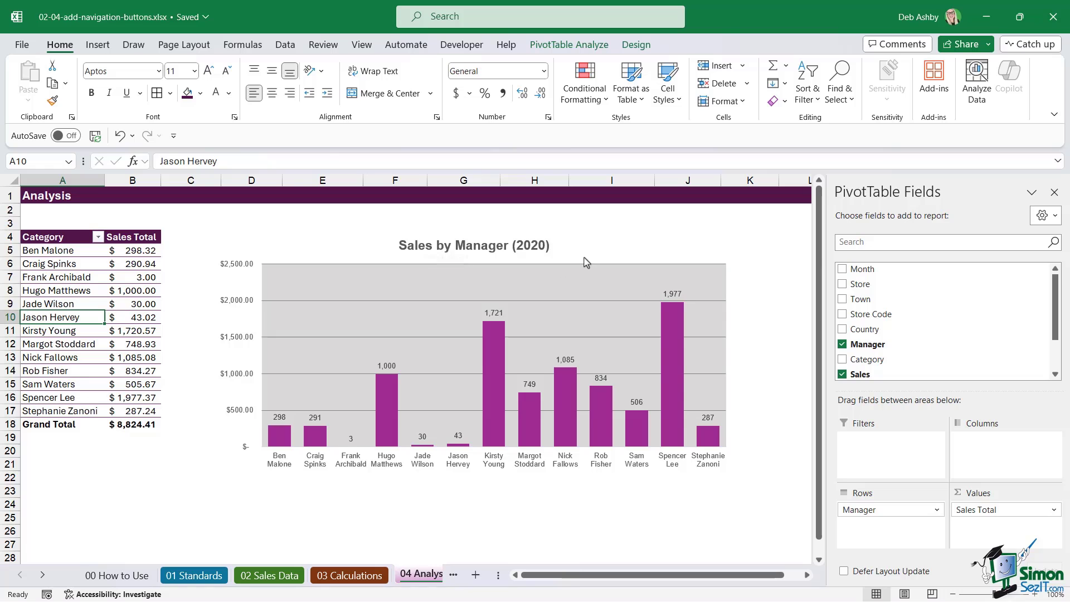
- On 02 Sales Data, draw a rounded rectangle about 2.18" by 0.29" beside the A3 link, labelled "See the Analysis Report"
left_click(189, 575)
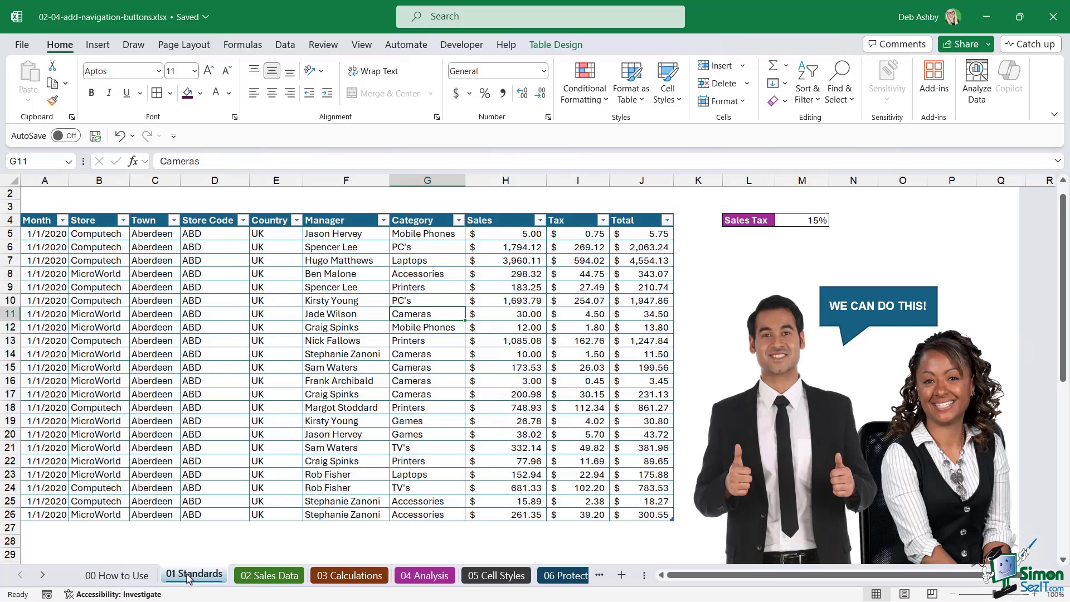
left_click(286, 578)
left_click(301, 224)
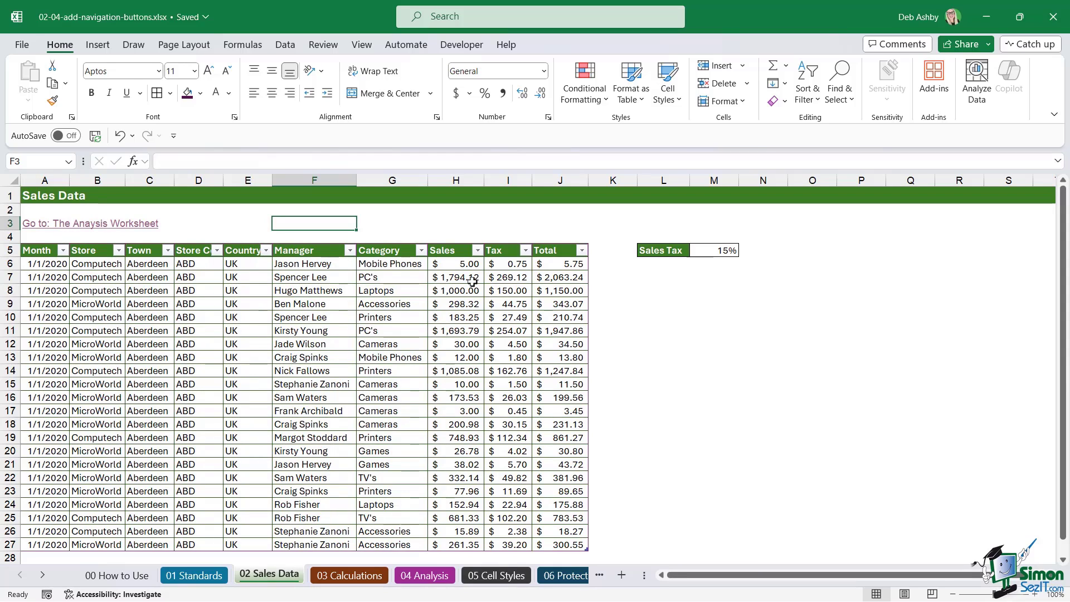
left_click(644, 300)
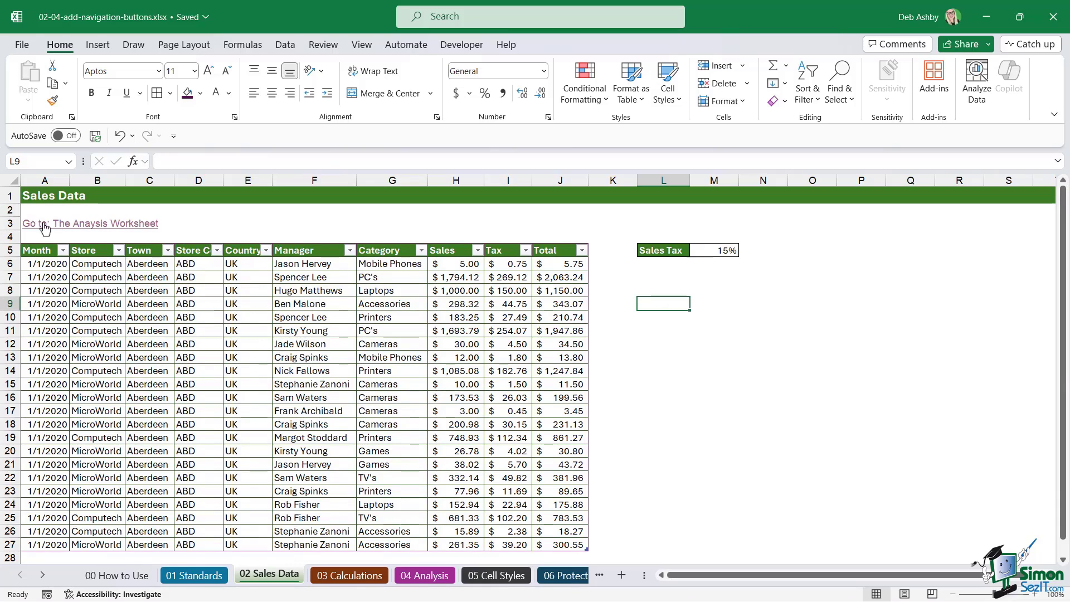
left_click(97, 46)
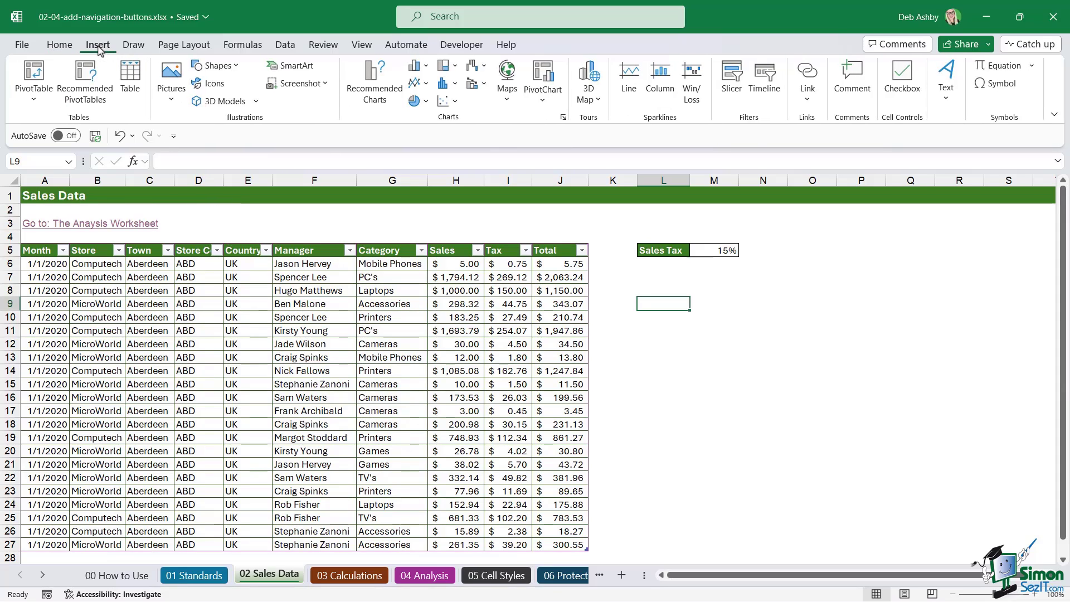
left_click(236, 67)
left_click(263, 102)
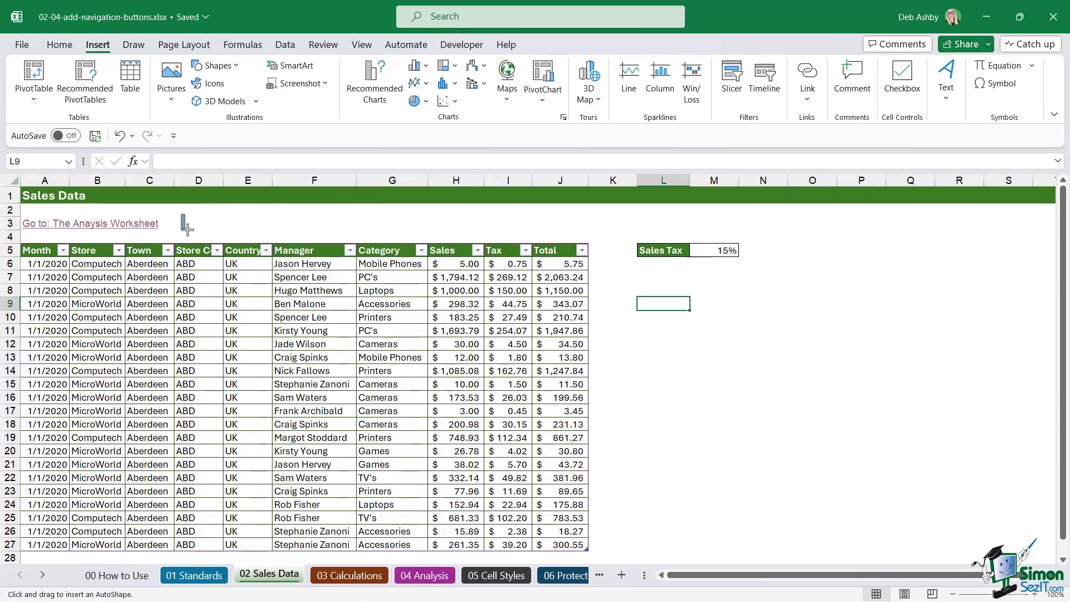
left_click_drag(182, 215, 327, 234)
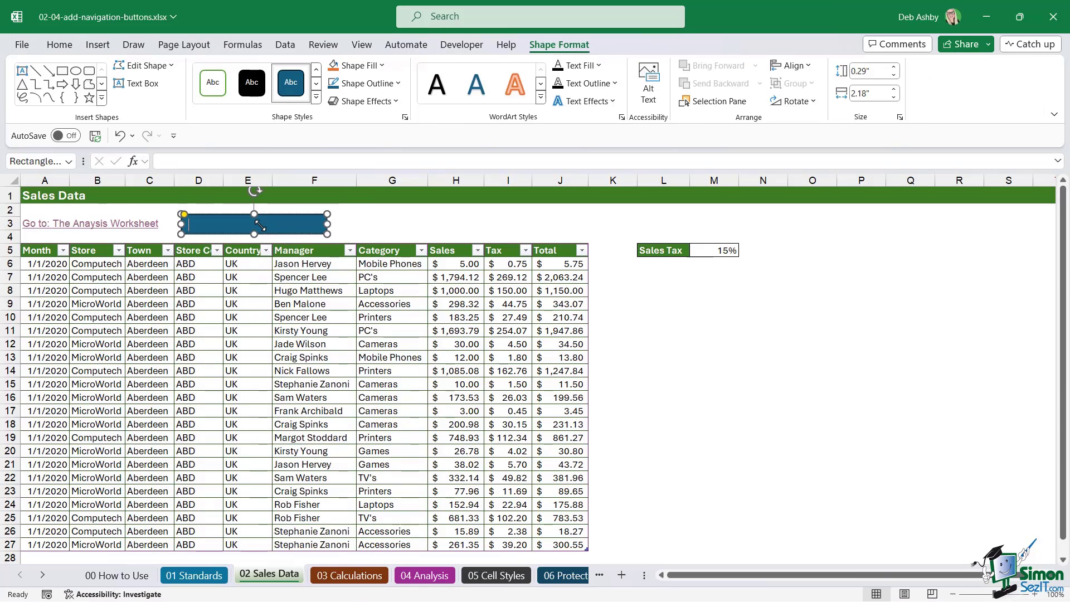
type("See the Analysis Report")
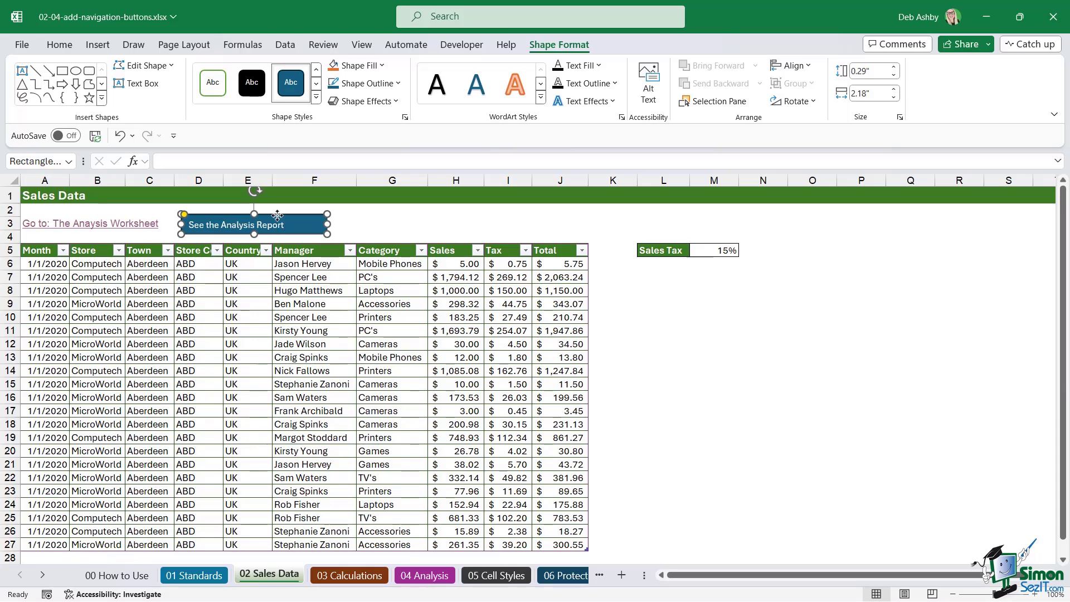
- Set the button label's font to Aptos and centre the text horizontally in the shape
left_click(60, 44)
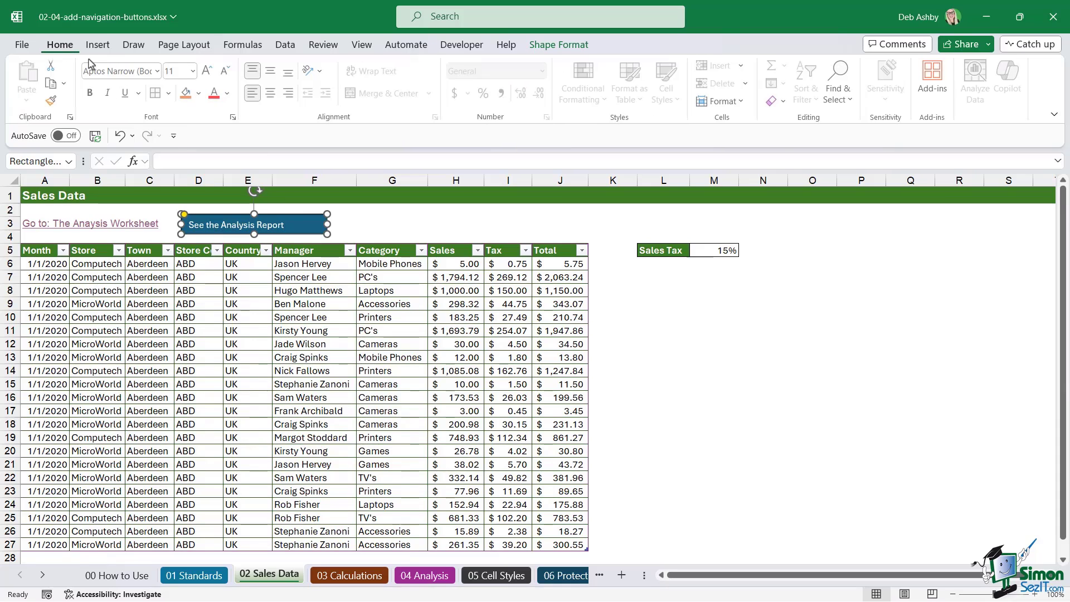
left_click(157, 71)
left_click(117, 445)
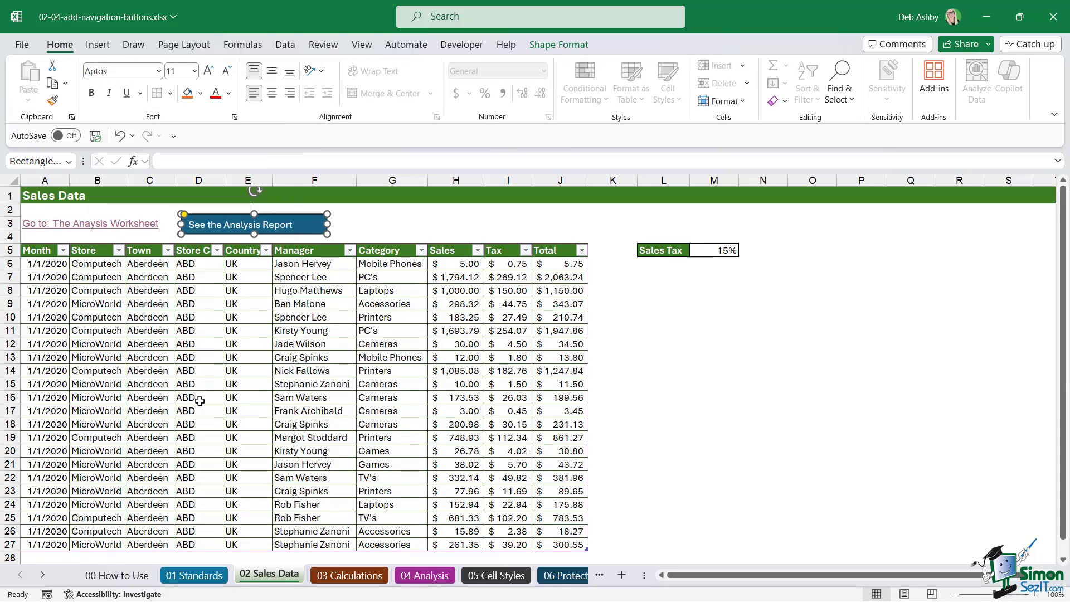
left_click(273, 93)
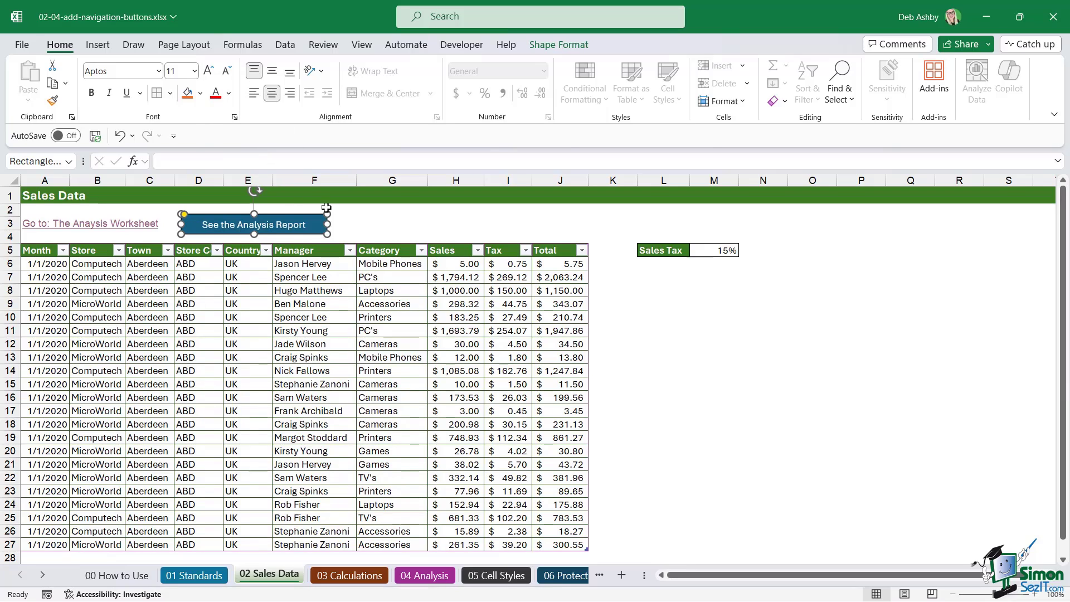
- Narrow the "See the Analysis Report" button to about 2.08" wide and set its label's font size to 12
mouse_move(327, 223)
left_mouse_down()
mouse_move(304, 224)
mouse_move(325, 225)
left_mouse_up()
left_click(208, 70)
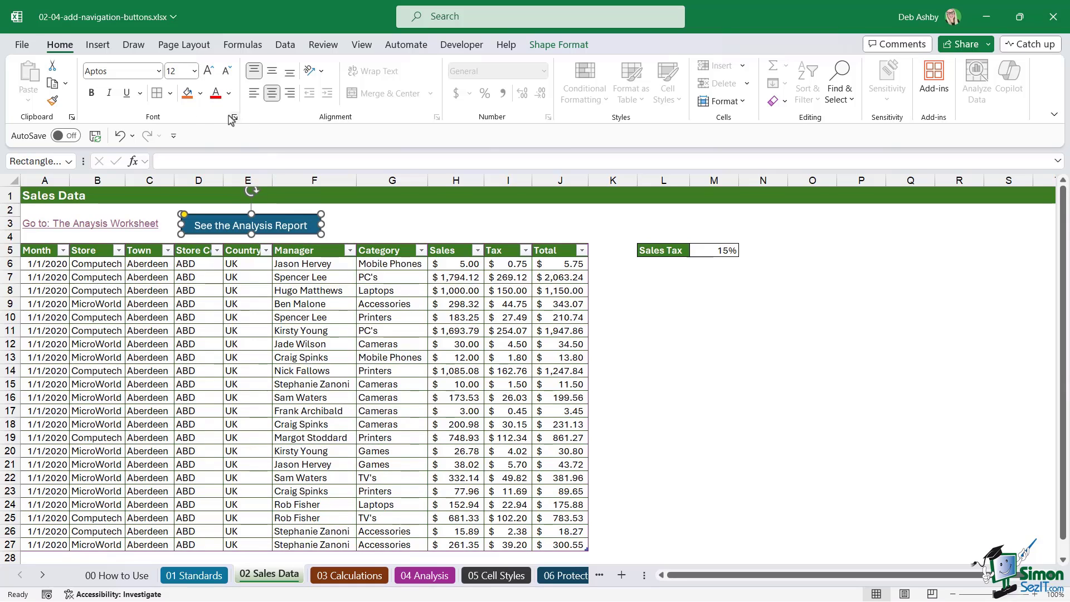
- Fill the "See the Analysis Report" button with the green theme colour and give it a dark green outline
left_click(201, 94)
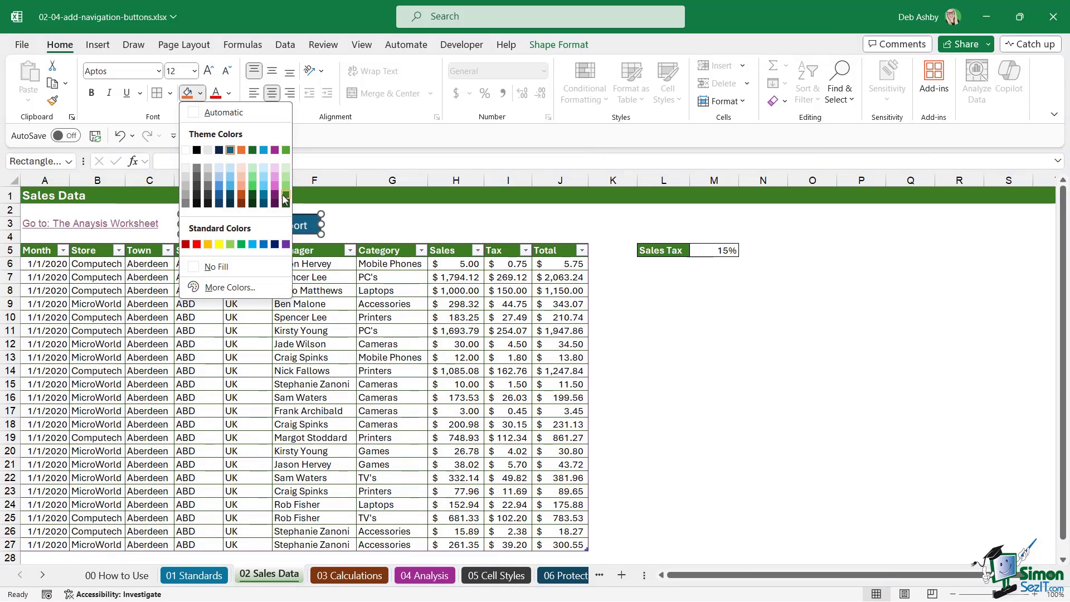
left_click(286, 149)
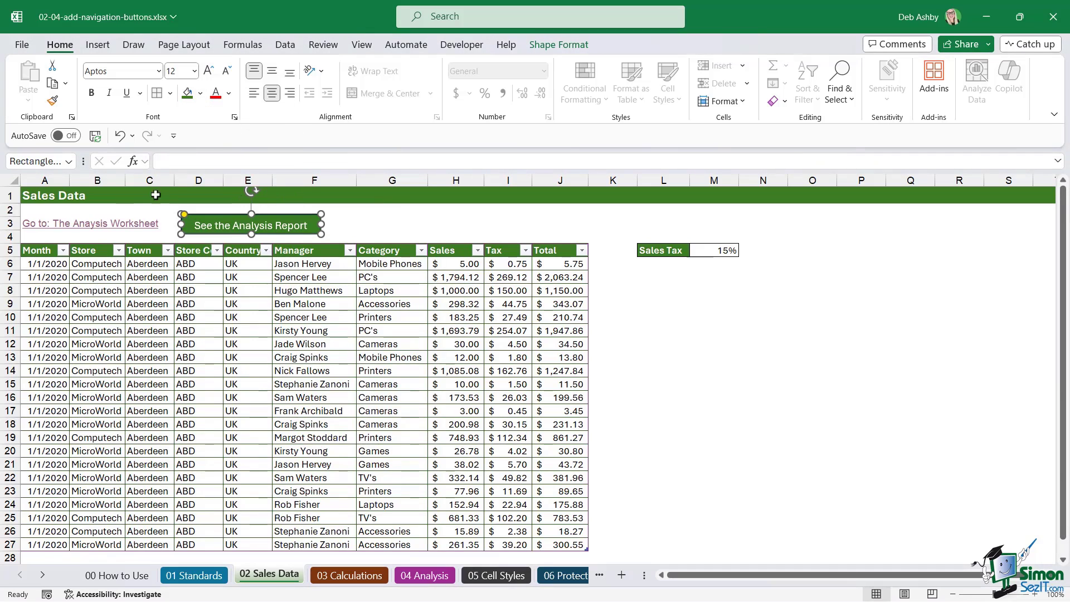
left_click(379, 248)
left_click(251, 215)
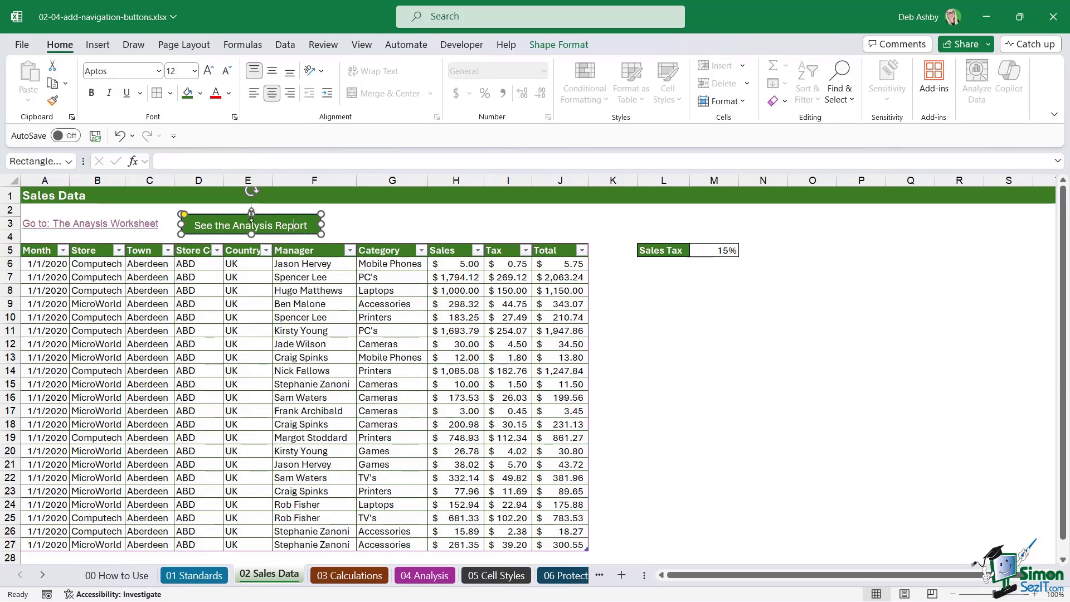
left_click(548, 45)
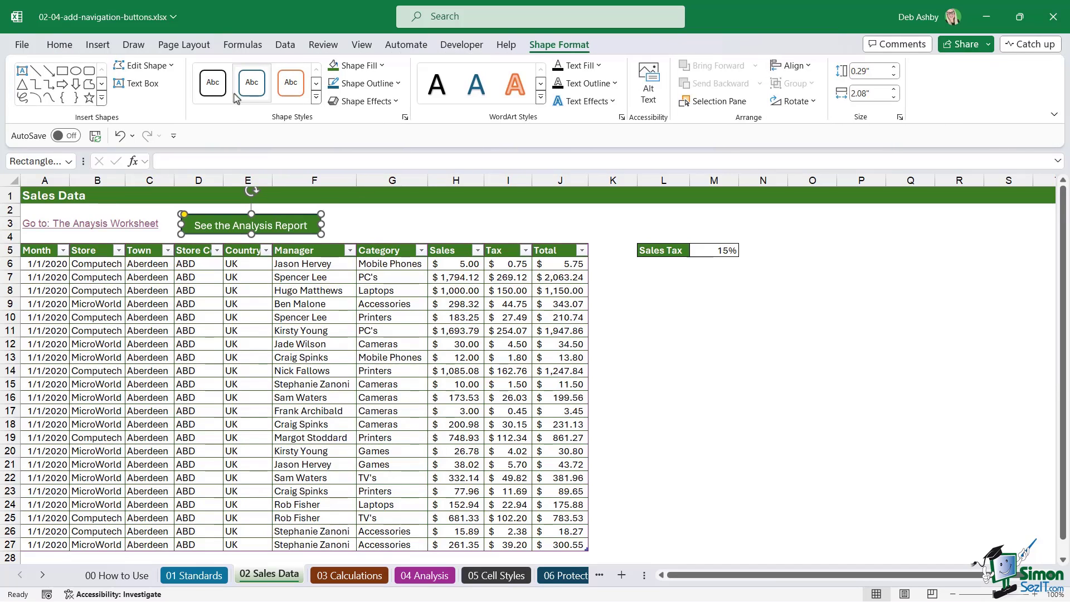
left_click(368, 83)
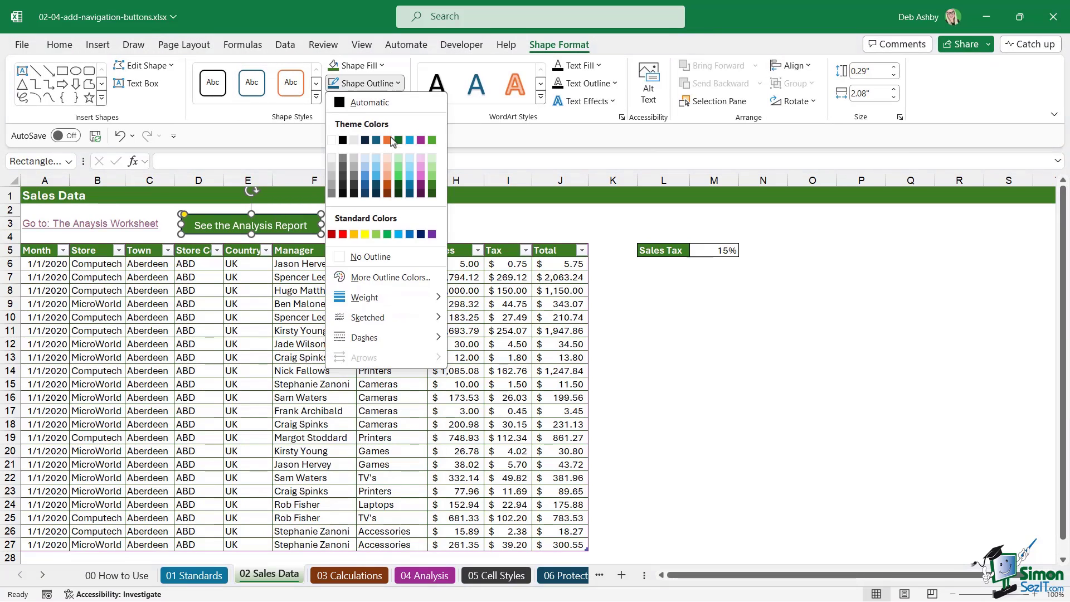
left_click(431, 194)
left_click(359, 223)
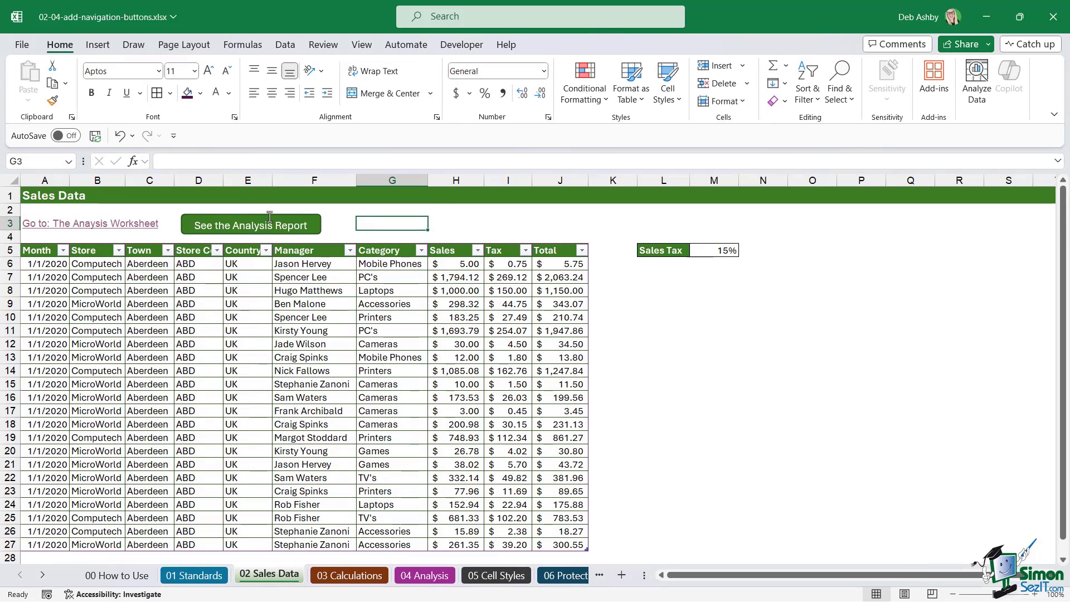
- Move the button beside the table's last rows around L26:M27 and link it to cell A1 of the 04 Analysis sheet
left_click_drag(270, 216, 712, 536)
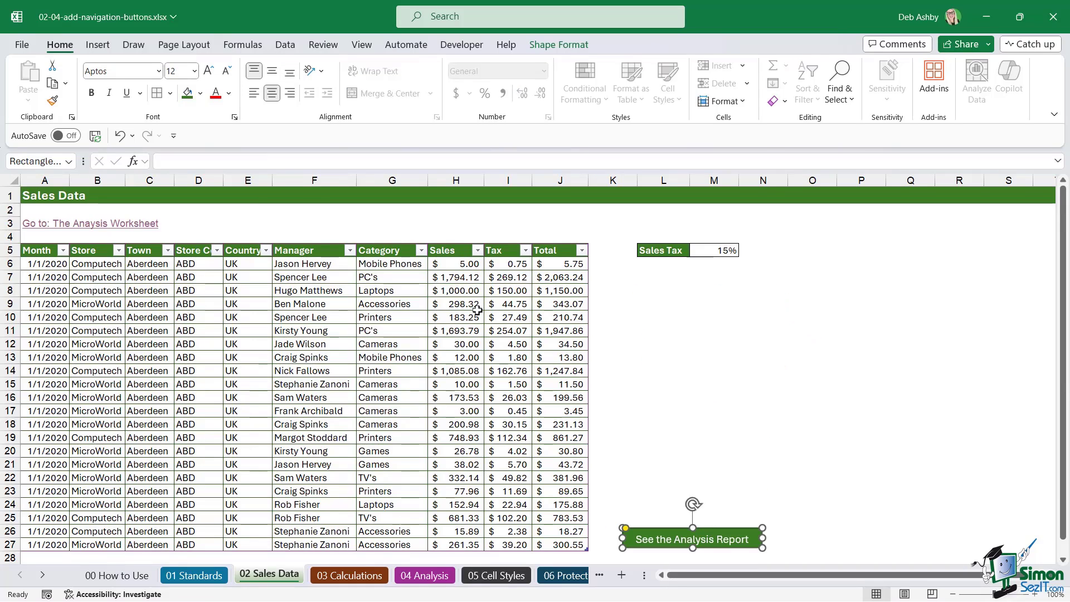
key("ctrl+k")
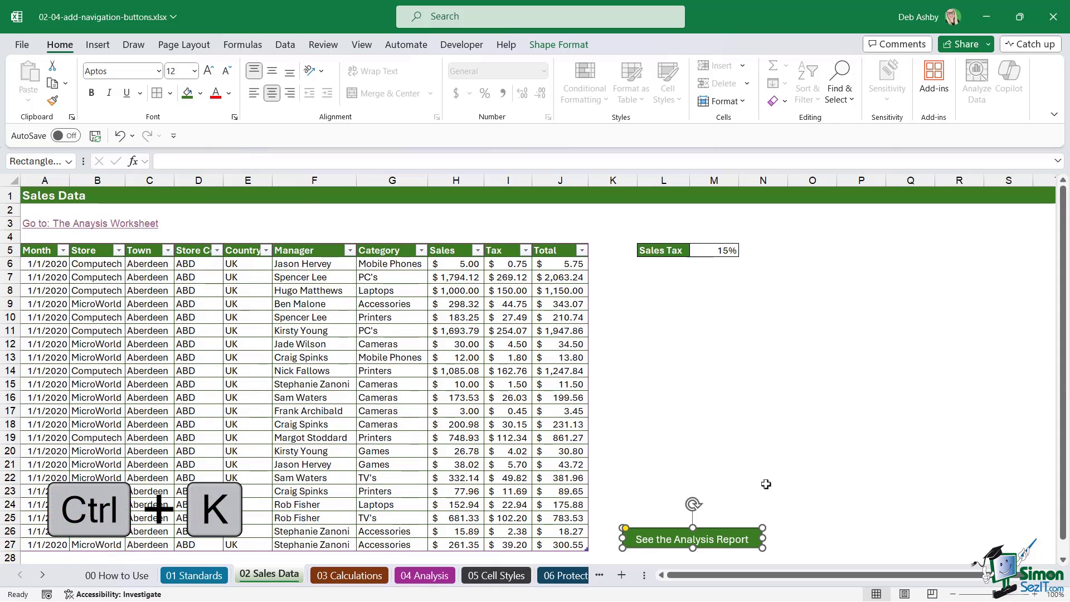
left_click(278, 357)
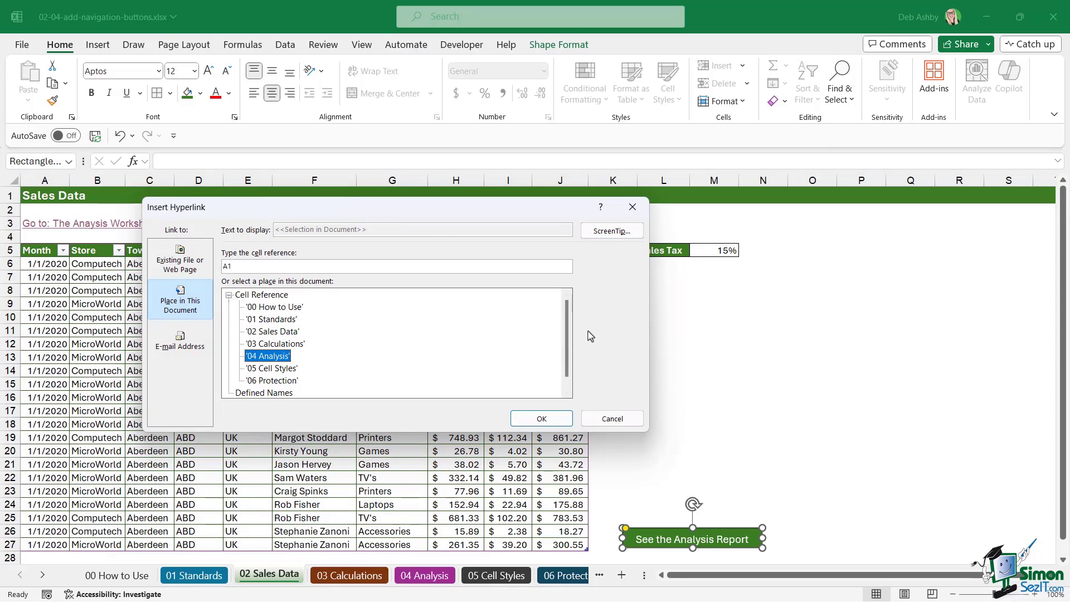
left_click(542, 419)
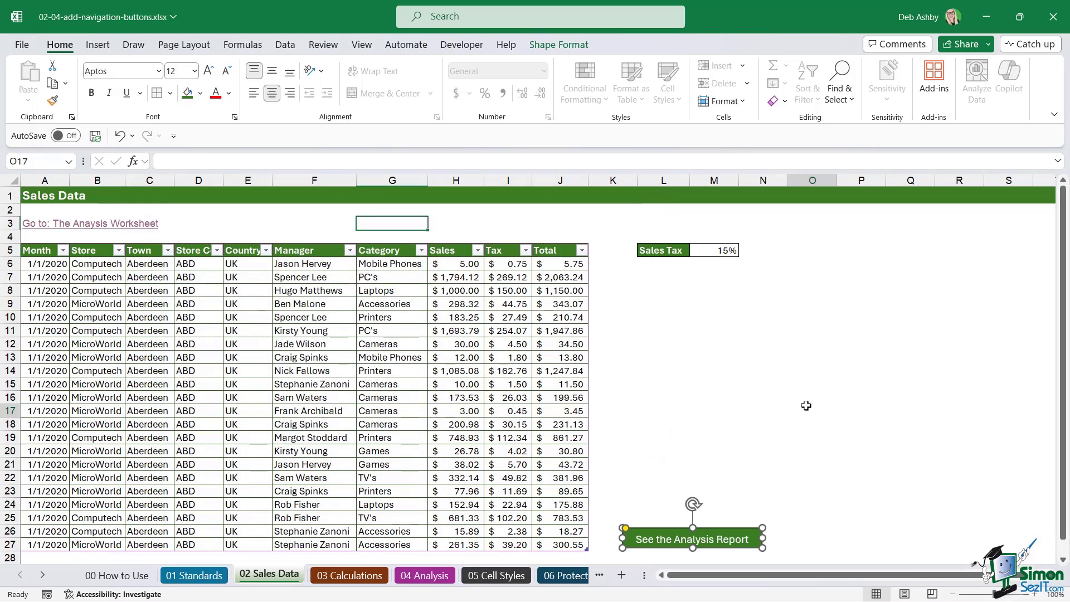
- Test the button by following its link to 04 Analysis, and return to 02 Sales Data
left_click(806, 405)
left_click(713, 538)
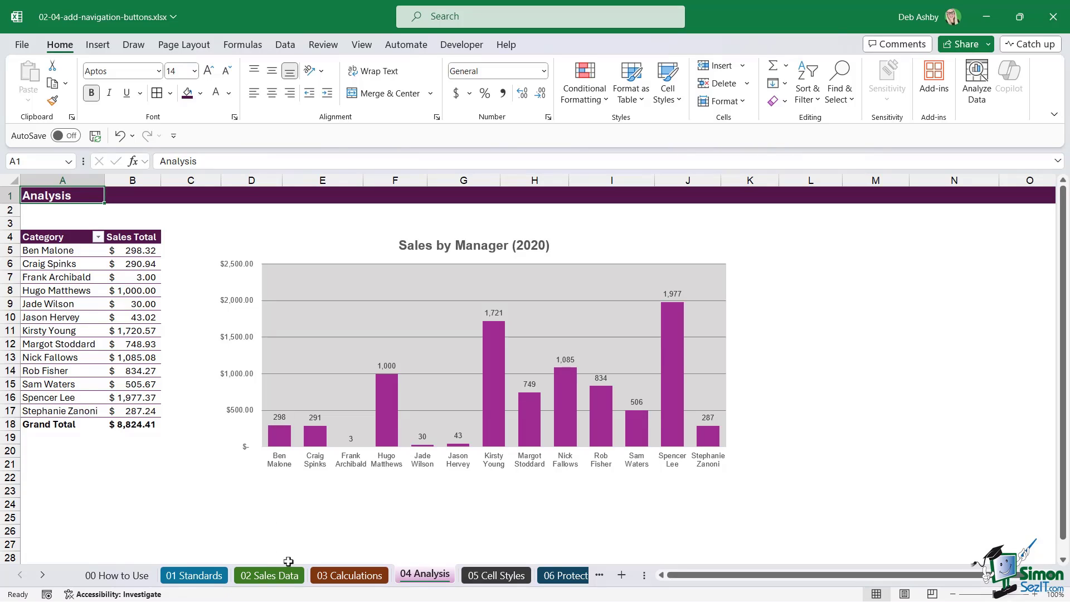
left_click(269, 575)
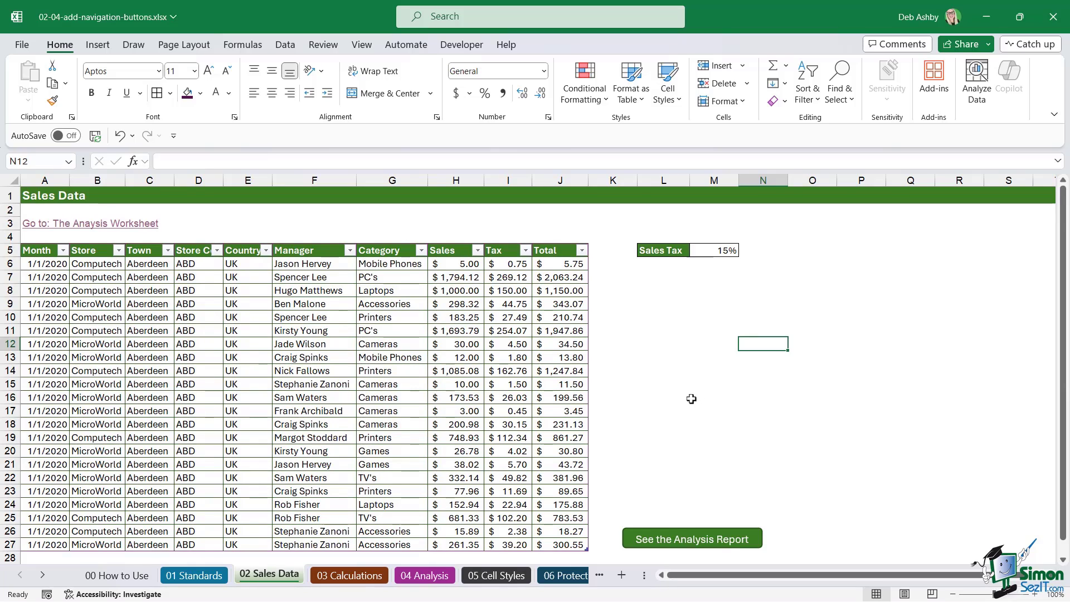
- Search the stock icons for "home", insert the solid house icon with signal waves and place it below the Sales Tax cells
left_click(98, 44)
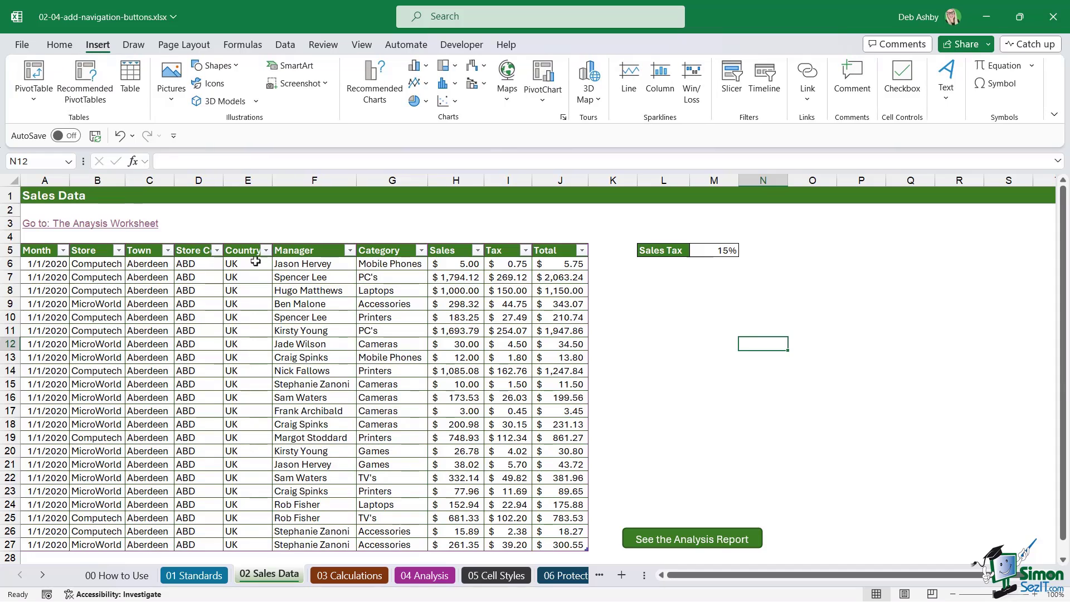
left_click(211, 83)
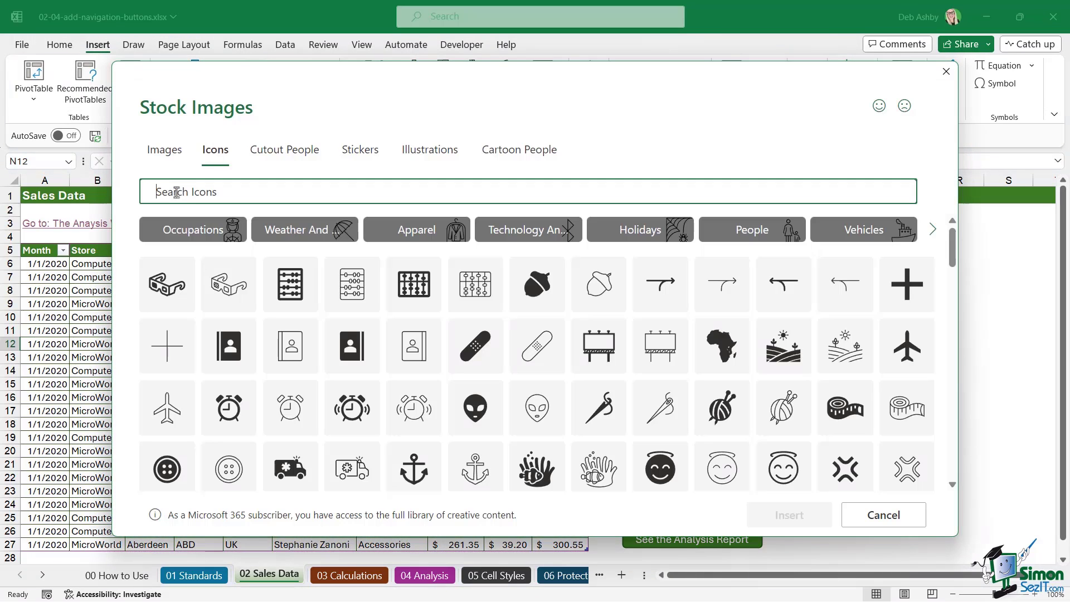
type("home")
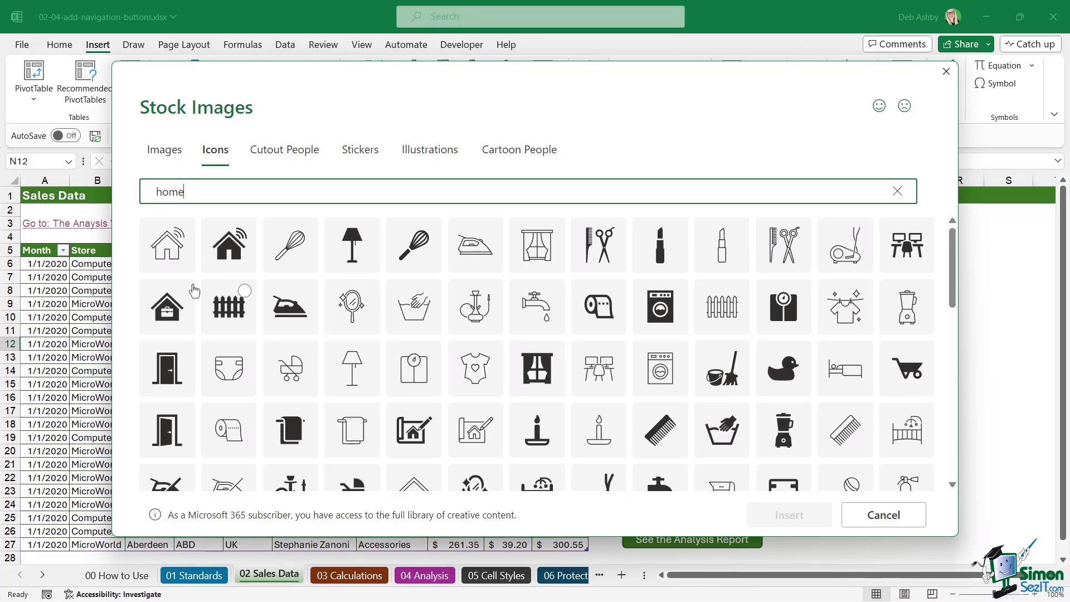
left_click(243, 233)
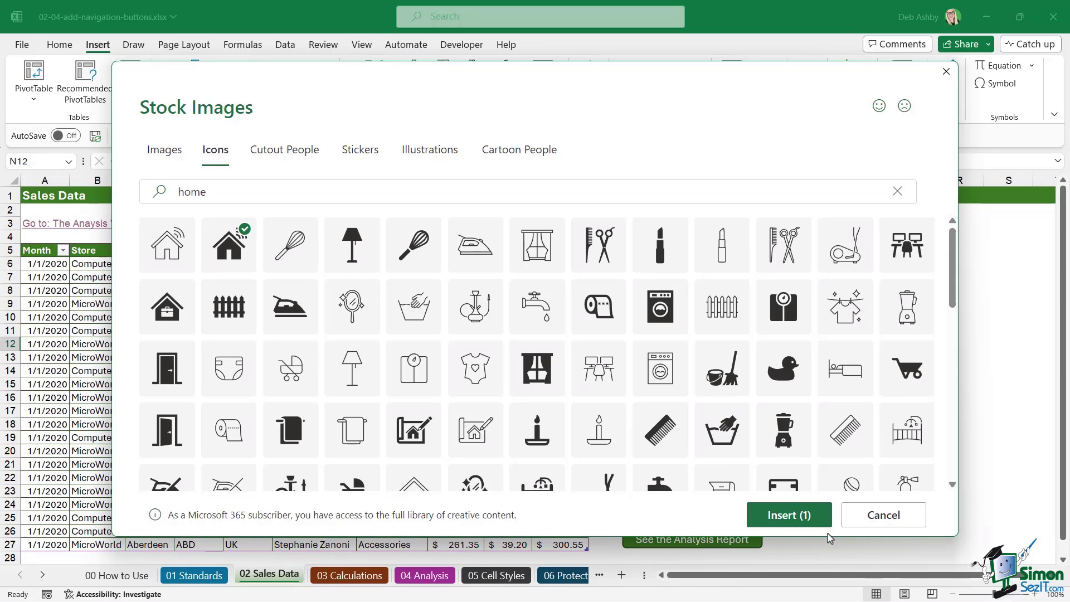
left_click(816, 515)
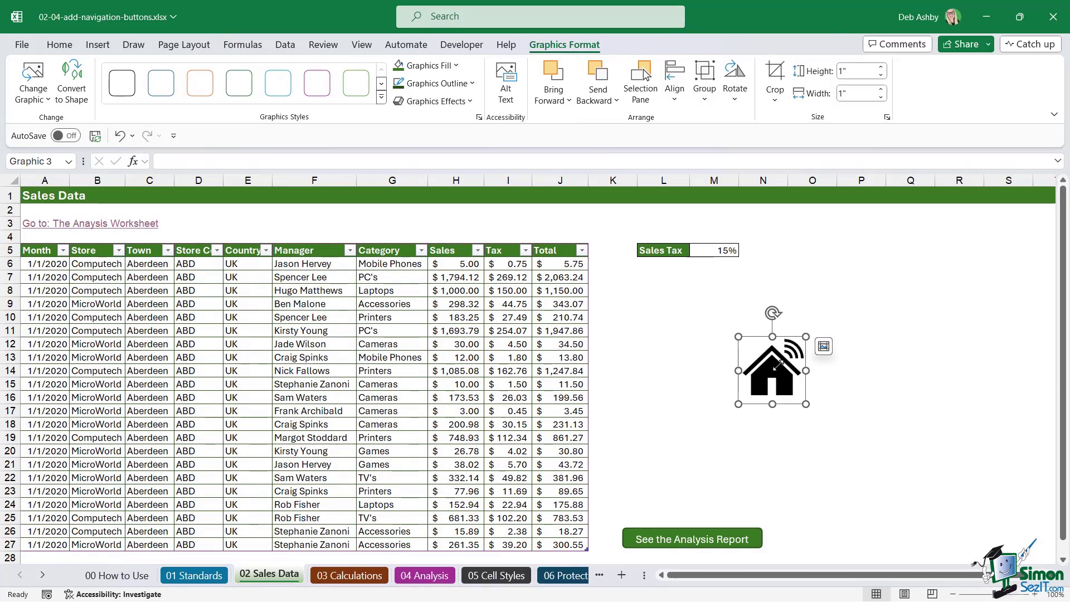
left_click_drag(780, 365, 673, 312)
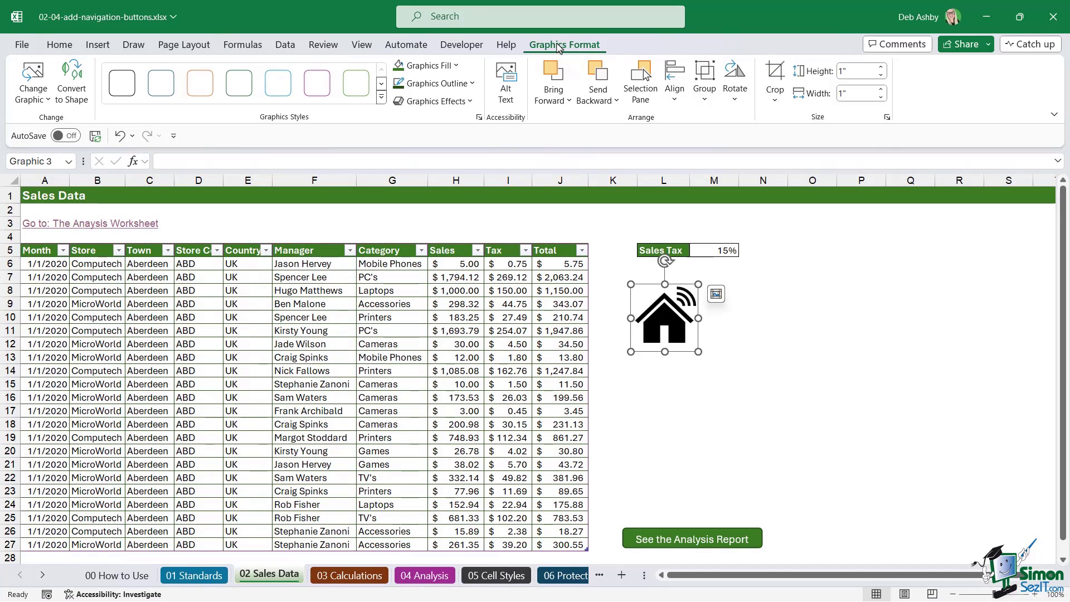
- Fill the house icon with dark purple, shrink it and move it to around column O, rows 8 to 10
left_click(456, 65)
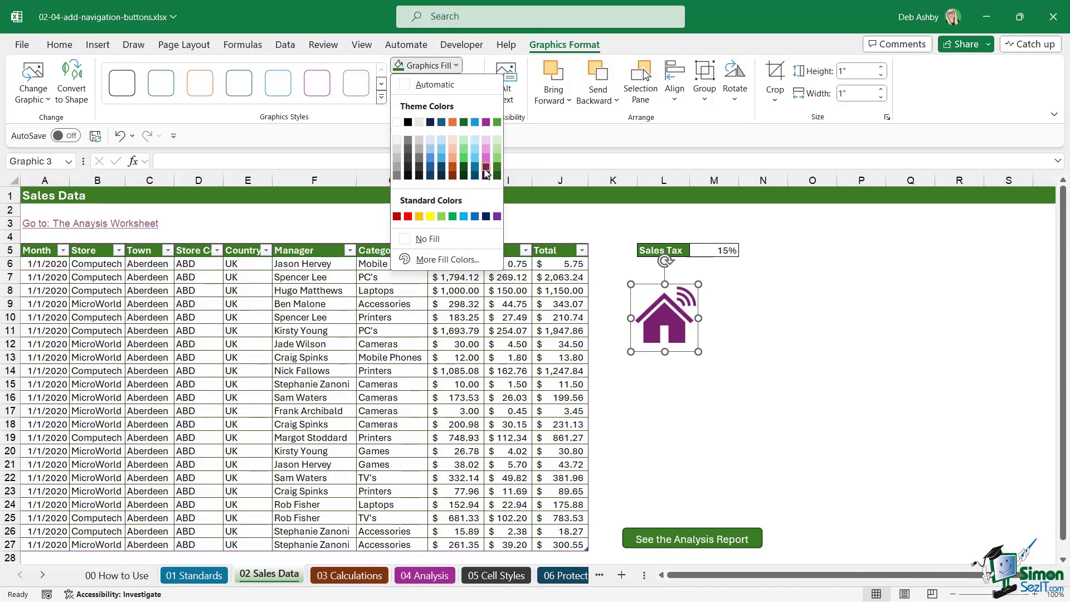
left_click(485, 169)
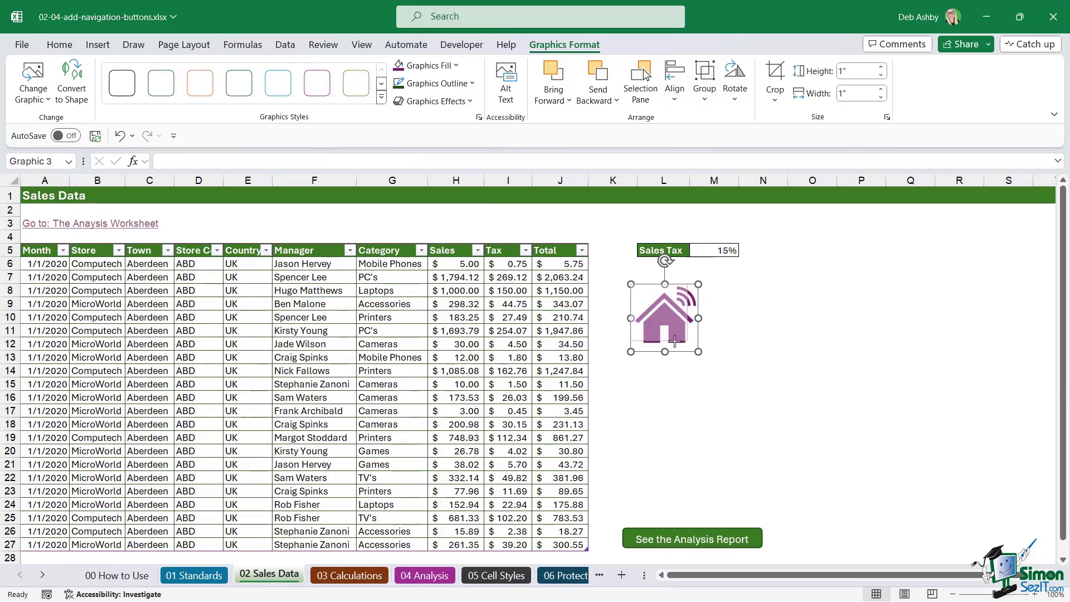
left_click_drag(674, 341, 822, 314)
- Check the 00 How to Use sheet, then shrink the house icon slightly more and place it just above the table's Total header
left_click(122, 576)
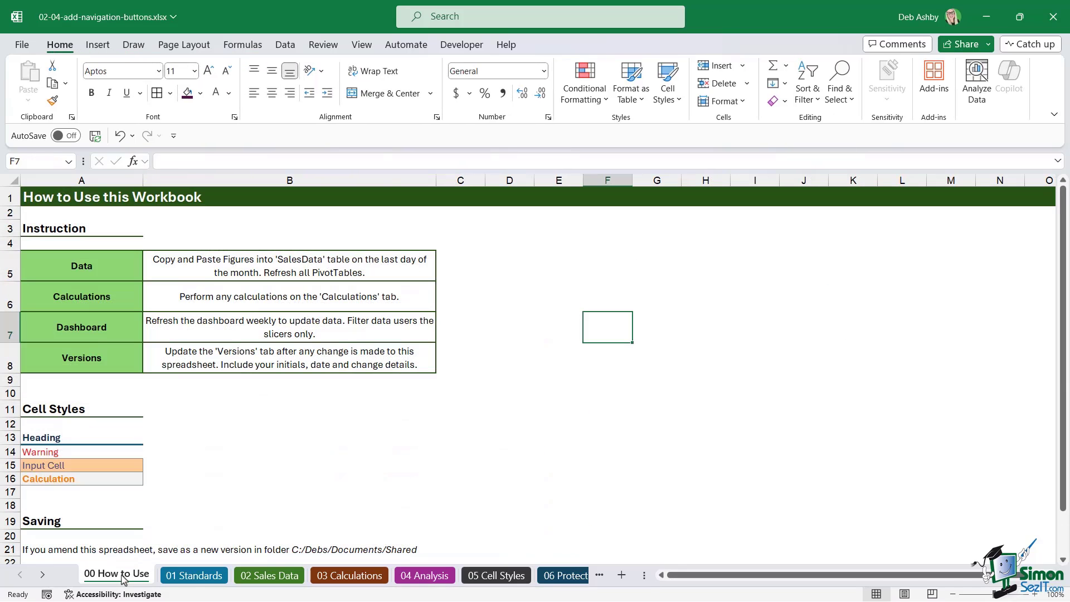
left_click(269, 575)
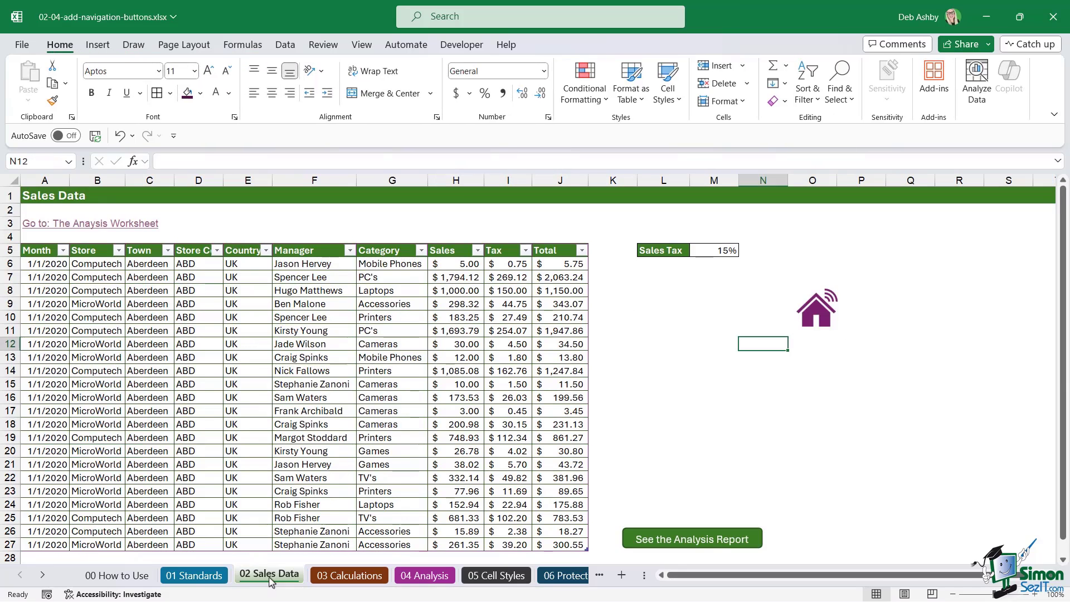
left_click(809, 309)
left_click_drag(813, 311, 793, 268)
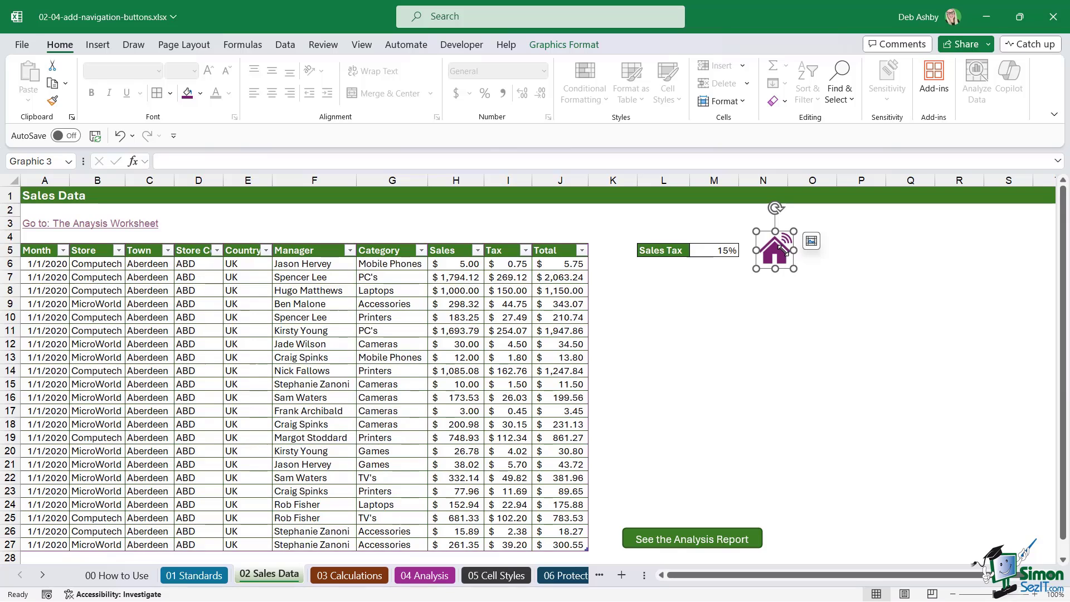
left_click_drag(782, 249, 574, 225)
left_click(647, 288)
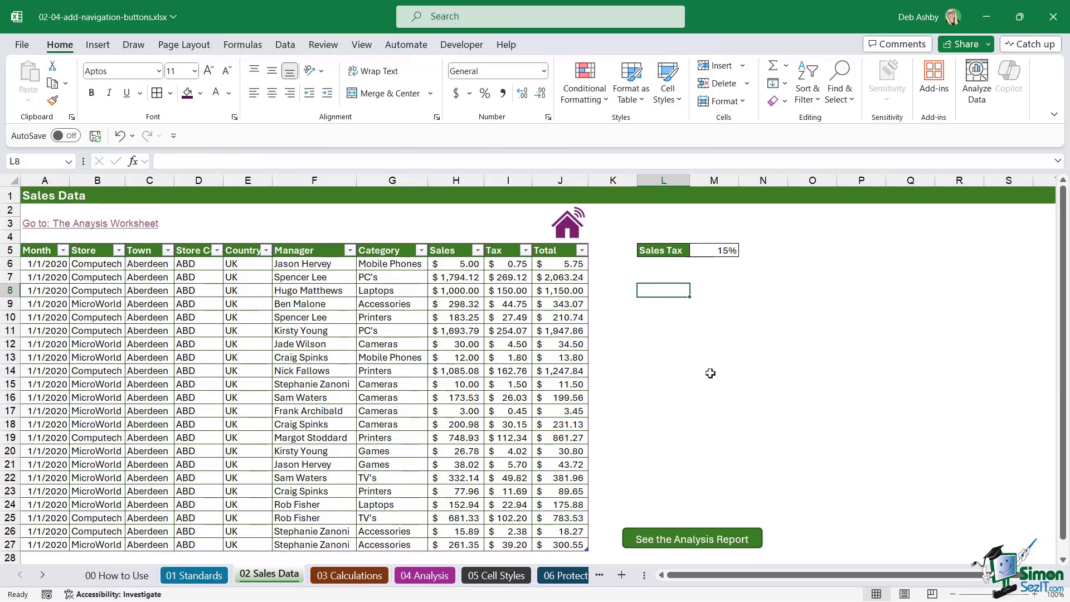
- Hyperlink the house icon to cell A1 of the 00 How to Use sheet
left_click(572, 223)
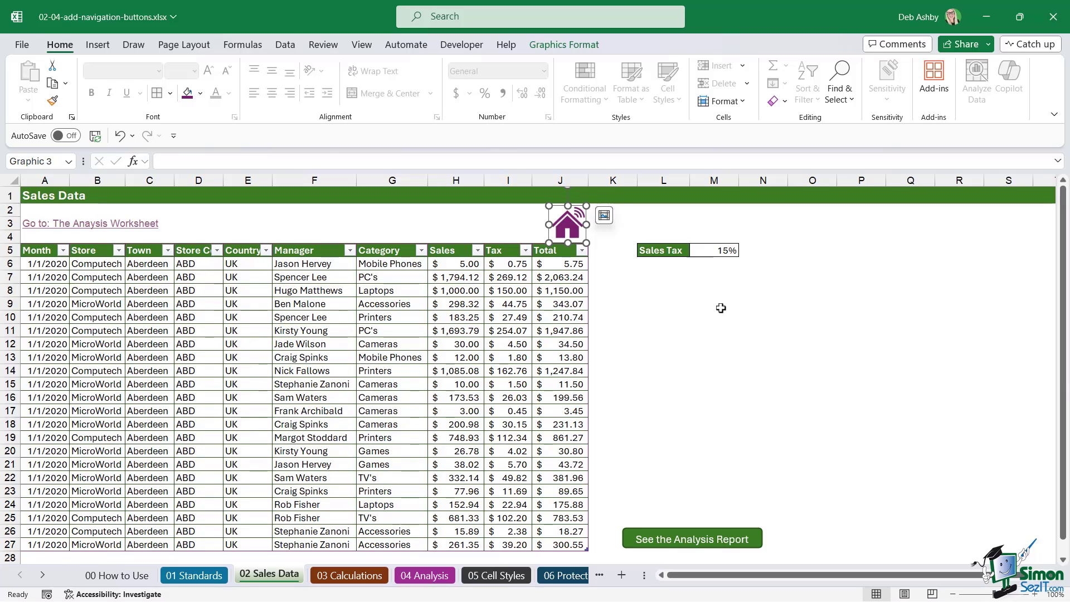
key("ctrl+k")
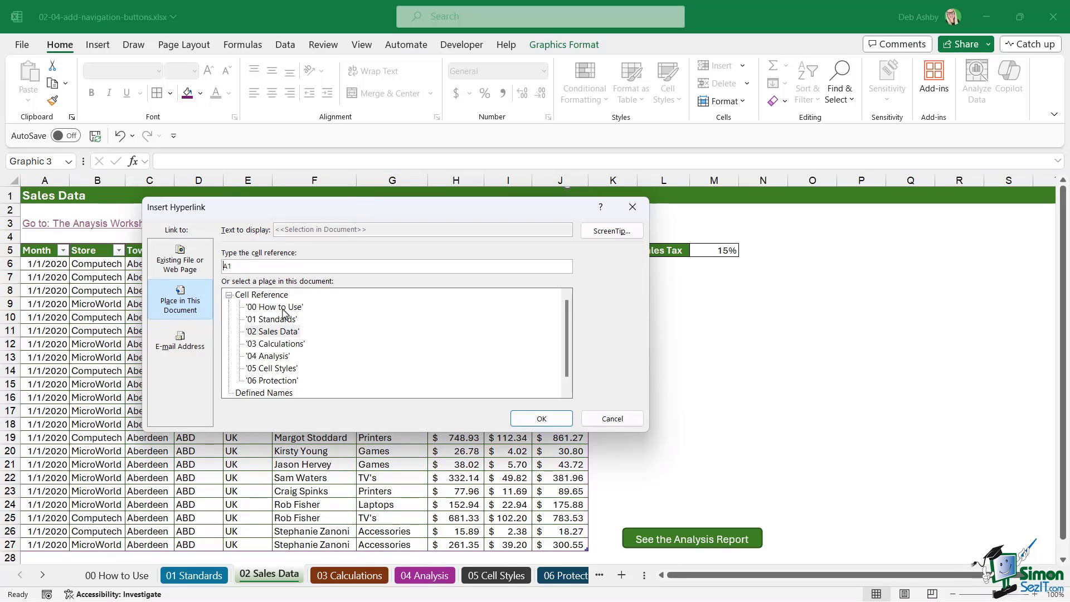
left_click(282, 308)
left_click(541, 418)
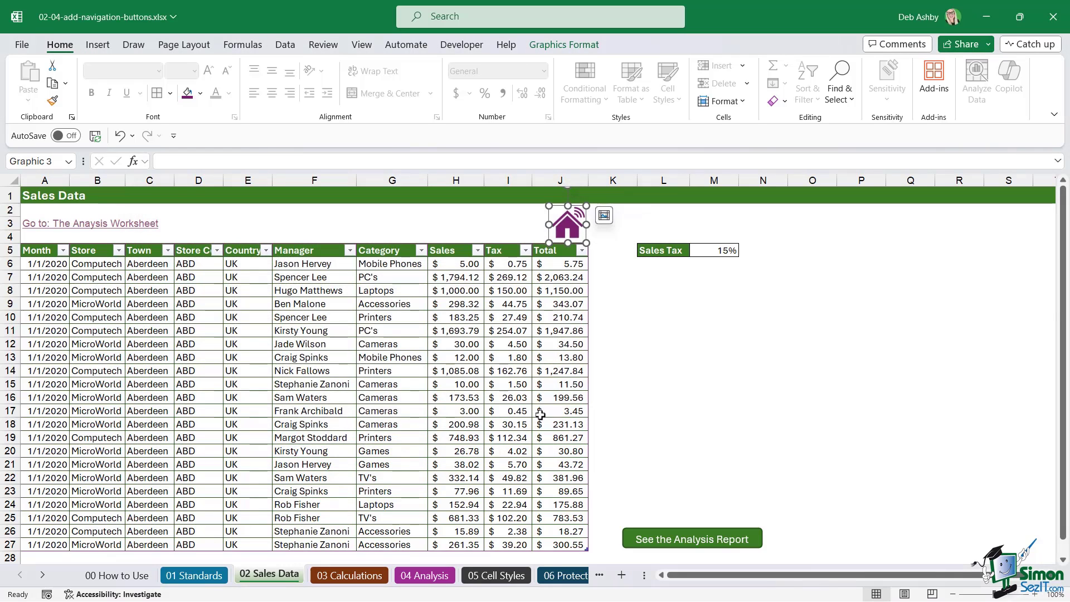
- Test the house icon by following its link to the 00 How to Use sheet
left_click(713, 343)
left_click(567, 227)
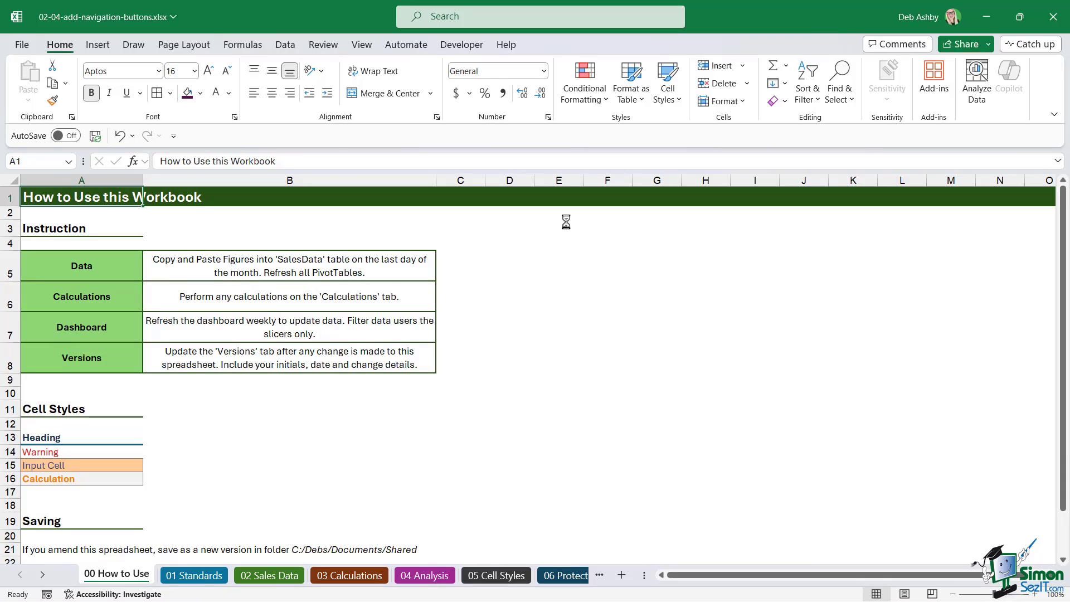
left_click(607, 357)
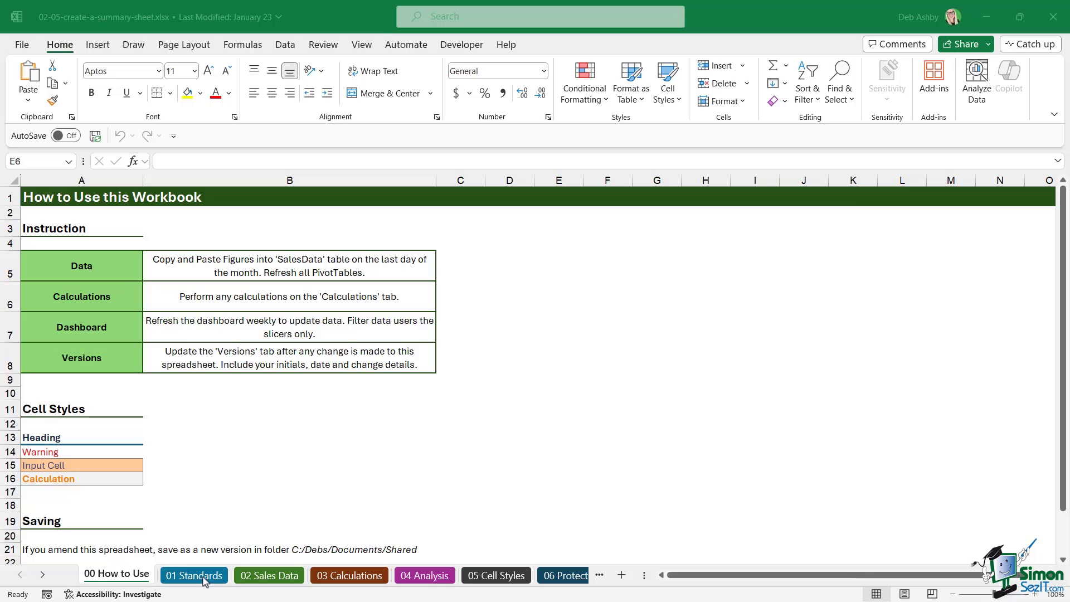
- In 02-05-create-a-summary-sheet.xlsx, review the Sales Data, Calculations and Analysis sheets and the Instruction labels in A5:A8 of 00 How to Use
left_click(269, 576)
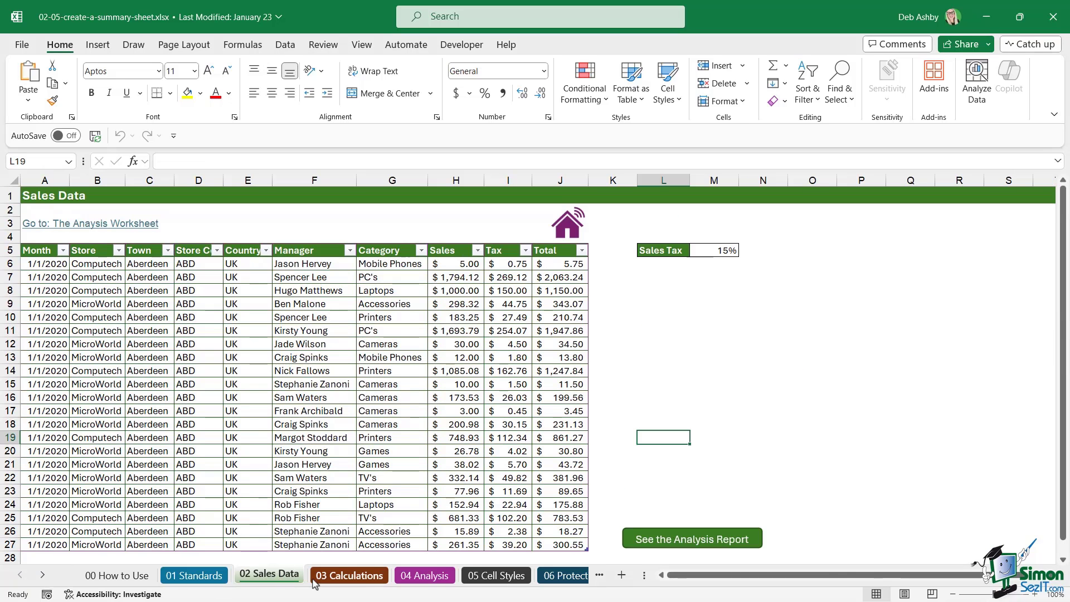
left_click(352, 578)
left_click(428, 577)
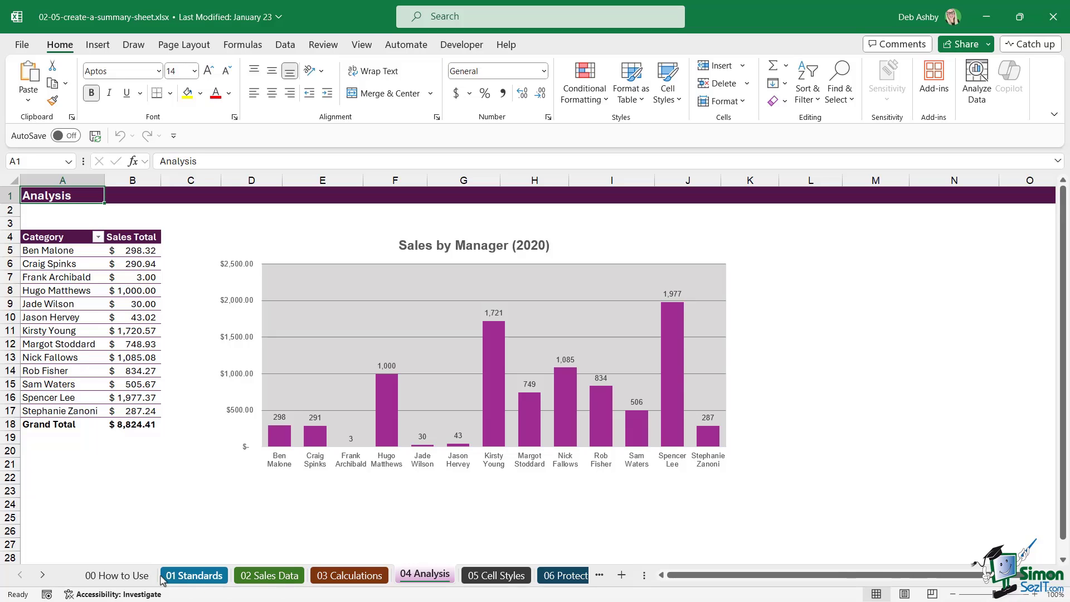
left_click(117, 576)
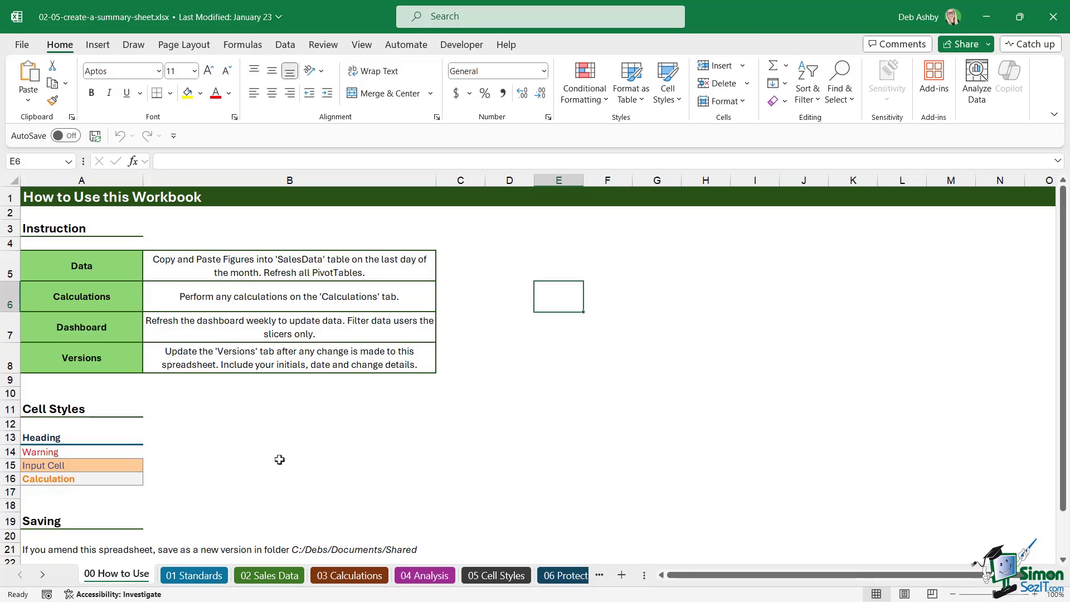
left_click(91, 269)
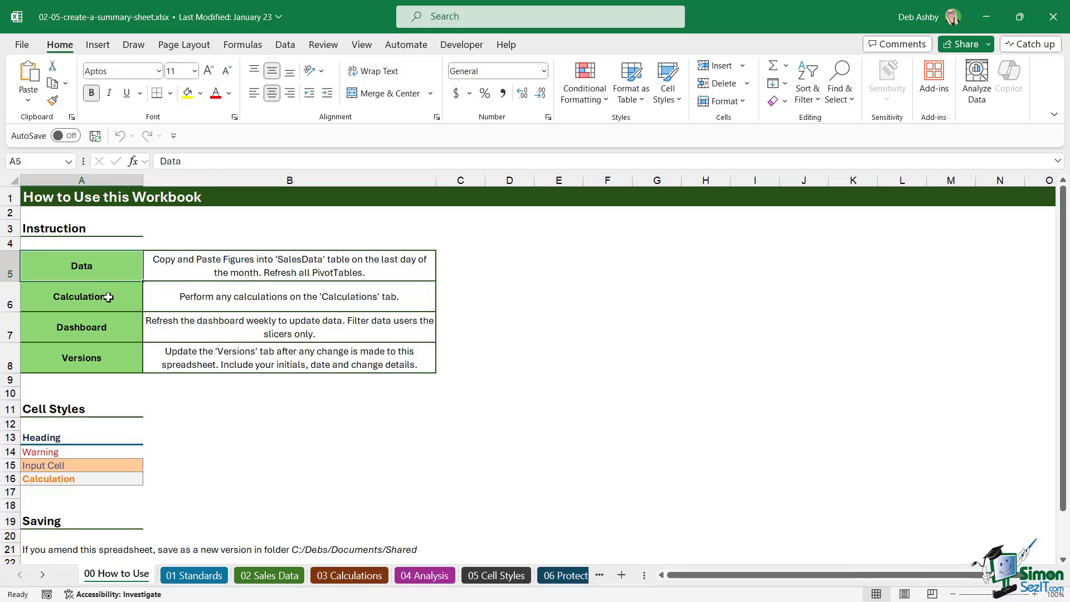
left_click(108, 297)
left_click(110, 328)
left_click(112, 359)
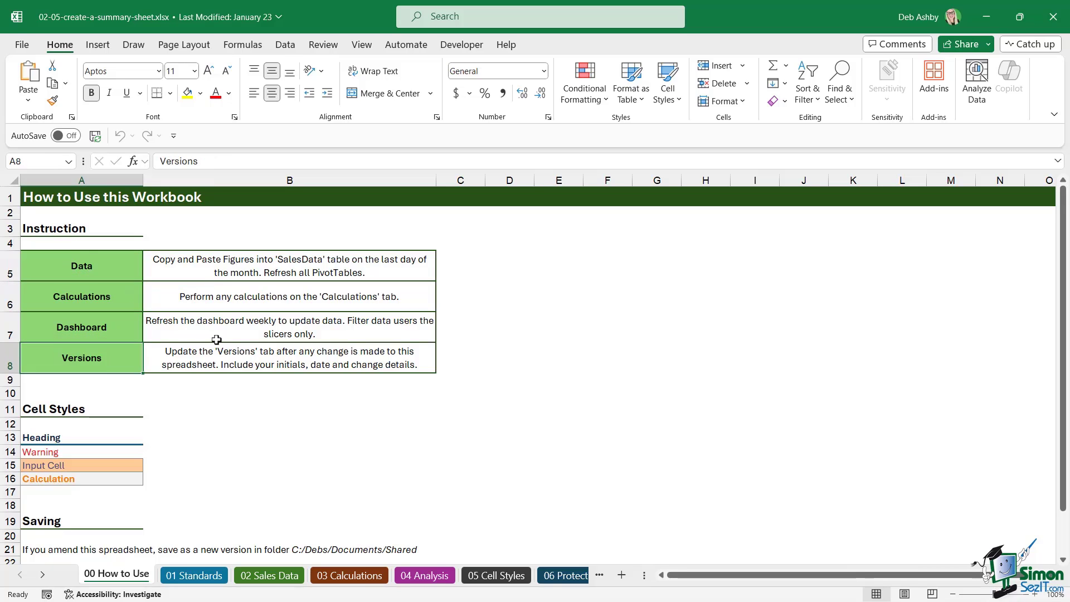
- Review the Data, Calculations, Dashboard and Versions labels and their instructions in A5:B8 of the 00 How to Use sheet
left_click(85, 260)
left_click(106, 302)
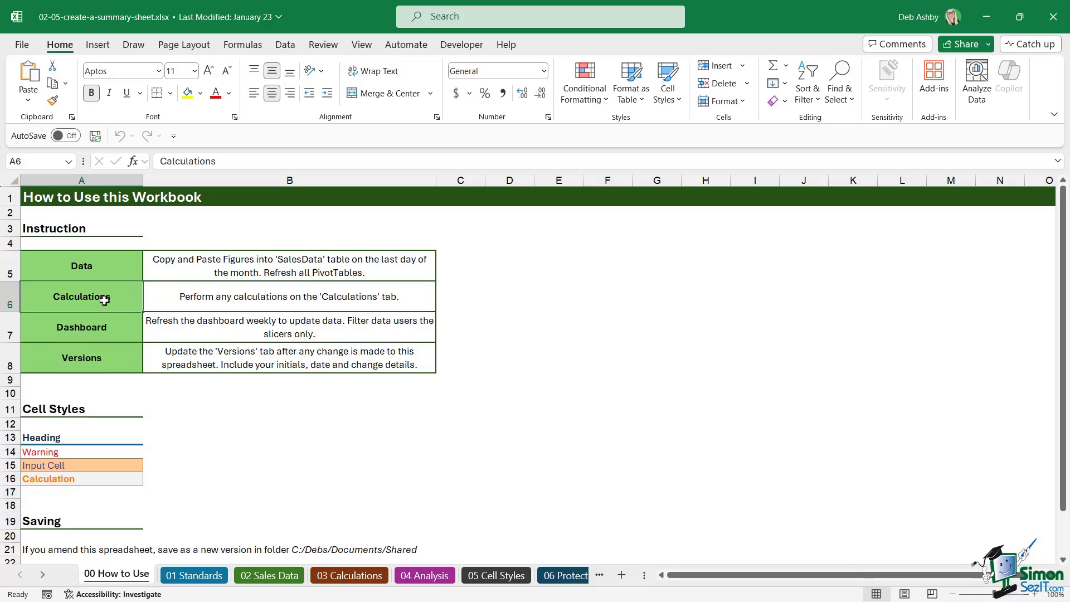
left_click(104, 326)
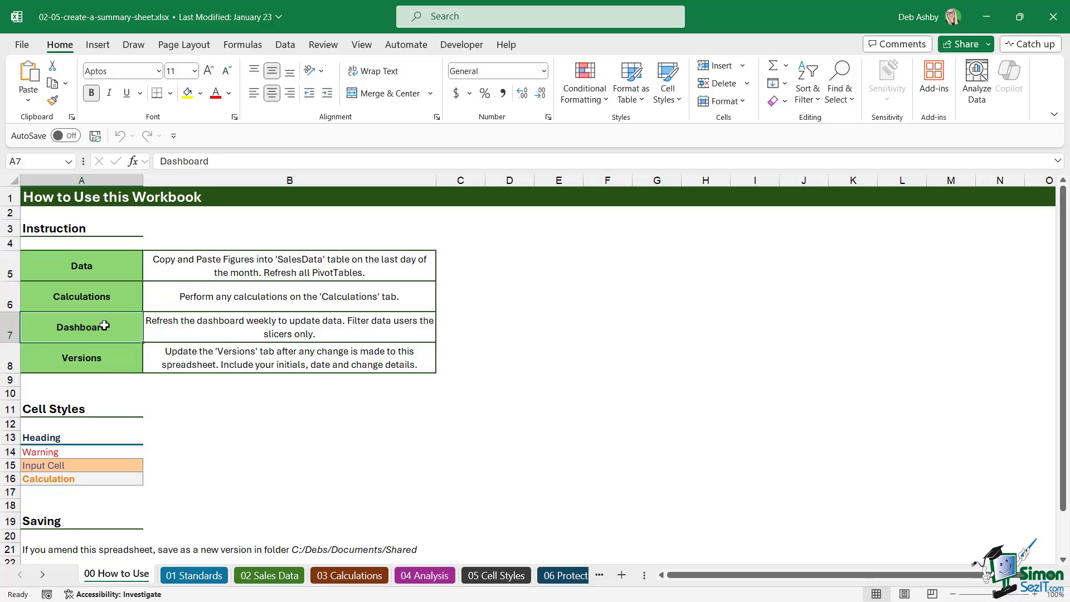
left_click(256, 264)
left_click(256, 300)
left_click(255, 329)
left_click(338, 358)
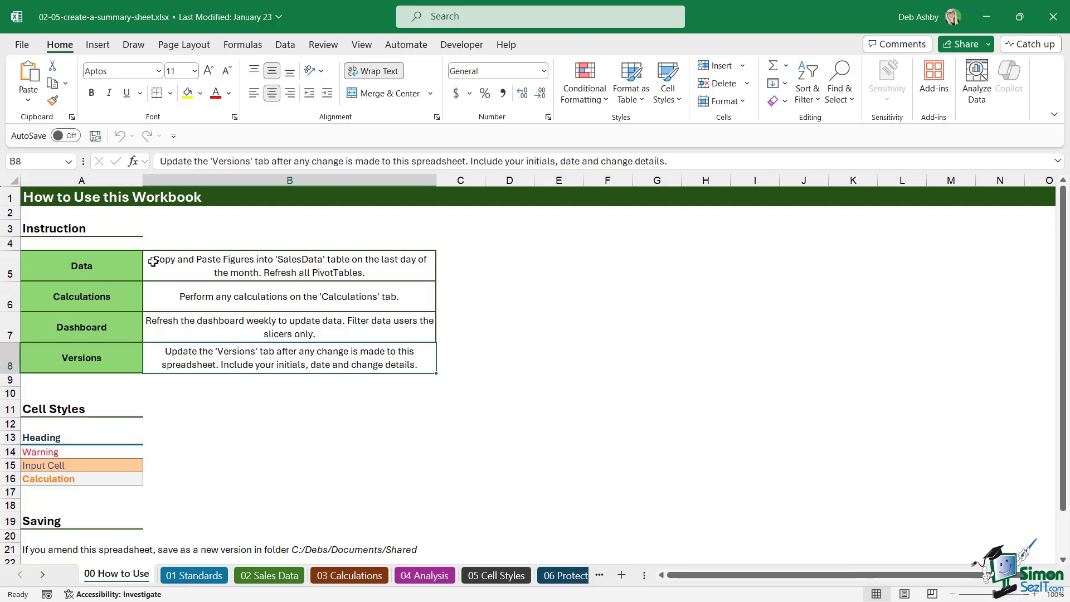
- Compare the Calculations instruction with the 03 Calculations sheet, and read the Dashboard instruction in row 7 of 00 How to Use
left_click(105, 295)
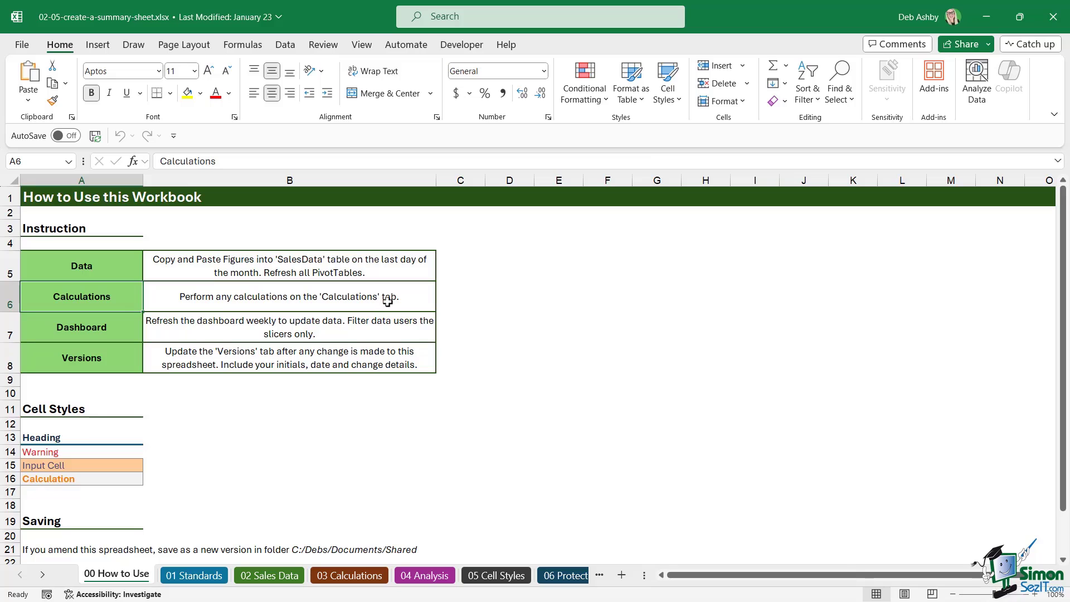
left_click(347, 575)
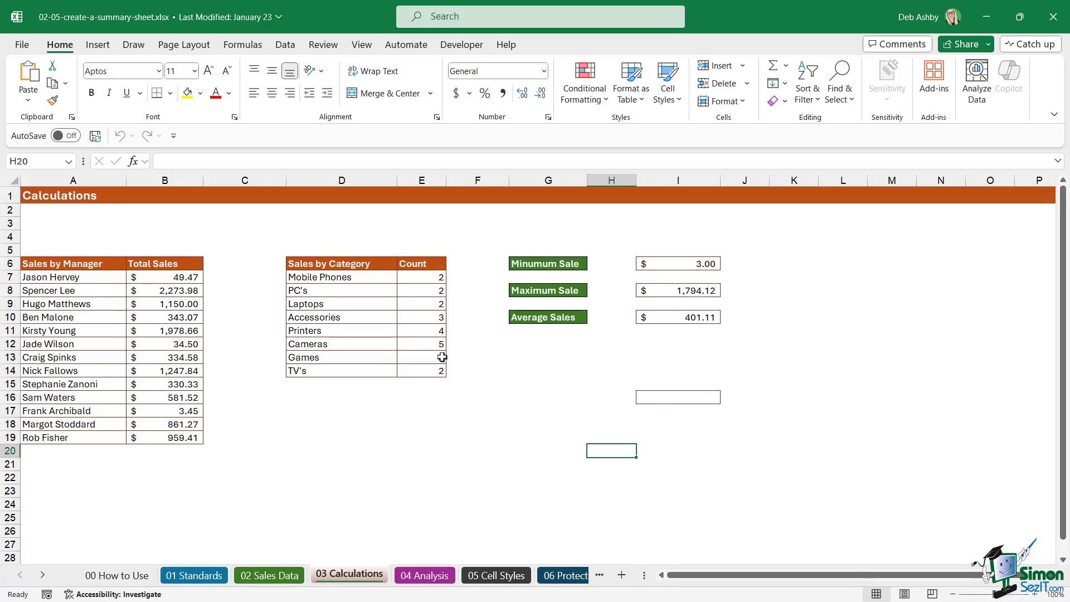
left_click(137, 577)
left_click(105, 328)
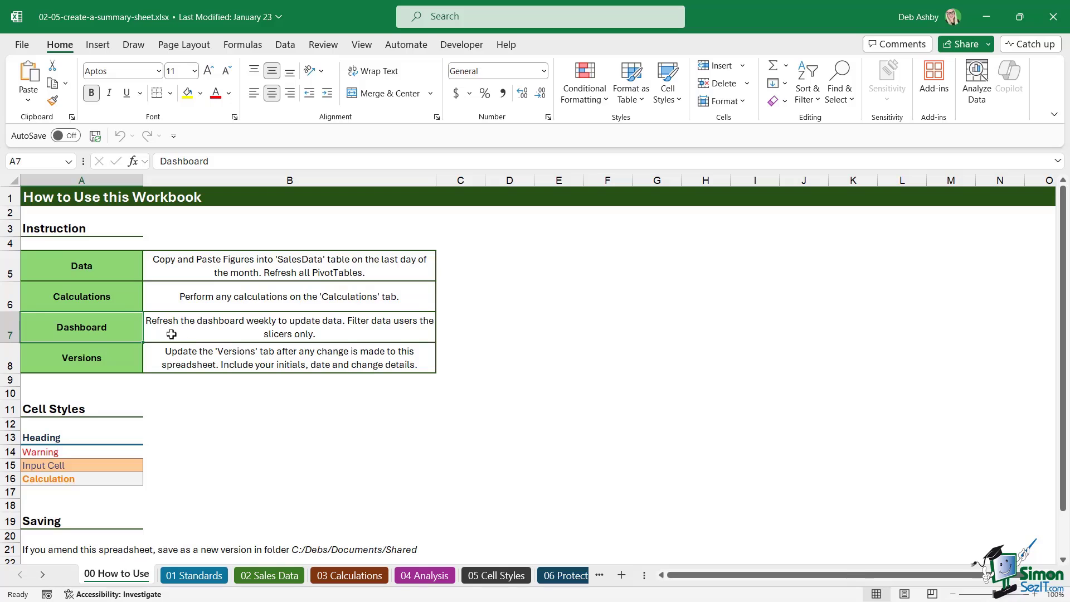
left_click(337, 329)
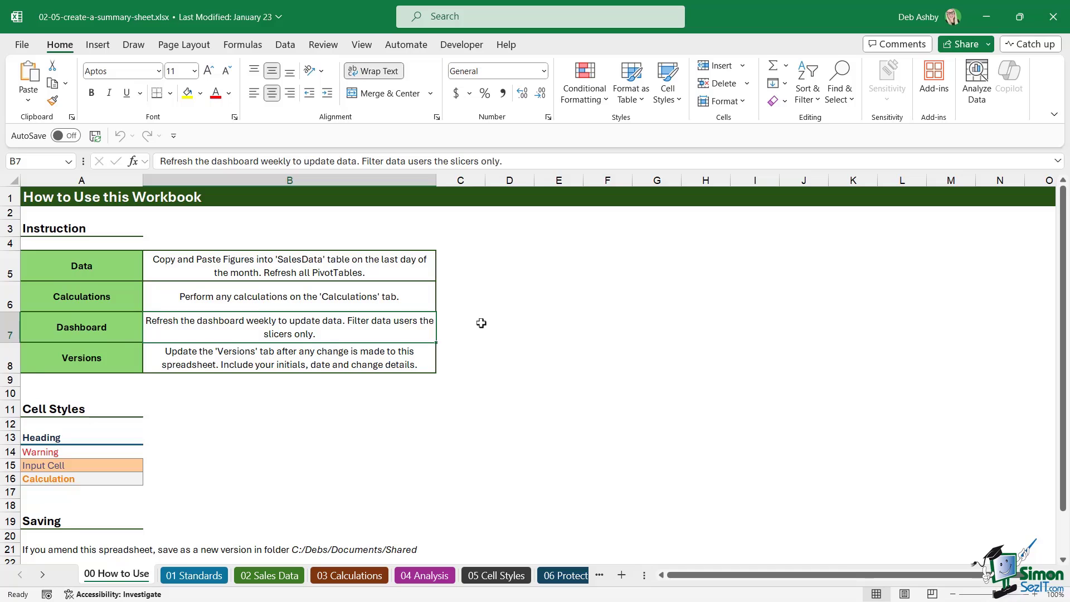
- Examine the Cell Styles examples in A13:A16 and the Saving and Versions notes on the 00 How to Use sheet
scroll(479, 322, "down", 2)
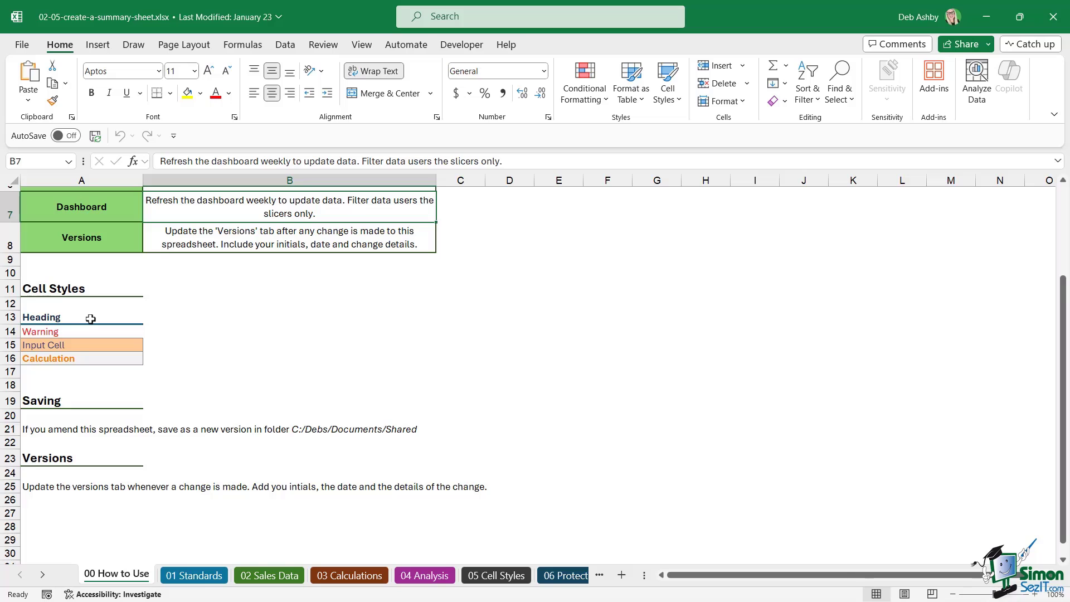
left_click(106, 331)
left_click(202, 332)
left_click(73, 319)
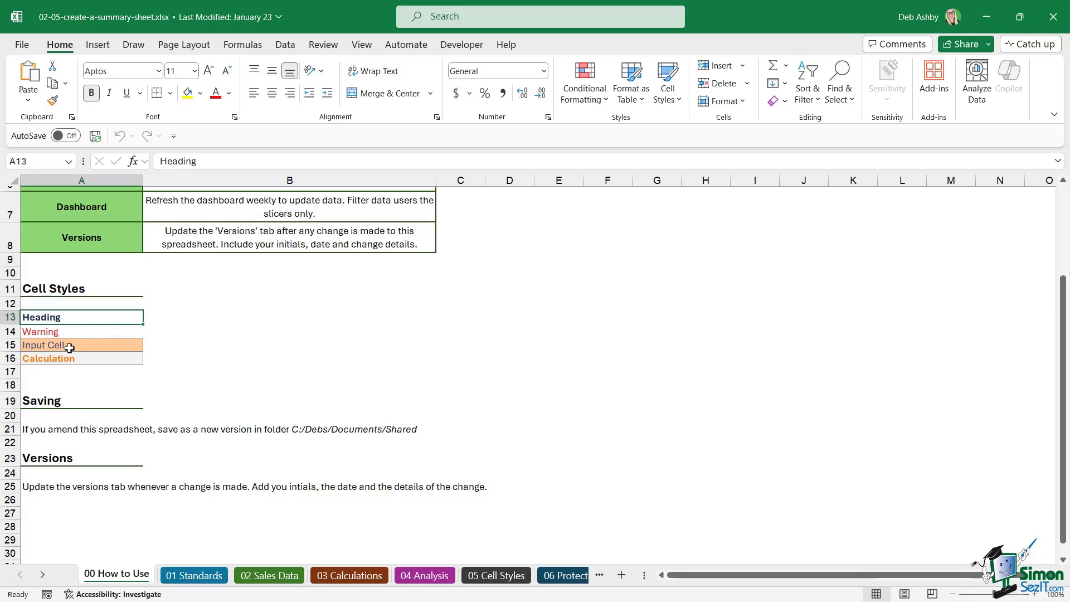
left_click(100, 346)
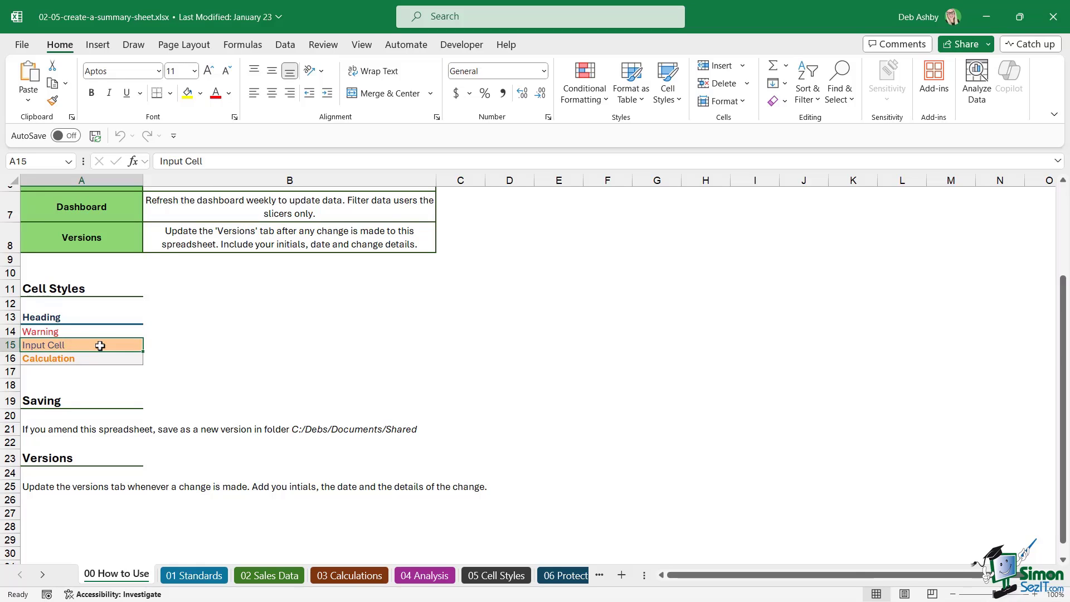
left_click(85, 359)
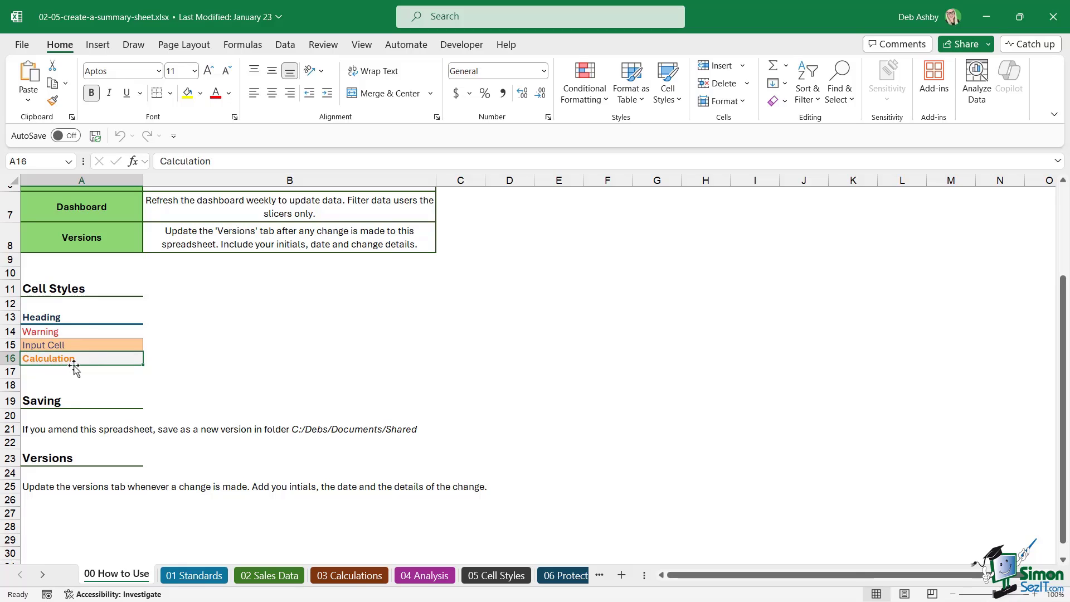
left_click(76, 334)
left_click(85, 317)
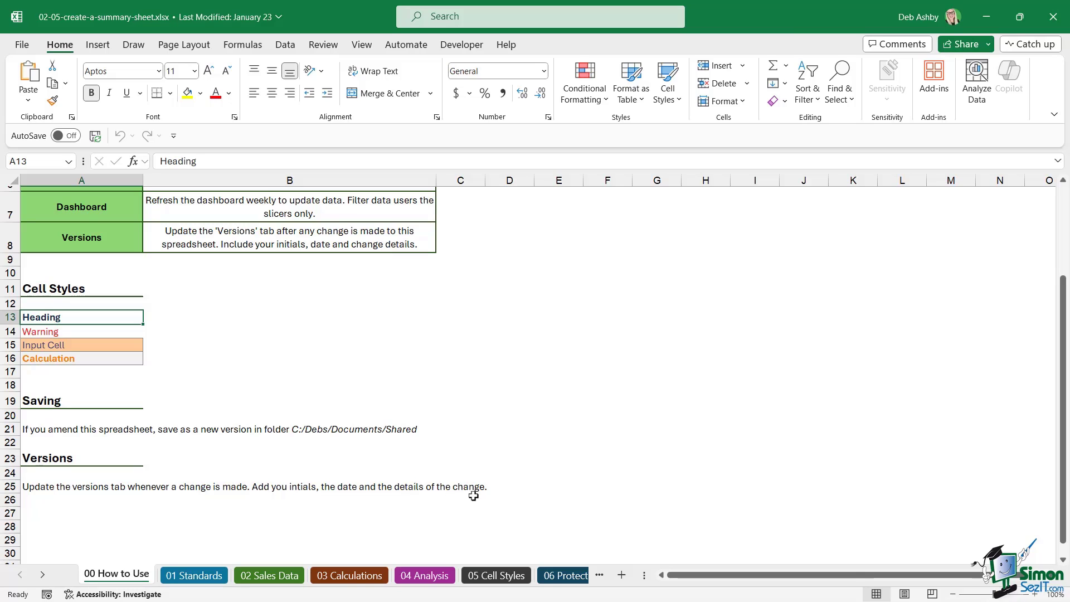
left_click(428, 385)
scroll(428, 387, "up", 2)
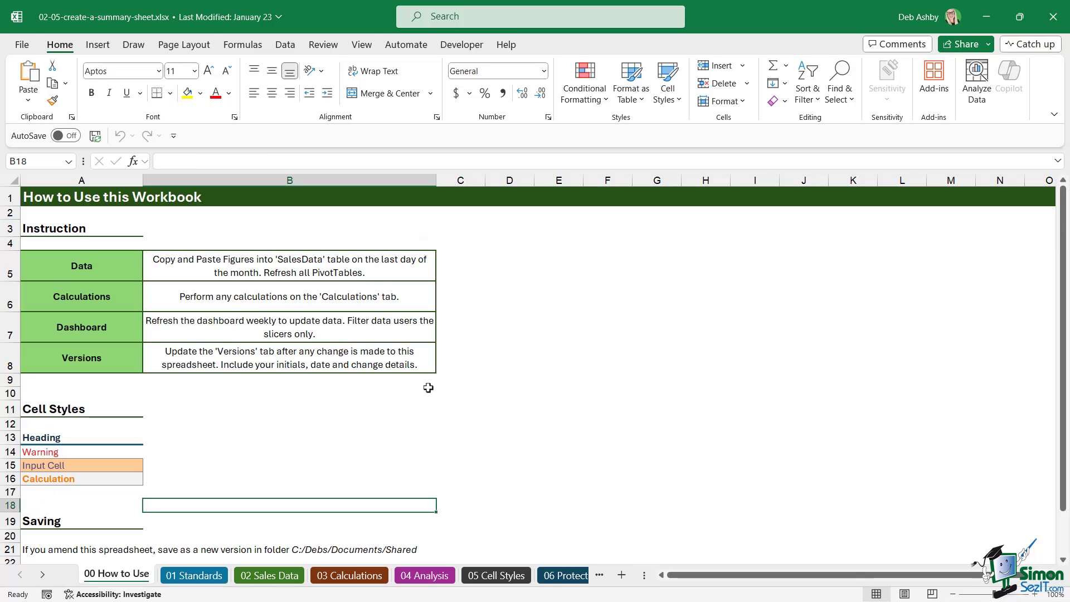
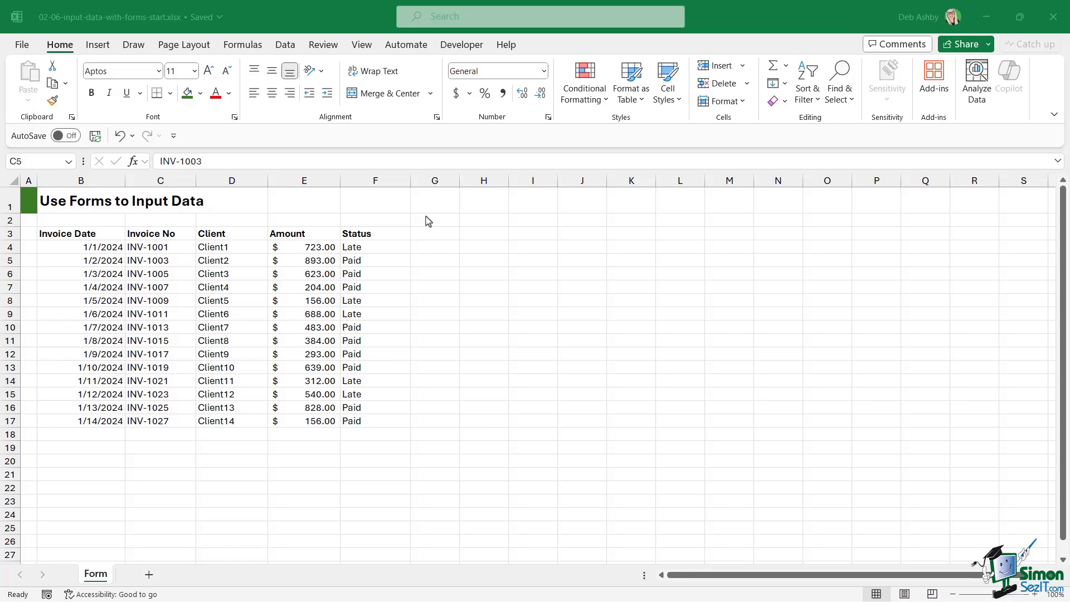
- In 02-06-input-data-with-forms-start.xlsx, review the invoice headings in B3:F3 and the empty entry rows below the data
left_click(56, 234)
left_click(165, 236)
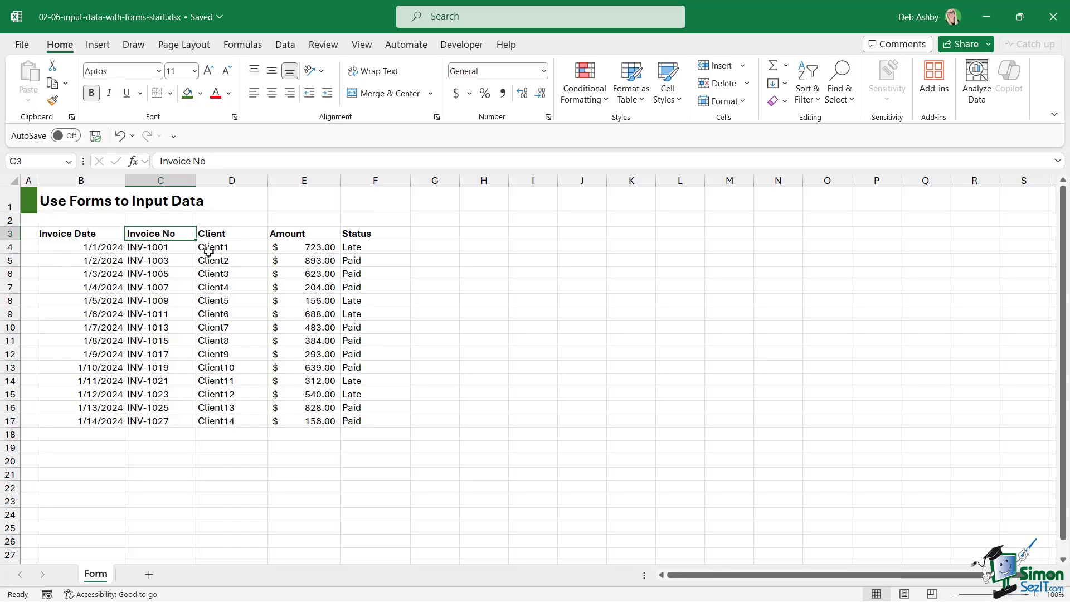
left_click(234, 235)
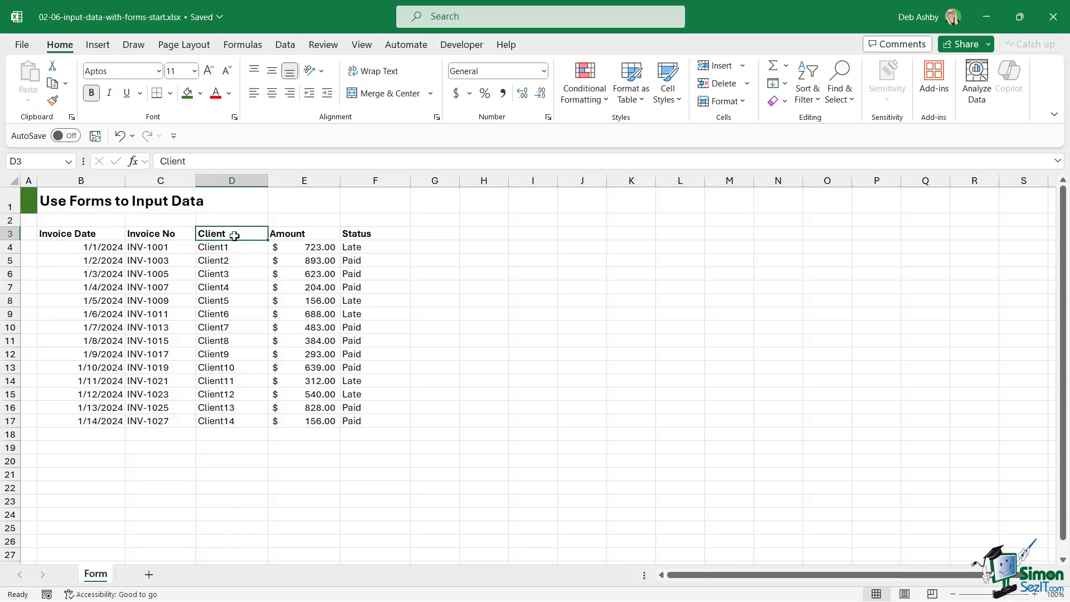
left_click(316, 236)
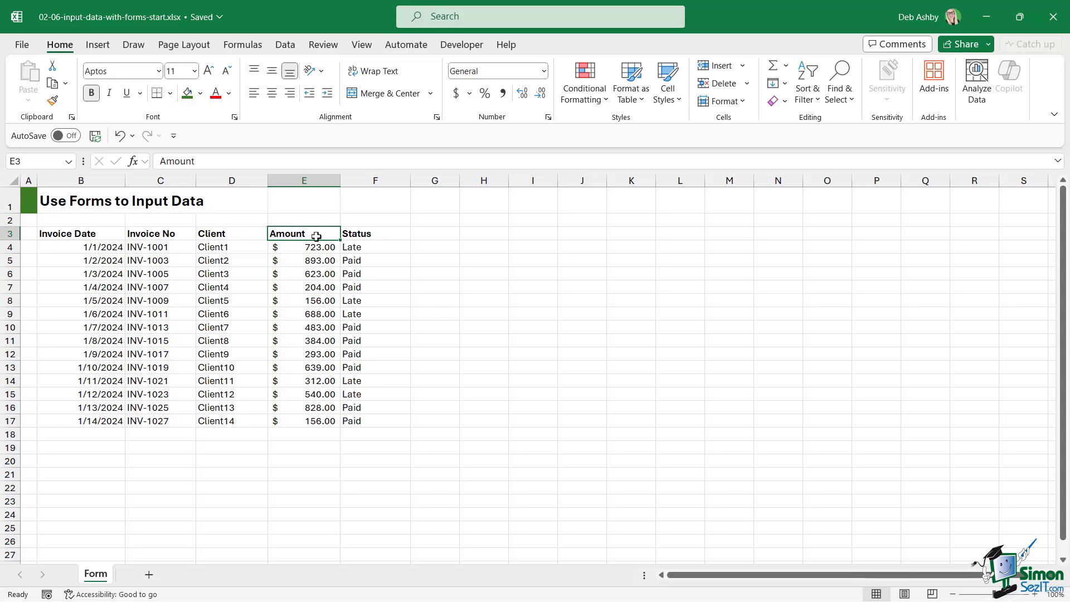
left_click(383, 238)
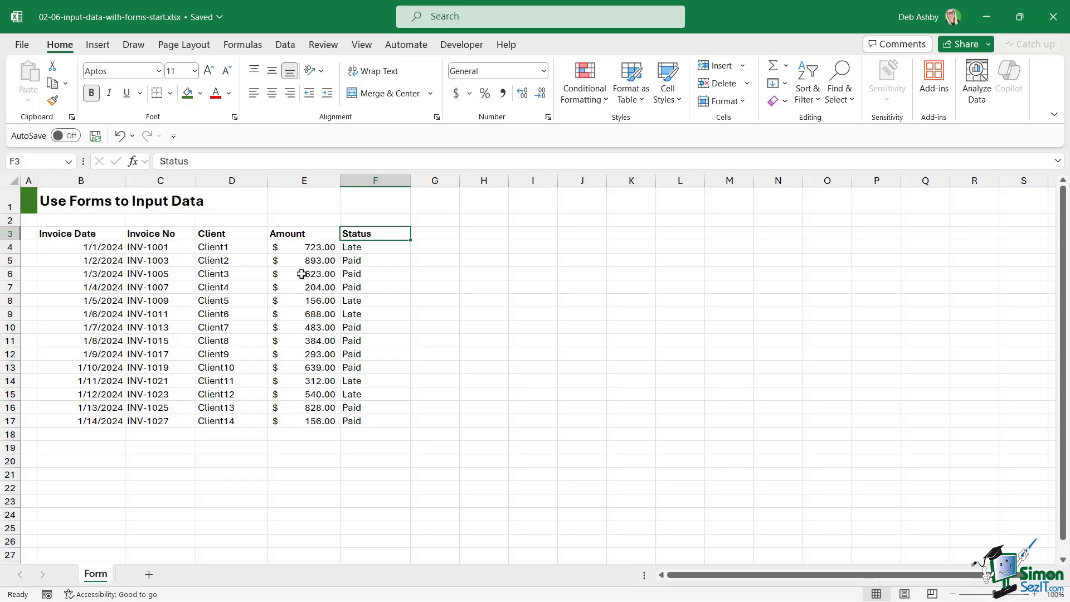
left_click_drag(78, 435, 360, 435)
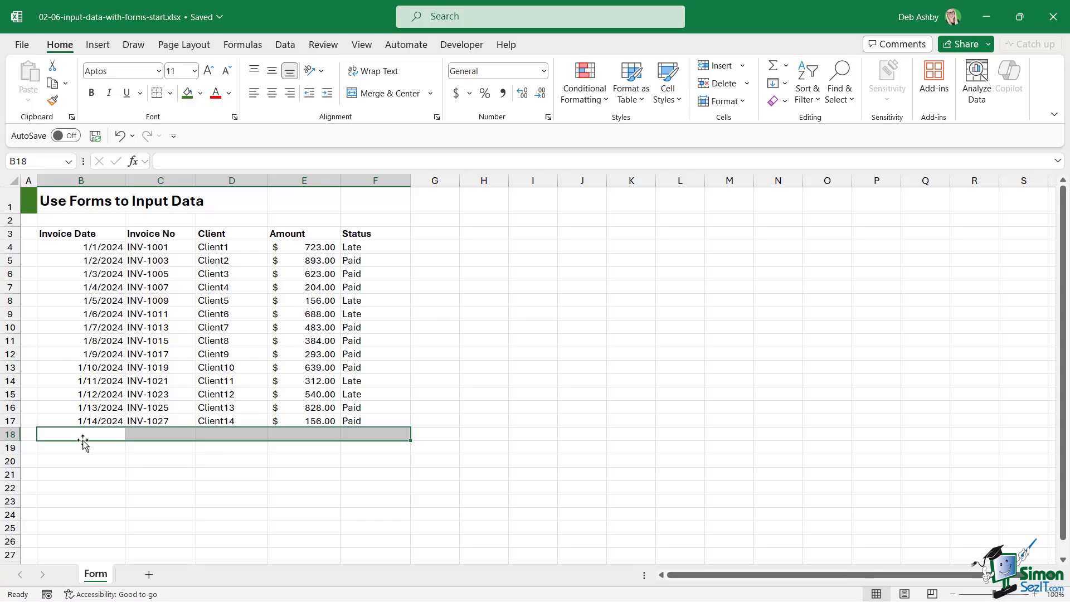
left_click_drag(74, 451, 379, 462)
left_click(227, 489)
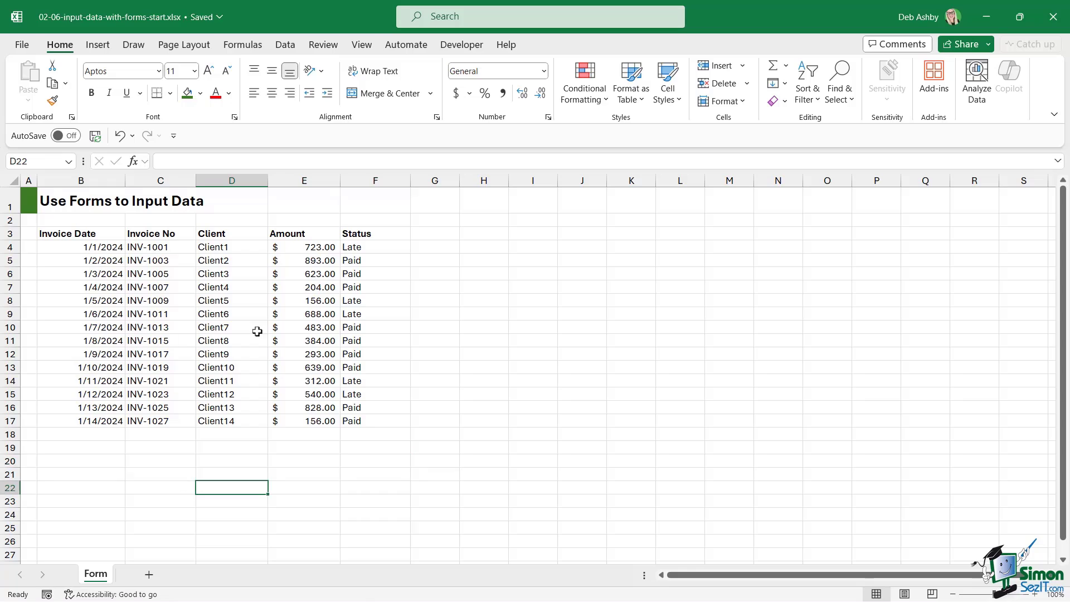
left_click(84, 435)
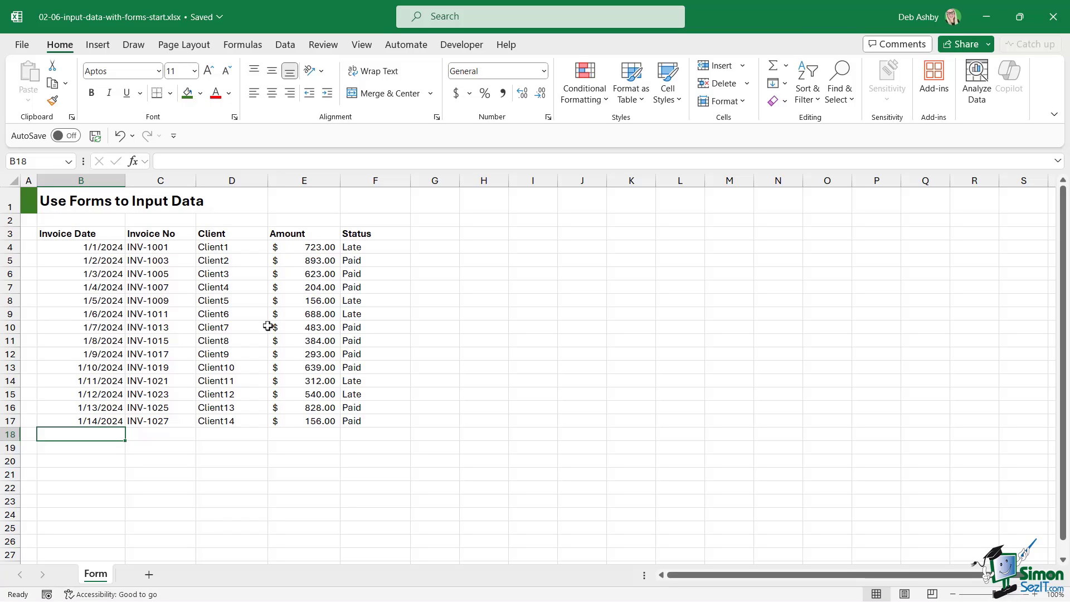
left_click(97, 44)
left_click(134, 44)
left_click(188, 46)
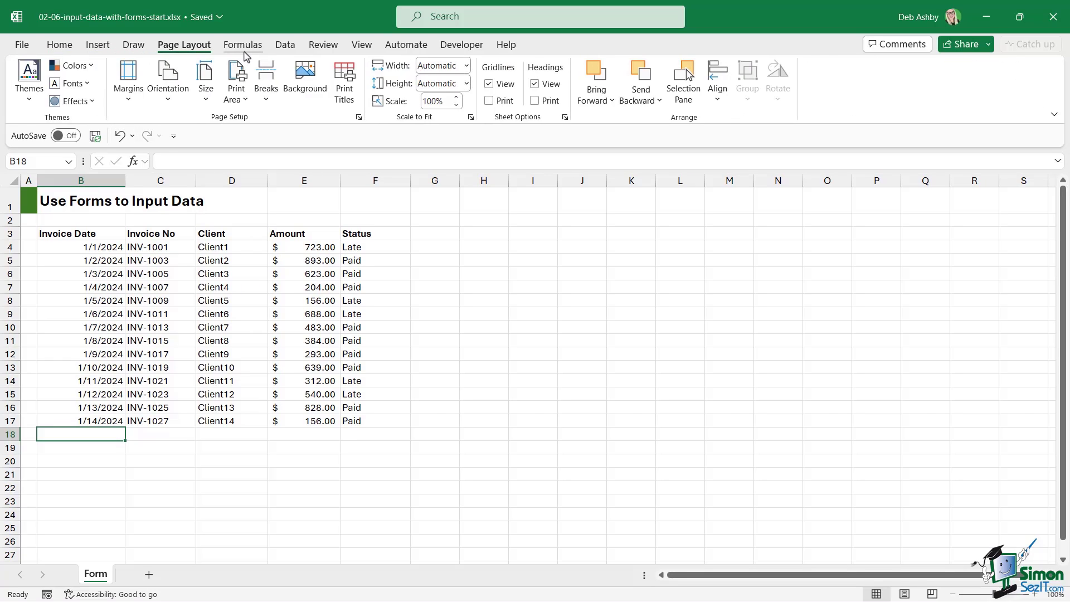
left_click(243, 45)
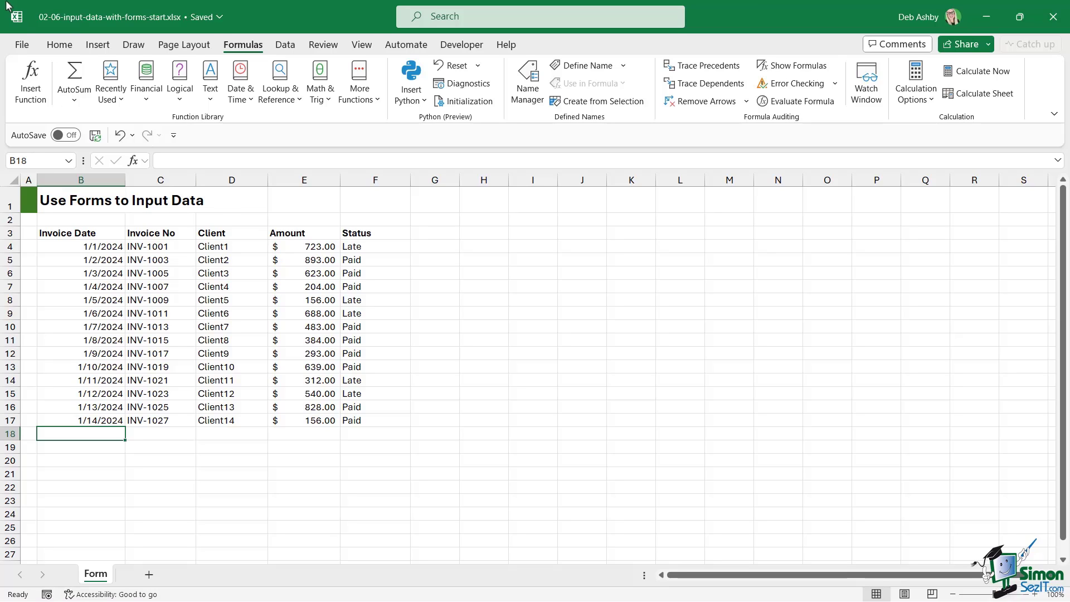
left_click(57, 44)
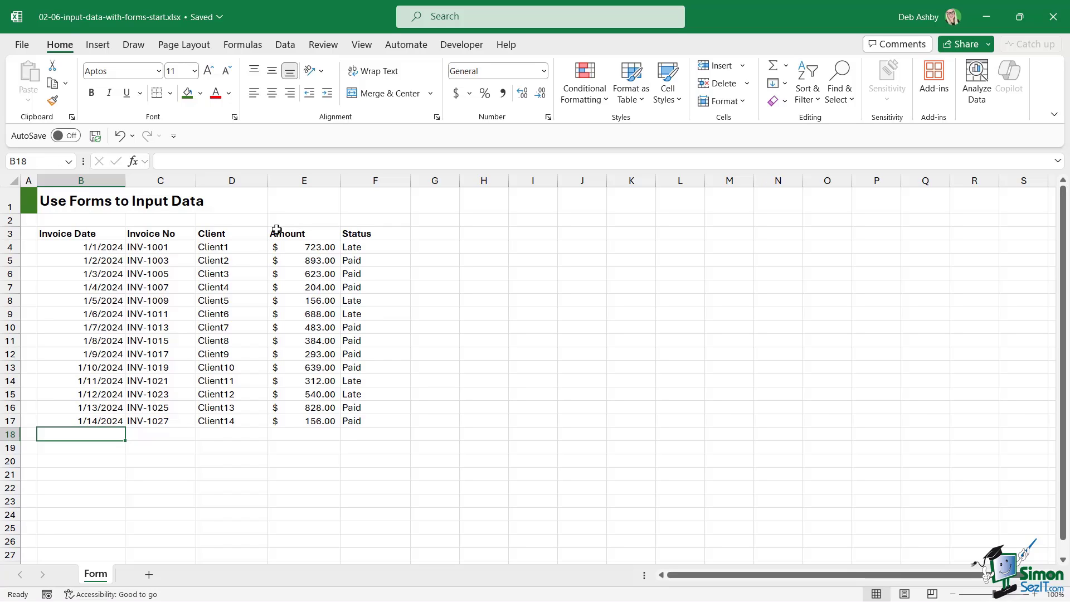
- Open the Quick Access Toolbar customization options and look through the Popular Commands
left_click(176, 136)
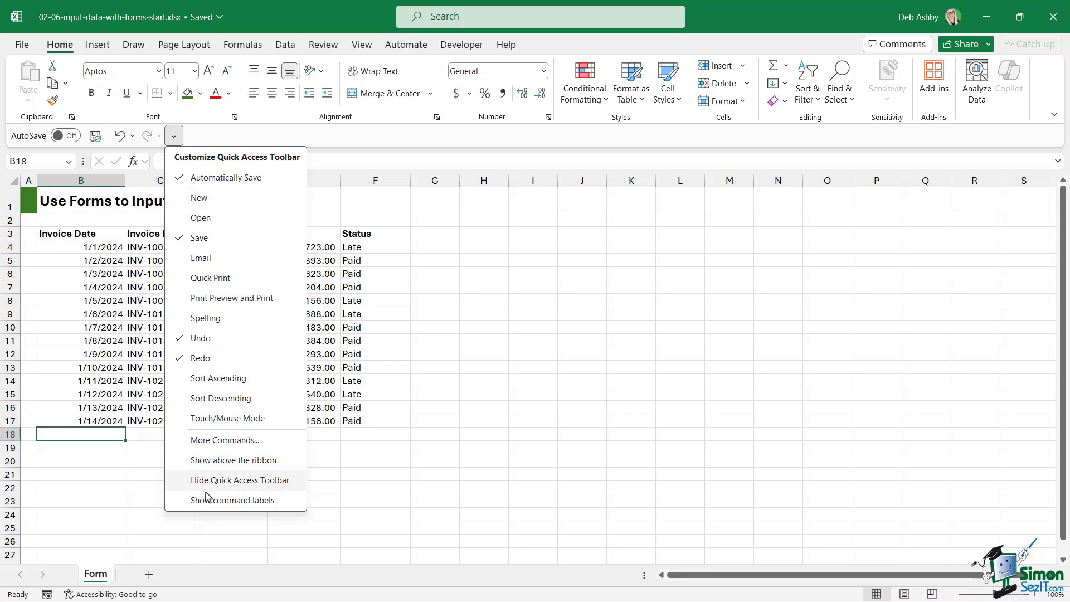
left_click(232, 441)
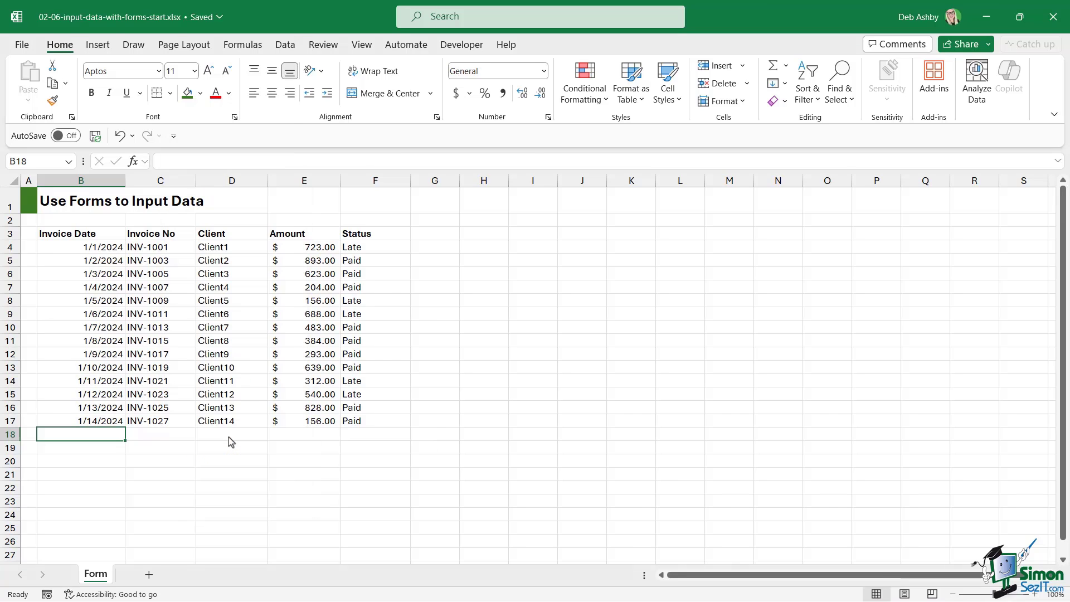
left_click_drag(492, 80, 415, 82)
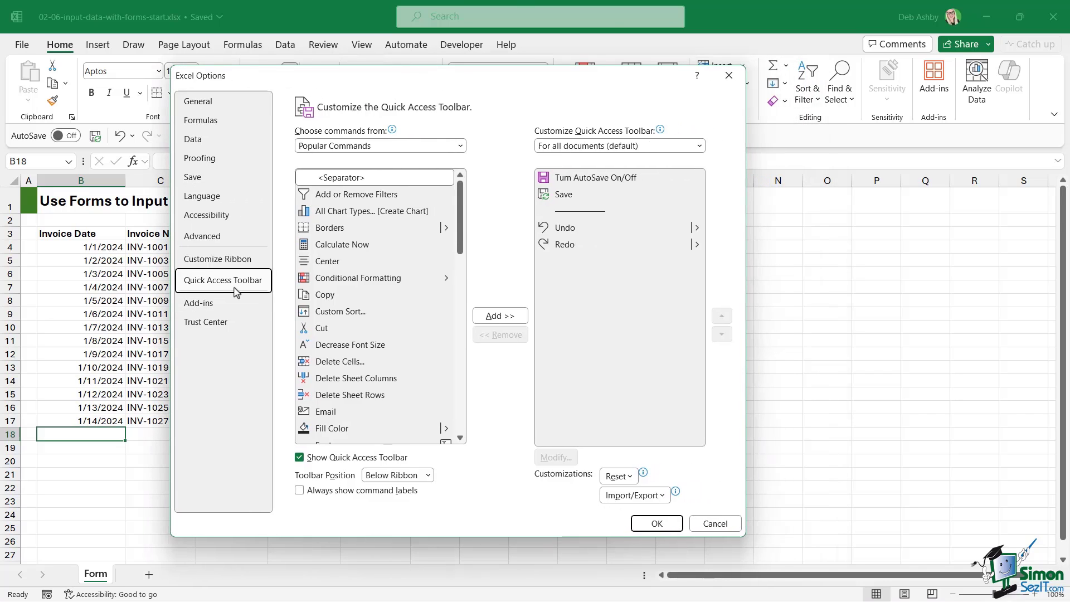
left_click(459, 147)
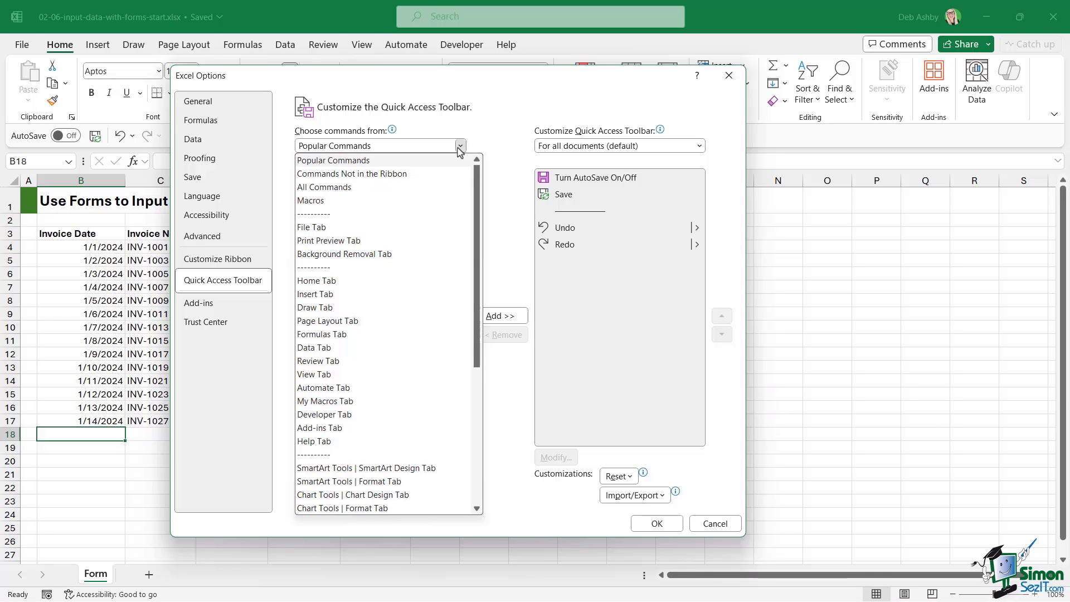
left_click(484, 126)
scroll(461, 198, "down", 5)
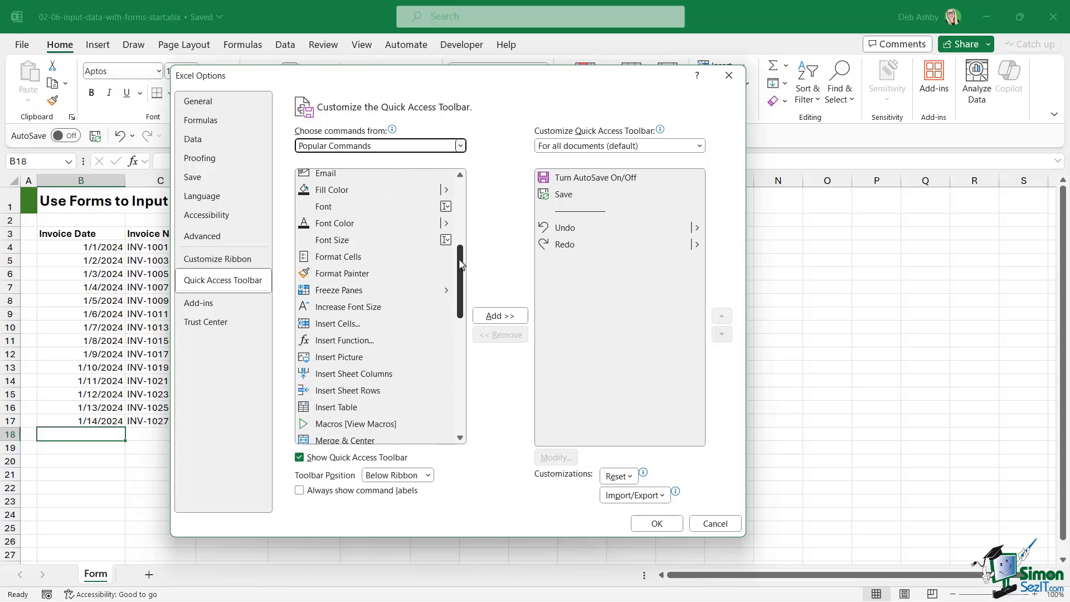
scroll(462, 196, "up", 5)
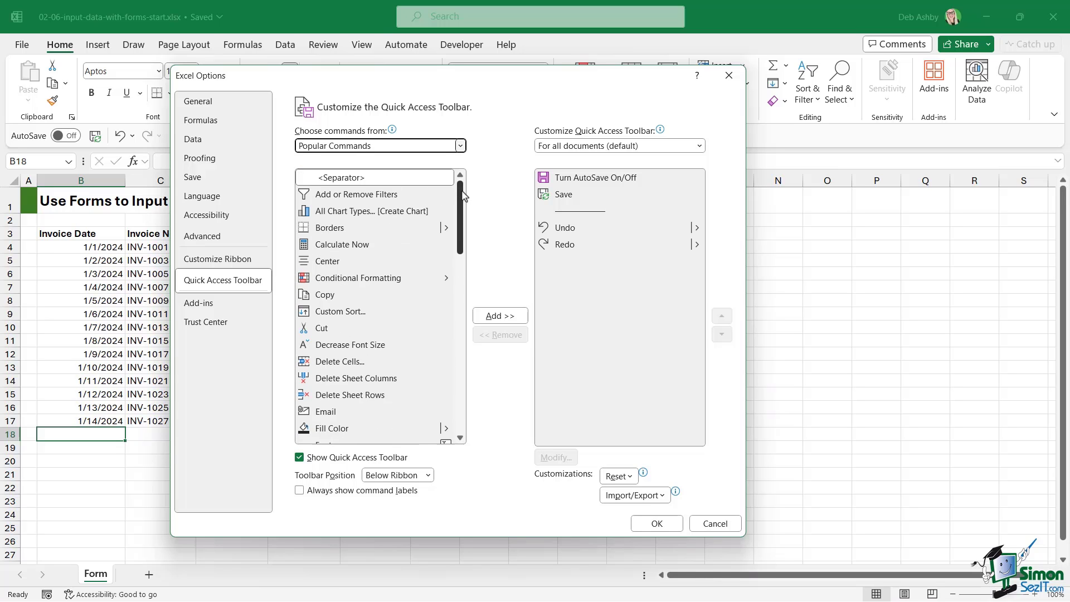
- Add the Form command from All Commands to the Quick Access Toolbar for all documents
left_click(462, 146)
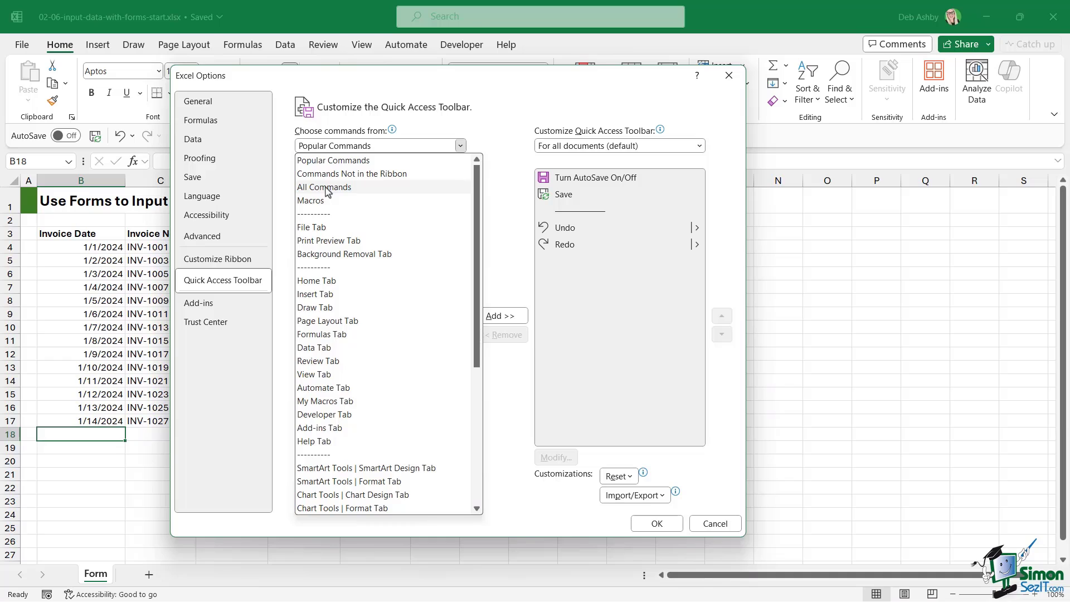
key("Escape")
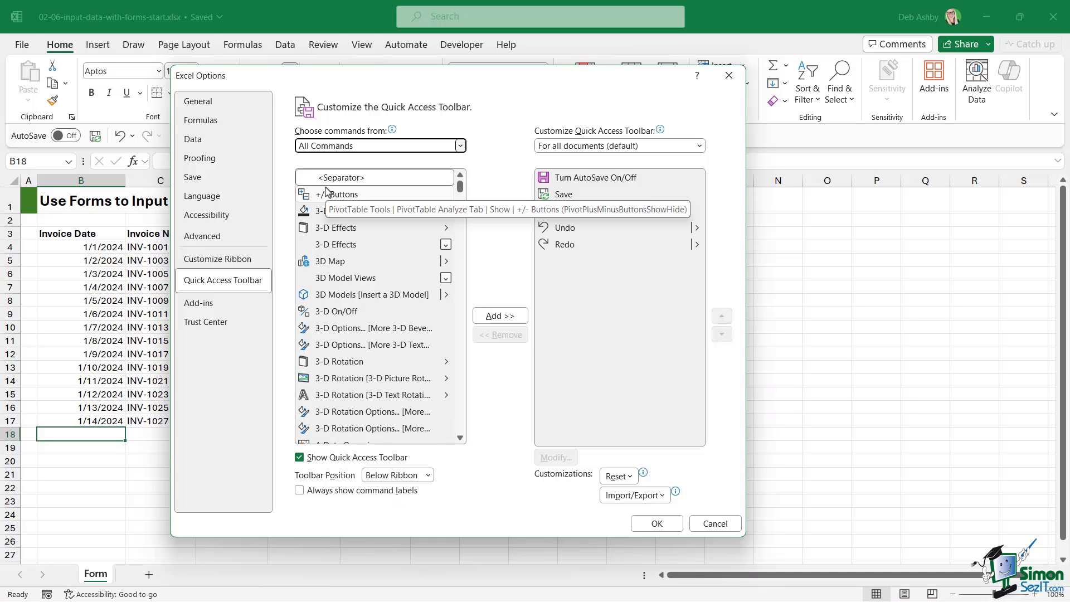
left_click_drag(462, 192, 461, 203)
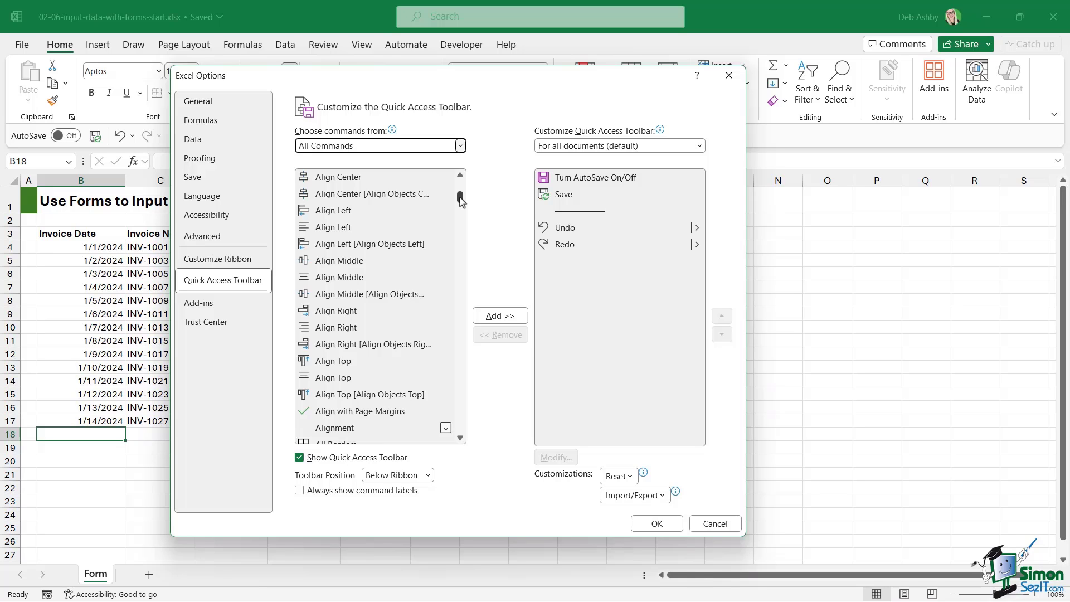
left_click_drag(460, 199, 460, 266)
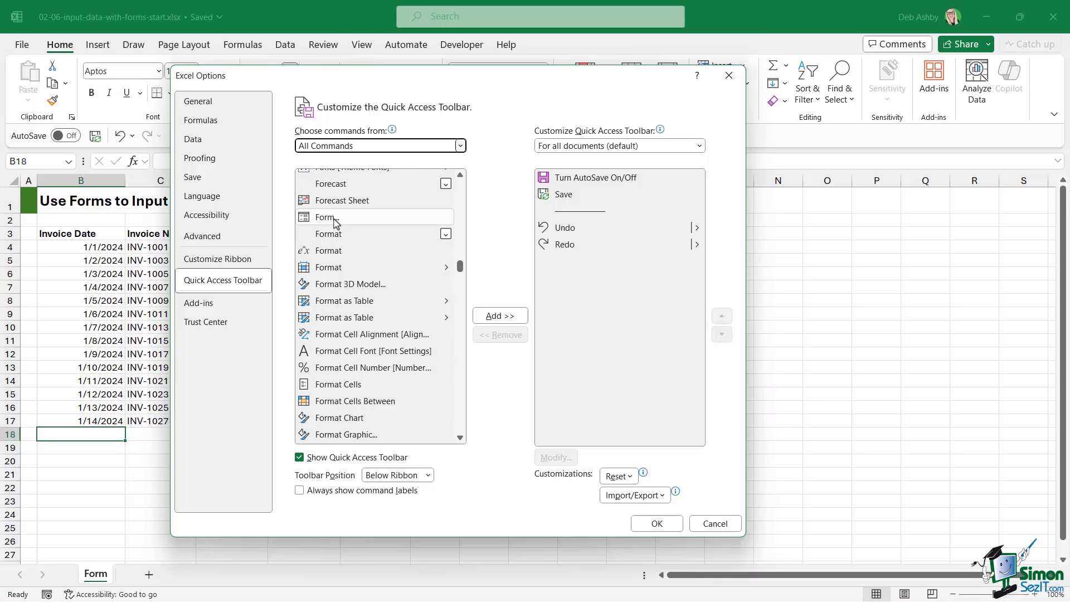
left_click(337, 222)
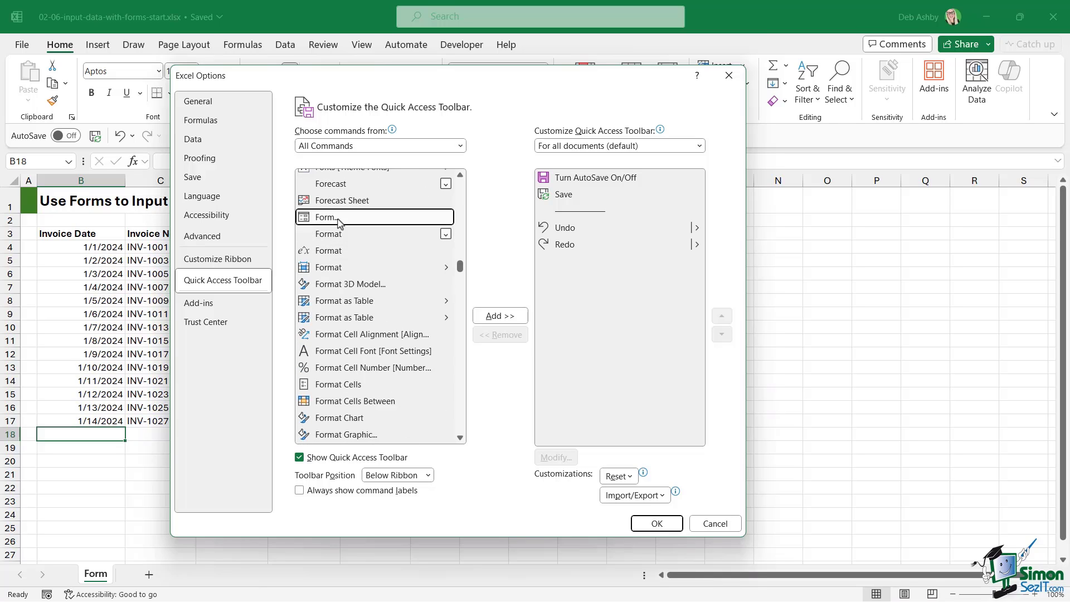
left_click(492, 317)
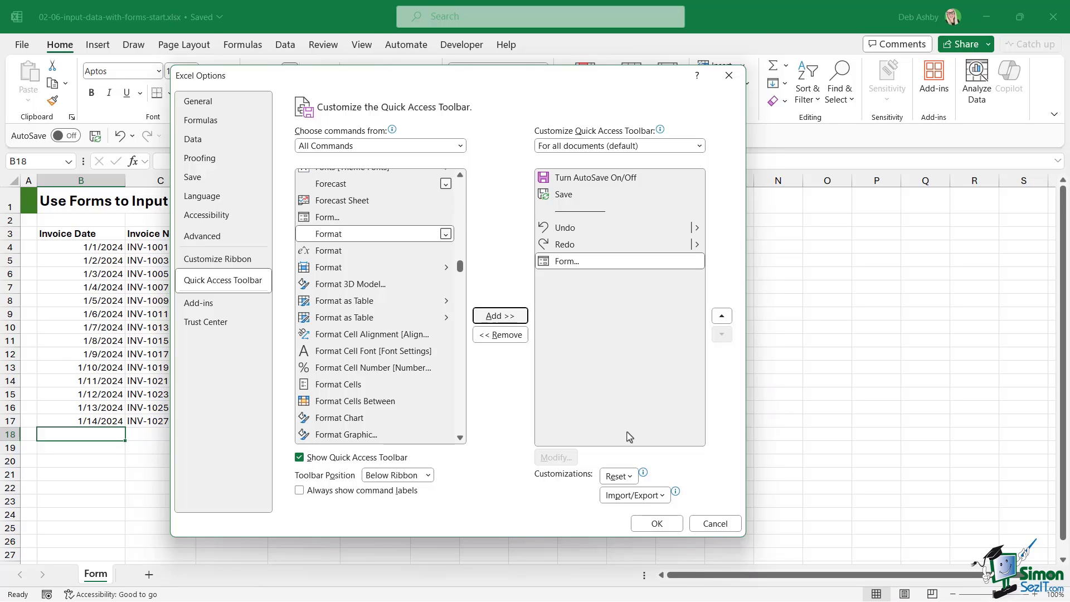
left_click(656, 523)
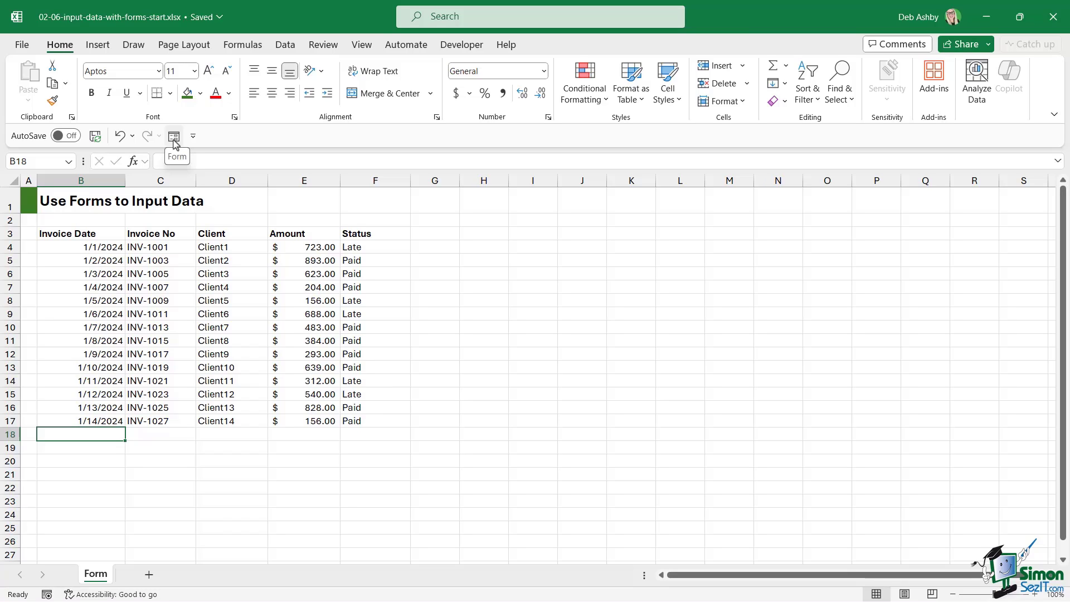
- Convert the invoice data in B3:F17 into an Excel table with headers
left_click(225, 286)
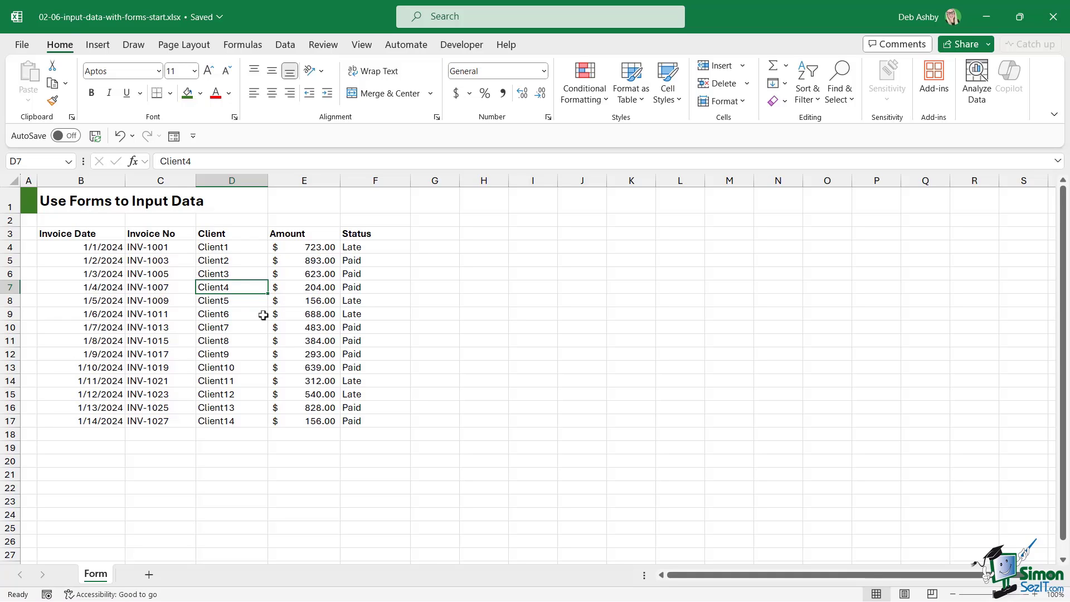
key("ctrl+t")
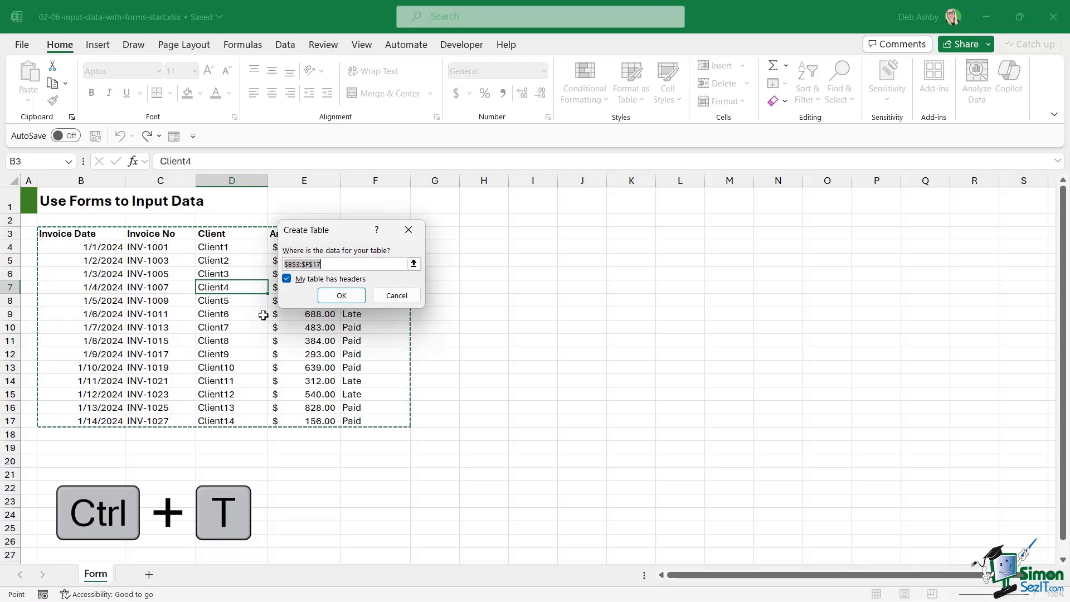
left_click(341, 296)
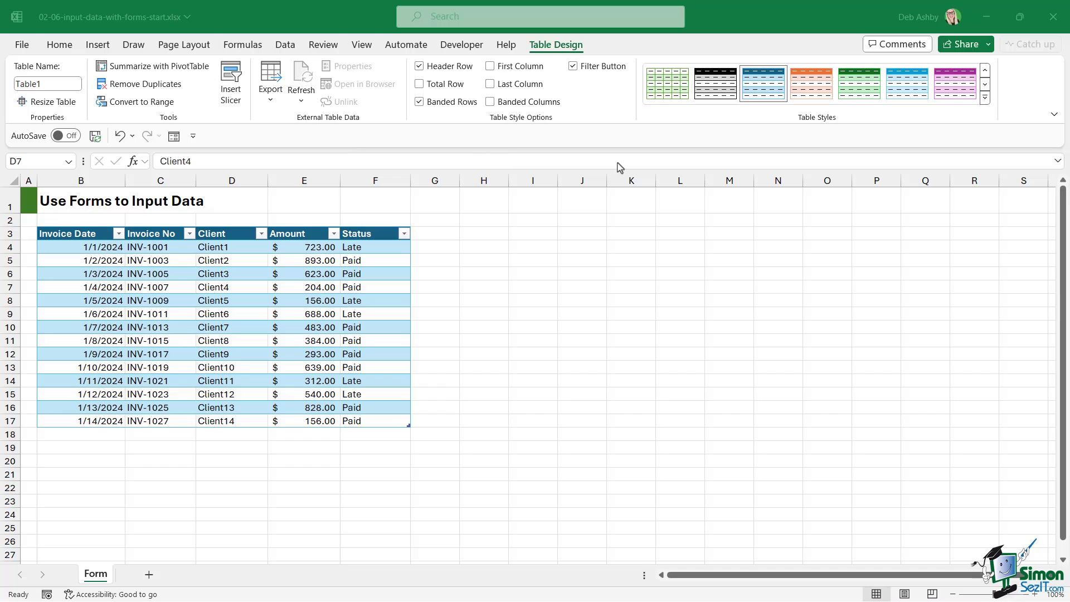
- Apply the Dark Green, Table Style Medium 18 design to the invoice table, and toggle Banded Rows off and back on
left_click(986, 99)
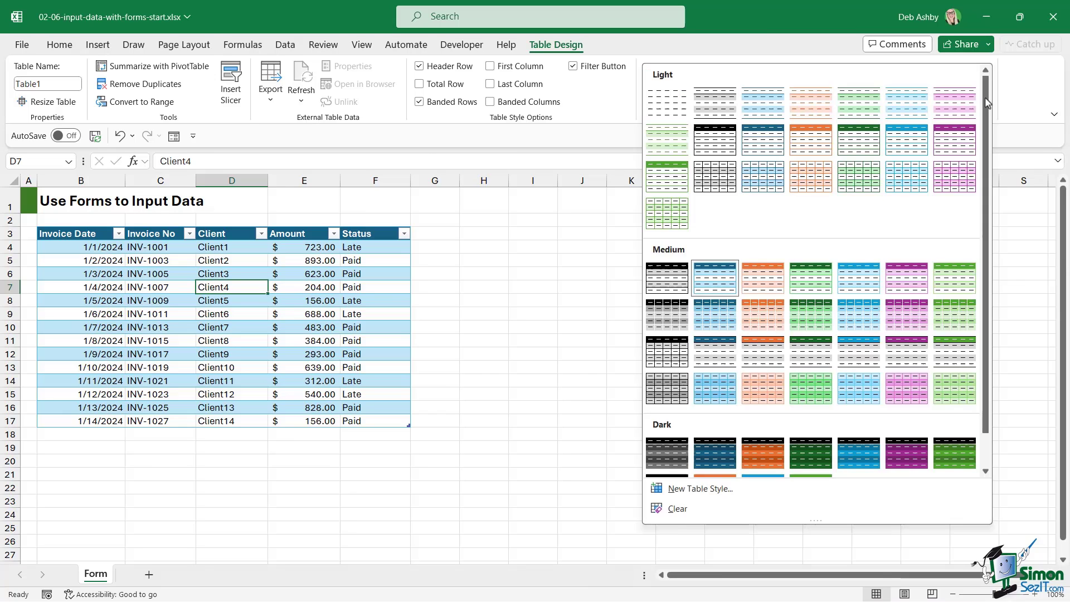
scroll(986, 168, "down", 1)
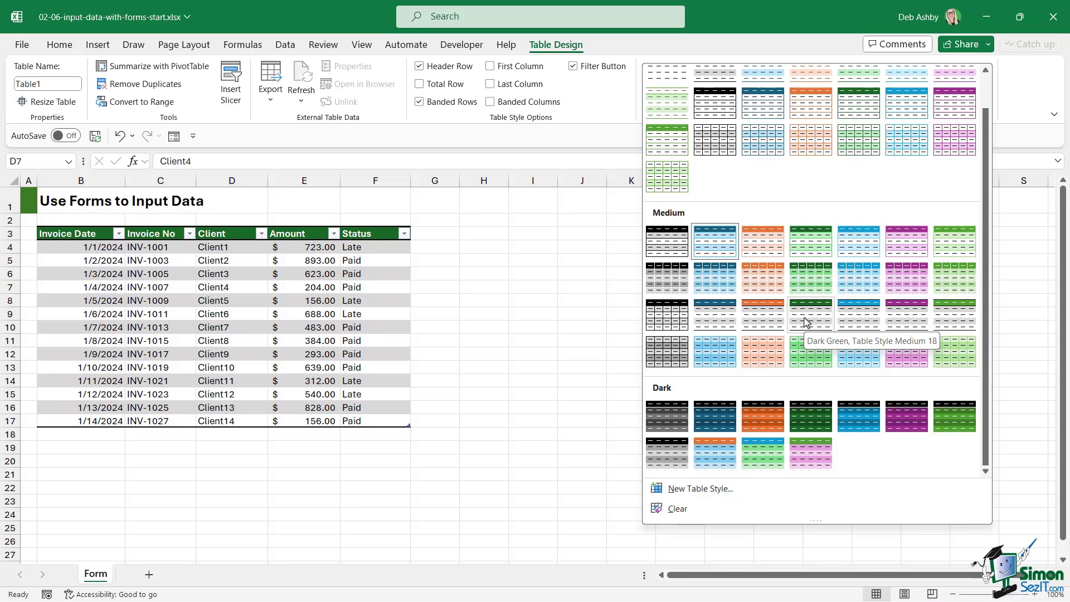
left_click(805, 322)
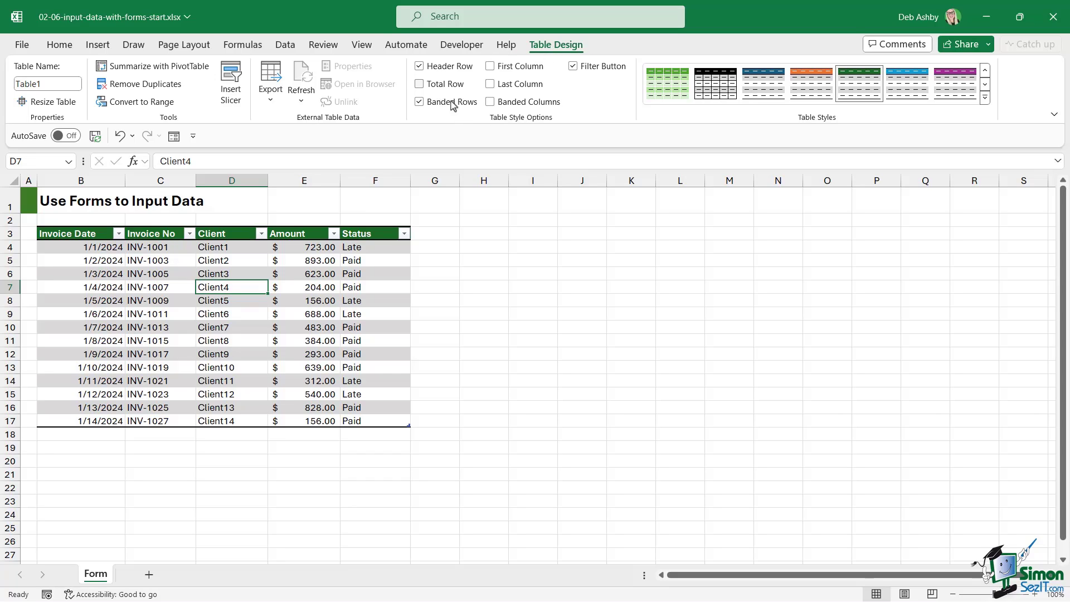
left_click(420, 102)
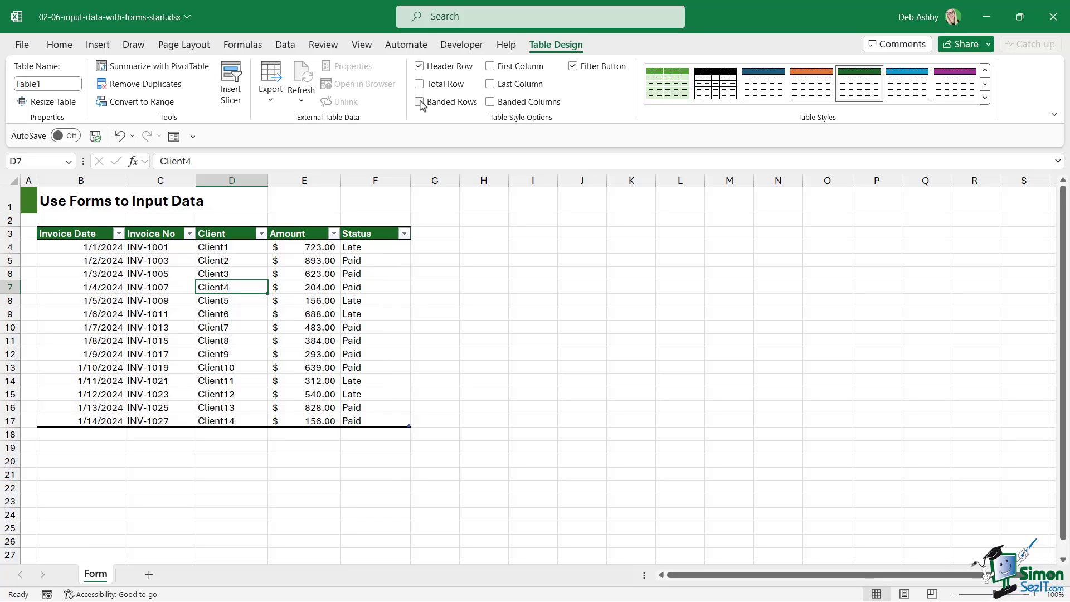
left_click(419, 102)
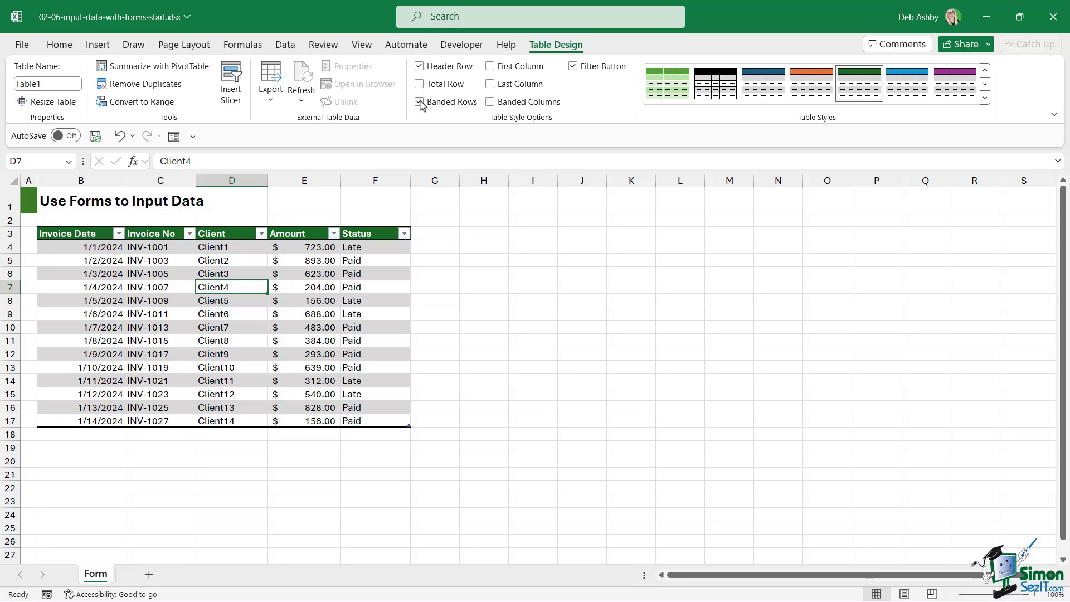
- Open the data entry form for the invoice table and place it beside the data
left_click(235, 323)
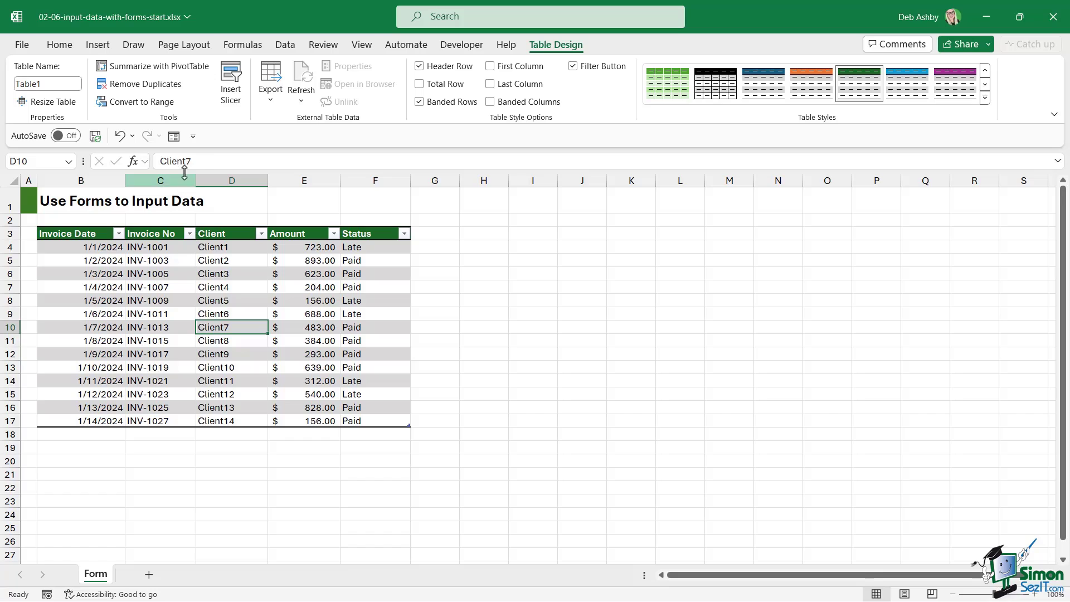
left_click(174, 135)
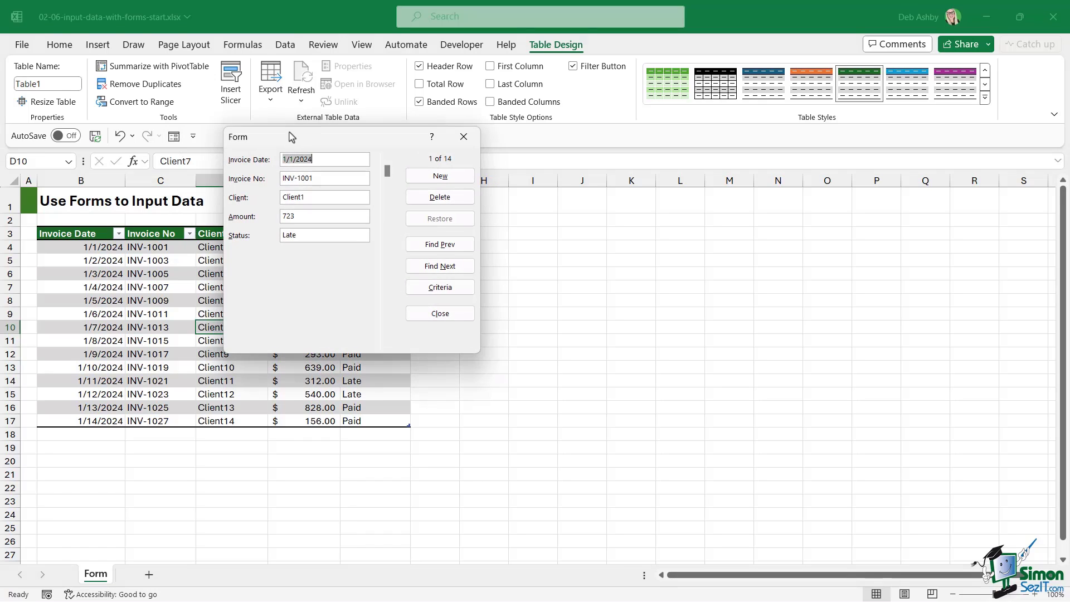
left_click_drag(292, 137, 510, 208)
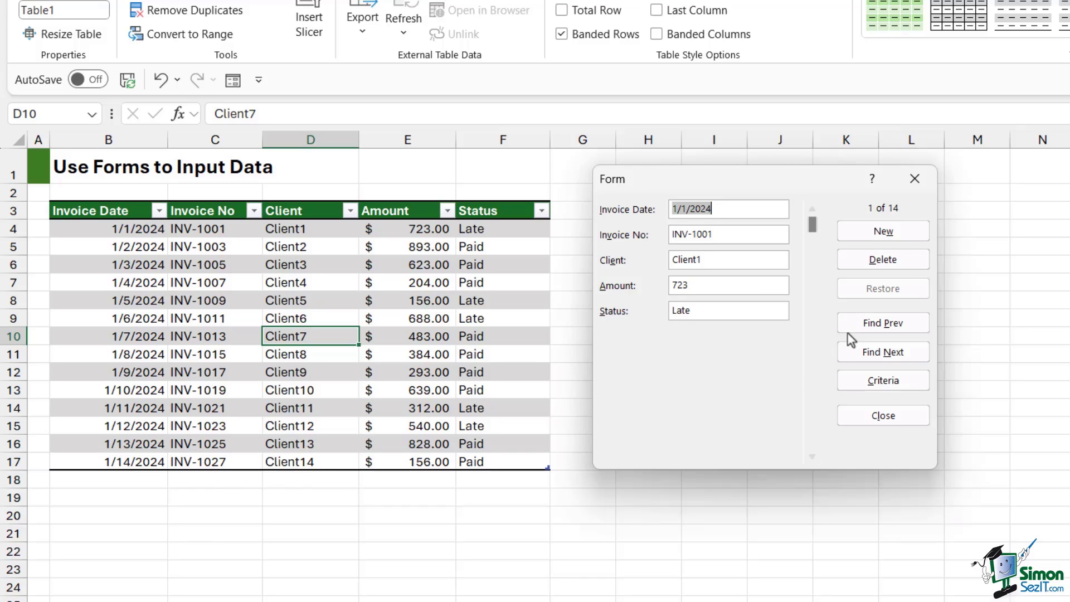
- Add a new record through the form with Invoice Date 1/15/2021, Invoice No INV-1028, Client Client15, Amount 200 and Status Late
left_click(876, 233)
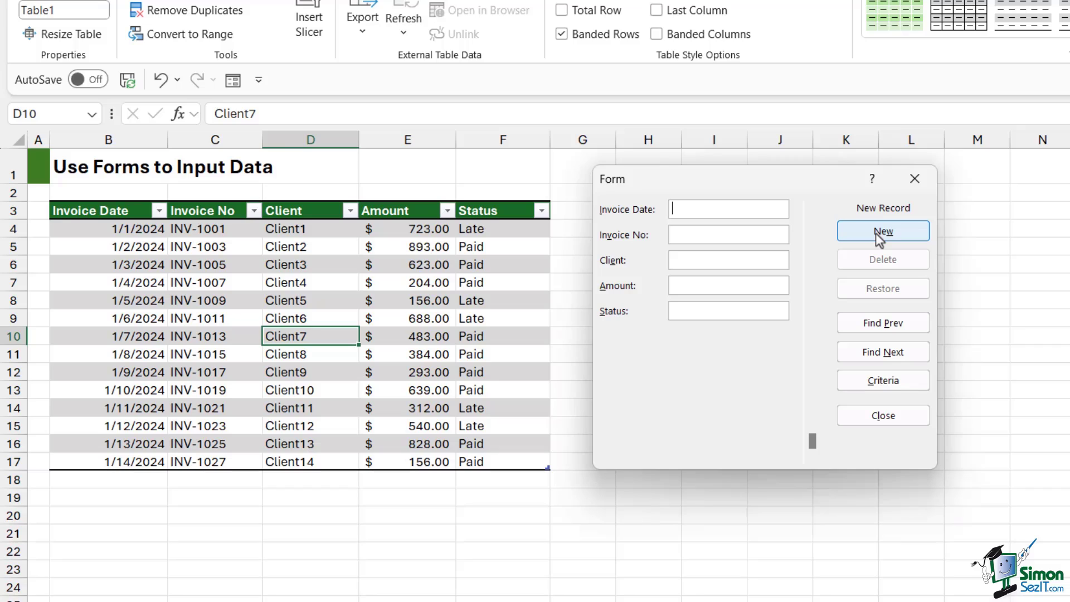
type("1/15/")
type("2021")
type("INV-")
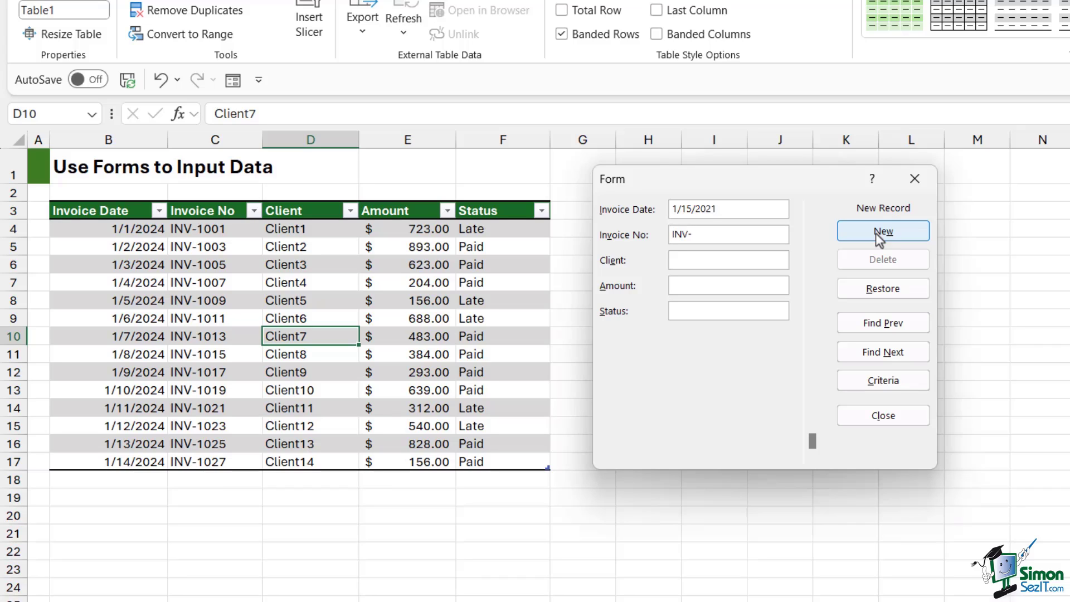
type("1028")
type("Client15")
type("200")
type("Late")
left_click(876, 234)
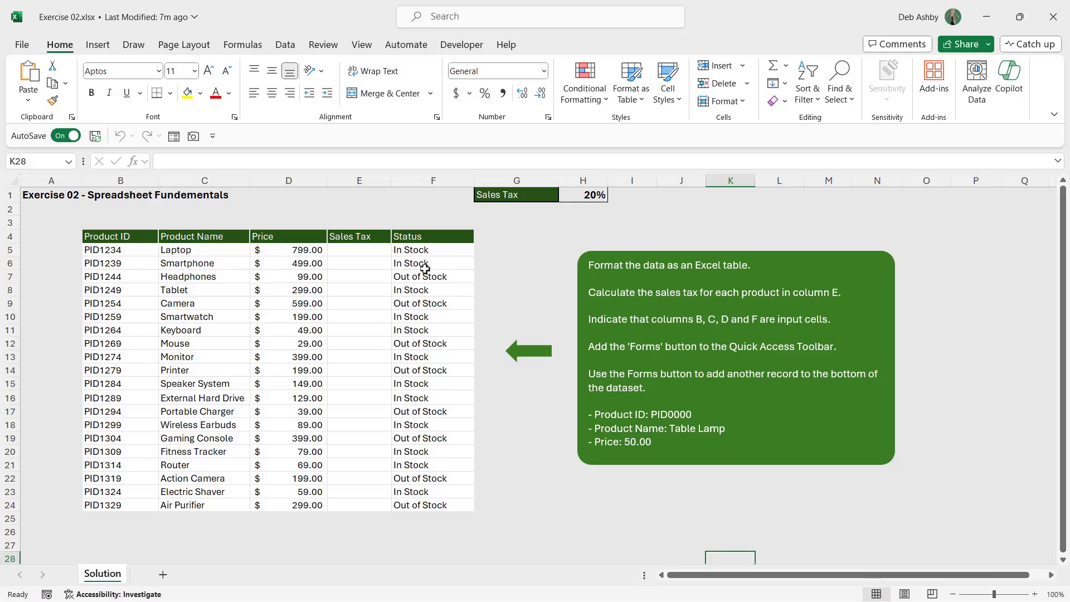
- In Exercise 02.xlsx, review the sales tax rate in H1, the Price column and the empty Sales Tax cells E5:E24
left_click(585, 196)
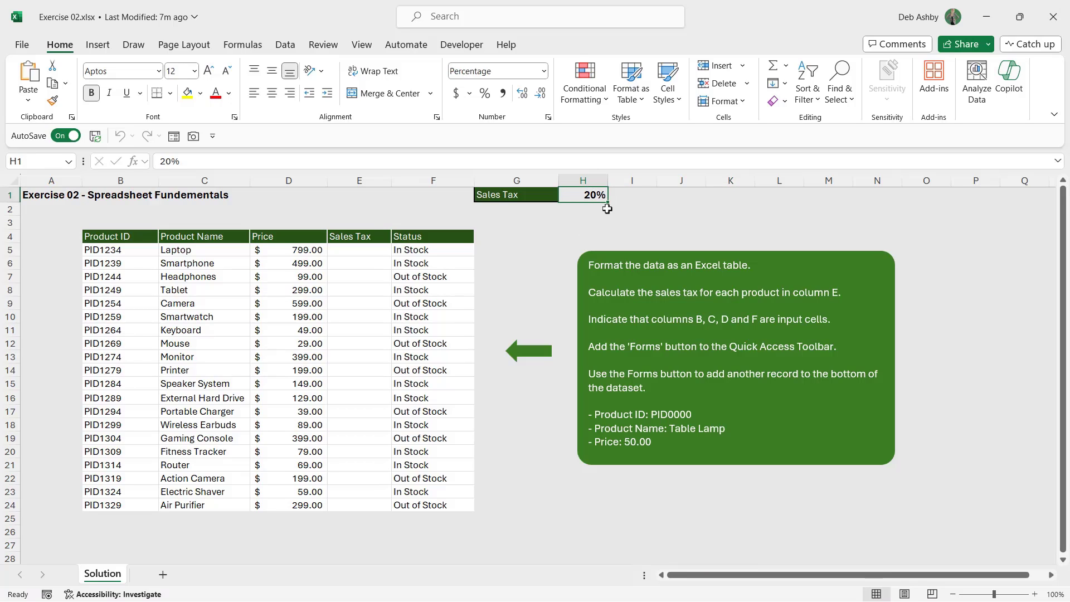
left_click(299, 293)
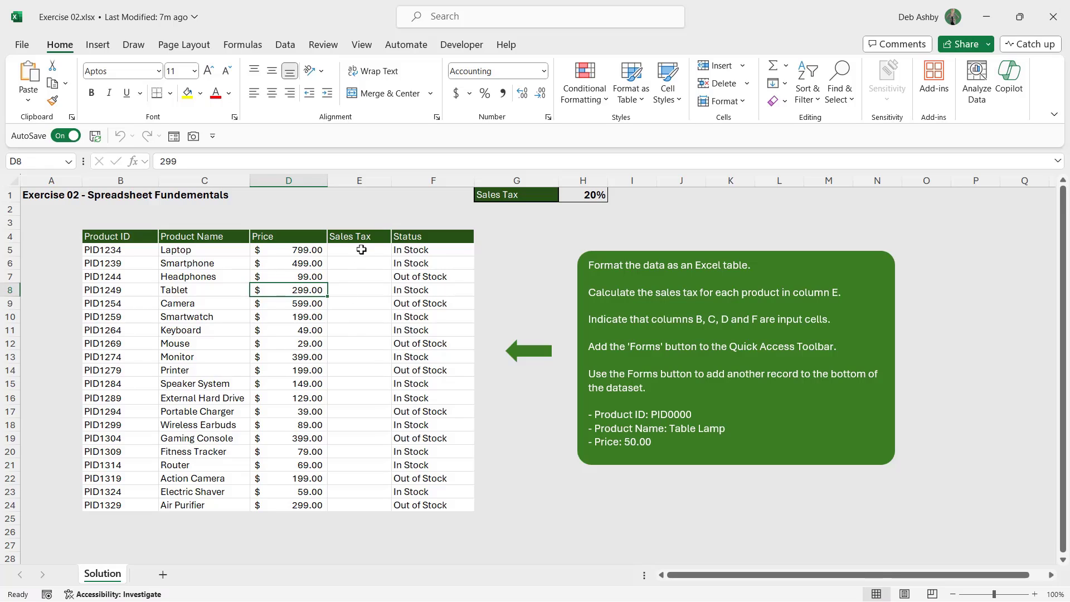
left_click_drag(362, 249, 357, 505)
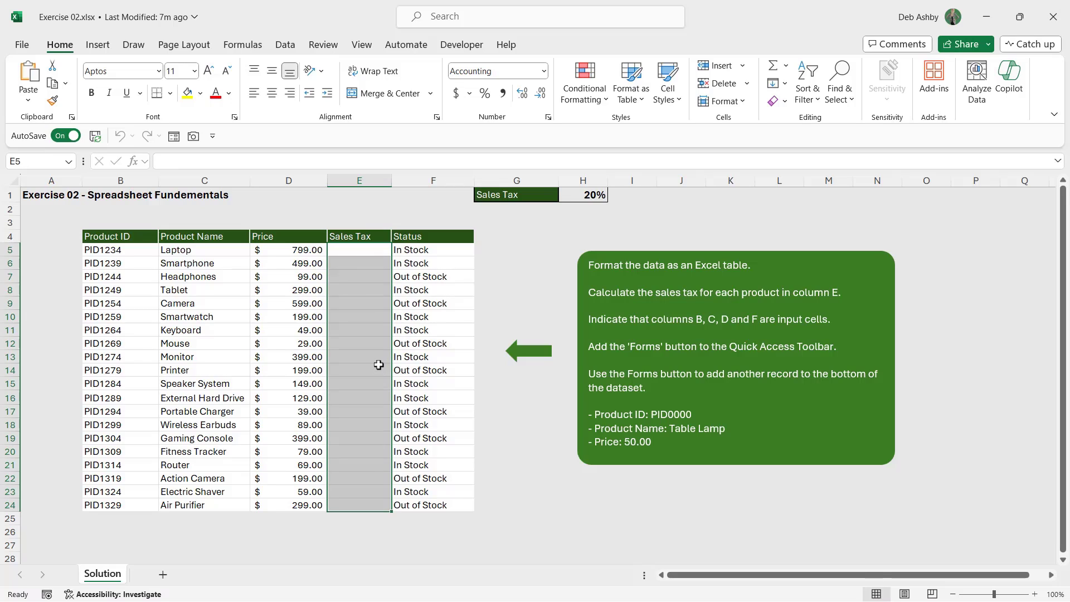
left_click(294, 353)
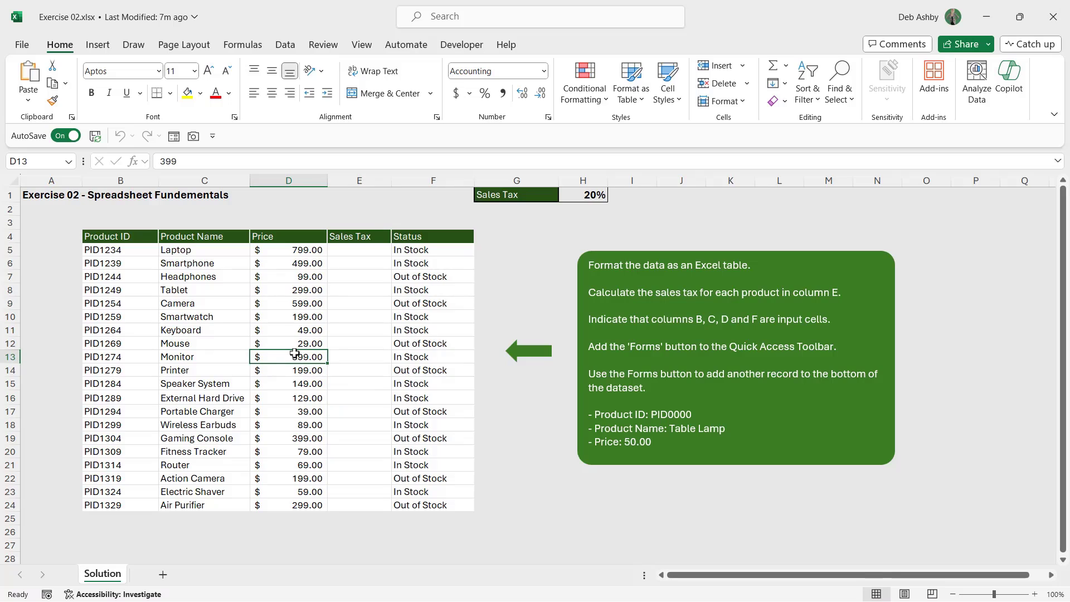